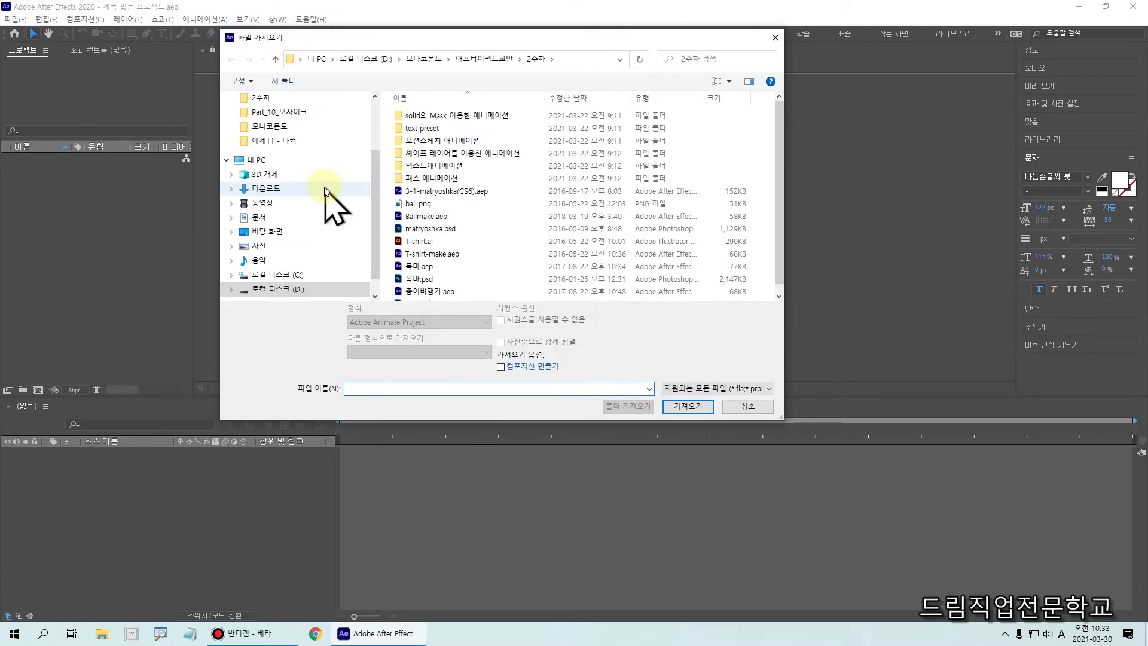
Import matryoshka.psd as a composition with layer sizes retained and open the matryoshka composition in the timeline
mouse_move(779, 140)
left_mouse_down()
mouse_move(781, 184)
mouse_move(787, 141)
left_mouse_up()
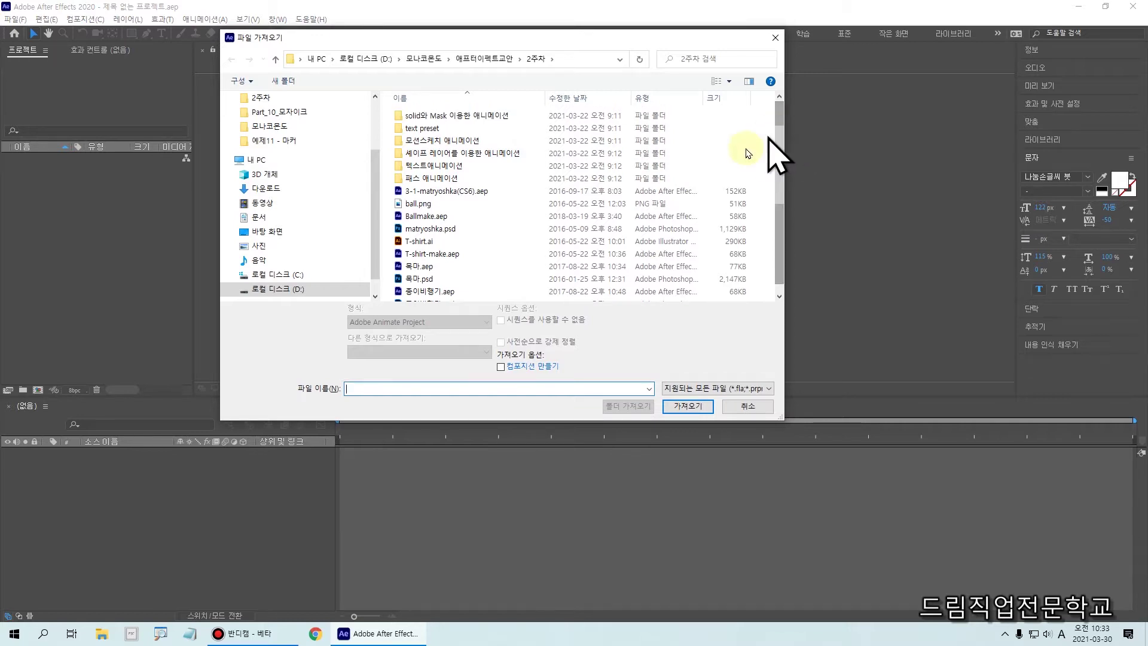
left_click_drag(436, 425, 451, 482)
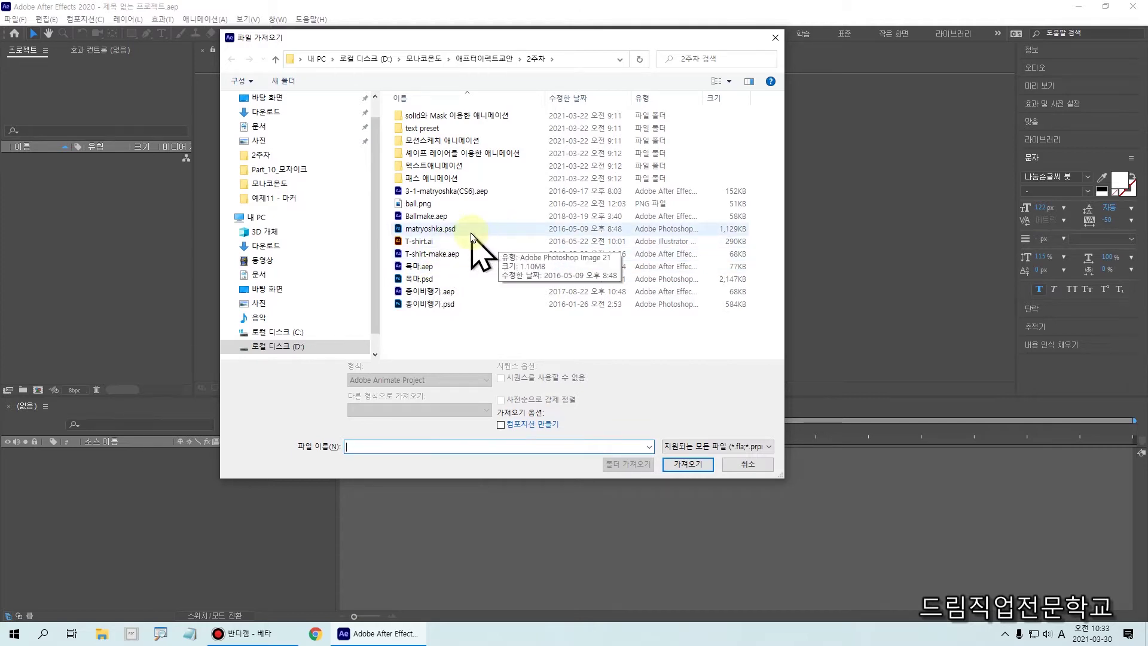
left_click_drag(380, 213, 500, 241)
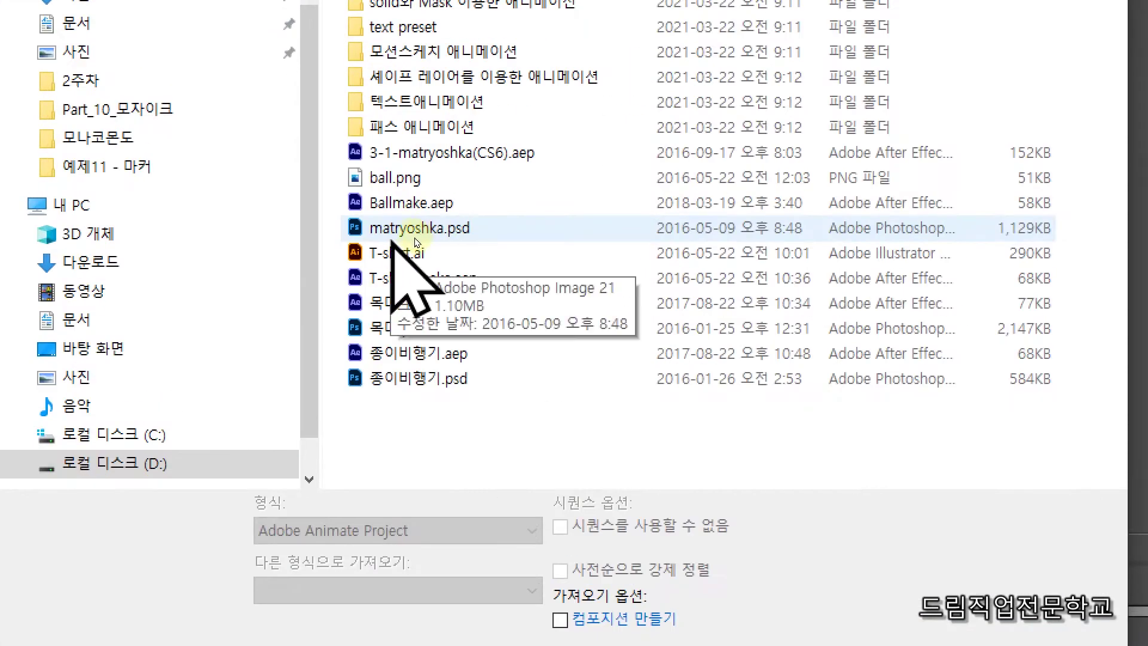
mouse_move(314, 204)
left_mouse_down()
mouse_move(406, 247)
mouse_move(512, 250)
left_mouse_up()
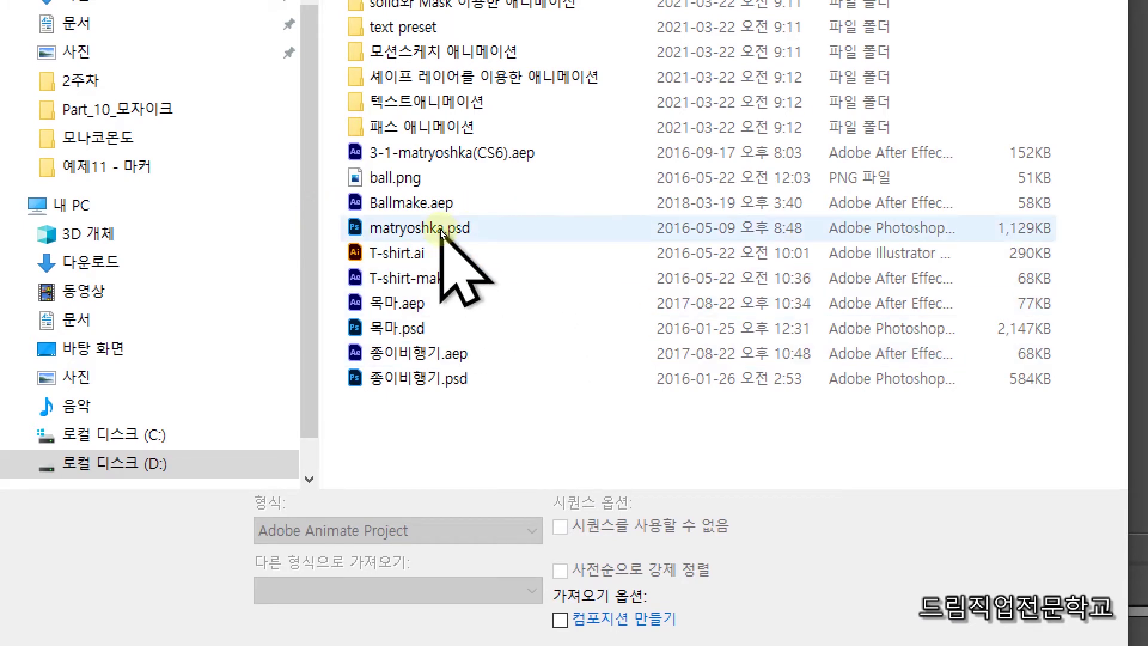
left_click(478, 232)
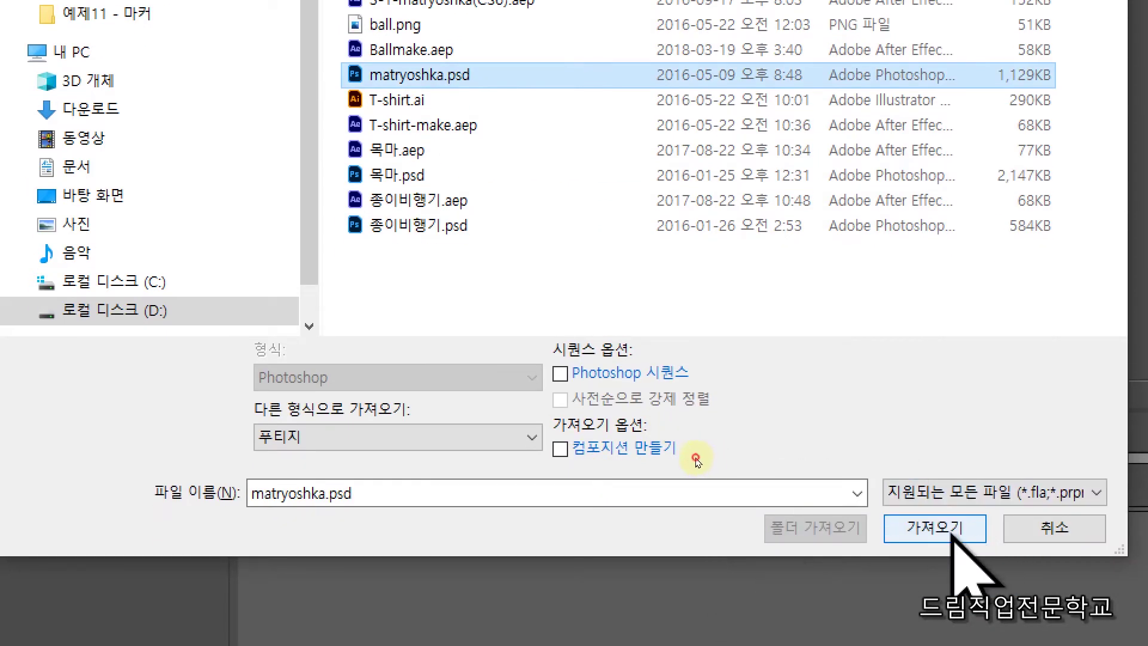
left_click(912, 592)
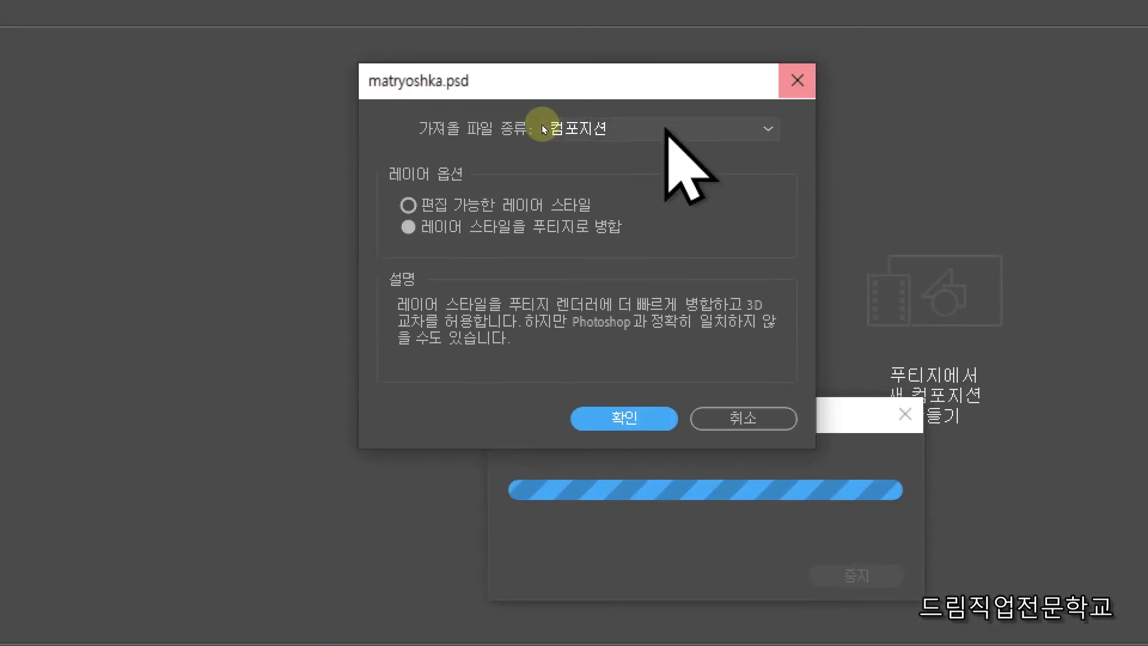
left_click(524, 129)
left_click(530, 165)
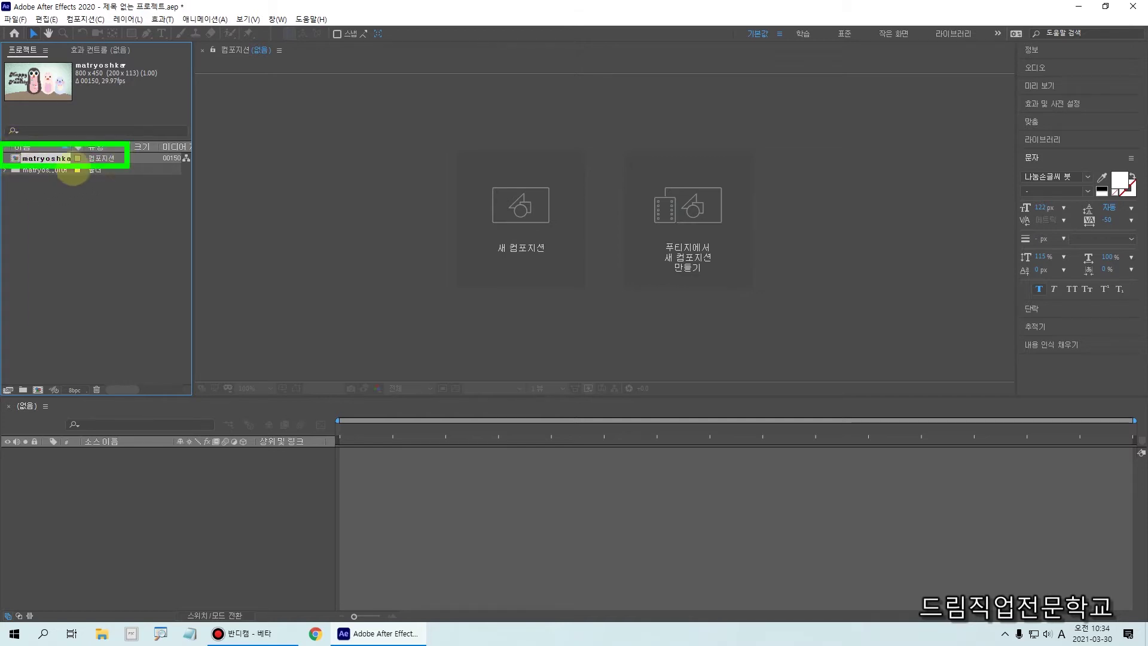
double_click(17, 159)
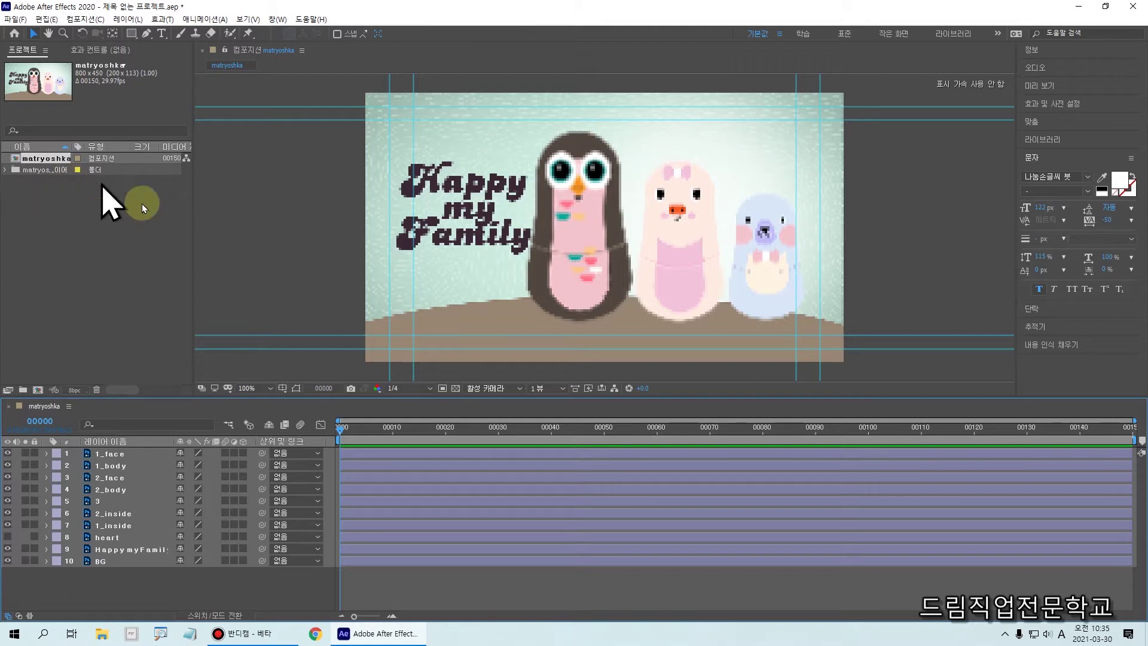
left_click_drag(5, 420, 280, 590)
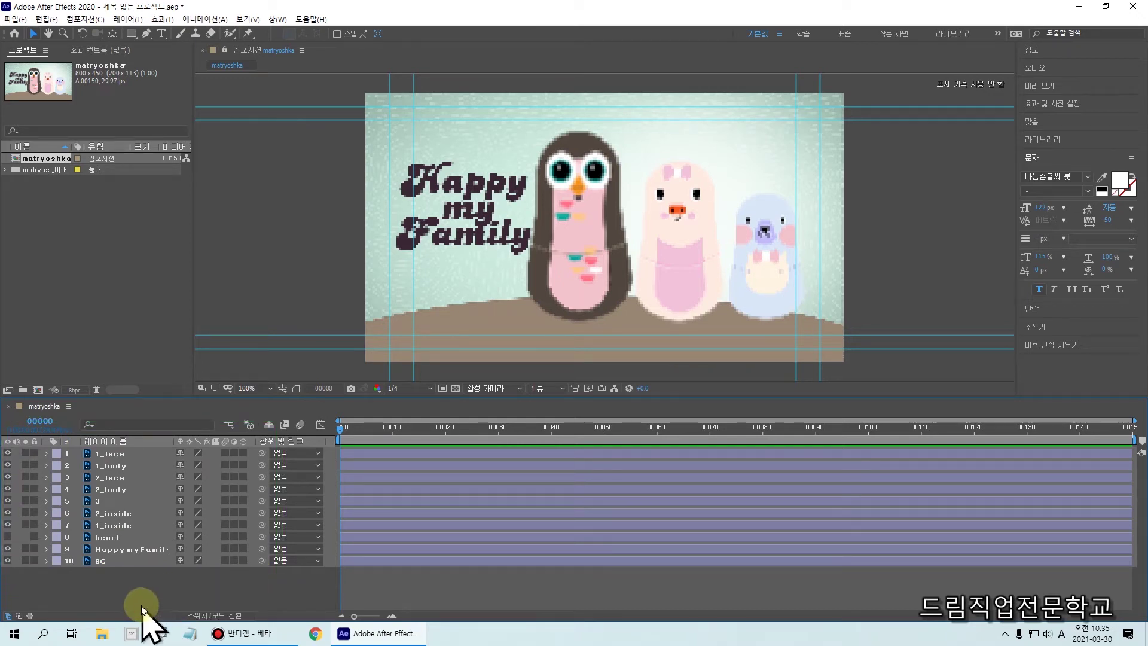
Hide the Happy myFamily text layer in the matryoshka composition
left_click(123, 549)
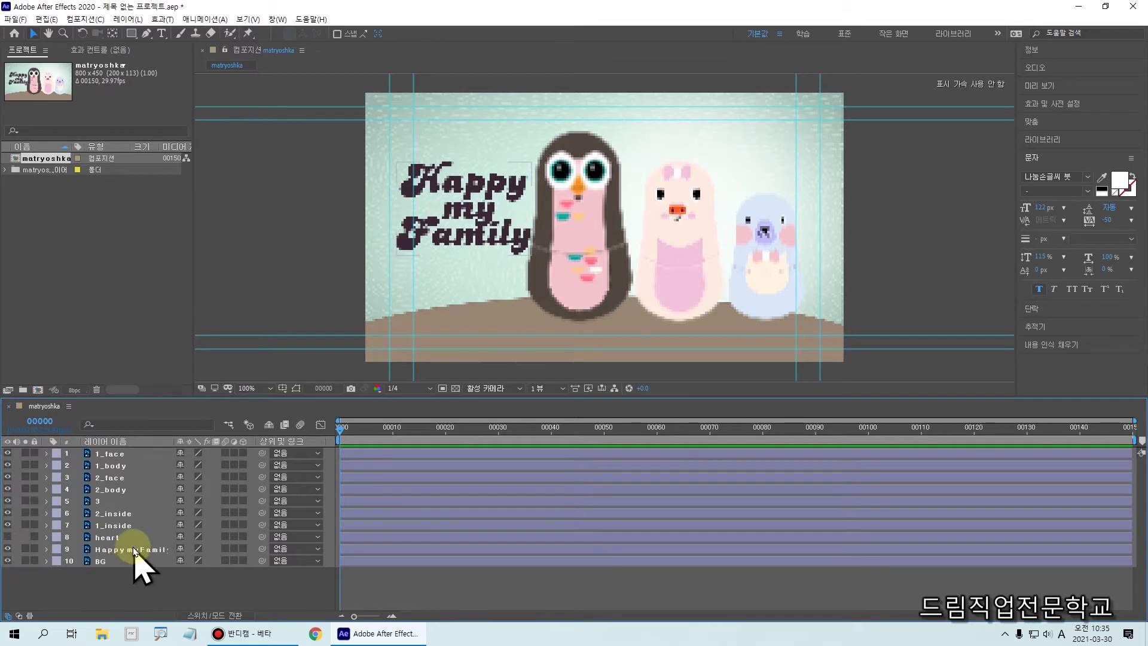
left_click(8, 549)
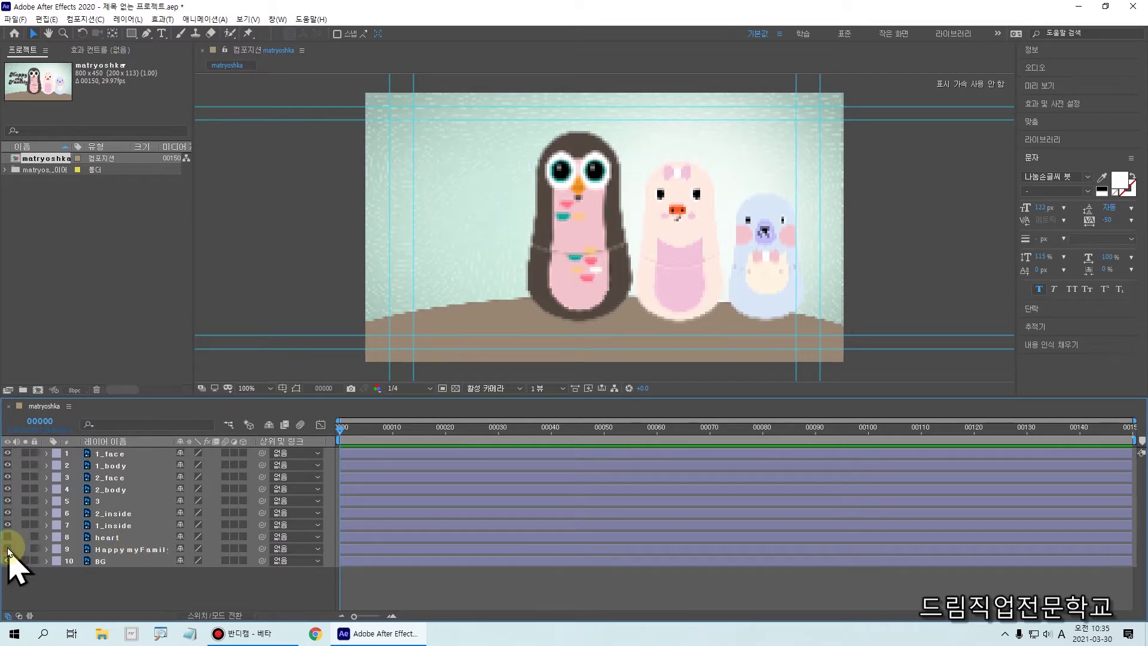
left_click(8, 549)
left_click(119, 514)
left_click(7, 549)
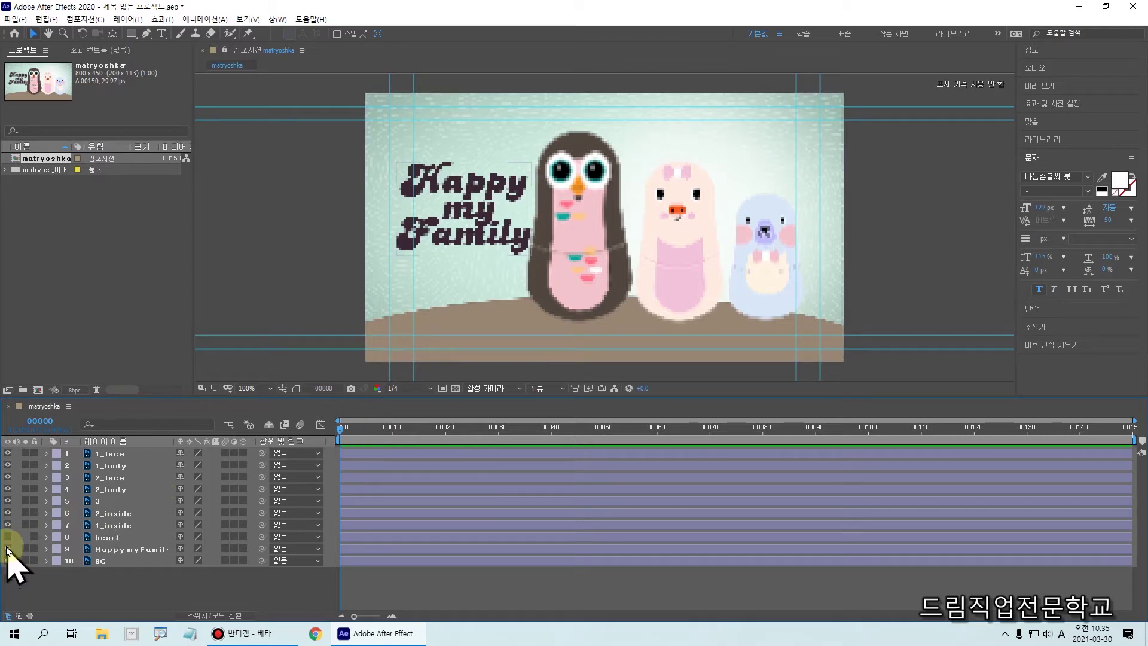
left_click(8, 549)
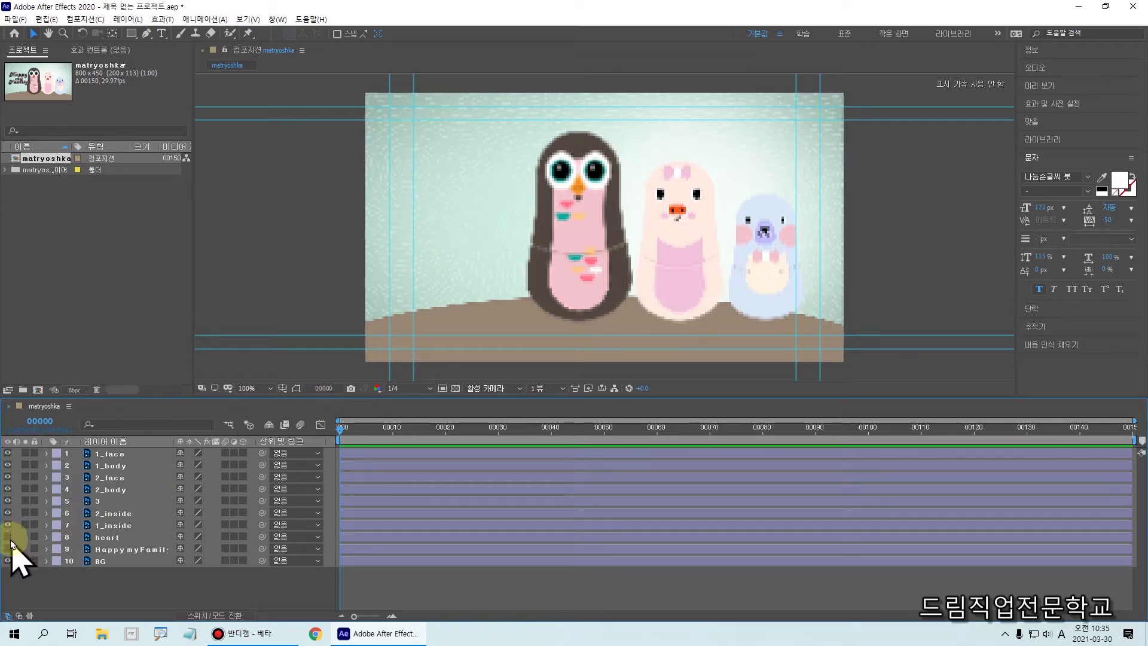
left_click(8, 537)
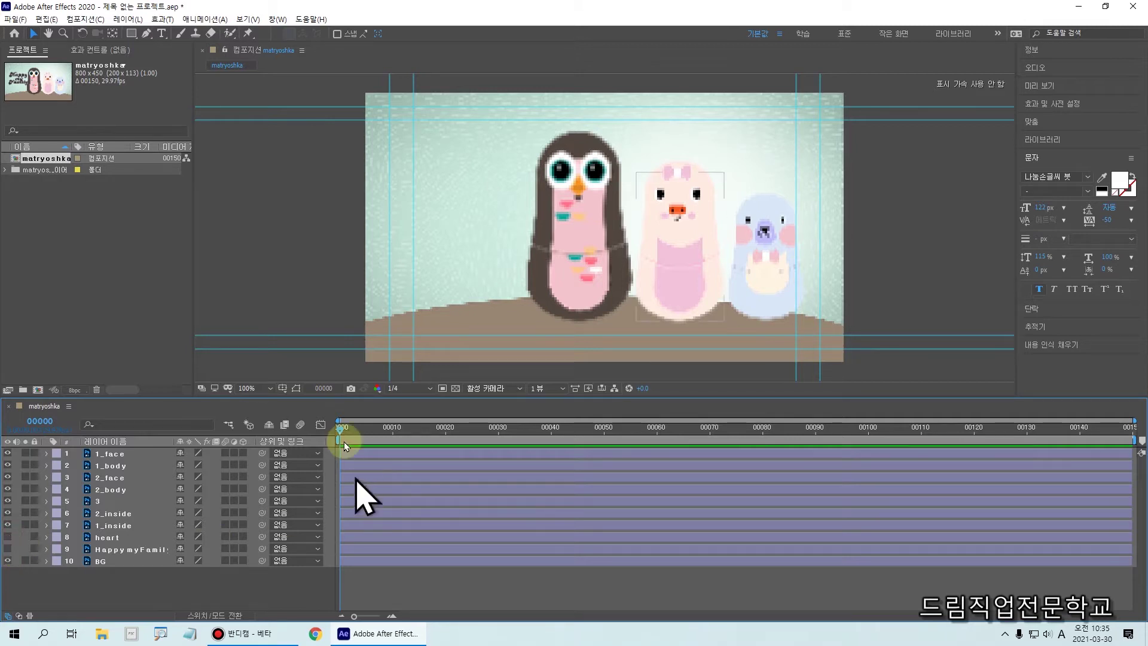
Toggle the visibility of the 1_face and 1_body layers to identify which parts of the penguin doll they hold
left_click_drag(338, 428, 233, 443)
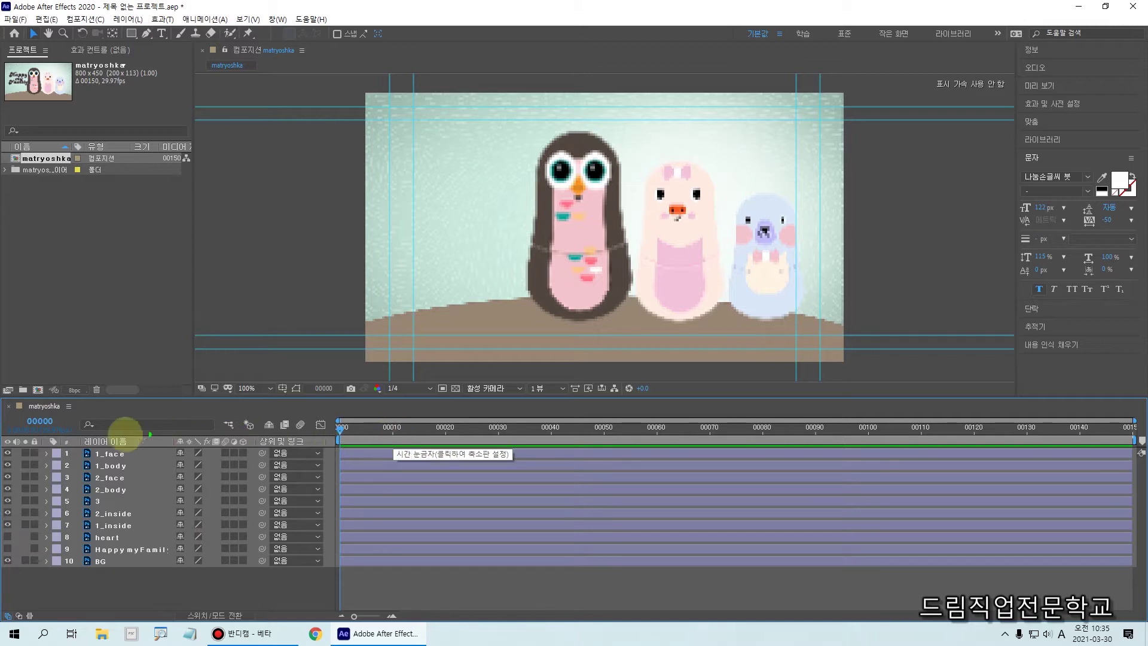
left_click_drag(81, 447, 143, 463)
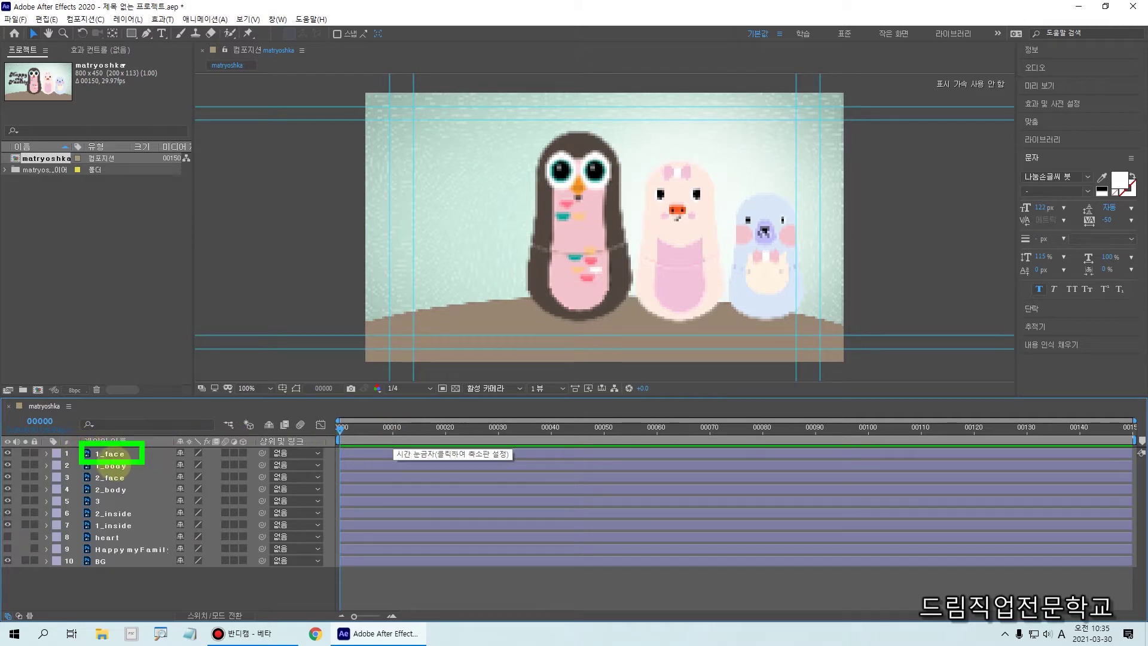
left_click(7, 453)
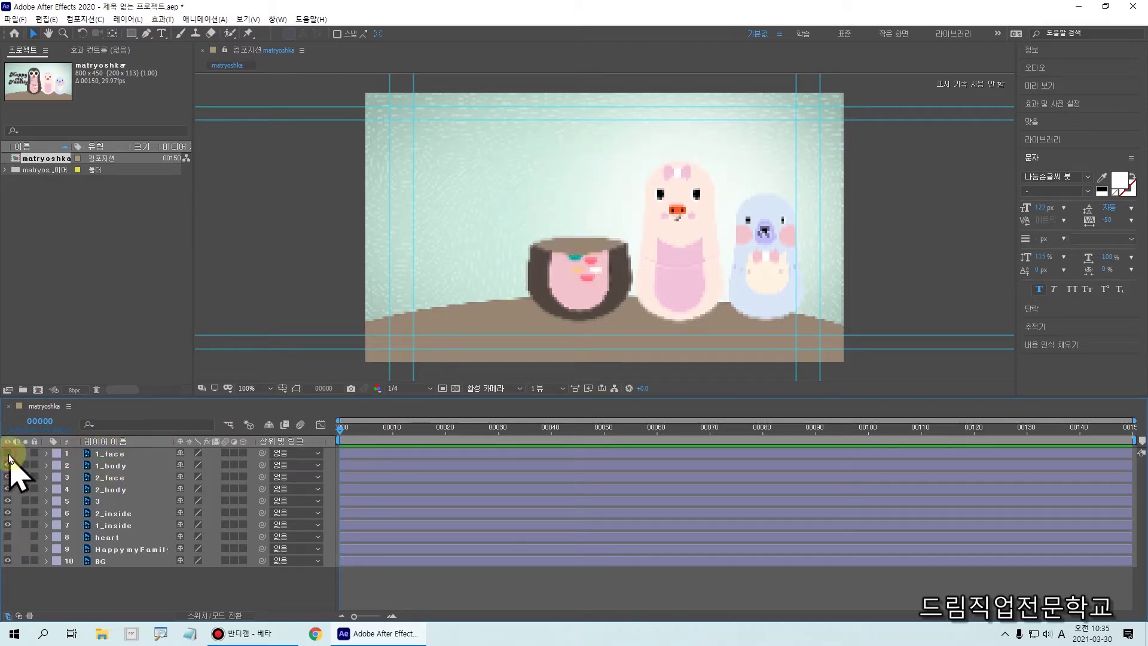
left_click(8, 454)
left_click(8, 453)
left_click(8, 453)
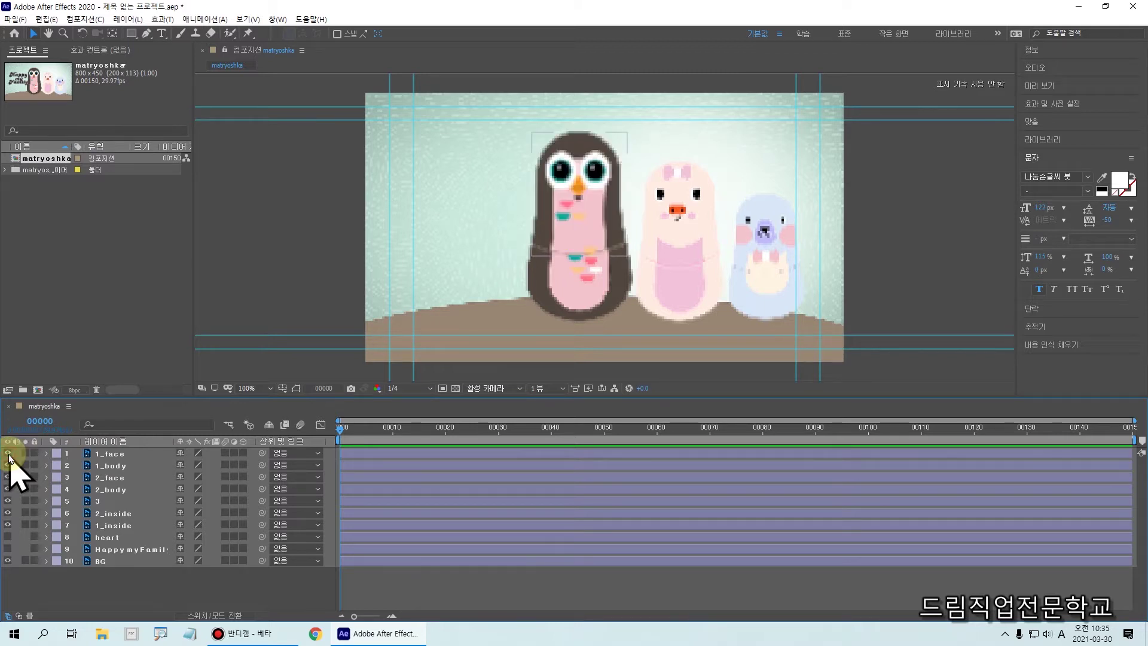
left_click(8, 453)
left_click(8, 454)
left_click(8, 466)
left_click(7, 465)
left_click(8, 465)
left_click(7, 466)
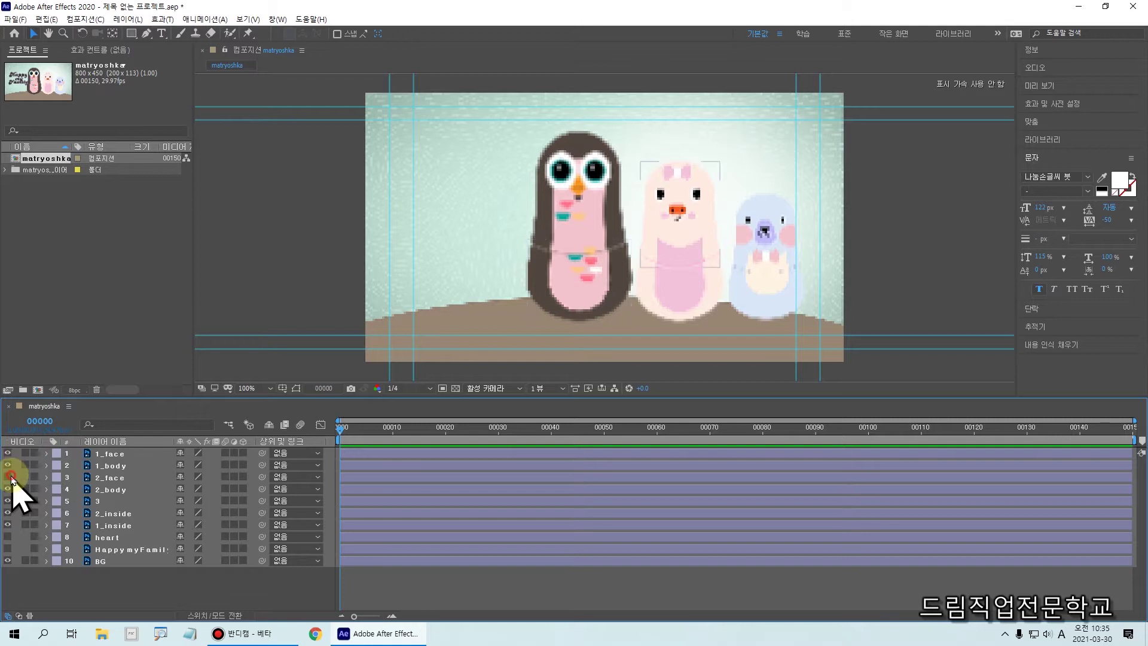
Toggle the visibility of the 2_face and 2_body layers to identify the parts of the pink middle doll
left_click(12, 479)
left_click(11, 478)
left_click(11, 479)
left_click(11, 478)
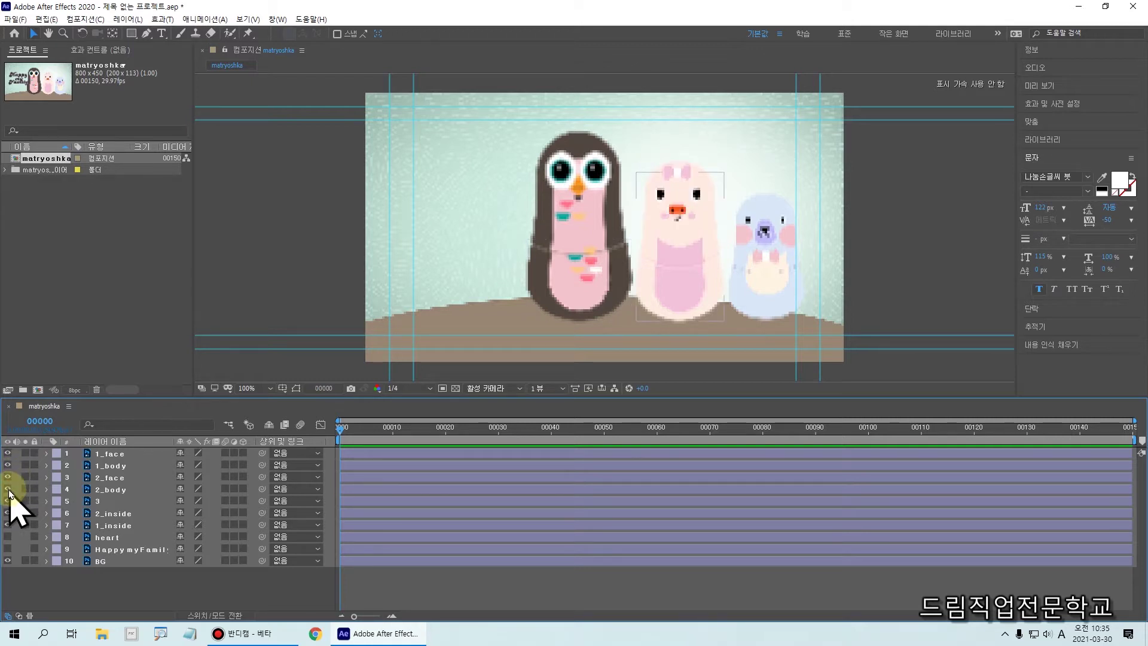
left_click(9, 489)
left_click(9, 489)
left_click(9, 489)
left_click(9, 490)
left_click(9, 489)
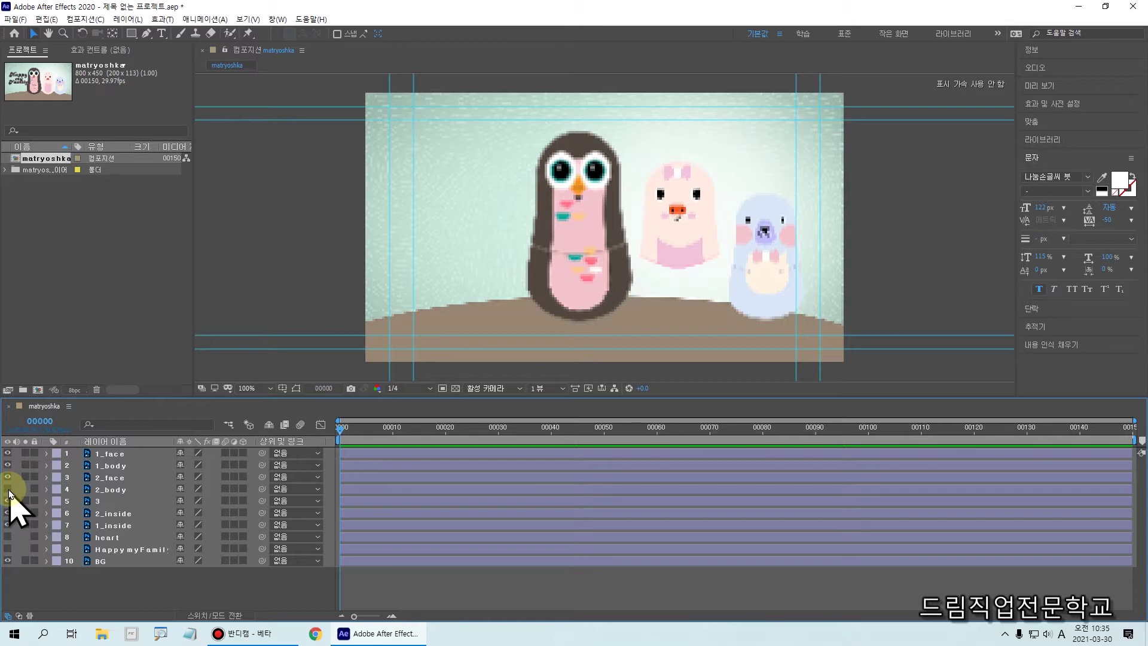
left_click(9, 490)
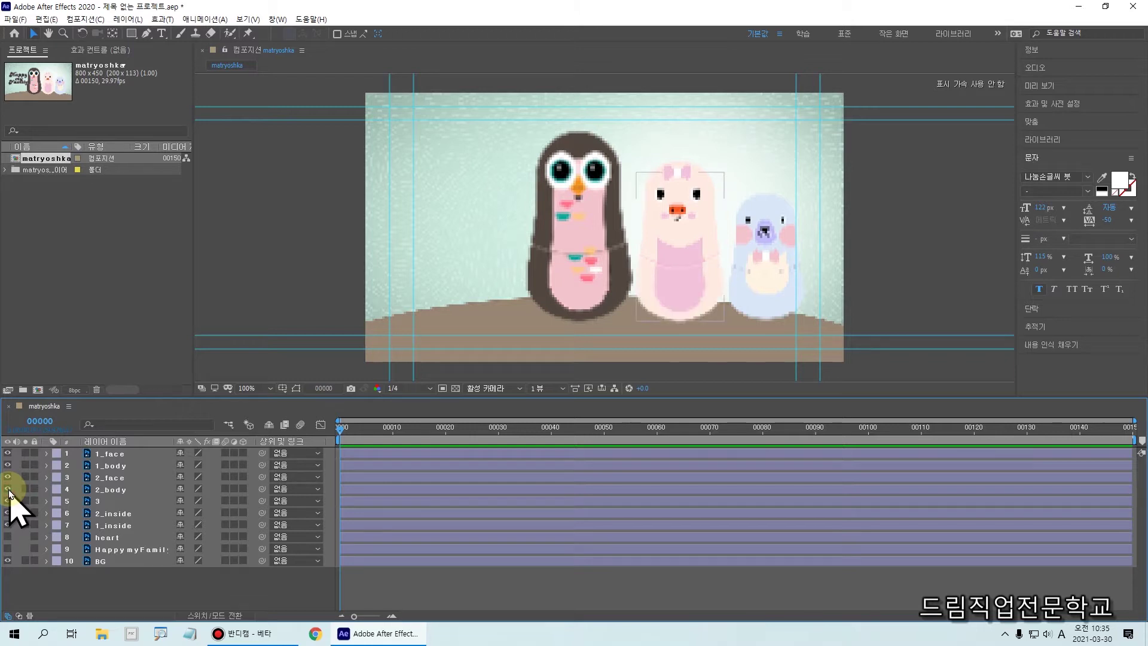
left_click(9, 489)
left_click(9, 490)
Toggle the visibility of layer 3 and the 2_inside layer to identify the parts they hold
left_click(9, 501)
left_click(9, 501)
left_click(9, 501)
left_click(9, 502)
left_click(9, 501)
left_click(9, 501)
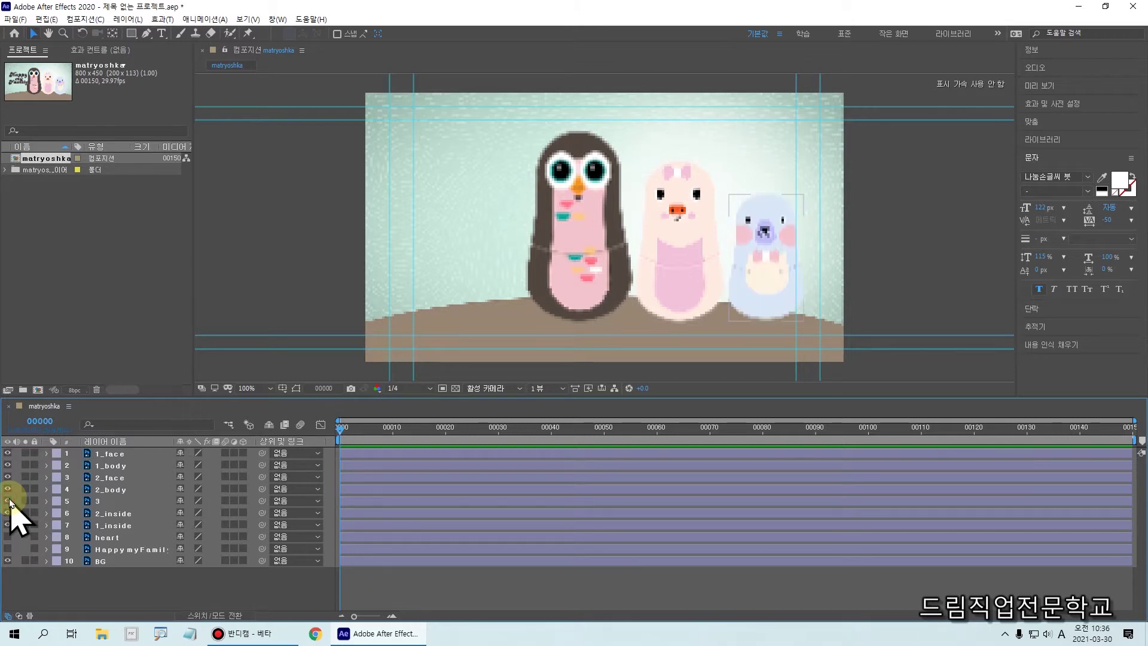
left_click(9, 513)
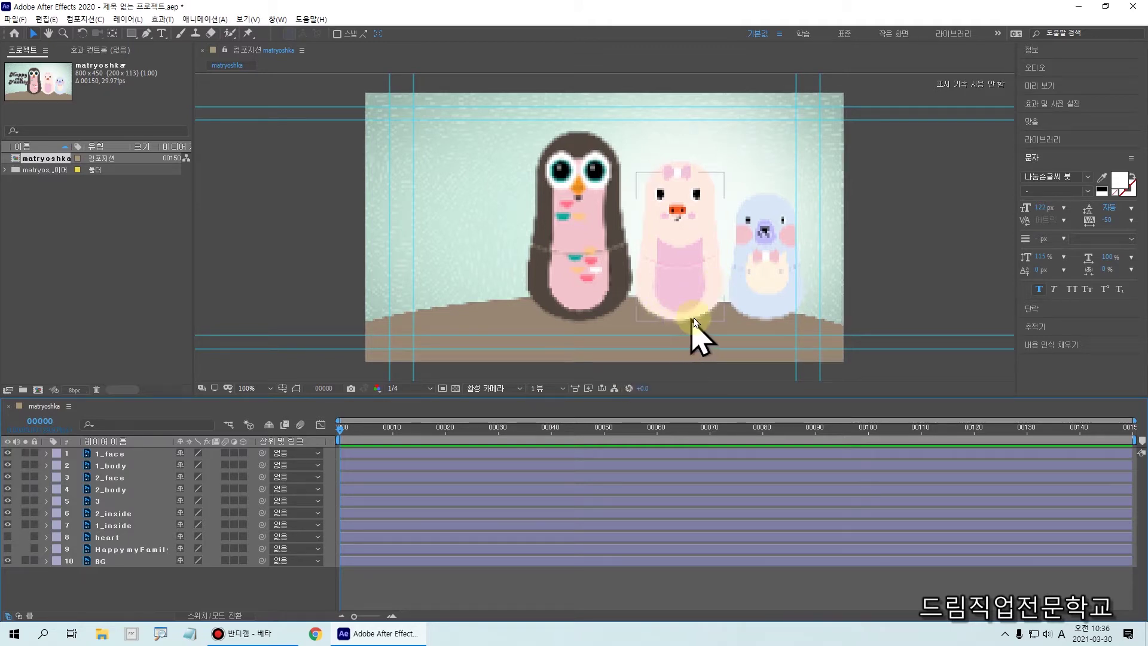
Try moving the pink doll's 2_body layer on its own in the composition, then return it to its original position
left_click_drag(707, 278, 692, 311)
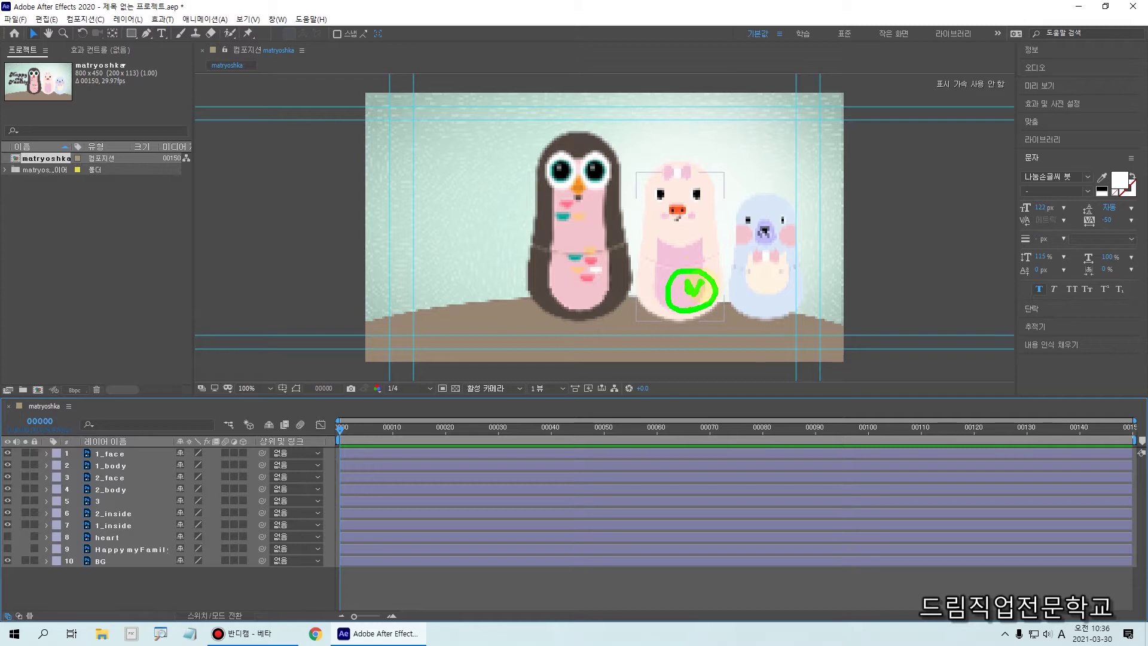
left_click(682, 302)
left_click_drag(676, 307, 704, 292)
left_click_drag(611, 295, 684, 304)
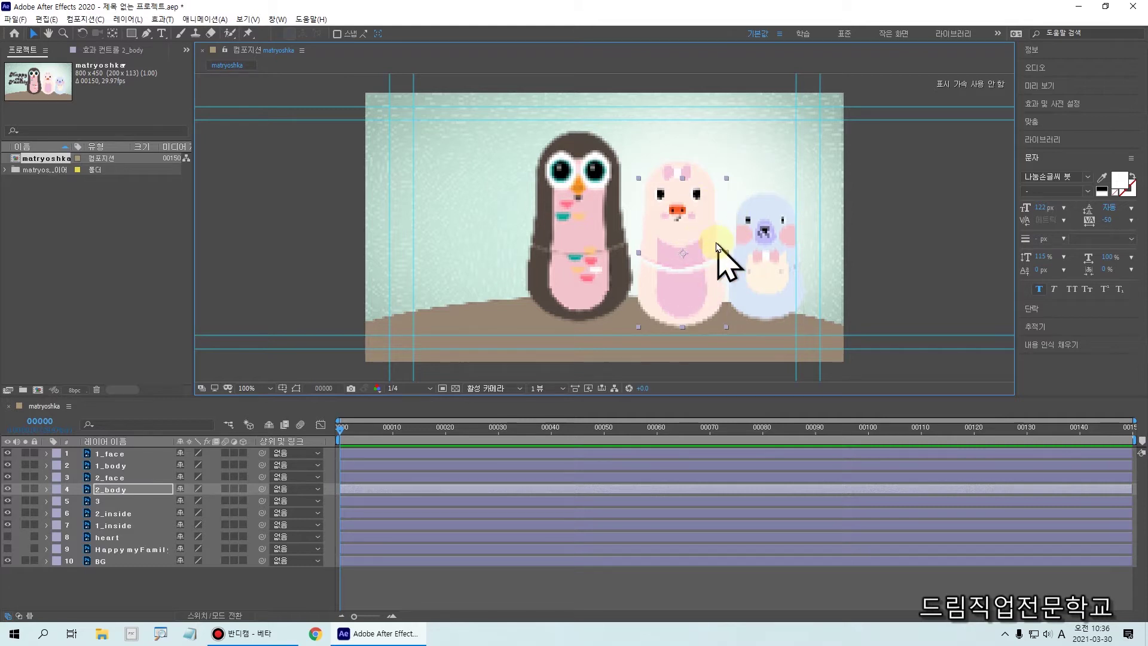
left_click_drag(708, 258, 656, 376)
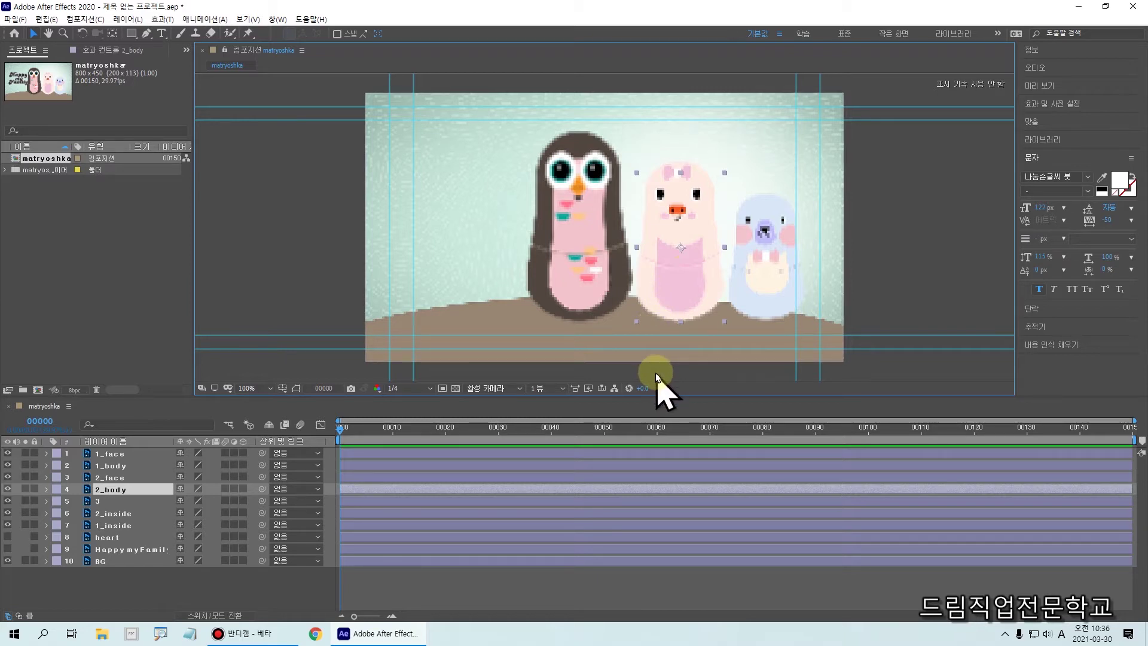
mouse_move(656, 375)
left_mouse_down()
mouse_move(691, 285)
mouse_move(655, 297)
left_mouse_up()
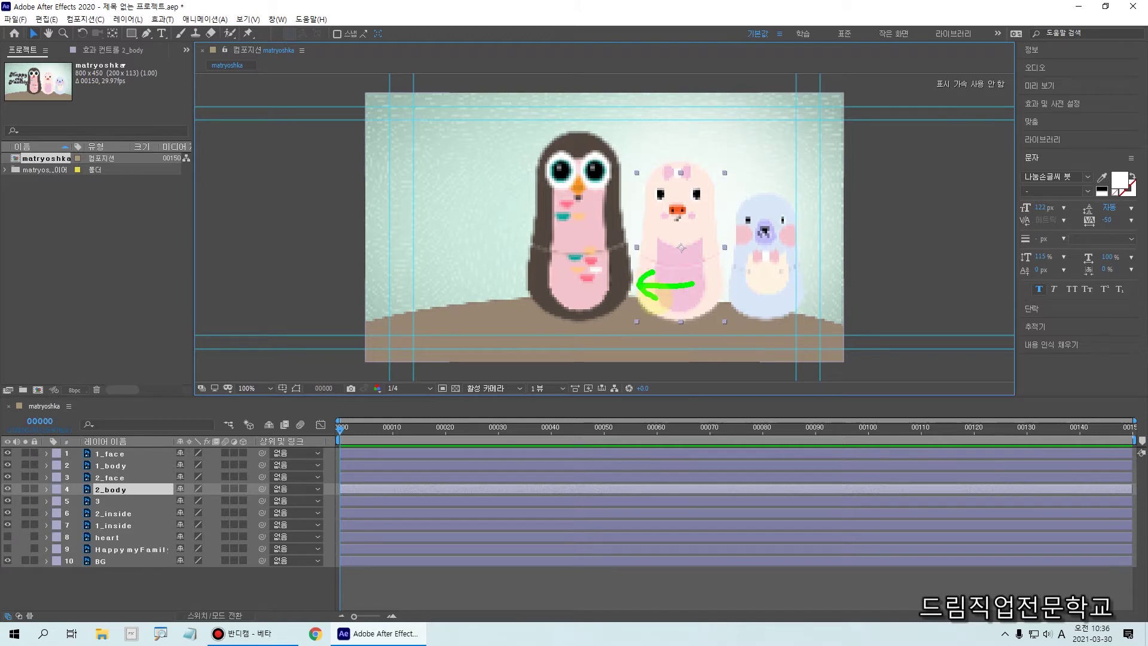
mouse_move(686, 208)
left_mouse_down()
mouse_move(622, 208)
mouse_move(646, 189)
mouse_move(652, 223)
left_mouse_up()
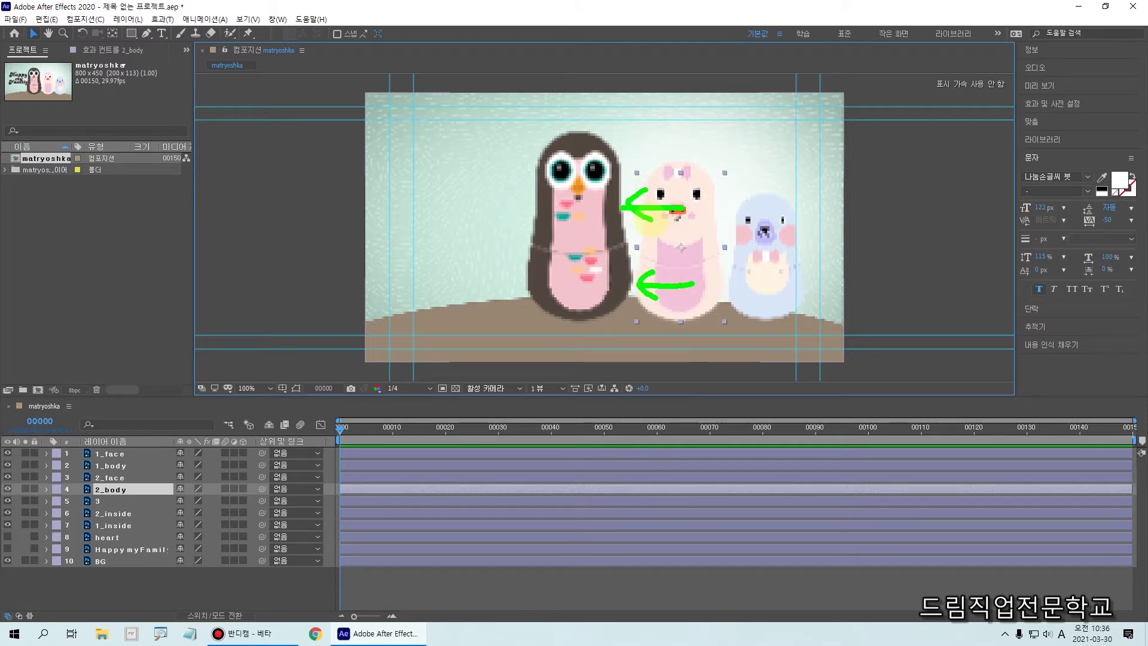
mouse_move(690, 306)
left_mouse_down()
mouse_move(658, 281)
mouse_move(670, 323)
mouse_move(718, 299)
left_mouse_up()
mouse_move(684, 196)
left_mouse_down()
mouse_move(687, 168)
mouse_move(669, 174)
mouse_move(681, 226)
mouse_move(727, 245)
mouse_move(715, 308)
mouse_move(670, 301)
left_mouse_up()
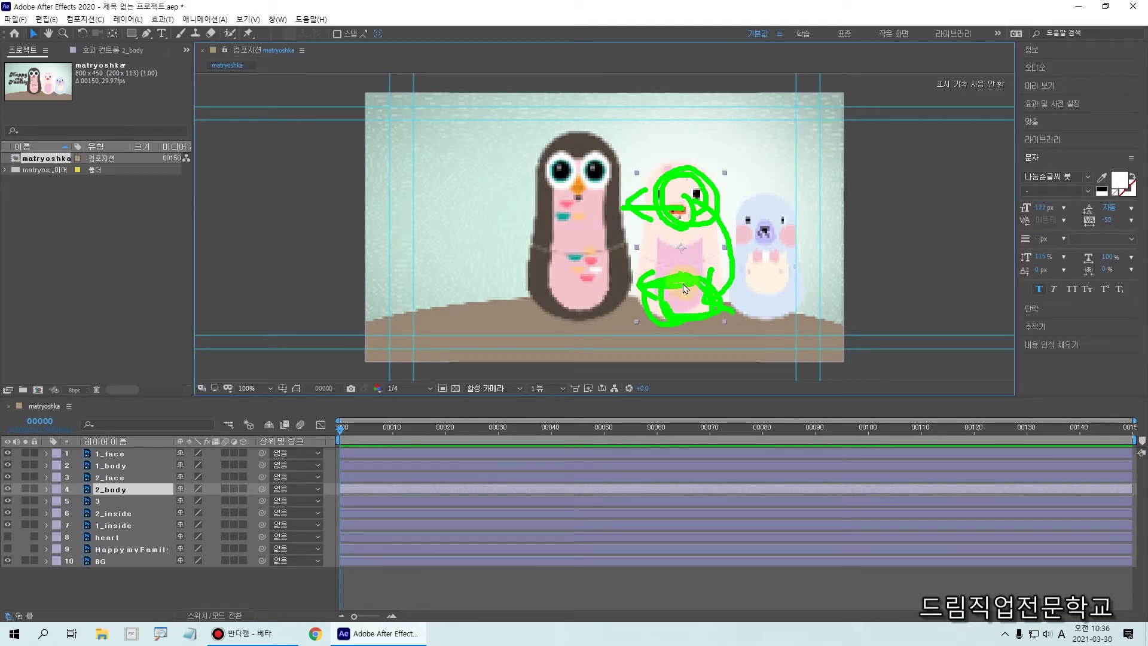
key("Escape")
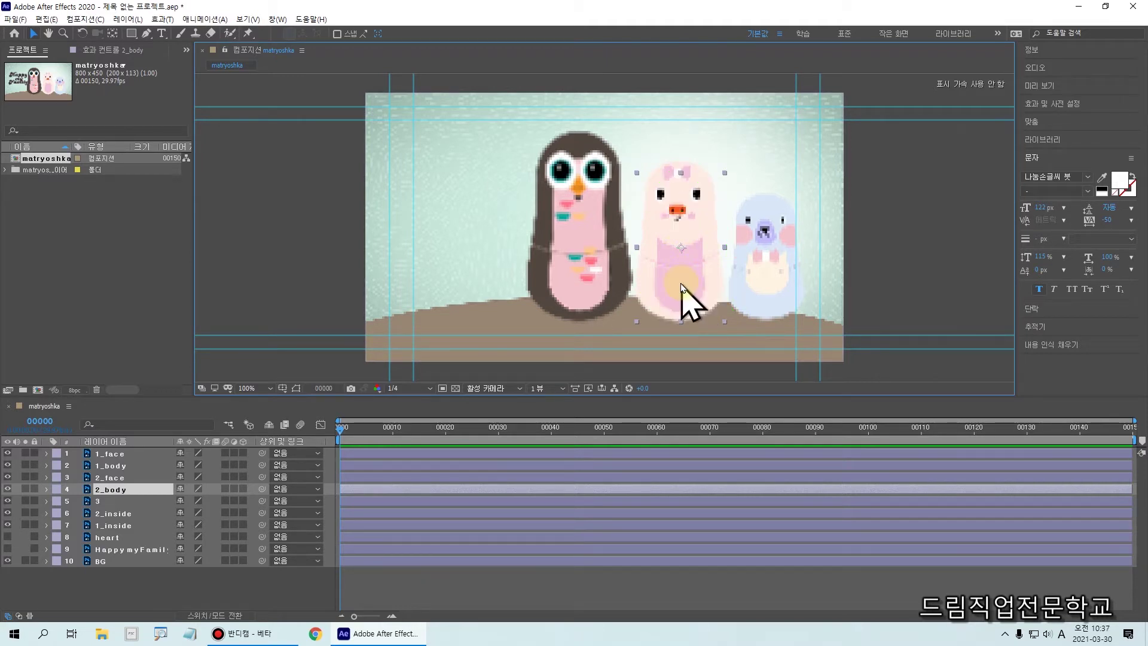
Select the 2_face layer and hide the layer switches columns in the timeline, leaving the Parent & Link column shown
left_click(128, 478)
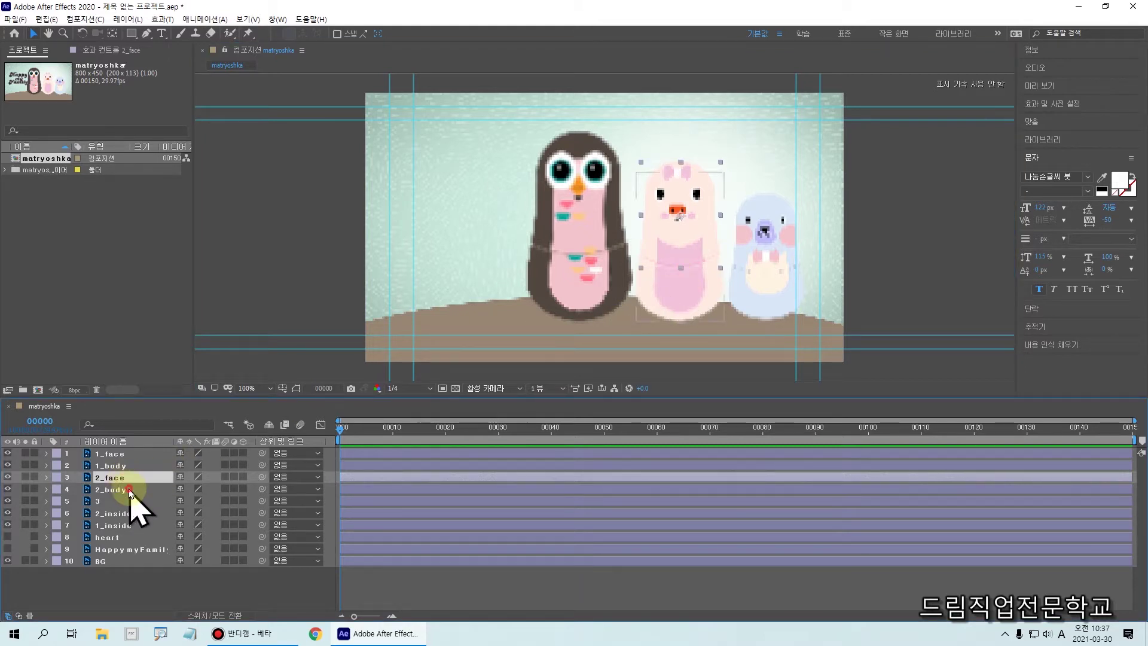
left_click(128, 481)
key("Return")
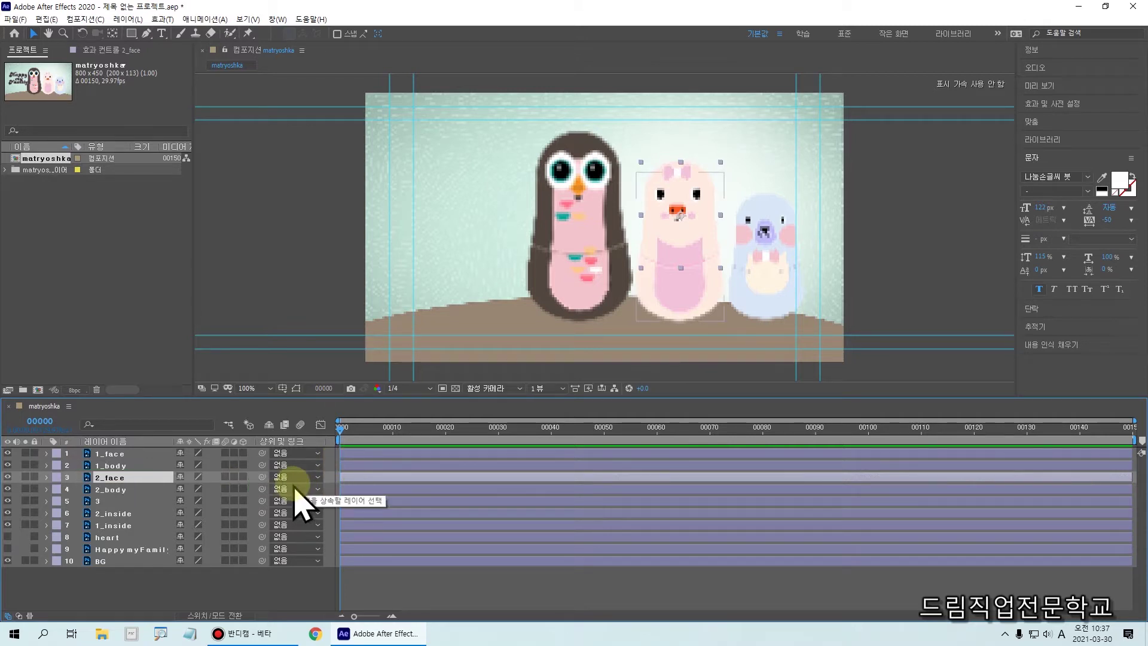
mouse_move(250, 432)
left_mouse_down()
mouse_move(287, 589)
mouse_move(326, 595)
mouse_move(331, 577)
left_mouse_up()
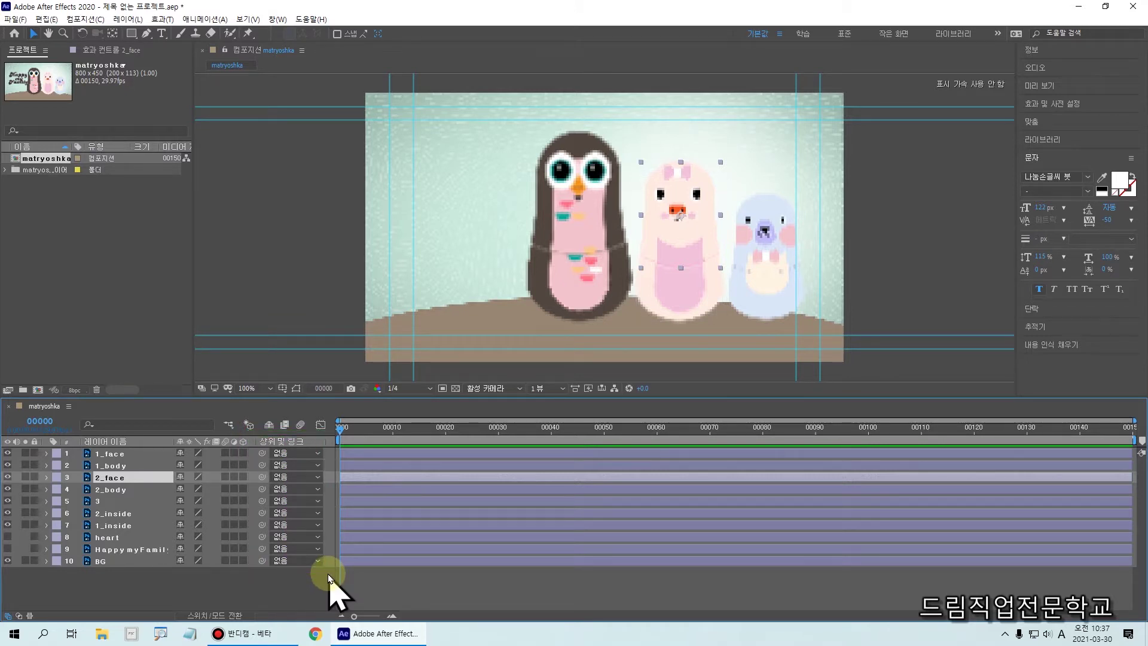
left_click(7, 617)
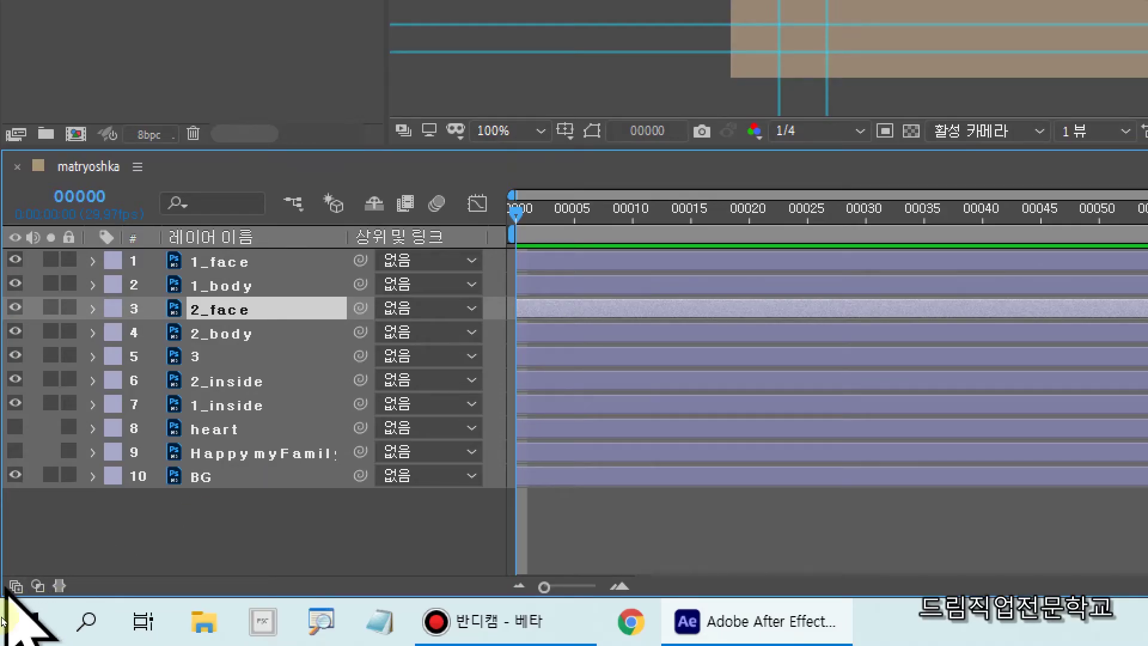
Show the layer switches columns in the timeline again and set 2_body as the parent of the 2_face layer
left_click(15, 586)
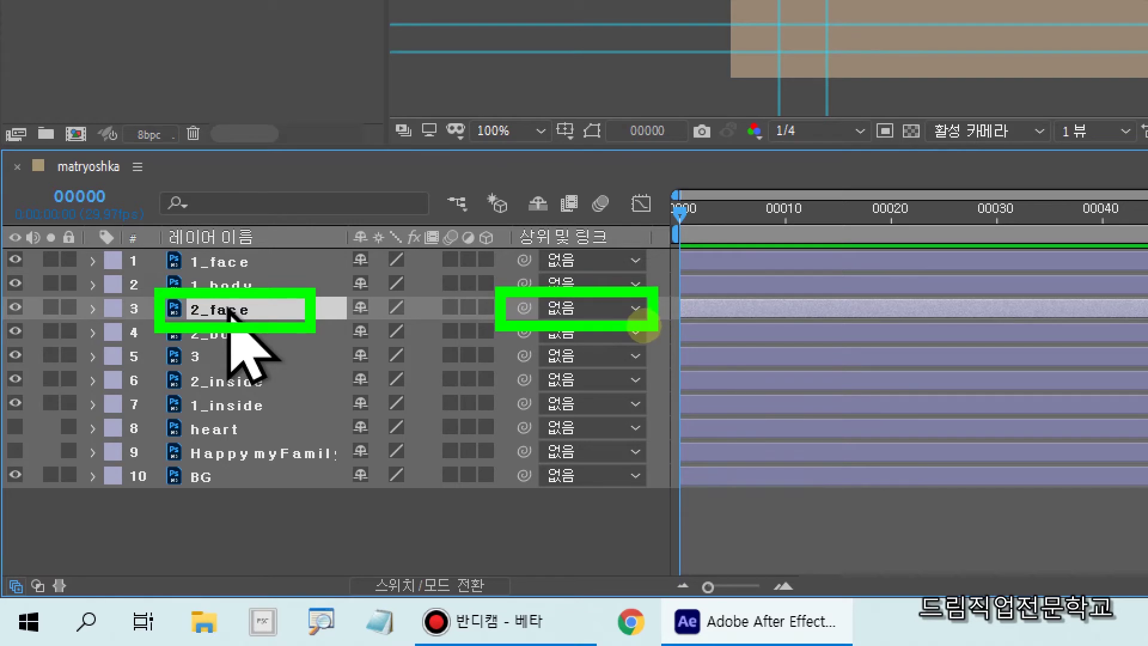
left_click(566, 311)
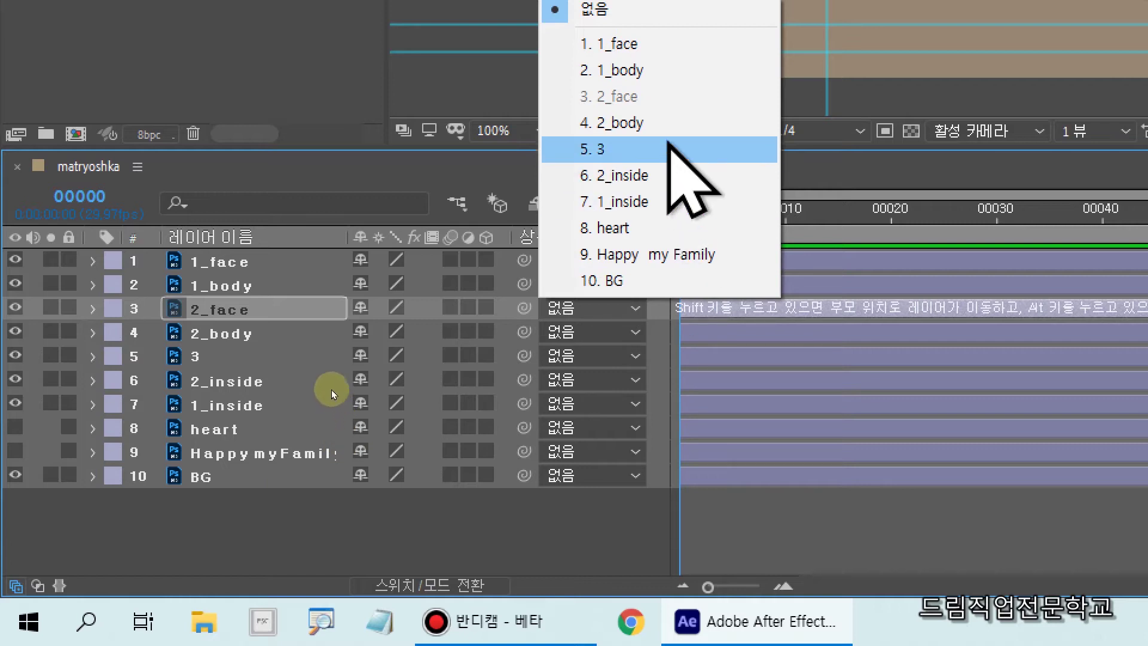
left_click(667, 124)
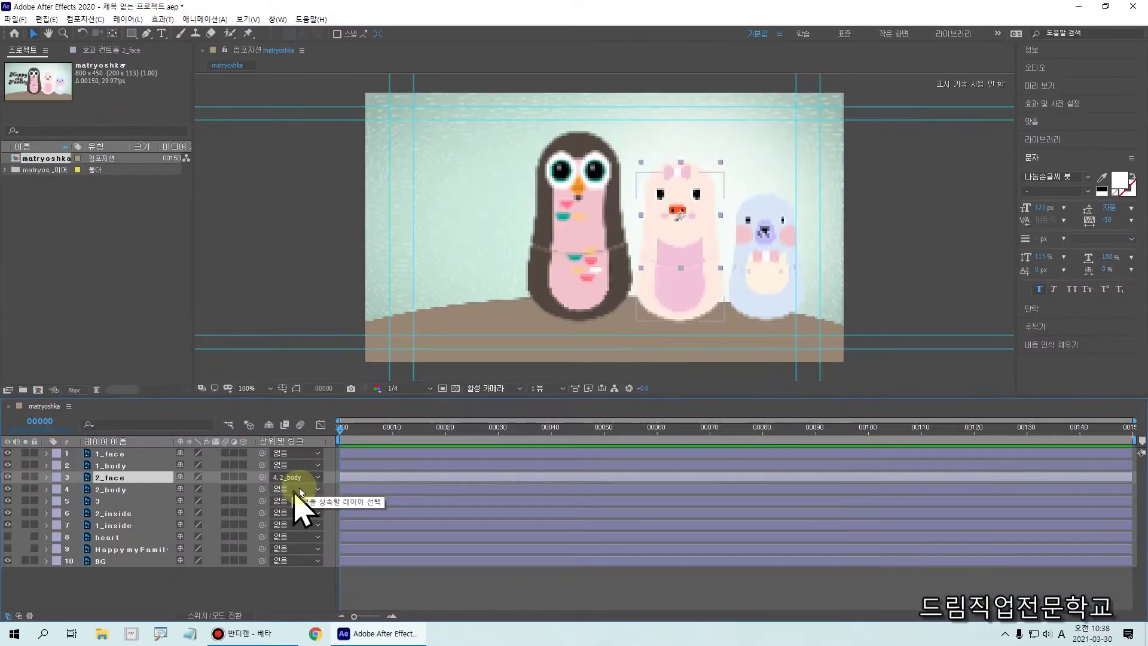
Try moving the 2_body layer with its linked face behind the penguin doll, then undo the move
left_click(670, 309)
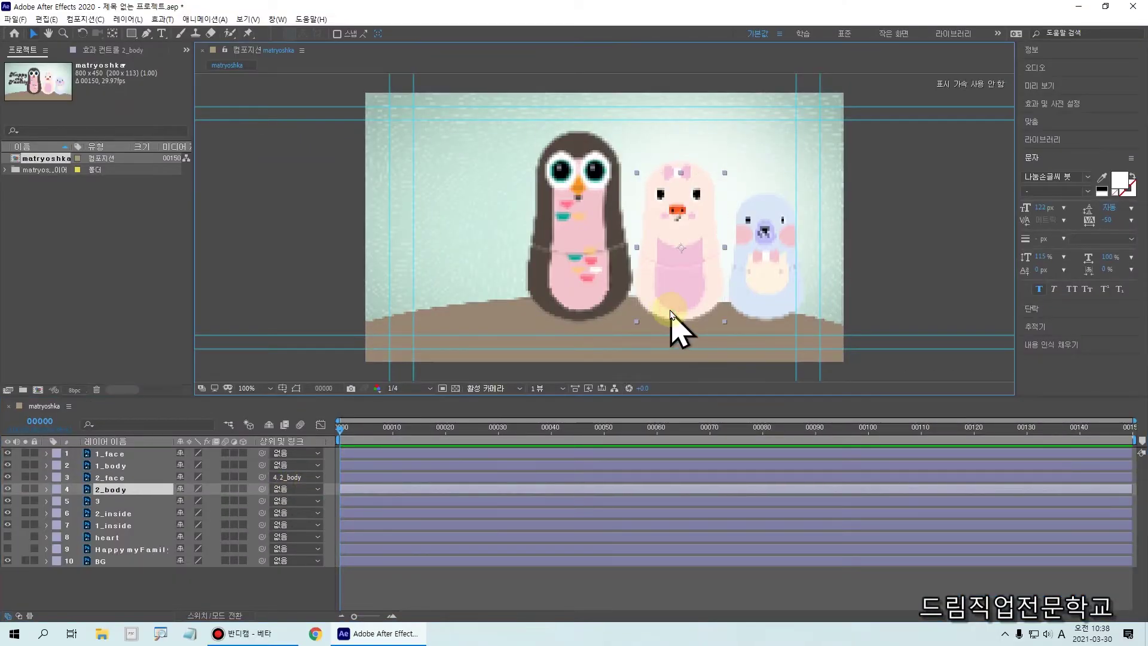
left_click_drag(634, 267, 725, 323)
left_click_drag(667, 291, 689, 273)
mouse_move(697, 313)
left_mouse_down()
mouse_move(532, 302)
mouse_move(715, 301)
mouse_move(553, 301)
mouse_move(694, 299)
mouse_move(555, 300)
mouse_move(710, 277)
mouse_move(544, 289)
mouse_move(741, 305)
mouse_move(521, 312)
mouse_move(692, 308)
mouse_move(535, 302)
mouse_move(554, 300)
left_mouse_up()
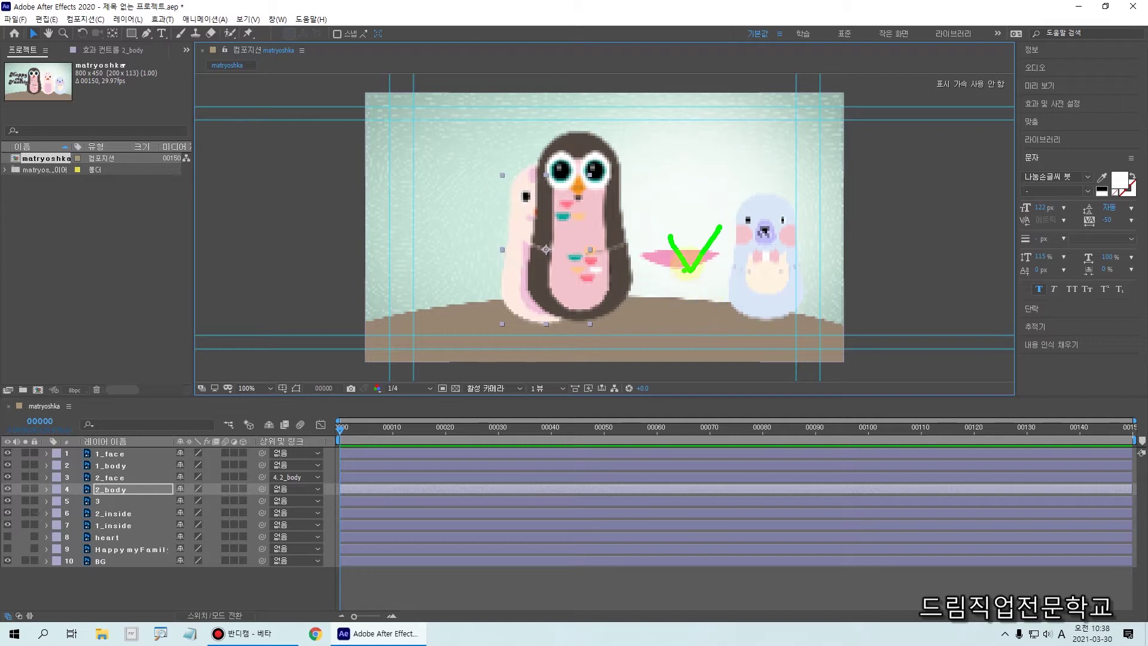
mouse_move(694, 248)
left_mouse_down()
mouse_move(617, 306)
mouse_move(534, 284)
mouse_move(531, 313)
mouse_move(534, 285)
mouse_move(567, 286)
left_mouse_up()
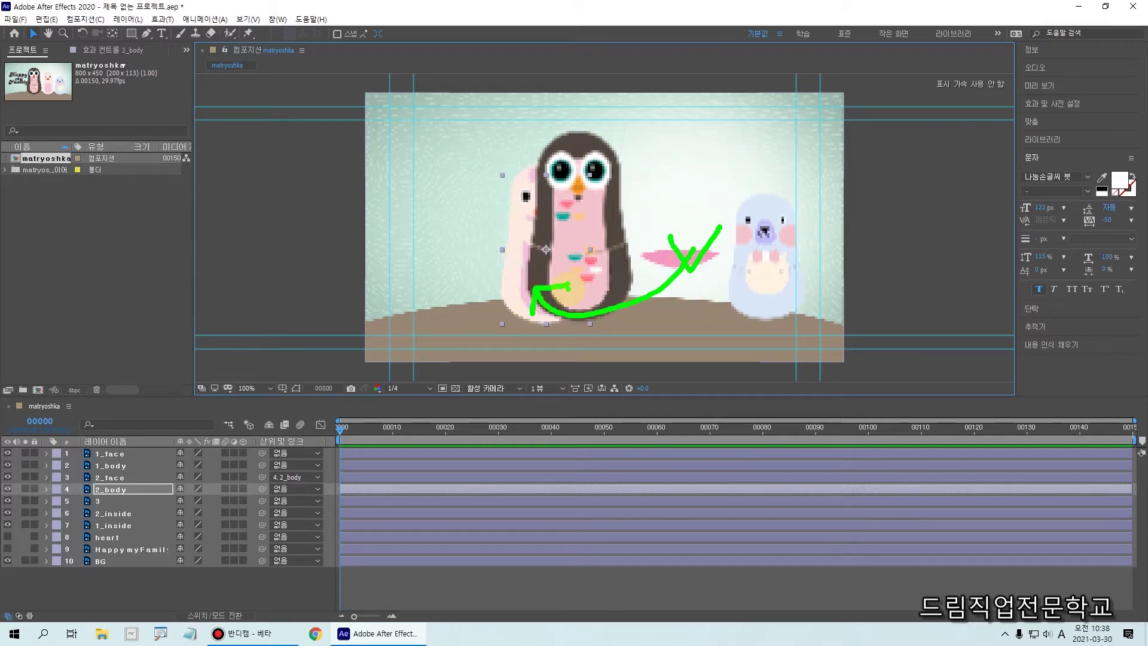
key("Escape")
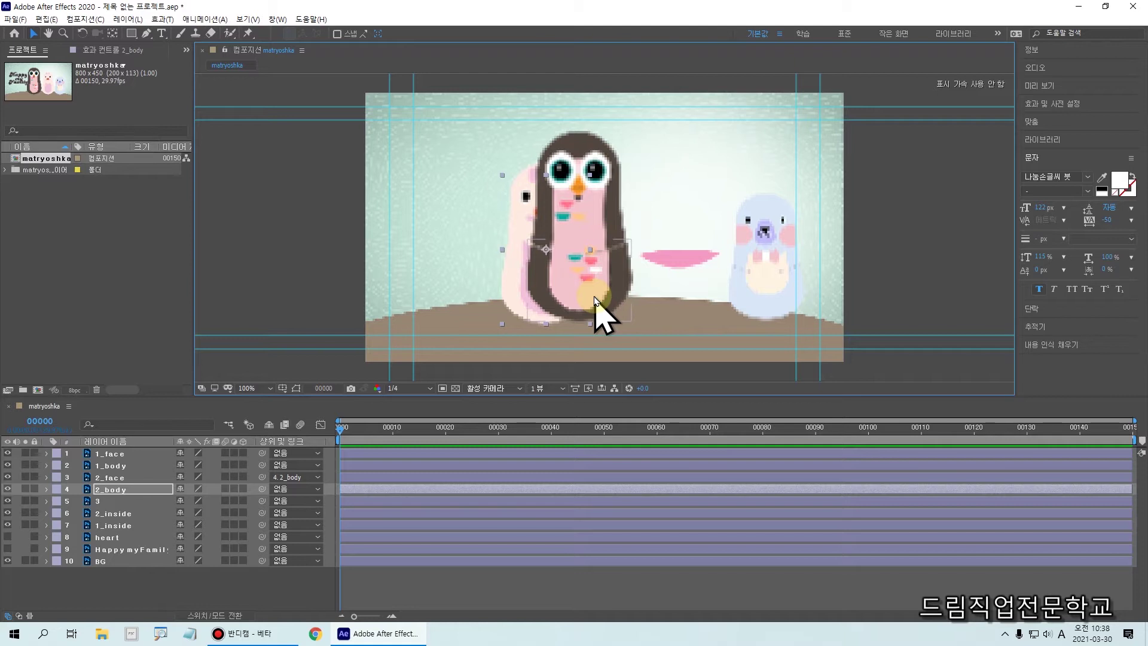
key("ctrl+z")
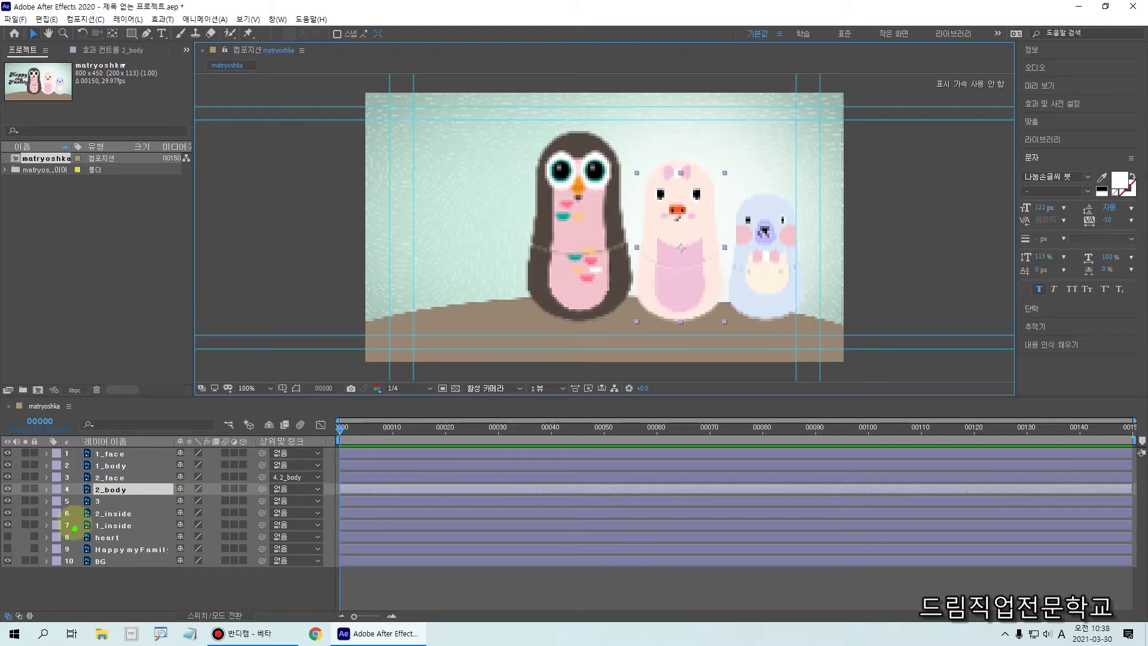
Set 2_body as the parent of the 2_inside layer
left_click_drag(66, 512, 654, 280)
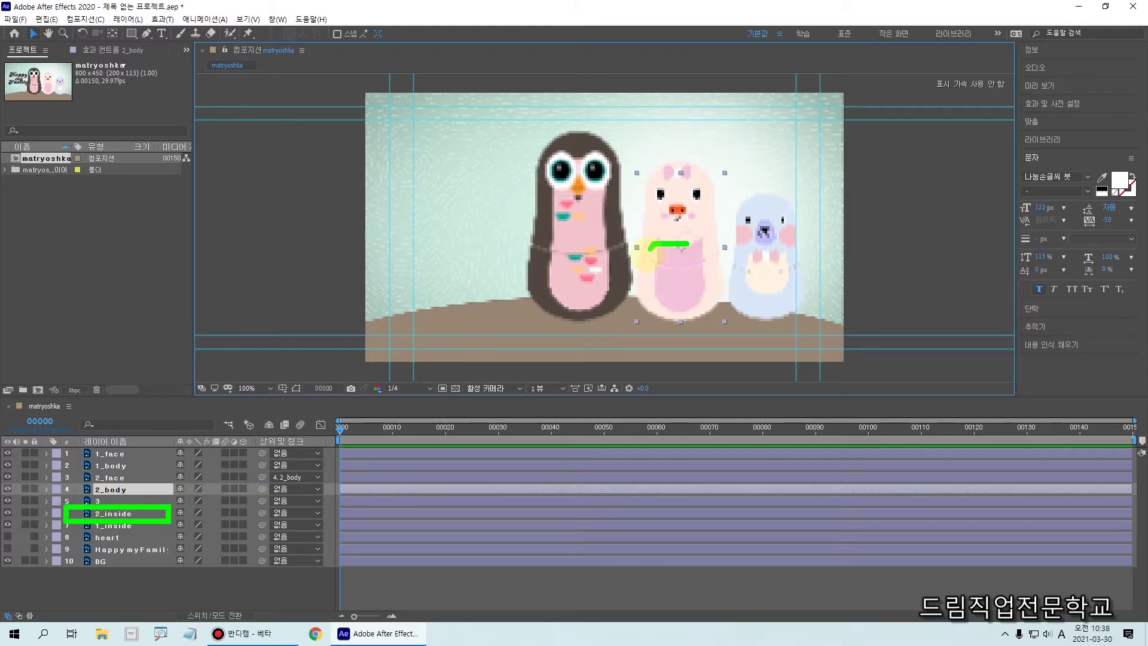
left_click_drag(681, 248, 687, 251)
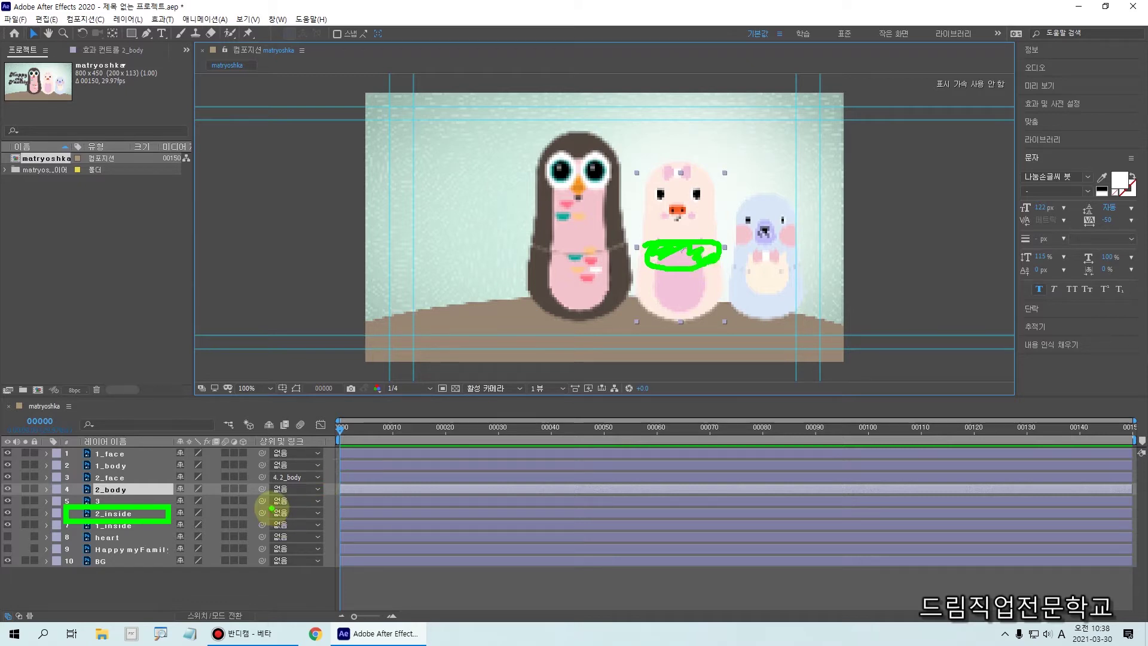
left_click(108, 514)
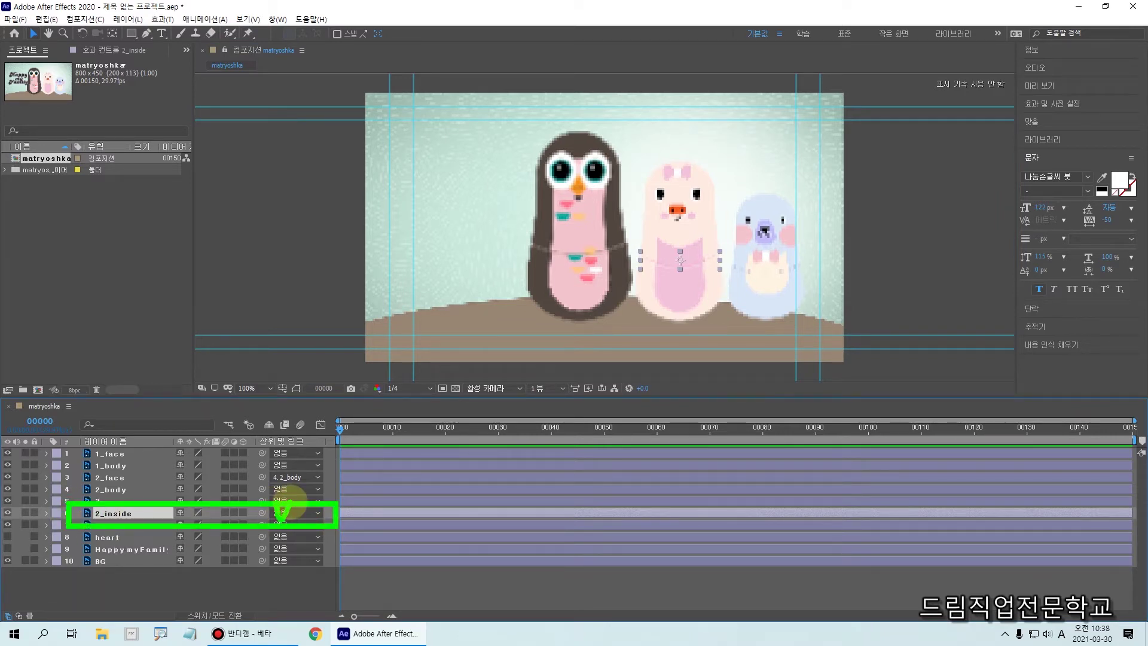
left_click(290, 513)
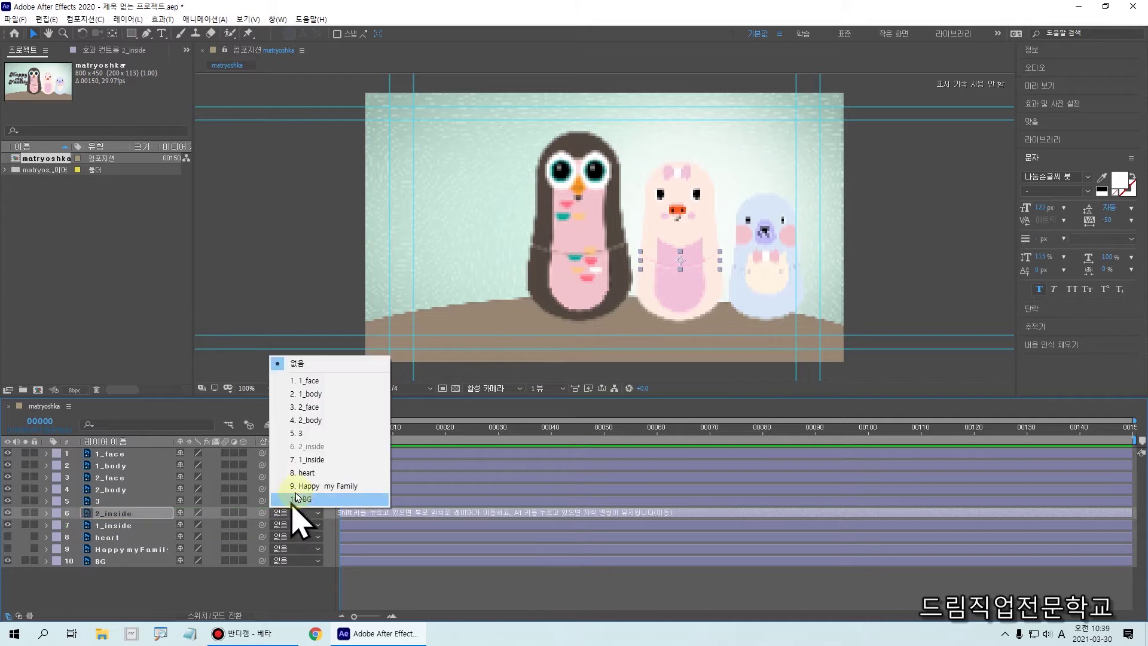
left_click(317, 419)
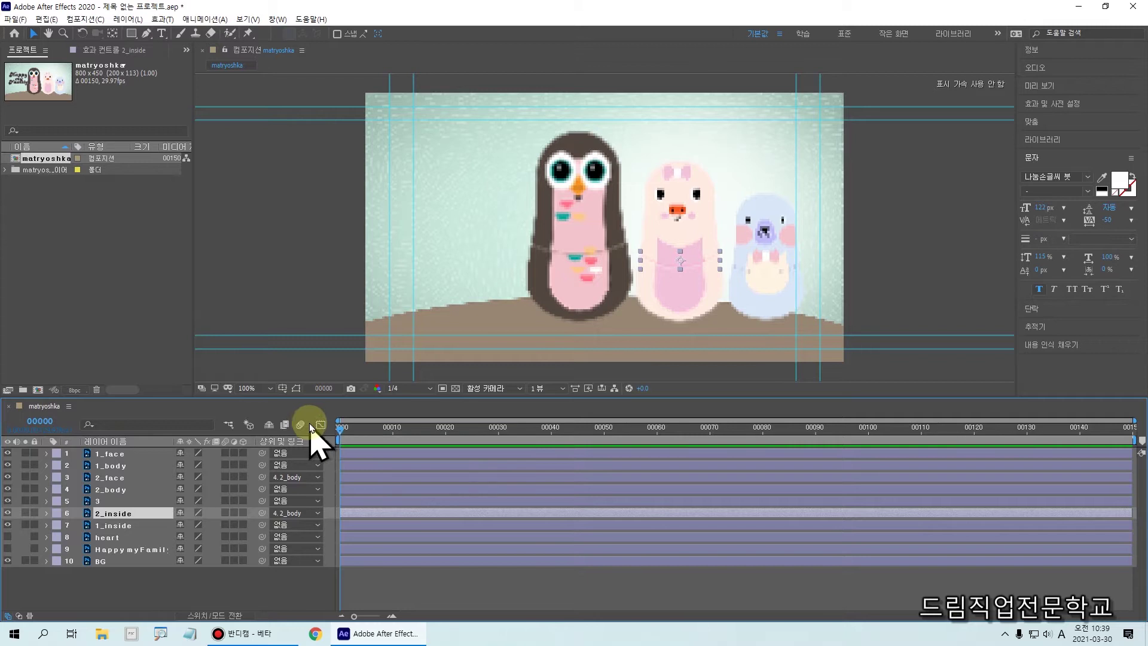
Try moving the pink doll by its 2_body layer to test the links to 2_face and 2_inside
left_click(686, 299)
left_click(686, 299)
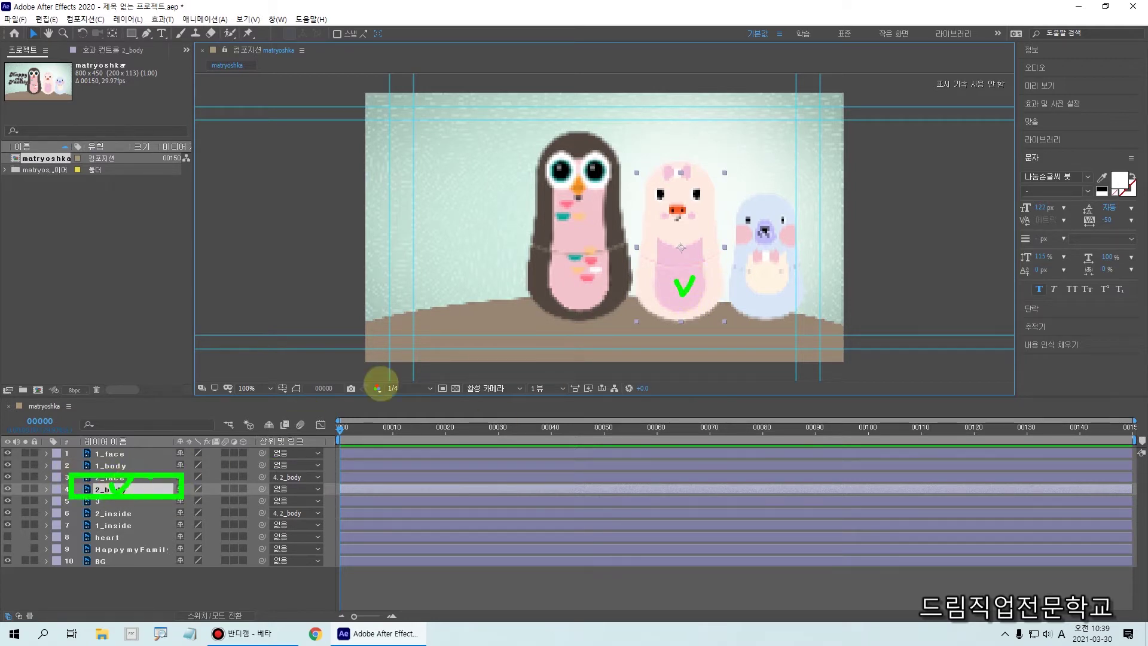
mouse_move(671, 299)
left_mouse_down()
mouse_move(559, 303)
mouse_move(641, 305)
mouse_move(689, 279)
mouse_move(662, 287)
mouse_move(681, 312)
mouse_move(663, 305)
left_mouse_up()
left_click_drag(735, 290, 660, 308)
left_click_drag(739, 292, 672, 303)
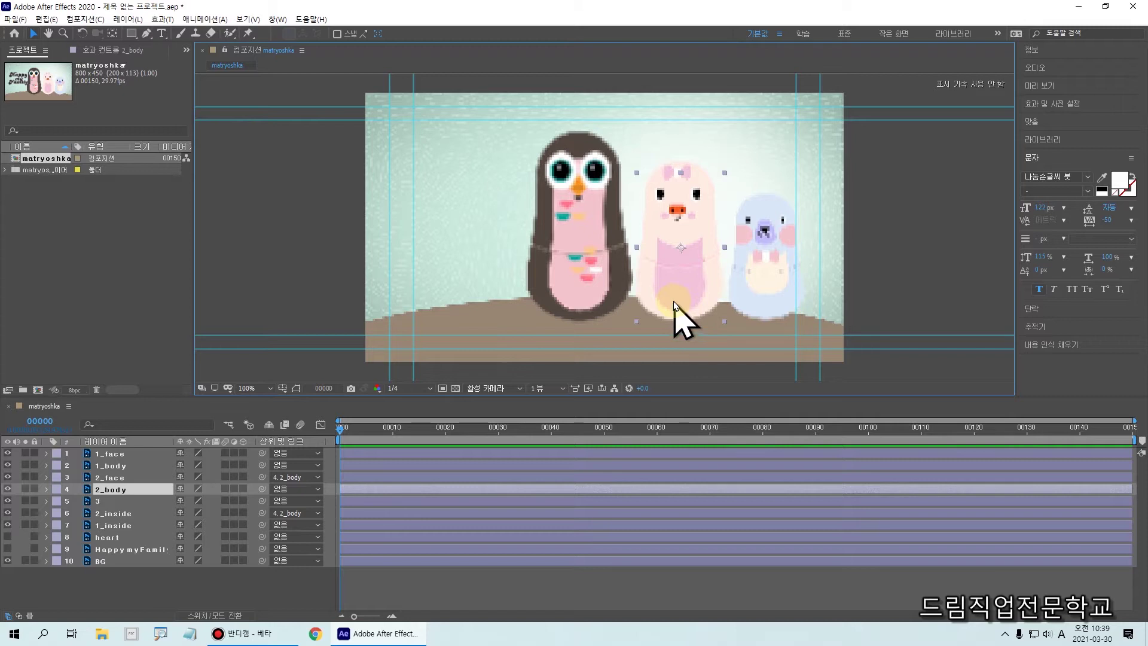
left_click_drag(677, 304, 706, 291)
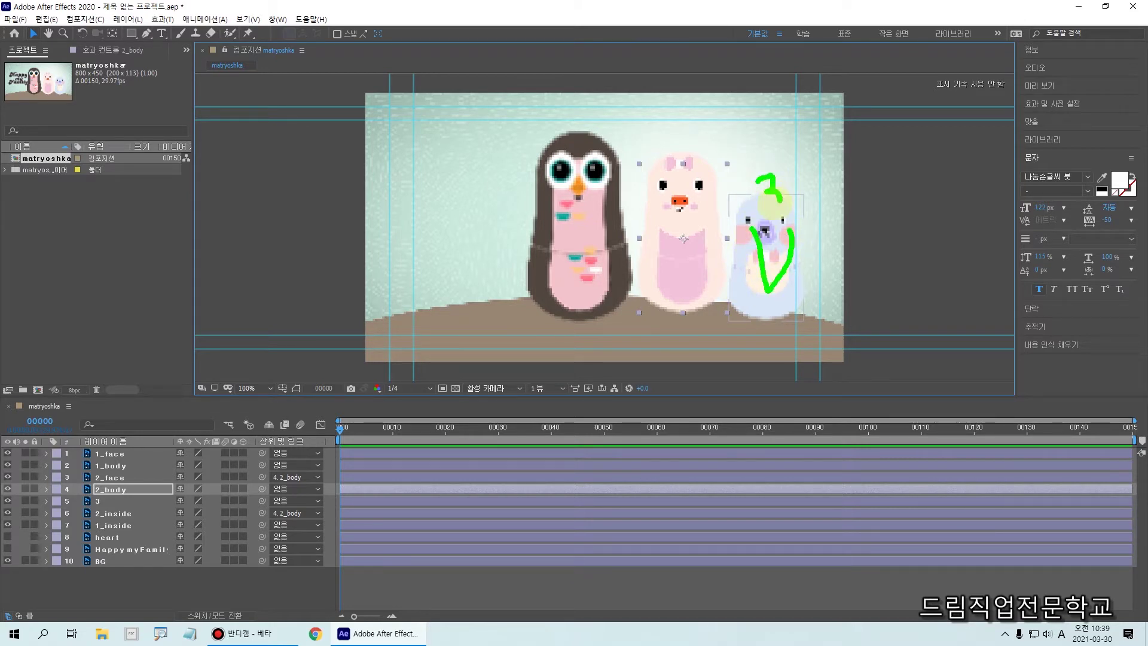
mouse_move(776, 163)
left_mouse_down()
mouse_move(751, 203)
mouse_move(785, 180)
mouse_move(689, 161)
left_mouse_up()
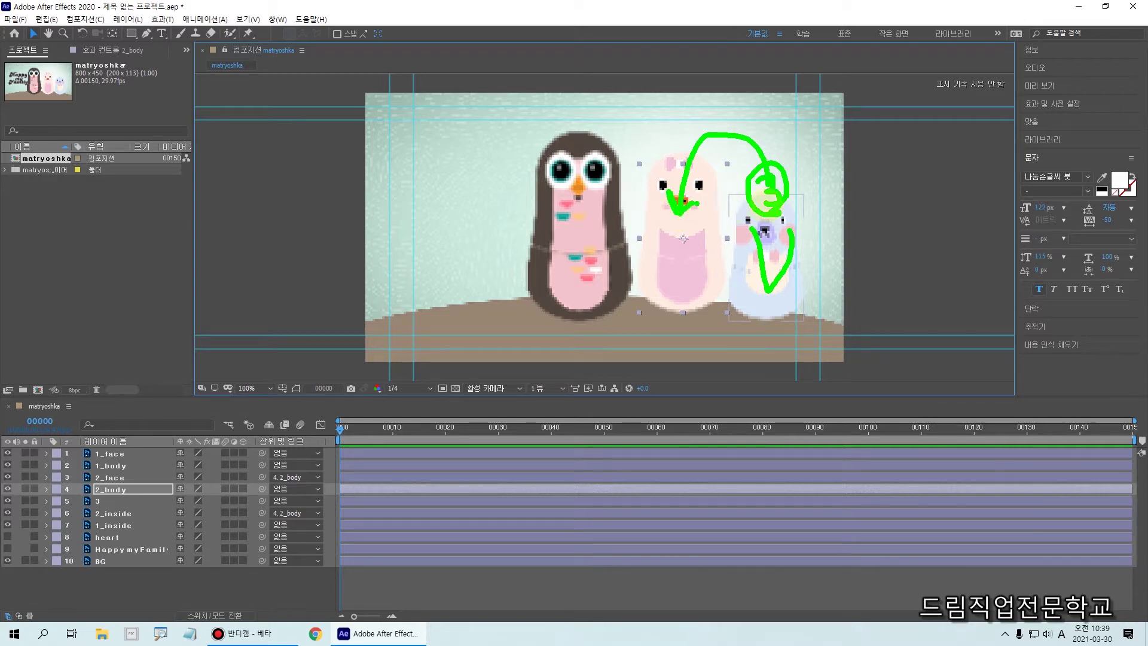
key("Escape")
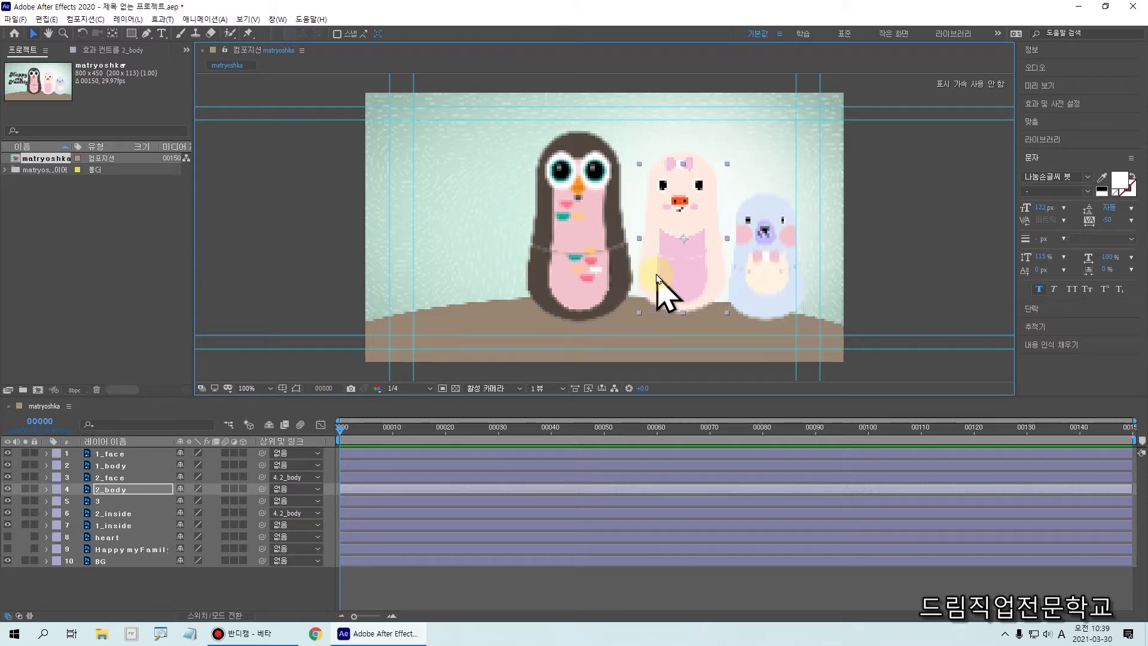
Restore the pink doll's original position and set 2_body as the parent of layer 3, the small blue doll
left_click(106, 501)
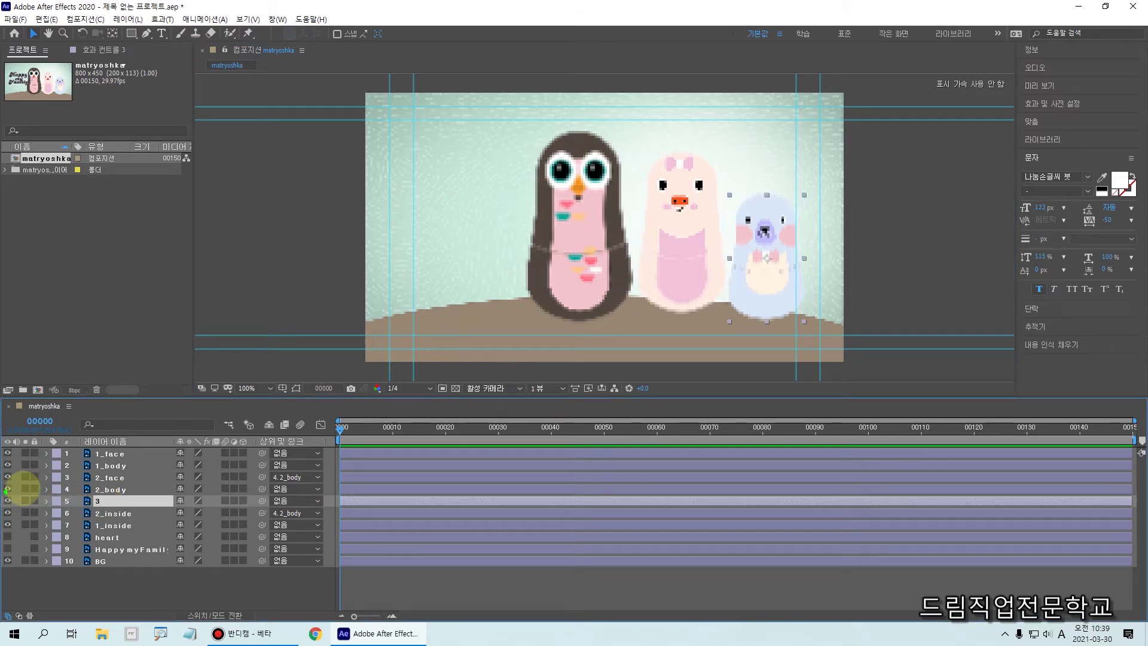
left_click(93, 488)
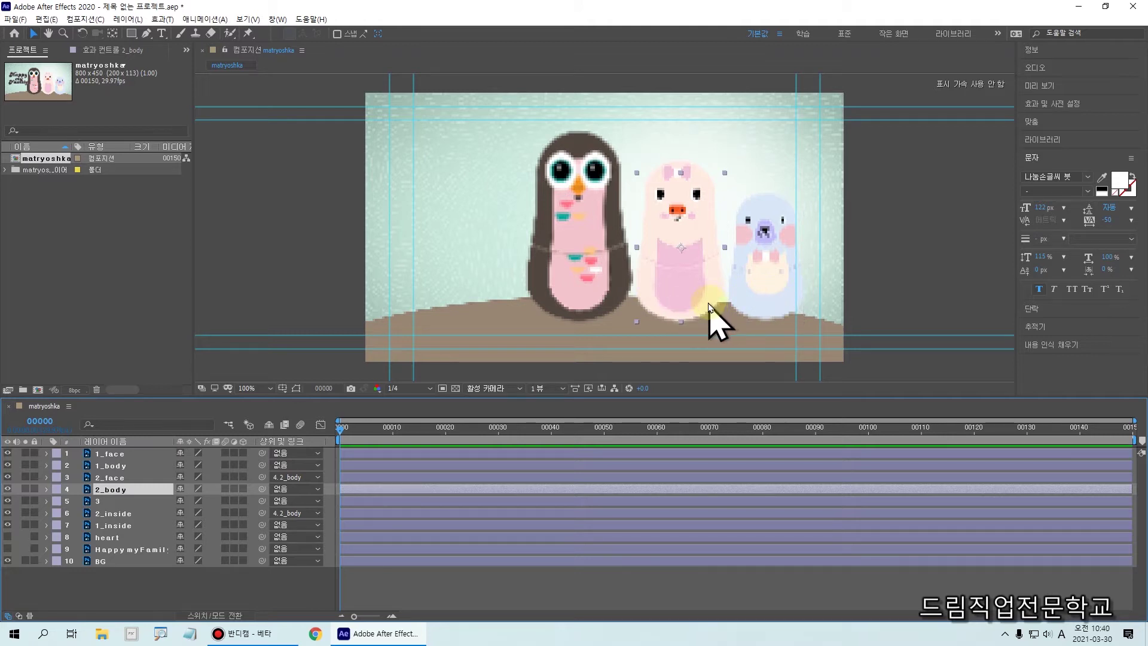
left_click_drag(129, 493, 106, 515)
left_click(107, 503)
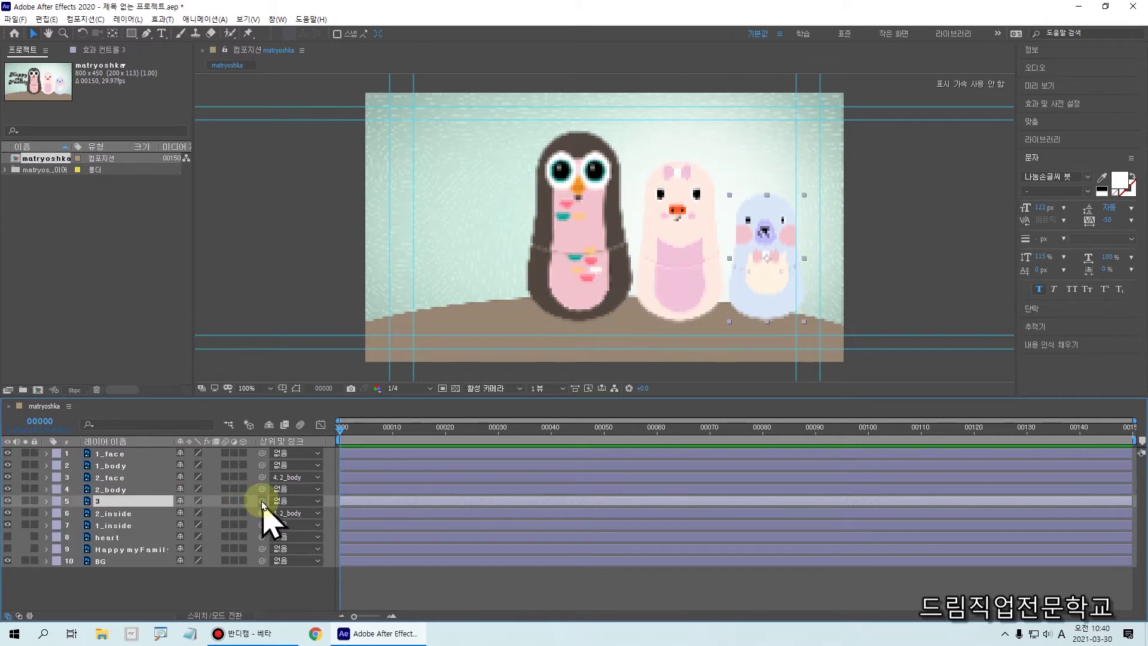
left_click(284, 501)
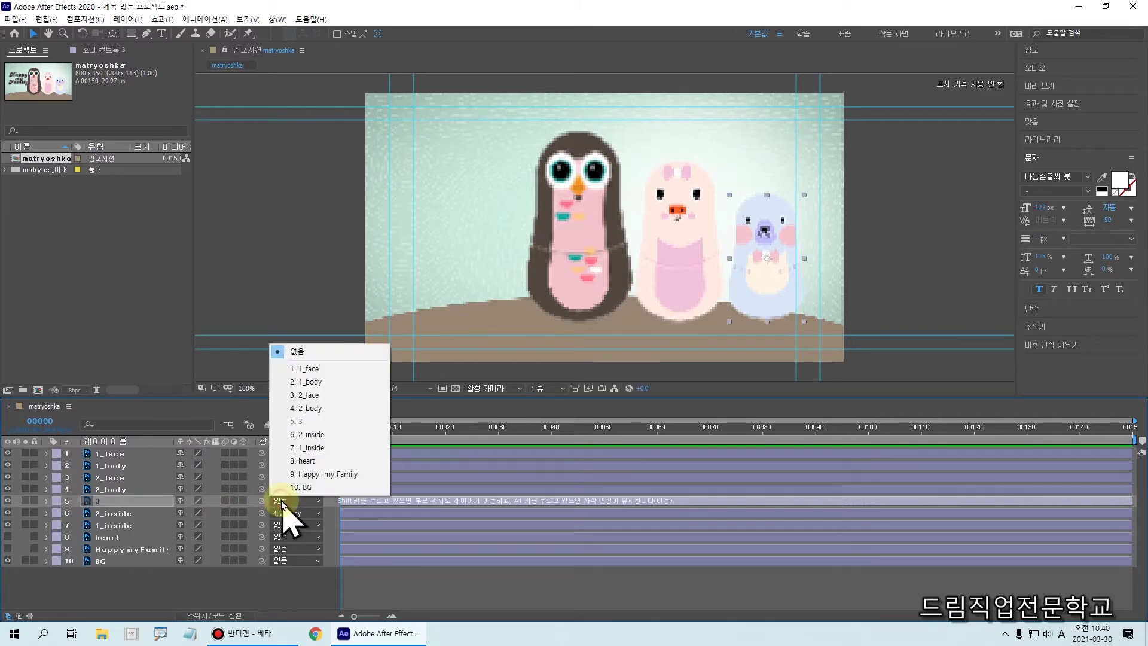
left_click(323, 409)
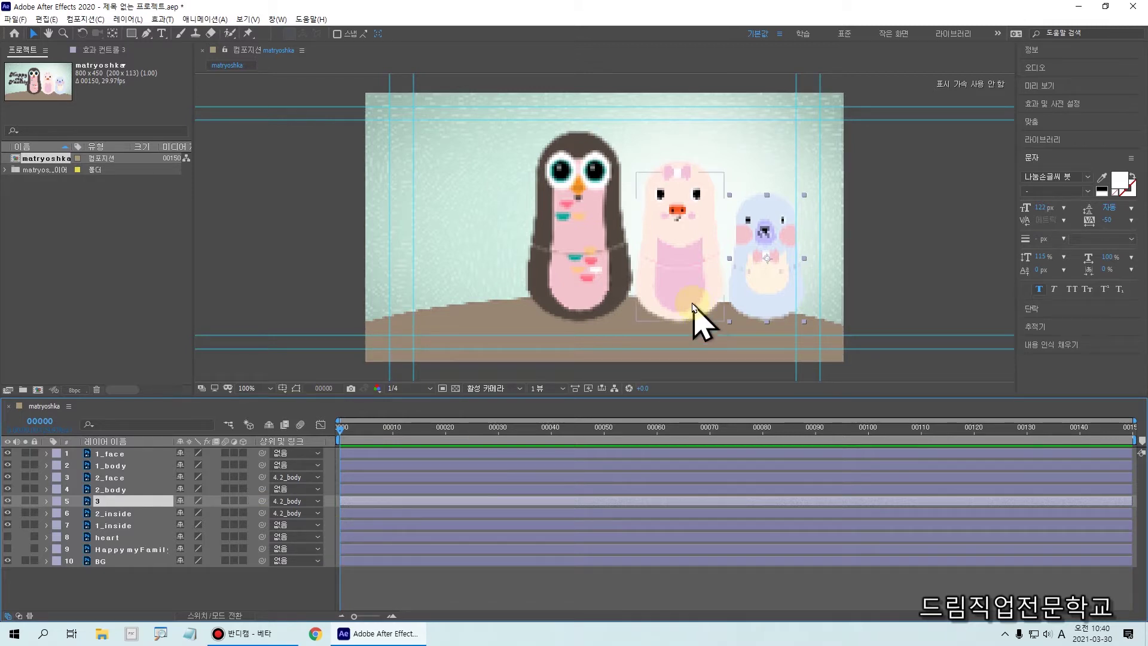
Try moving 2_body with its linked layers behind the penguin doll, toggling the 1_body layer's visibility to check the overlap
left_click_drag(680, 302, 708, 289)
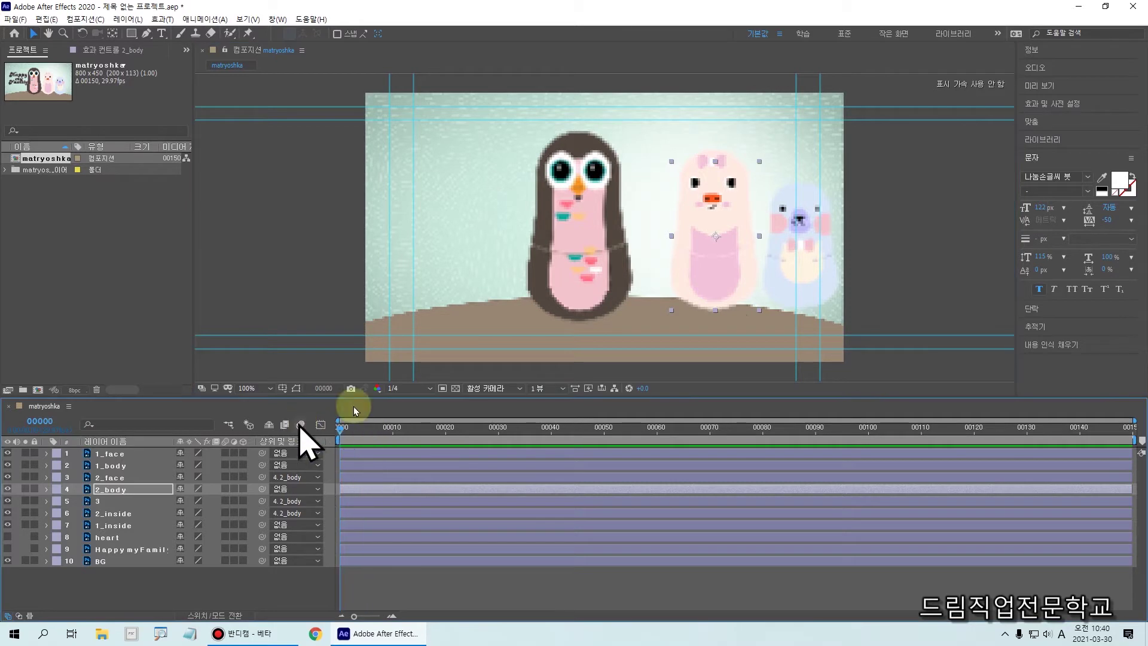
left_click_drag(701, 279, 574, 293)
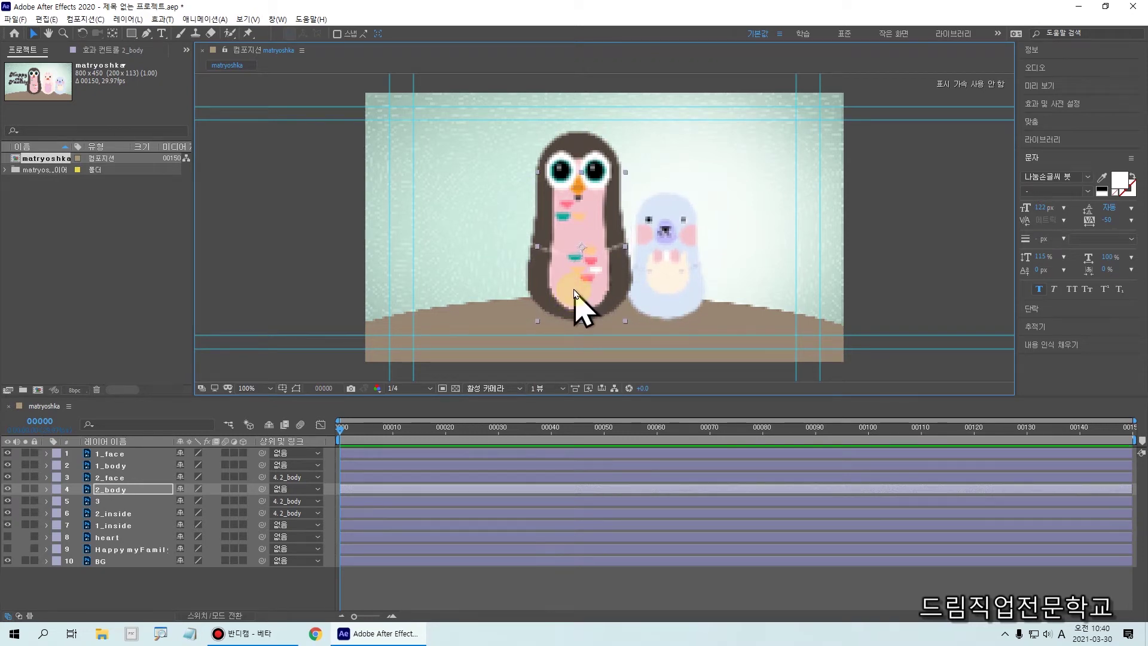
left_click(8, 477)
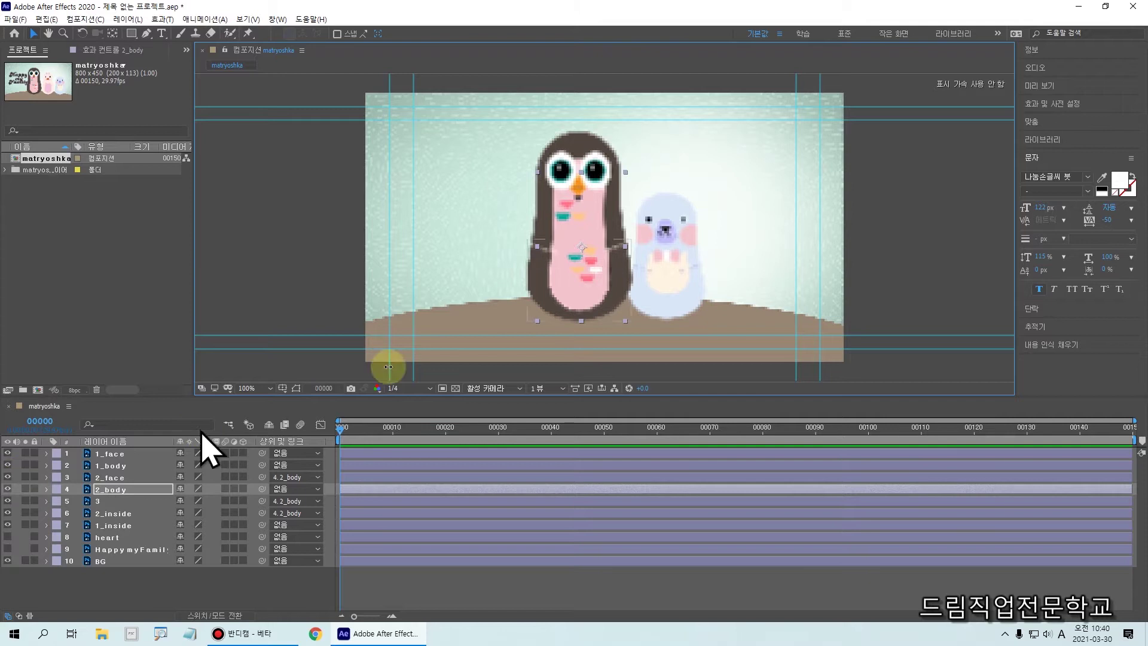
left_click(8, 466)
left_click(8, 466)
left_click(8, 466)
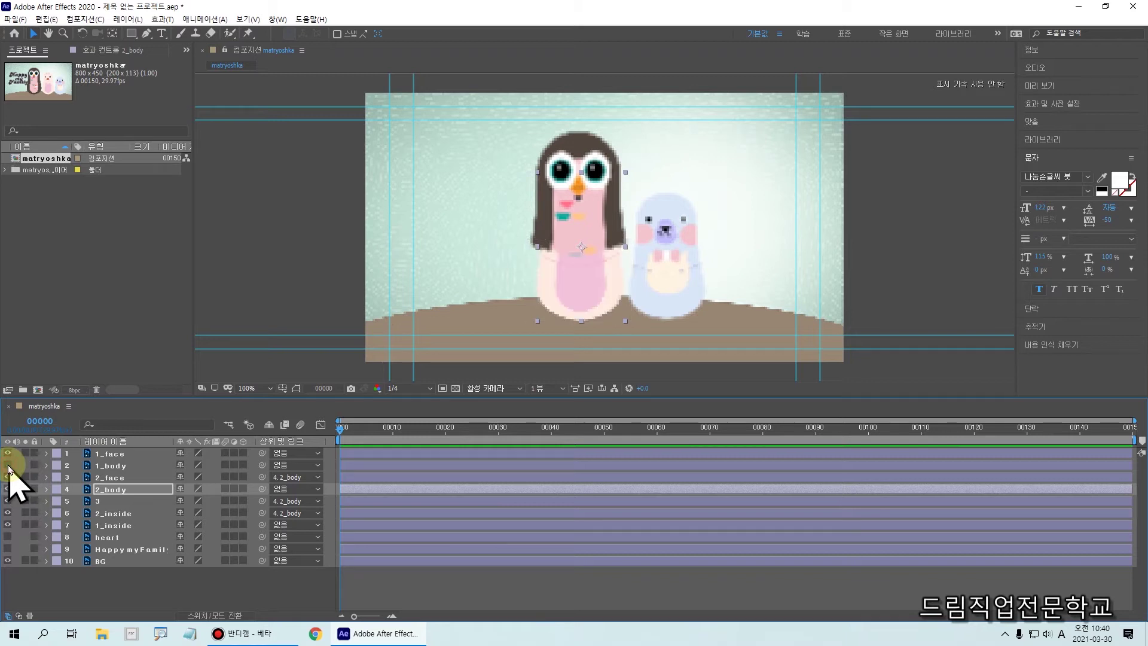
left_click(7, 466)
left_click(8, 466)
left_click(7, 466)
left_click(8, 466)
left_click(8, 466)
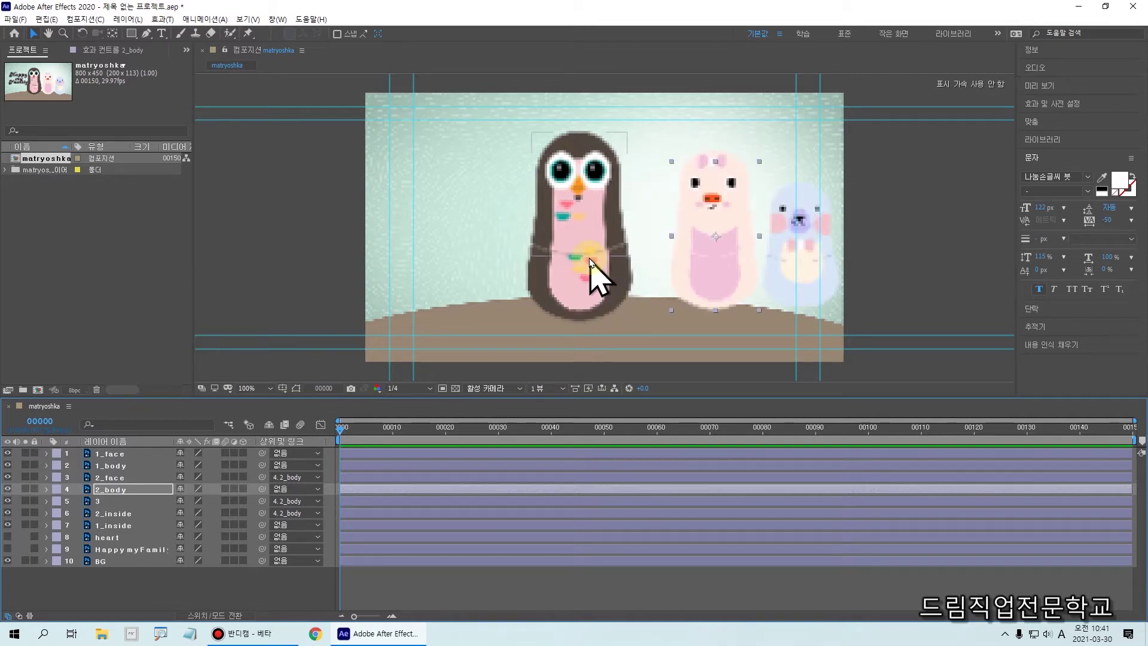
left_click(706, 286)
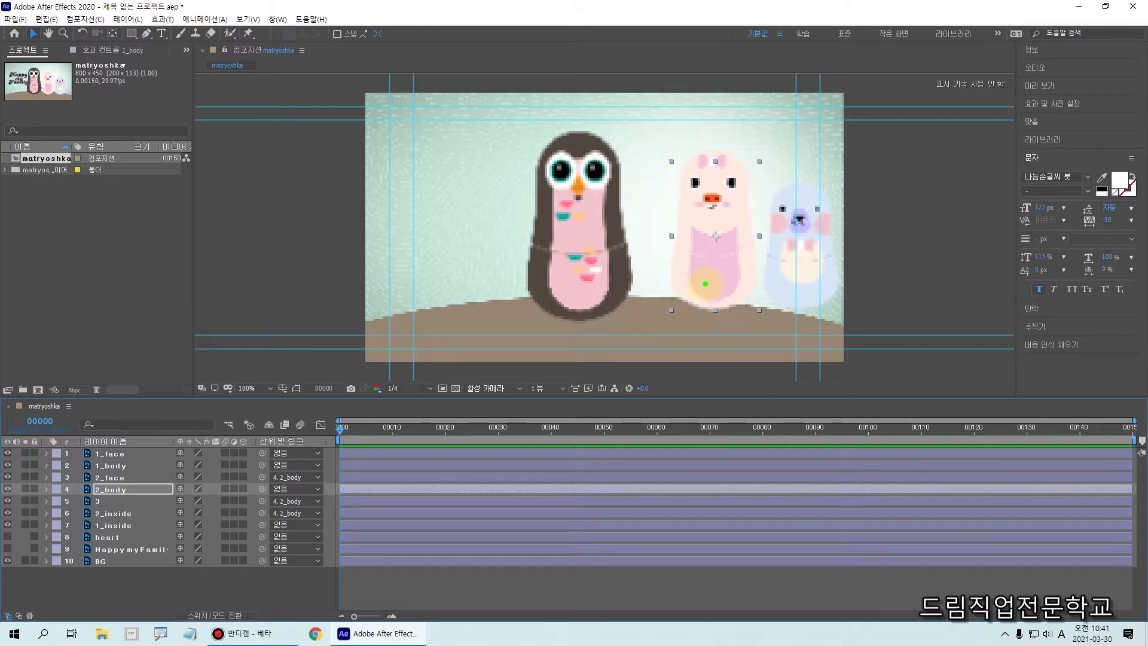
mouse_move(706, 267)
left_mouse_down()
mouse_move(714, 298)
mouse_move(730, 262)
left_mouse_up()
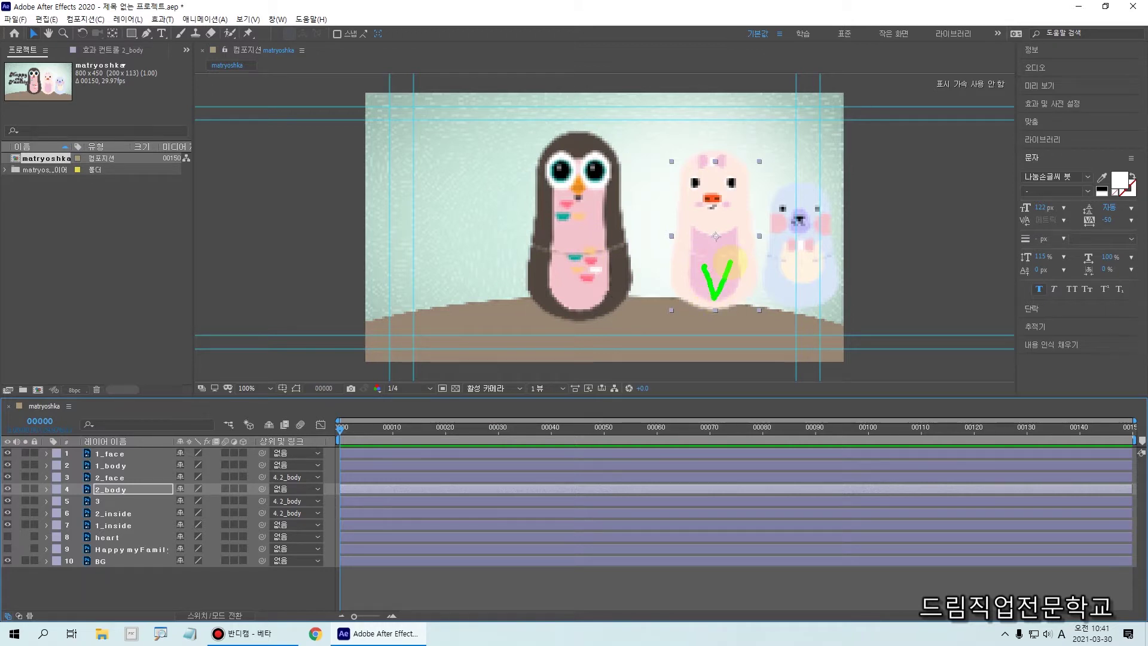
mouse_move(727, 326)
left_mouse_down()
mouse_move(697, 278)
mouse_move(718, 269)
left_mouse_up()
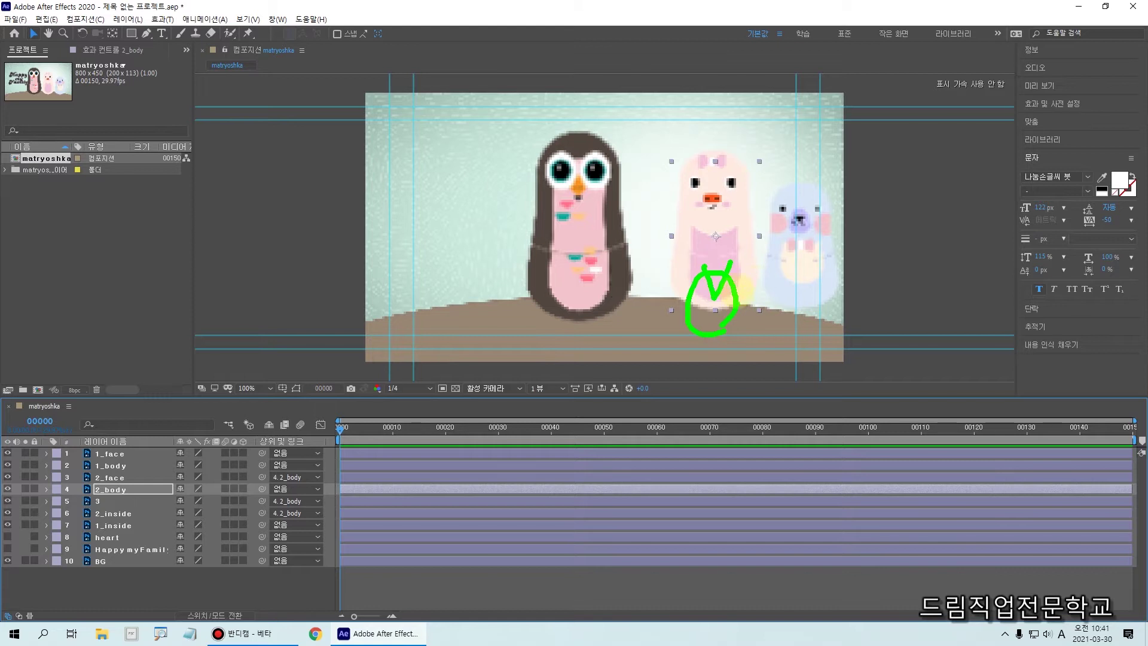
mouse_move(686, 171)
left_mouse_down()
mouse_move(723, 179)
mouse_move(741, 158)
mouse_move(715, 150)
left_mouse_up()
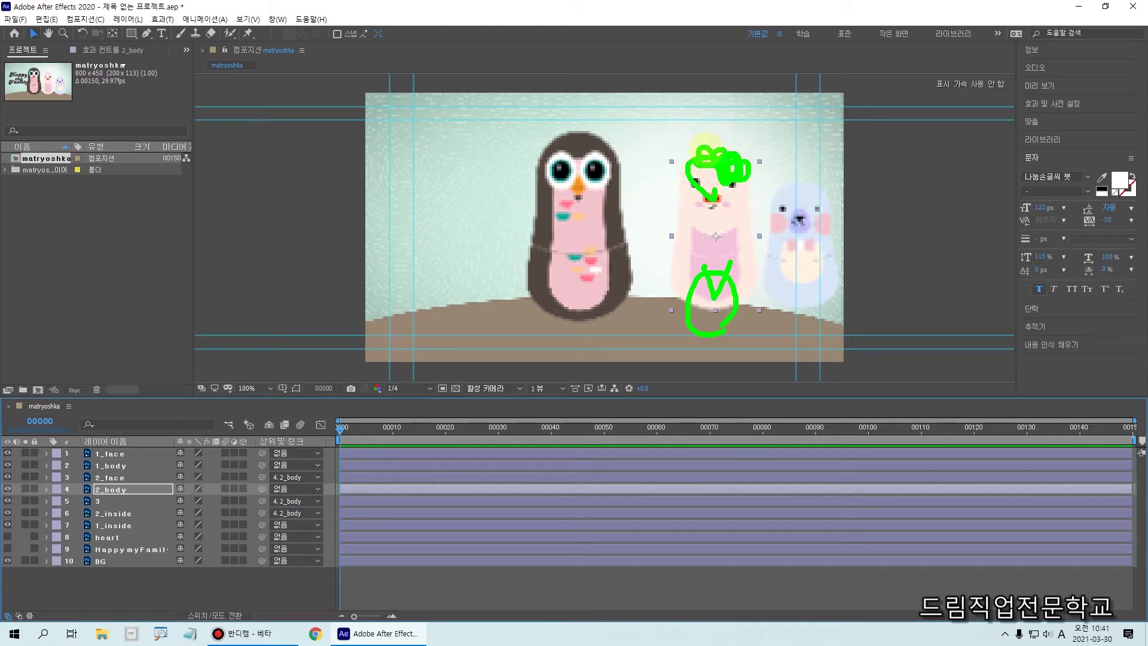
mouse_move(758, 105)
left_mouse_down()
mouse_move(717, 144)
mouse_move(726, 179)
mouse_move(727, 148)
mouse_move(872, 149)
left_mouse_up()
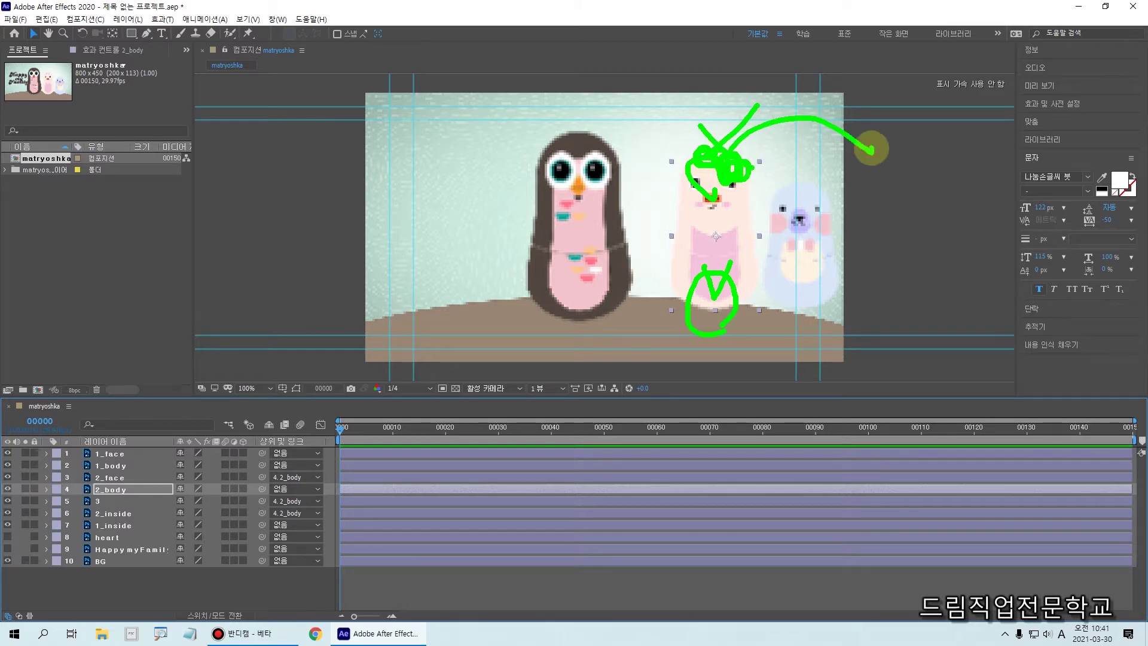
key("Escape")
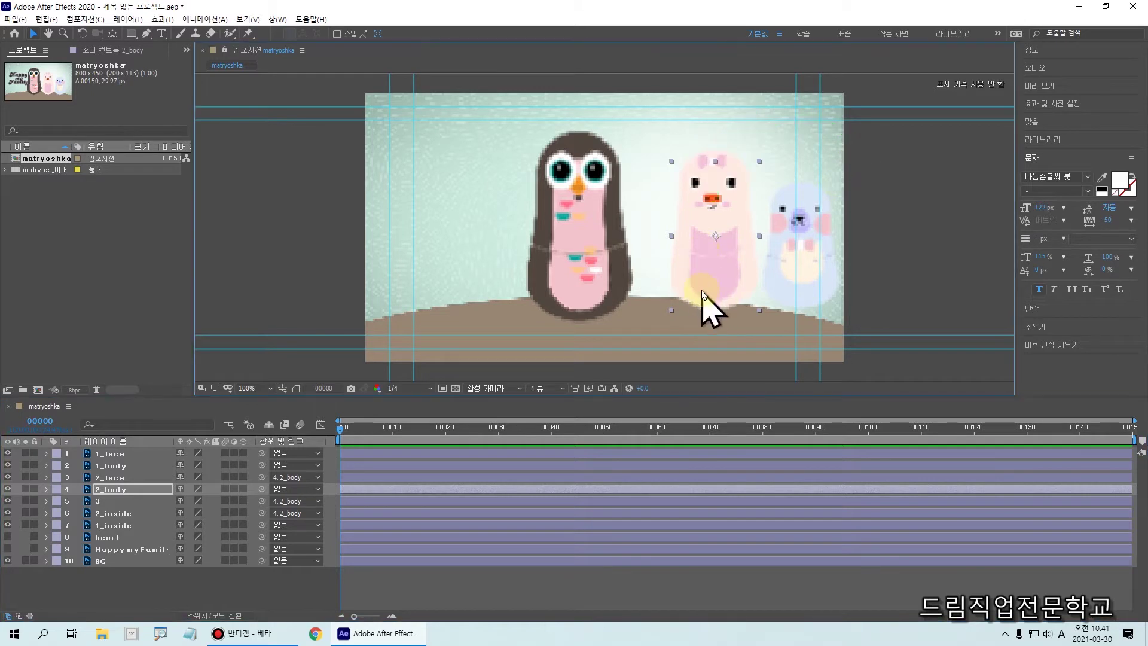
Move the 2_body layer with its linked layers so that the pink doll sits behind the penguin doll
mouse_move(683, 254)
left_mouse_down()
mouse_move(748, 258)
mouse_move(676, 267)
mouse_move(728, 260)
left_mouse_up()
key("Escape")
mouse_move(726, 287)
left_mouse_down()
mouse_move(672, 265)
mouse_move(588, 290)
left_mouse_up()
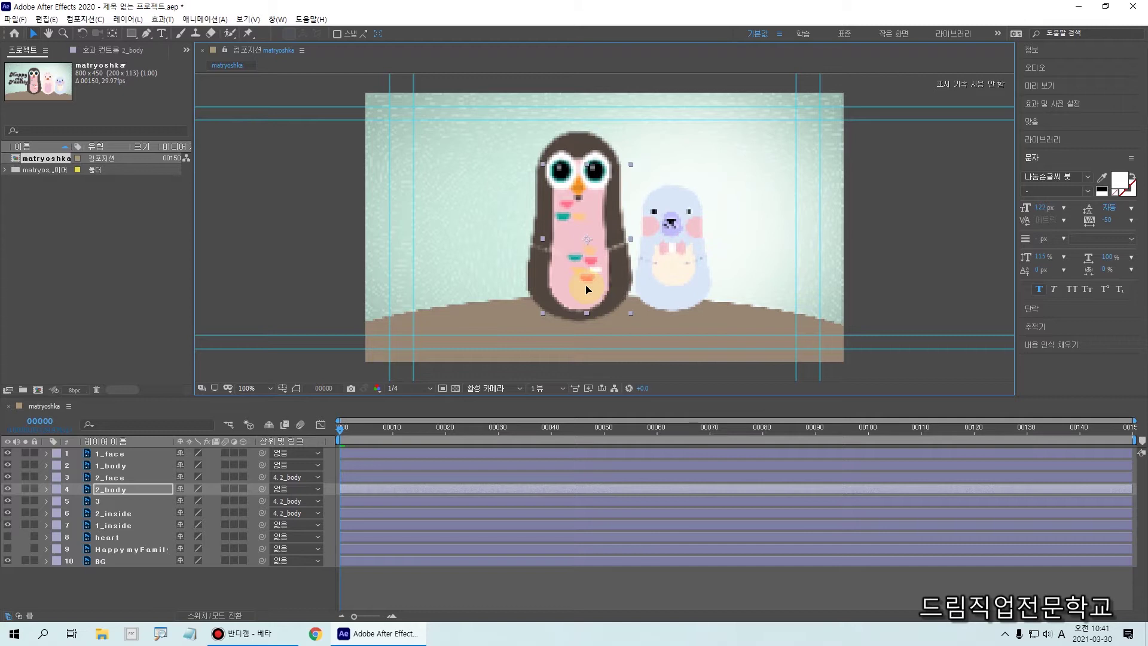
Nudge the 2_body layer into line behind the penguin doll and move layer 3, the small blue doll, behind the penguin too
left_click_drag(586, 290, 579, 292)
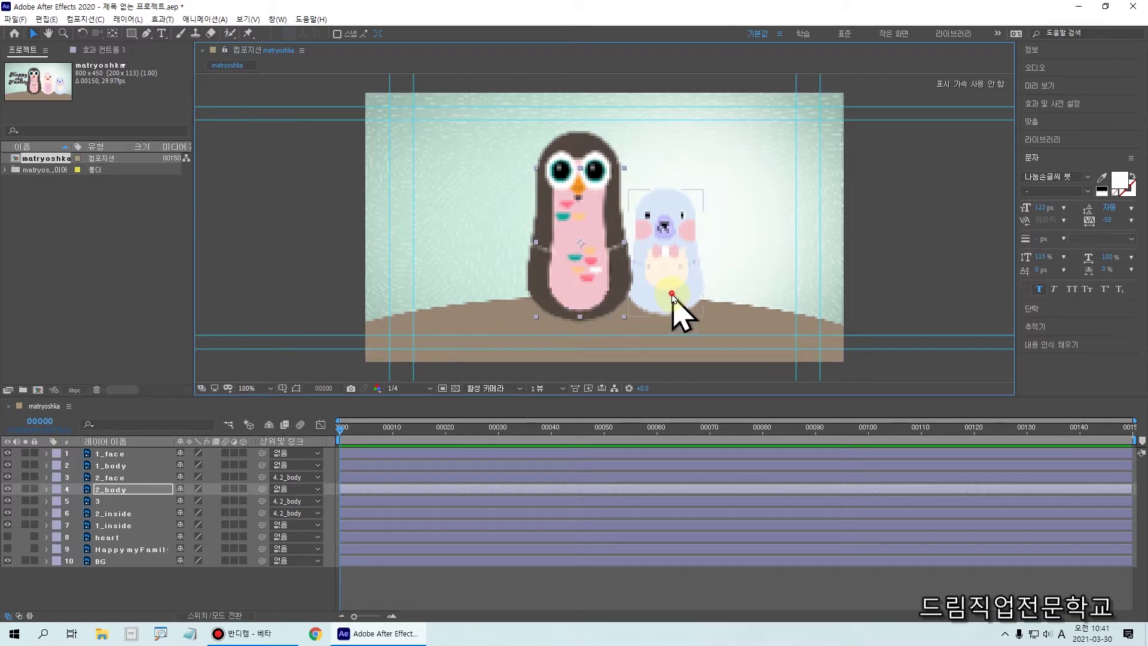
left_click(671, 295)
left_click_drag(646, 179, 700, 320)
left_click_drag(663, 245, 676, 280)
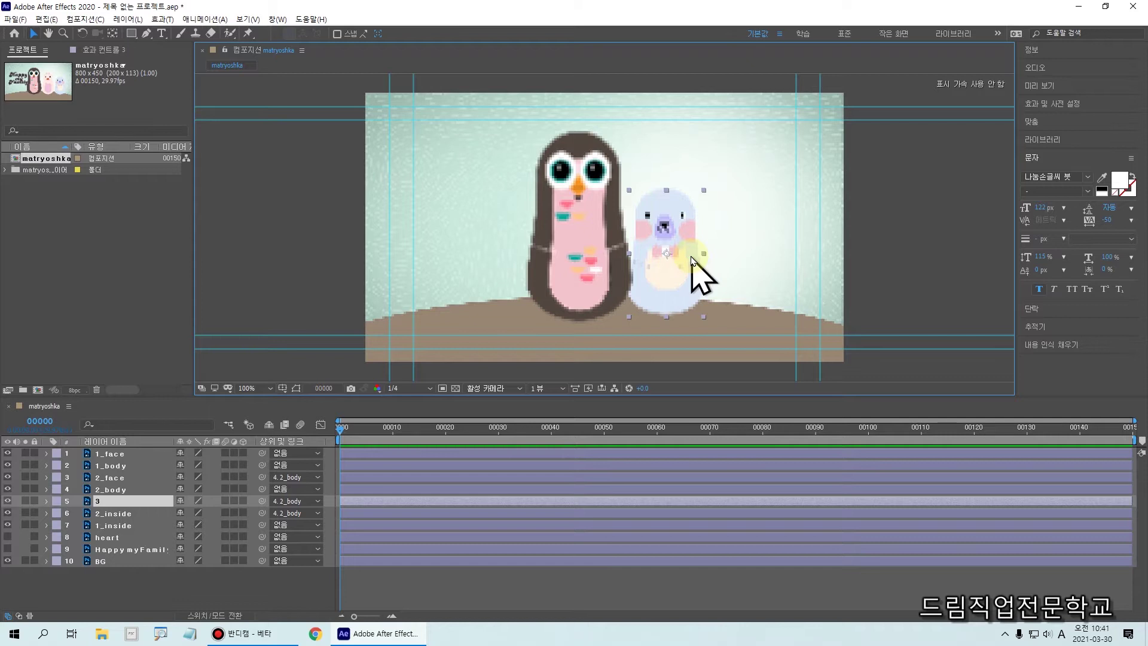
left_click_drag(676, 300, 584, 294)
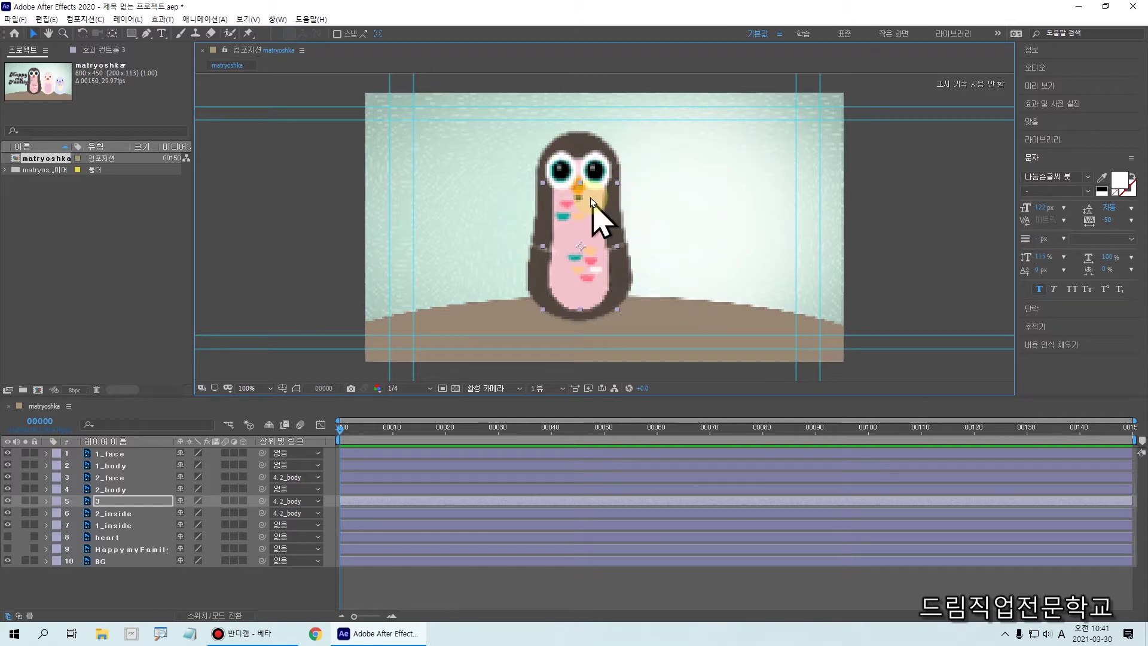
mouse_move(505, 108)
left_mouse_down()
mouse_move(649, 312)
mouse_move(656, 334)
mouse_move(641, 332)
left_mouse_up()
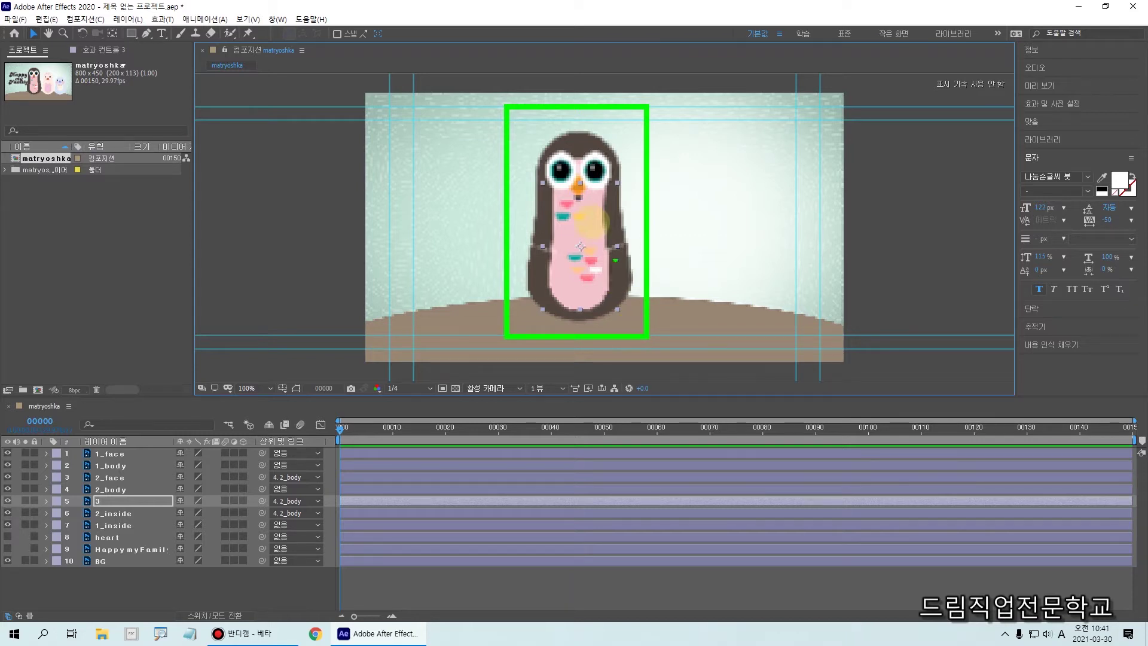
mouse_move(614, 235)
left_mouse_down()
mouse_move(610, 90)
mouse_move(601, 95)
mouse_move(625, 95)
left_mouse_up()
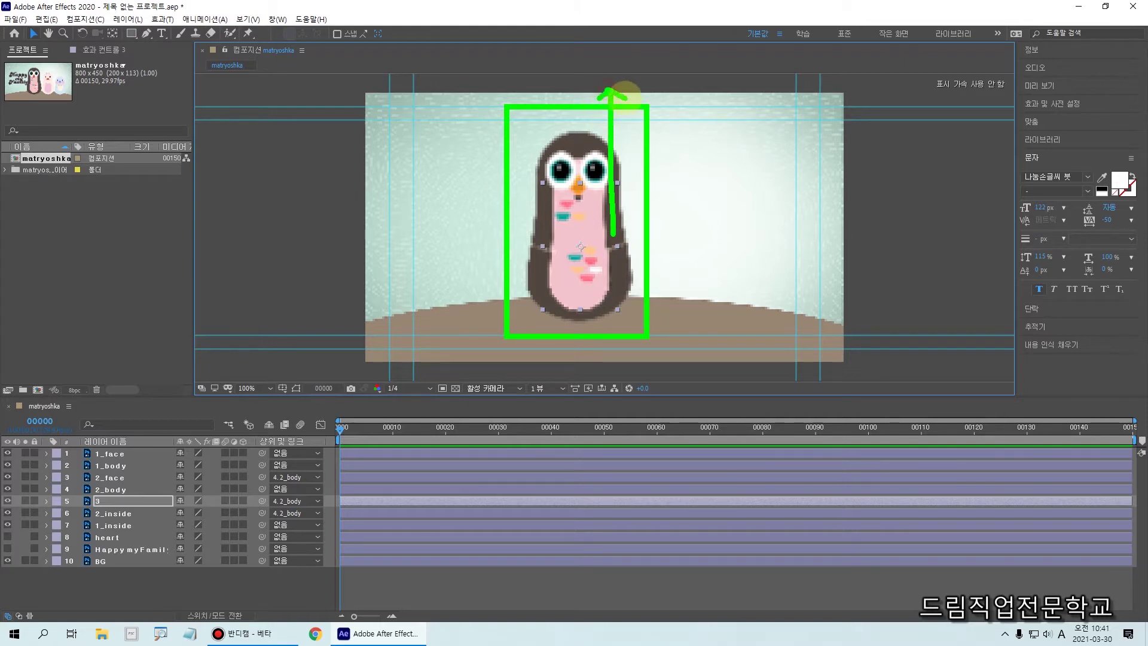
left_click(644, 148)
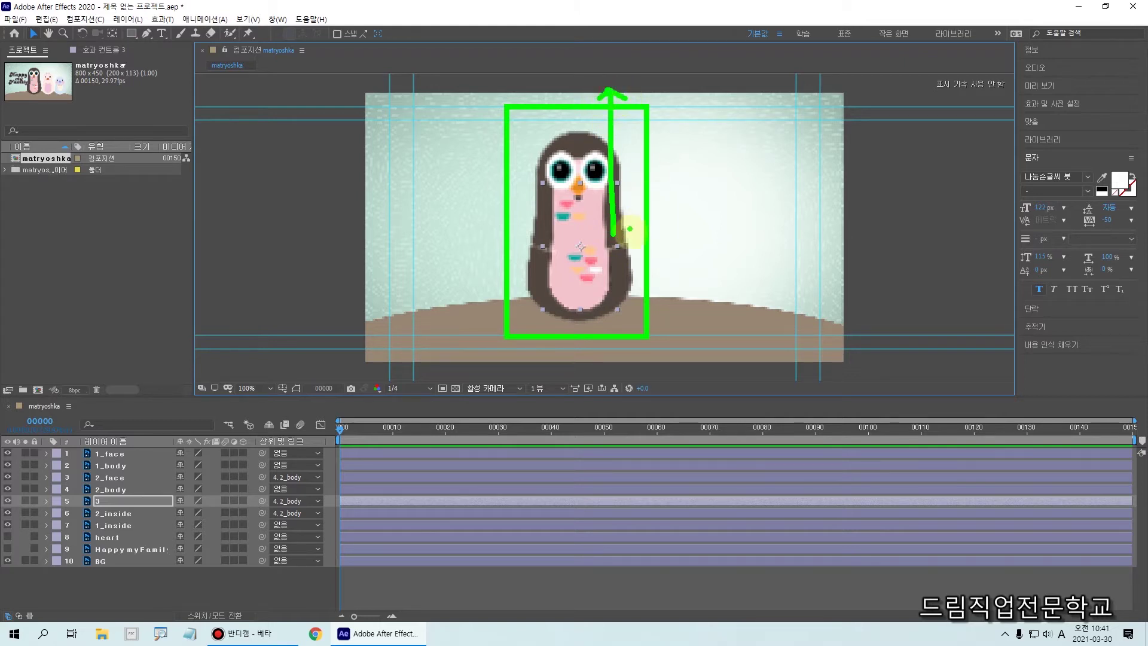
mouse_move(628, 263)
left_mouse_down()
mouse_move(643, 202)
mouse_move(723, 195)
mouse_move(760, 256)
mouse_move(773, 220)
left_mouse_up()
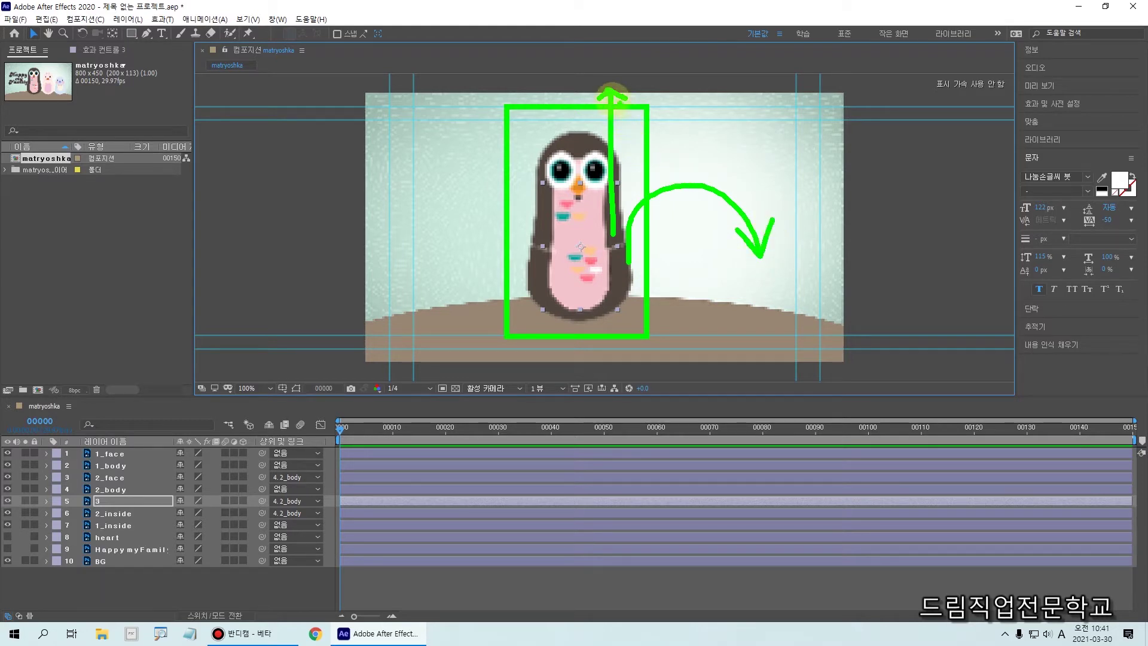
left_click_drag(586, 79, 602, 232)
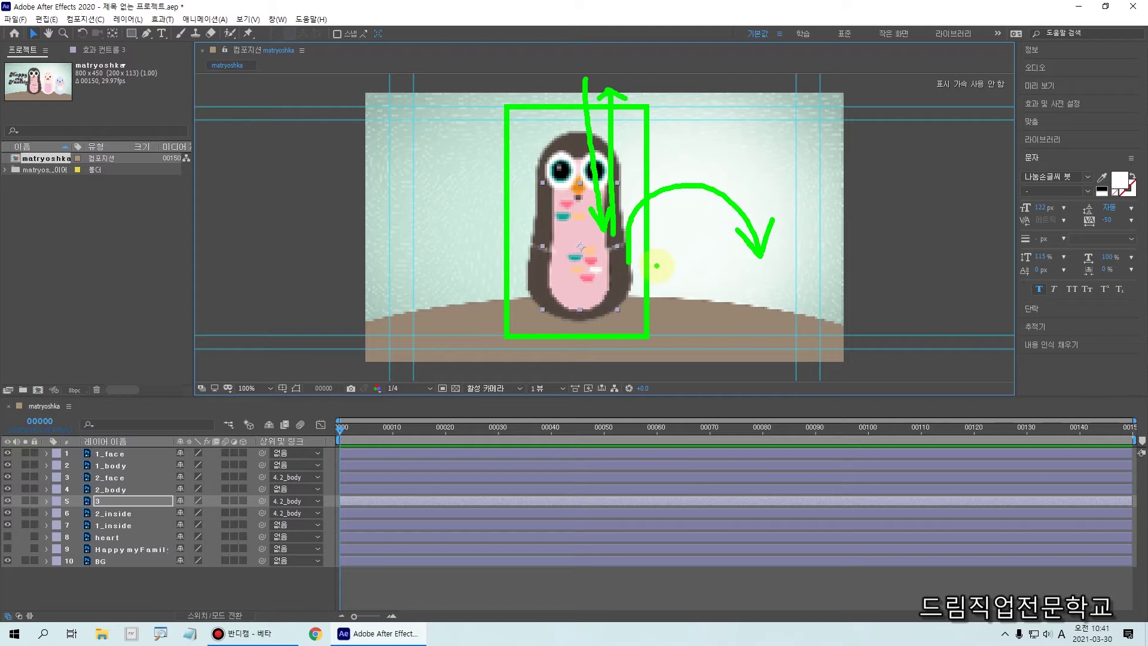
mouse_move(621, 230)
left_mouse_down()
mouse_move(675, 187)
mouse_move(764, 250)
left_mouse_up()
left_click_drag(585, 84, 584, 226)
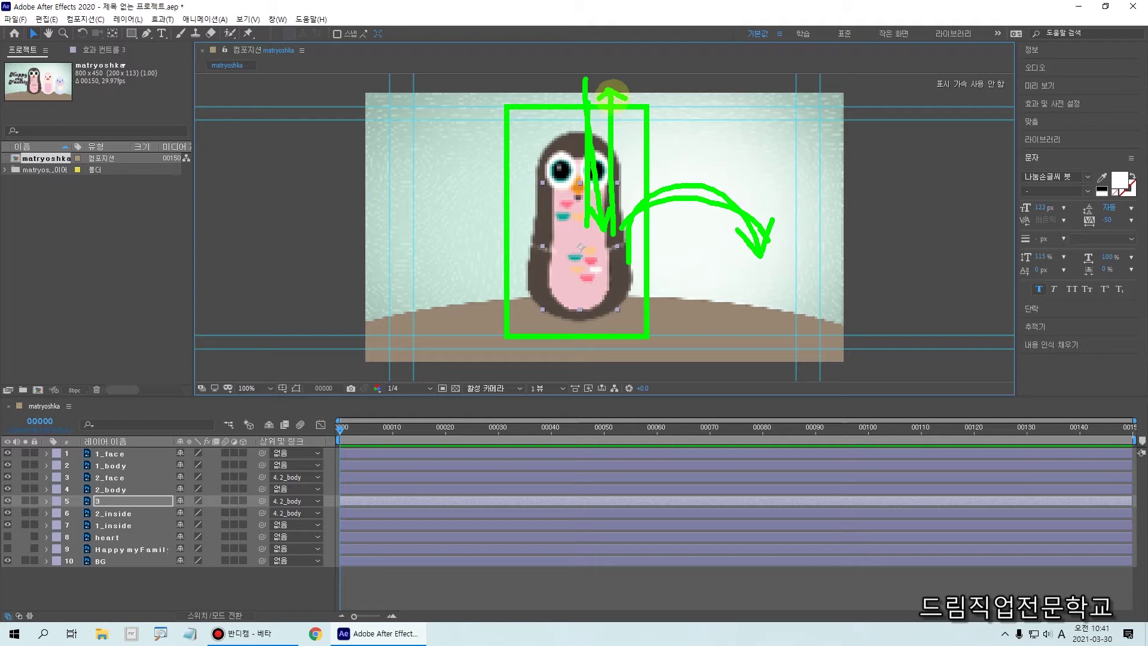
mouse_move(504, 219)
left_mouse_down()
mouse_move(504, 60)
mouse_move(523, 54)
mouse_move(475, 68)
mouse_move(481, 94)
left_mouse_up()
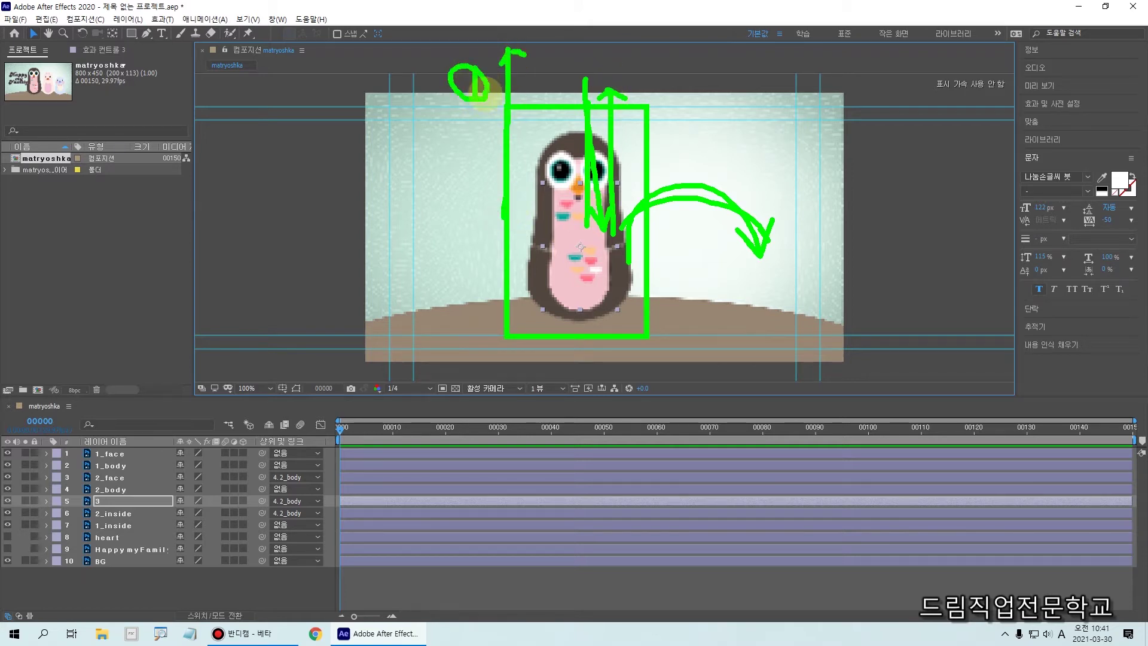
mouse_move(556, 67)
left_mouse_down()
mouse_move(583, 77)
mouse_move(558, 47)
mouse_move(590, 82)
left_mouse_up()
mouse_move(661, 54)
left_mouse_down()
mouse_move(680, 75)
mouse_move(655, 76)
mouse_move(686, 53)
mouse_move(675, 85)
left_mouse_up()
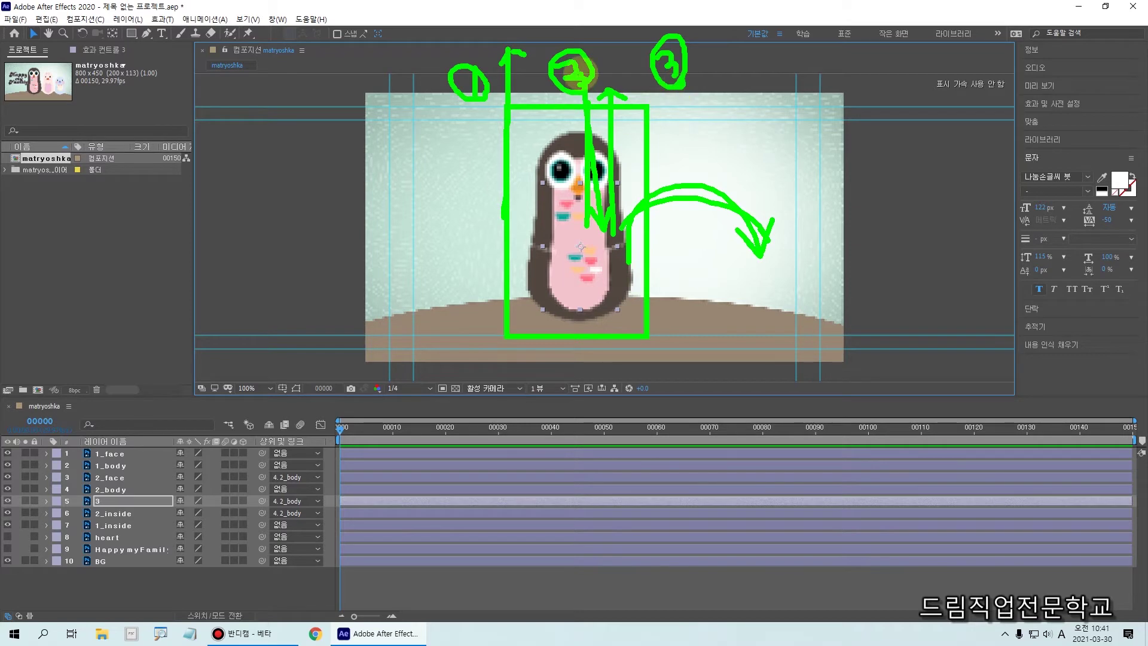
mouse_move(577, 39)
left_mouse_down()
mouse_move(553, 69)
mouse_move(592, 57)
left_mouse_up()
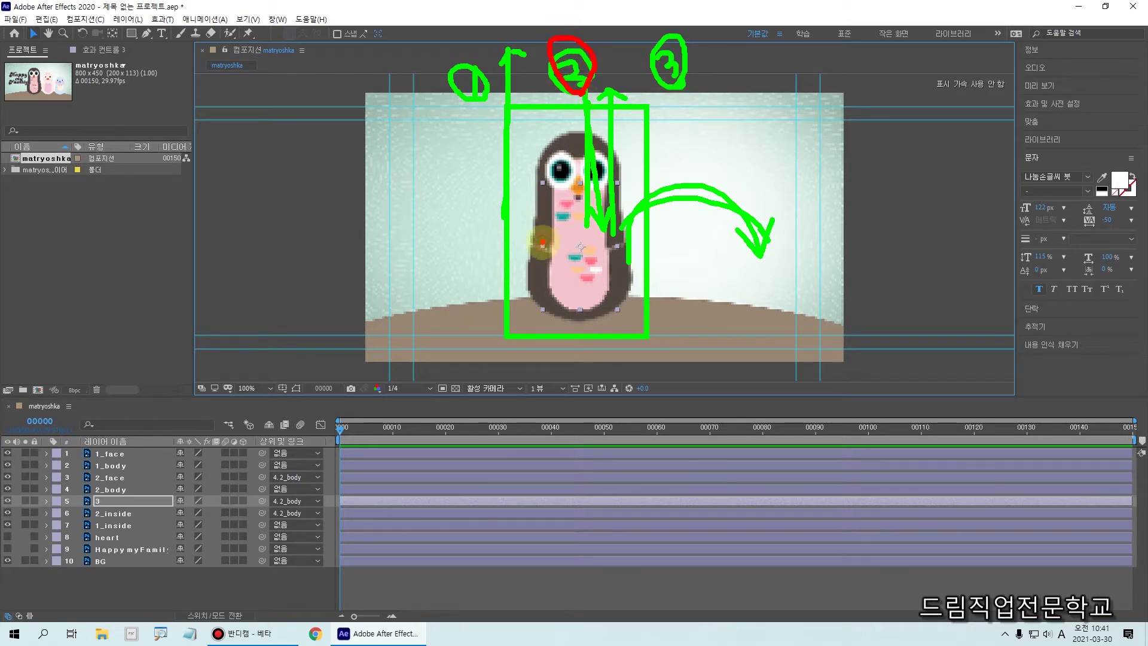
mouse_move(538, 238)
left_mouse_down()
mouse_move(544, 117)
mouse_move(598, 114)
mouse_move(650, 137)
mouse_move(658, 227)
mouse_move(676, 209)
left_mouse_up()
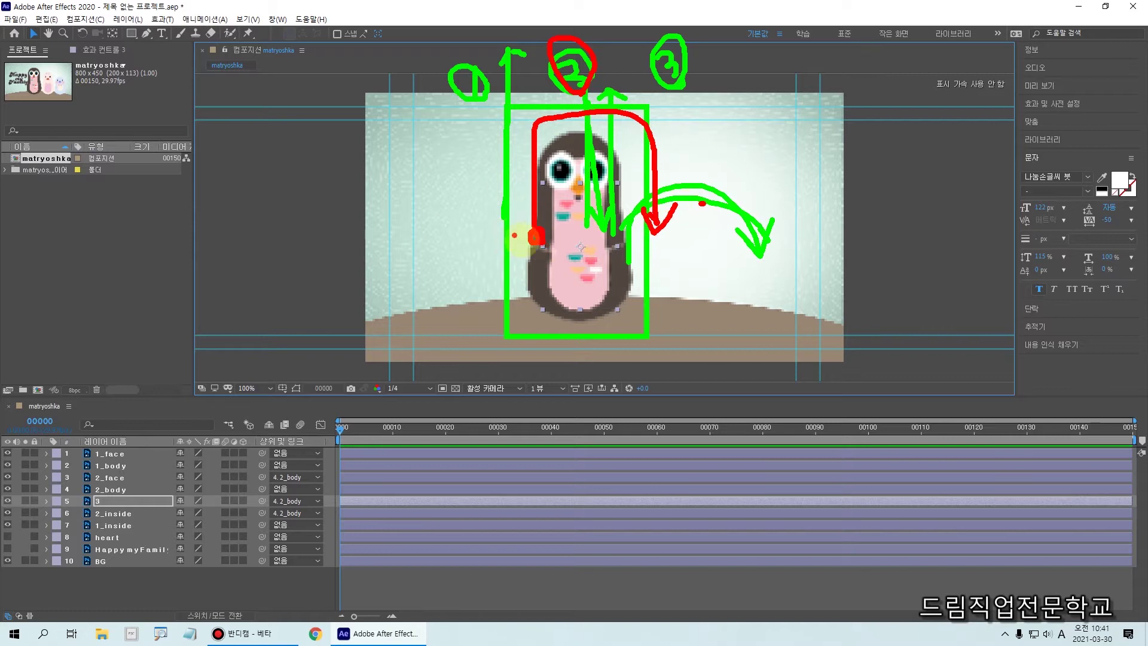
mouse_move(522, 208)
left_mouse_down()
mouse_move(522, 142)
mouse_move(505, 149)
mouse_move(506, 170)
mouse_move(520, 146)
mouse_move(520, 168)
mouse_move(566, 154)
mouse_move(571, 136)
mouse_move(652, 130)
left_mouse_up()
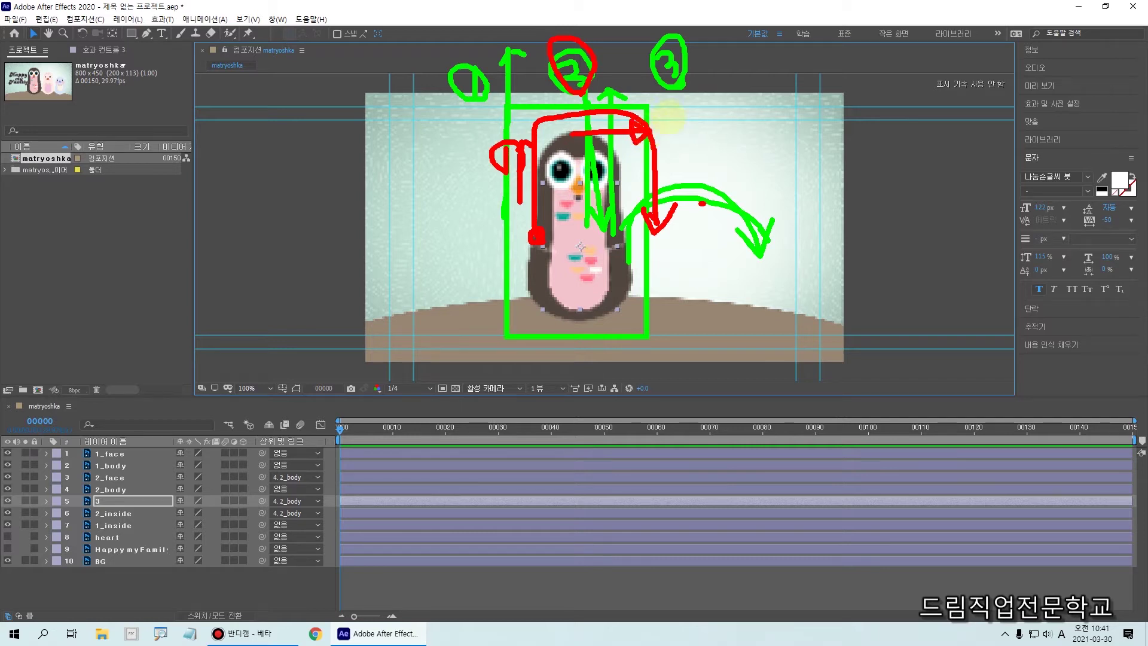
mouse_move(525, 233)
left_mouse_down()
mouse_move(540, 117)
mouse_move(667, 109)
left_mouse_up()
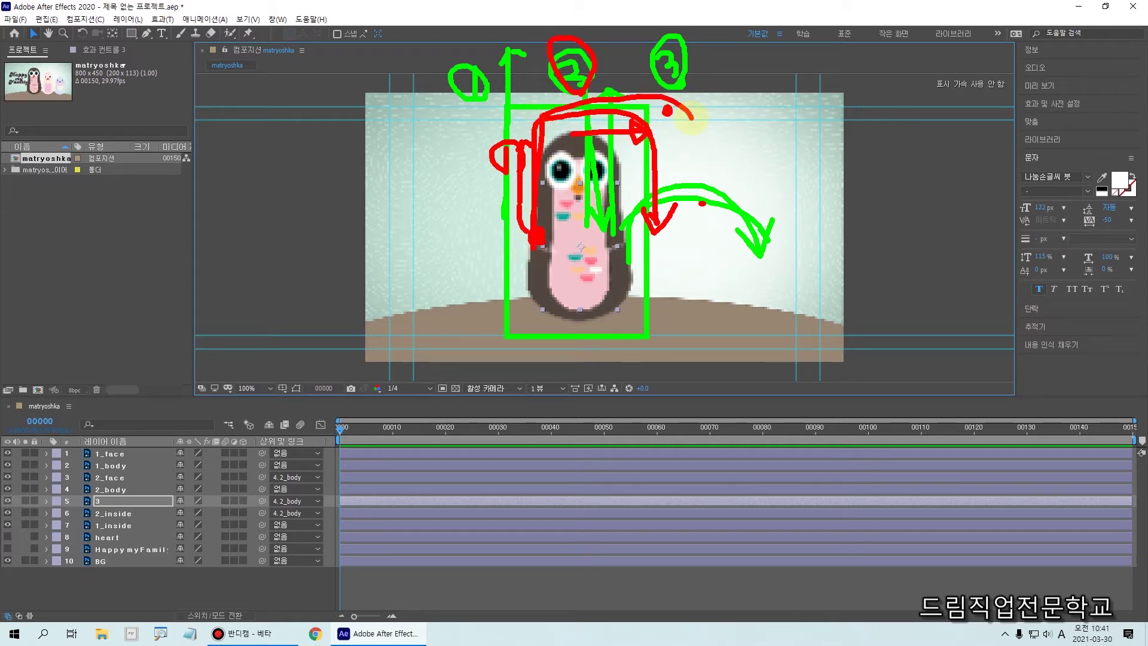
mouse_move(658, 118)
left_mouse_down()
mouse_move(701, 108)
mouse_move(730, 133)
mouse_move(727, 107)
mouse_move(718, 143)
left_mouse_up()
mouse_move(695, 153)
left_mouse_down()
mouse_move(696, 235)
mouse_move(690, 225)
mouse_move(700, 242)
mouse_move(715, 224)
mouse_move(731, 257)
mouse_move(732, 221)
mouse_move(735, 244)
left_mouse_up()
mouse_move(652, 144)
left_mouse_down()
mouse_move(656, 236)
mouse_move(669, 206)
left_mouse_up()
mouse_move(677, 29)
left_mouse_down()
mouse_move(674, 75)
mouse_move(698, 59)
left_mouse_up()
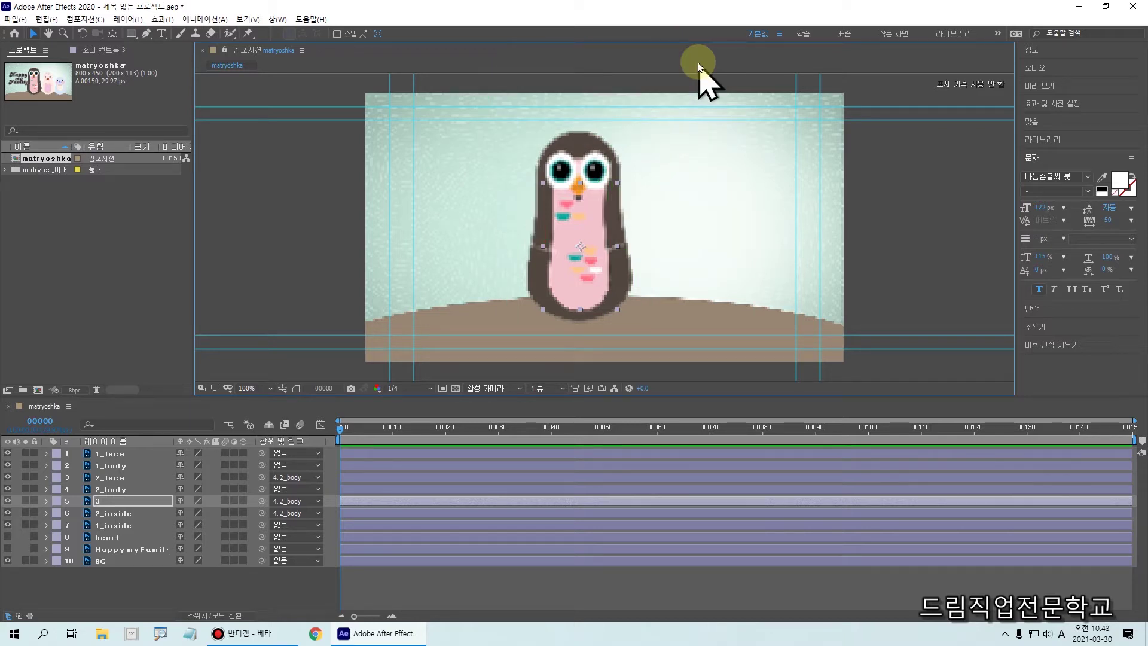
Show the position property of the 1_face layer and set its first position keyframe at frame 0
left_click(342, 430)
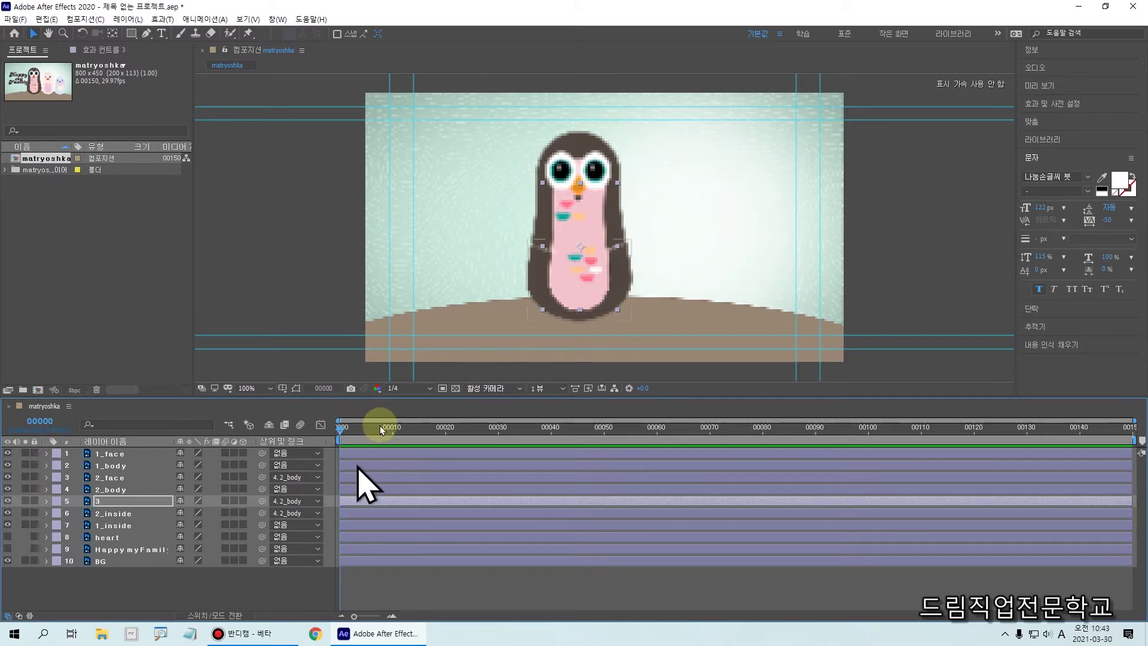
left_click(114, 465)
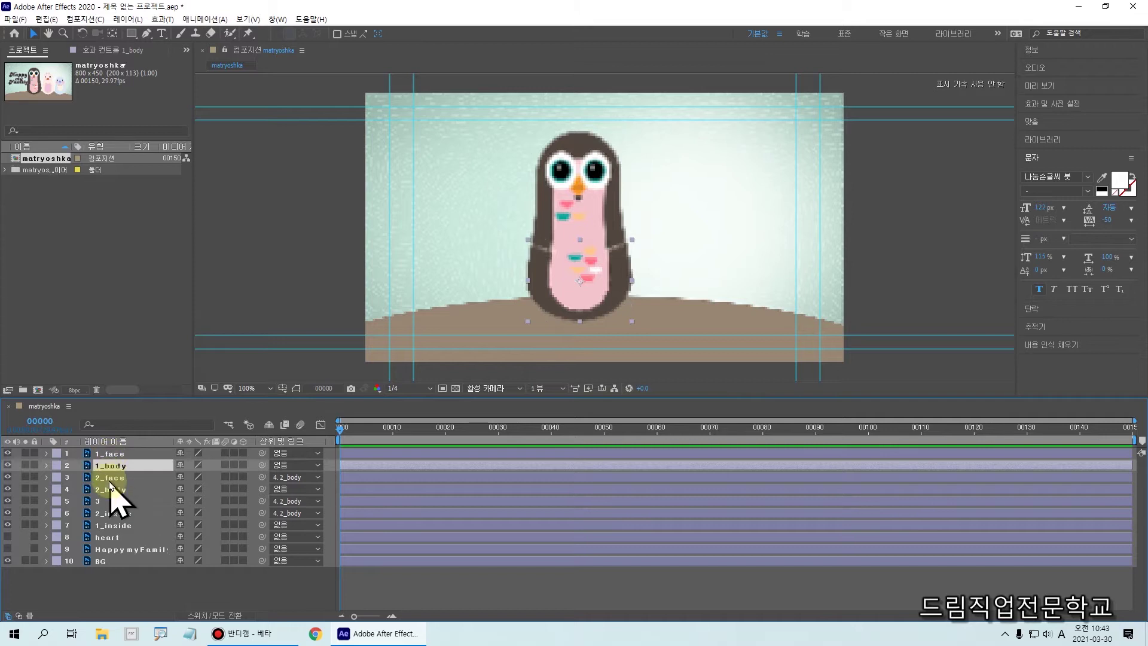
left_click(111, 454)
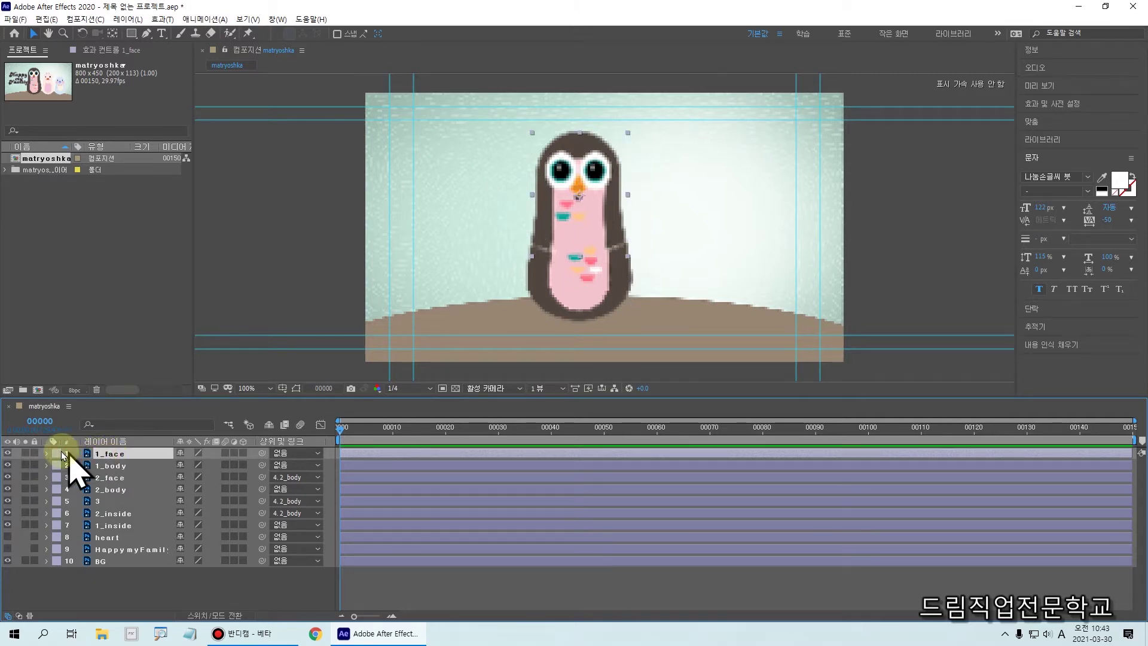
key("p")
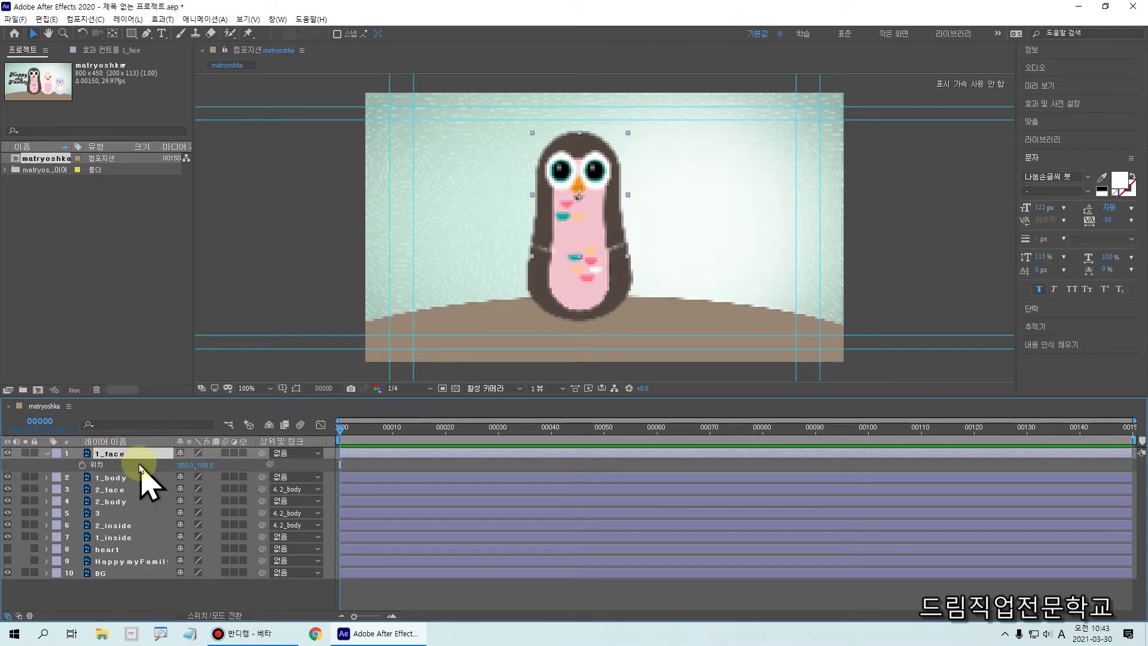
left_click(83, 465)
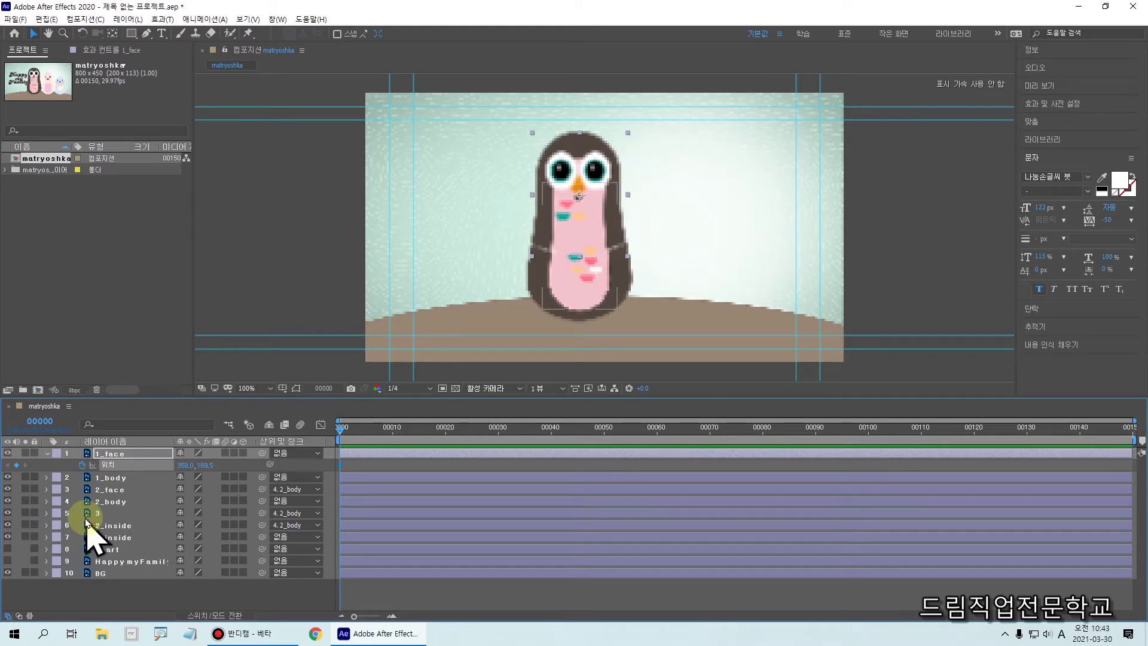
mouse_move(5, 447)
left_mouse_down()
mouse_move(122, 478)
mouse_move(244, 477)
left_mouse_up()
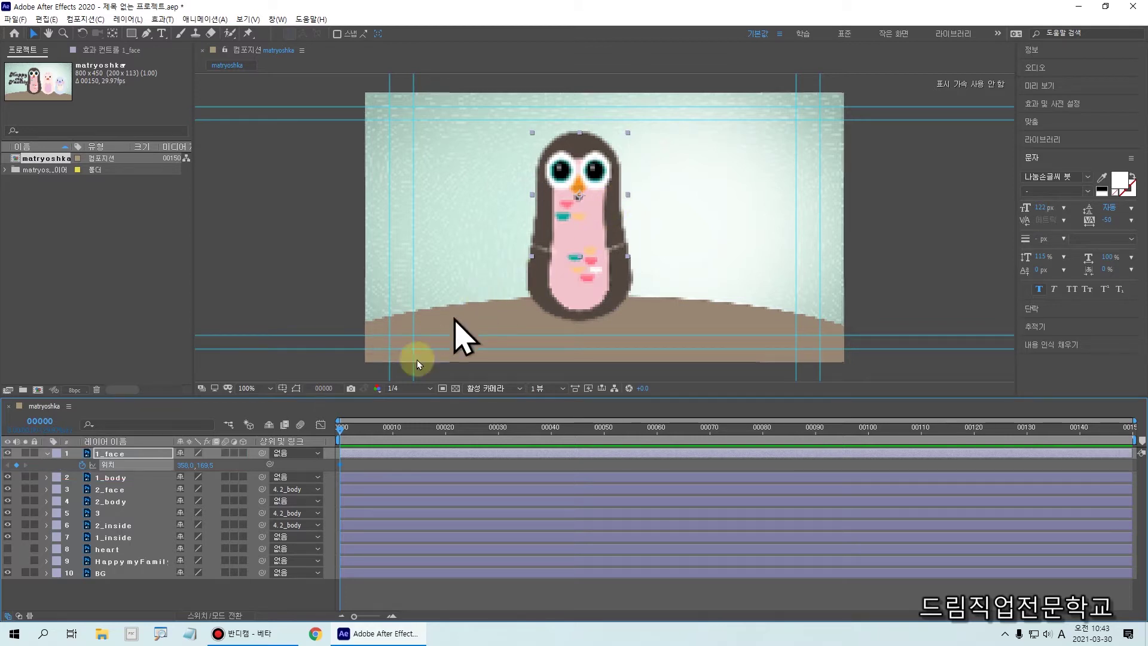
At frame 5, move the 1_face layer straight up beyond the composition's upper edge, to a Y position of about -102
left_click_drag(341, 437, 369, 436)
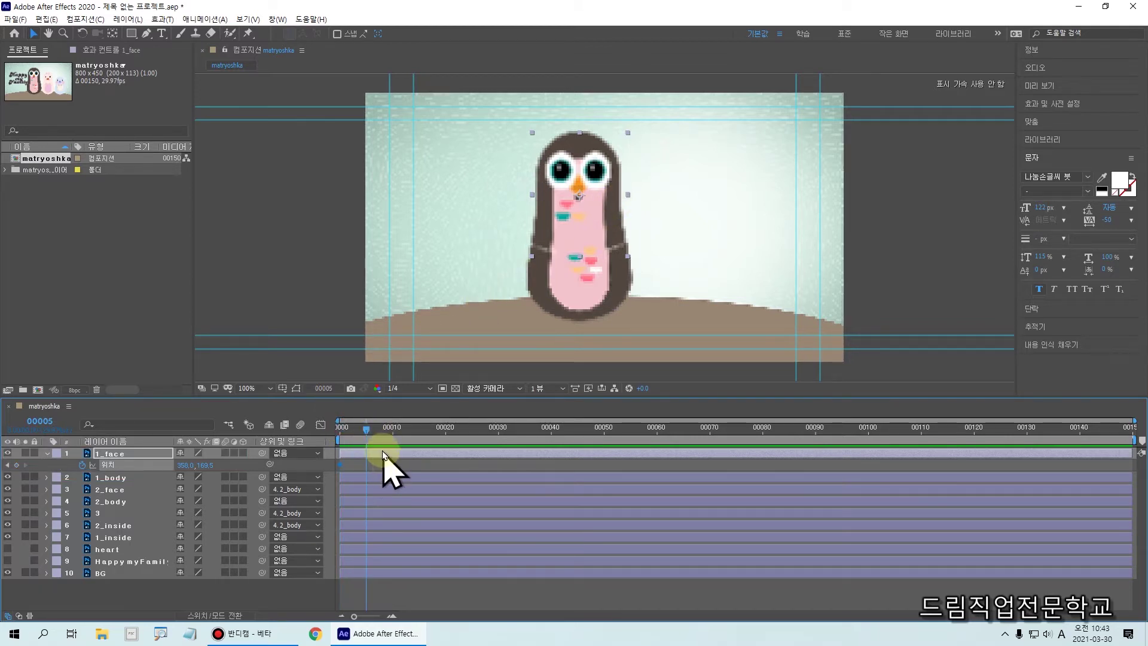
left_click_drag(363, 423, 374, 472)
left_click_drag(363, 422, 374, 514)
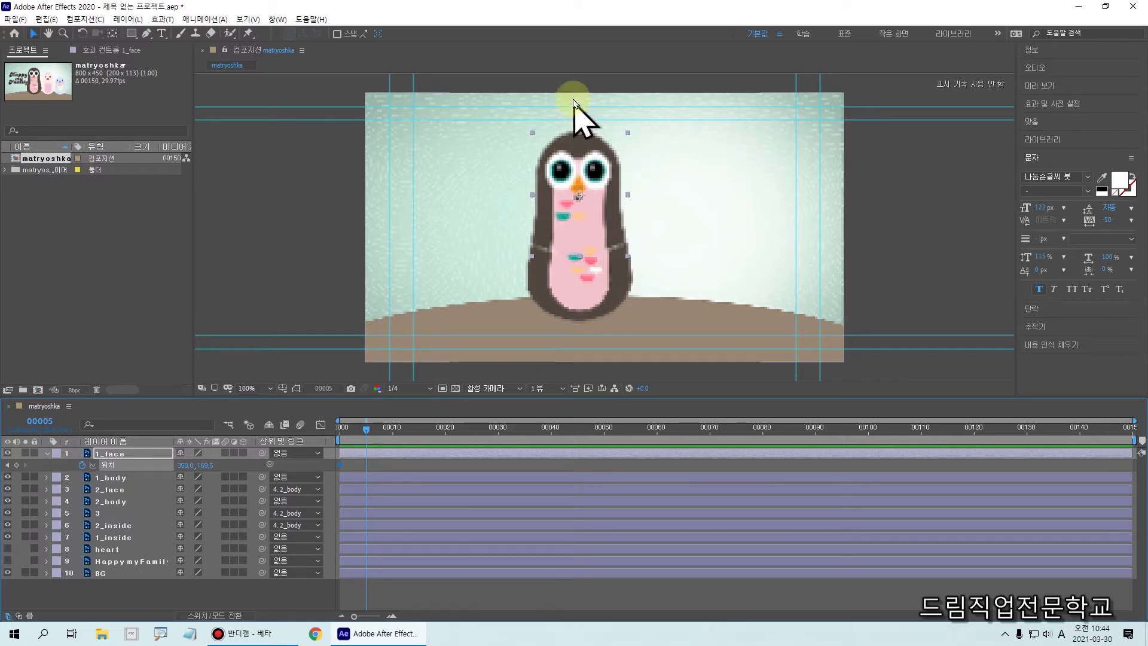
left_click_drag(601, 230, 593, 64)
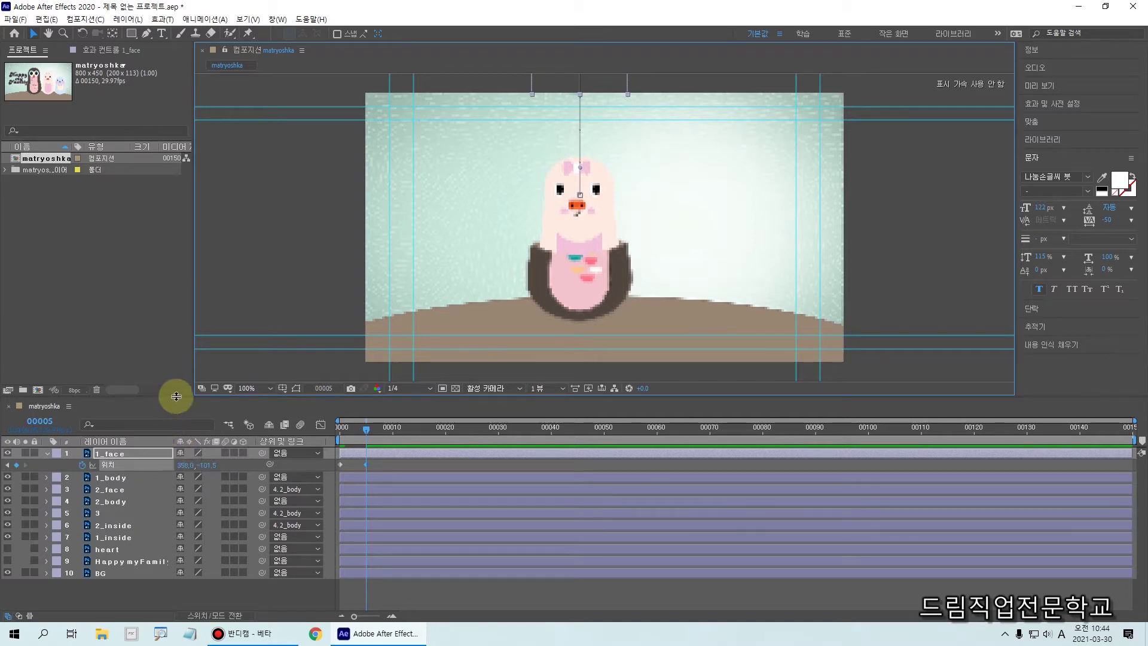
left_click_drag(175, 396, 177, 425)
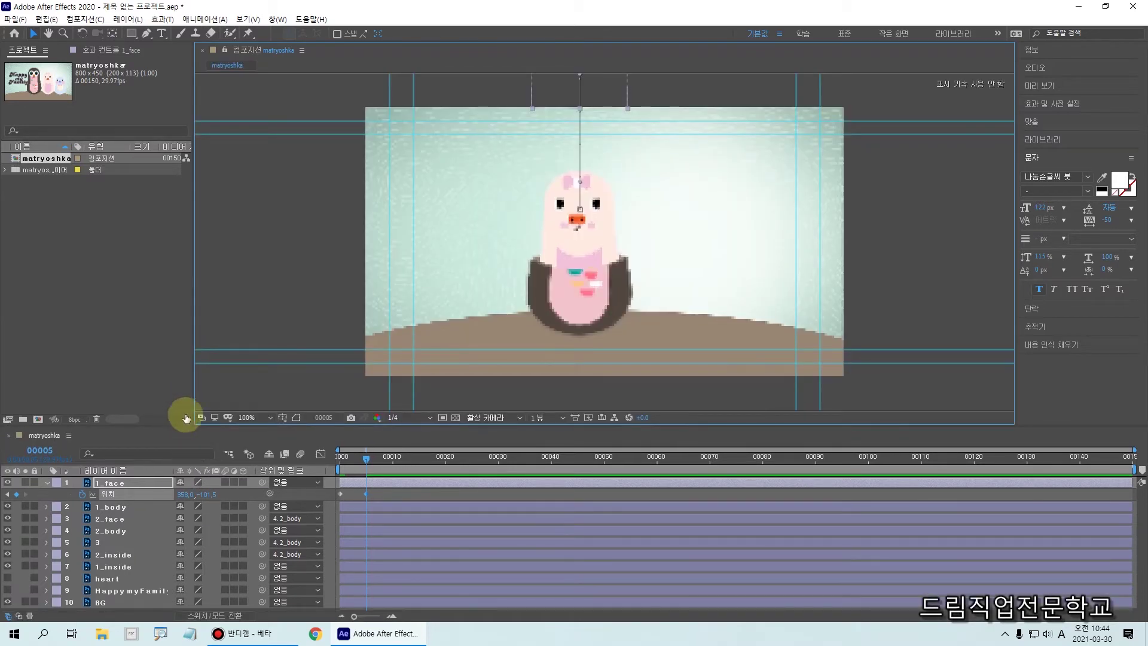
mouse_move(533, 6)
left_mouse_down()
mouse_move(563, 80)
mouse_move(627, 105)
left_mouse_up()
left_click_drag(575, 33, 592, 39)
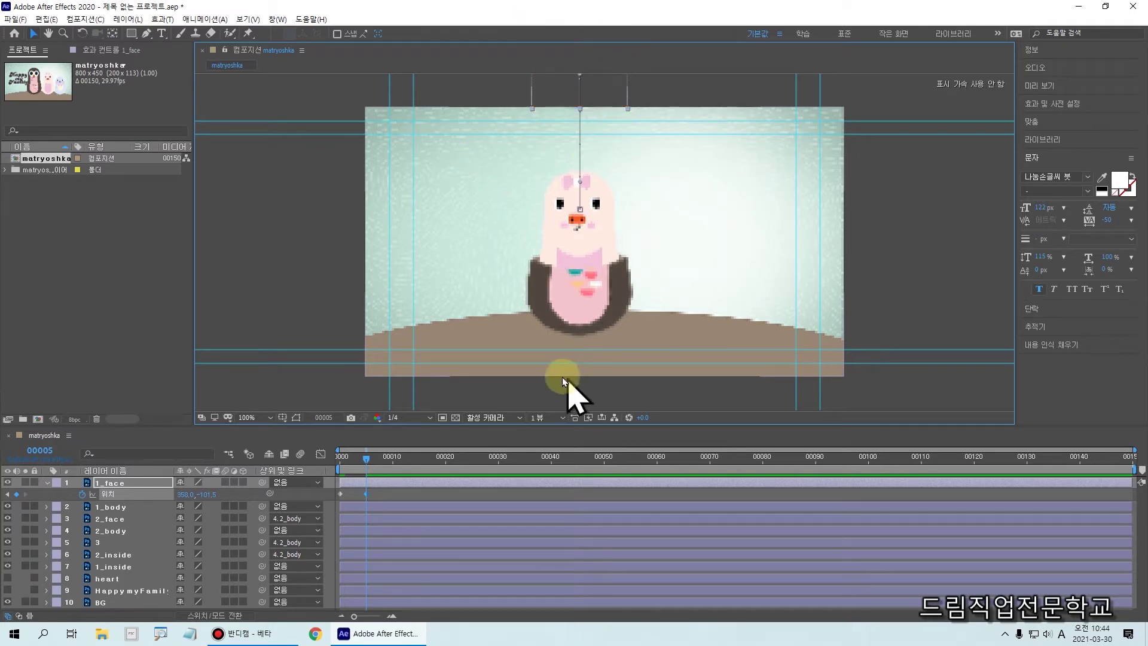
left_click(361, 458)
mouse_move(347, 462)
left_mouse_down()
mouse_move(326, 462)
mouse_move(369, 465)
mouse_move(313, 463)
mouse_move(377, 458)
mouse_move(366, 461)
left_mouse_up()
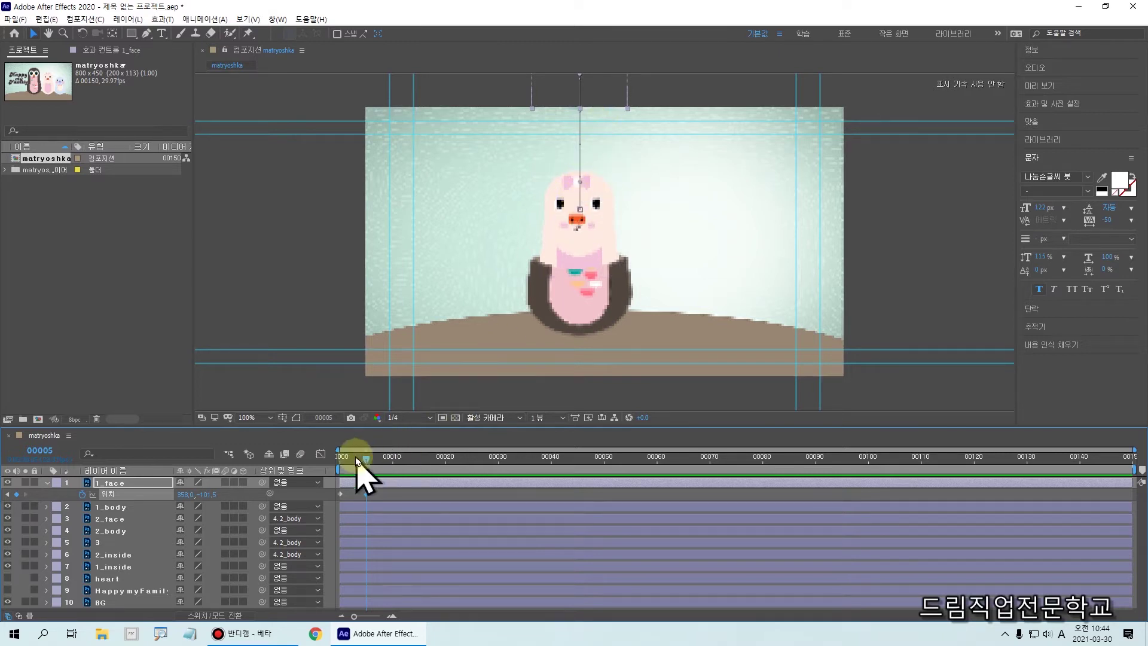
Add a position keyframe to the 1_face layer at frame 20 that holds its raised position
mouse_move(434, 473)
left_mouse_down()
mouse_move(446, 464)
mouse_move(444, 592)
left_mouse_up()
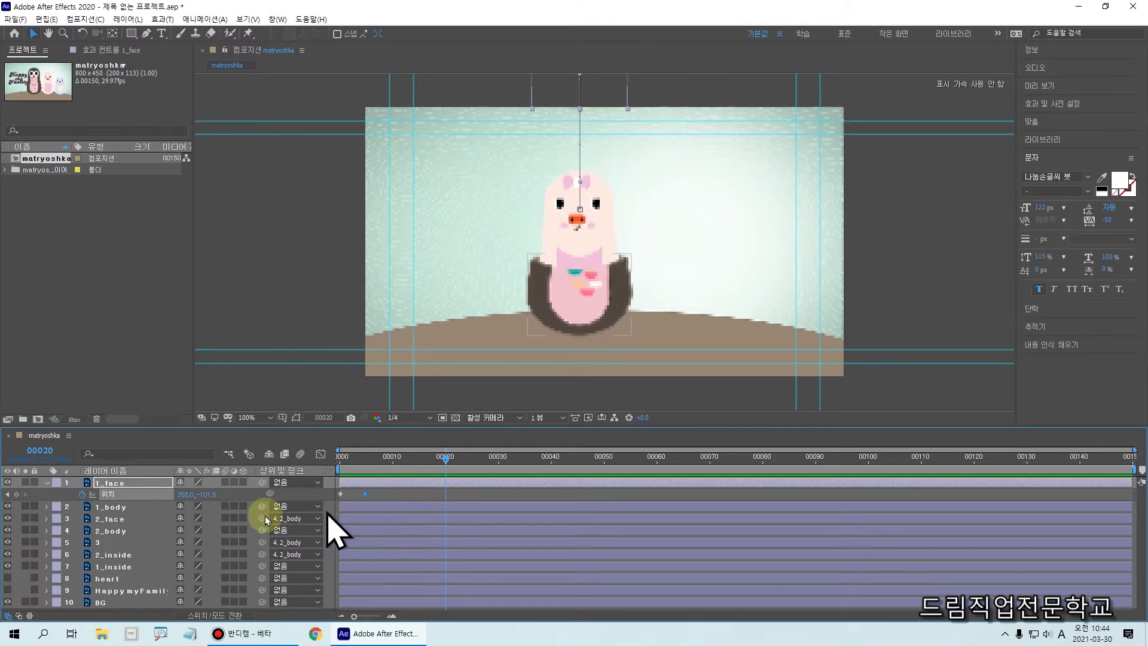
left_click(18, 494)
left_click(368, 517)
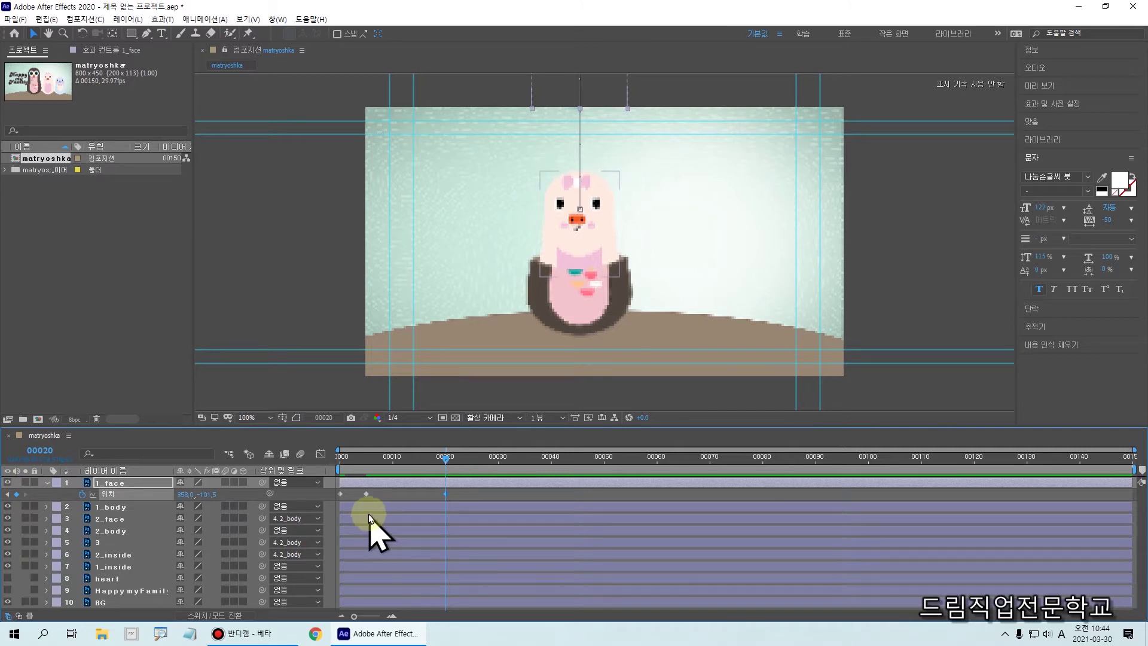
mouse_move(430, 480)
left_mouse_down()
mouse_move(465, 507)
mouse_move(454, 548)
mouse_move(438, 475)
mouse_move(450, 505)
left_mouse_up()
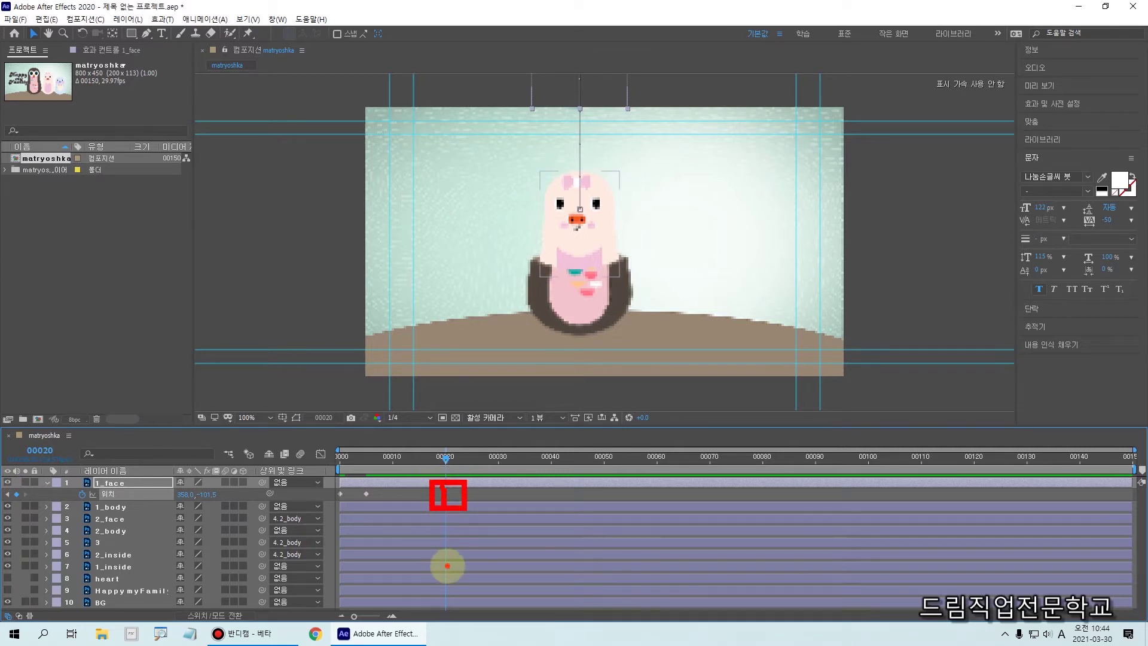
key("Escape")
key("ctrl+2")
left_click_drag(431, 485, 457, 508)
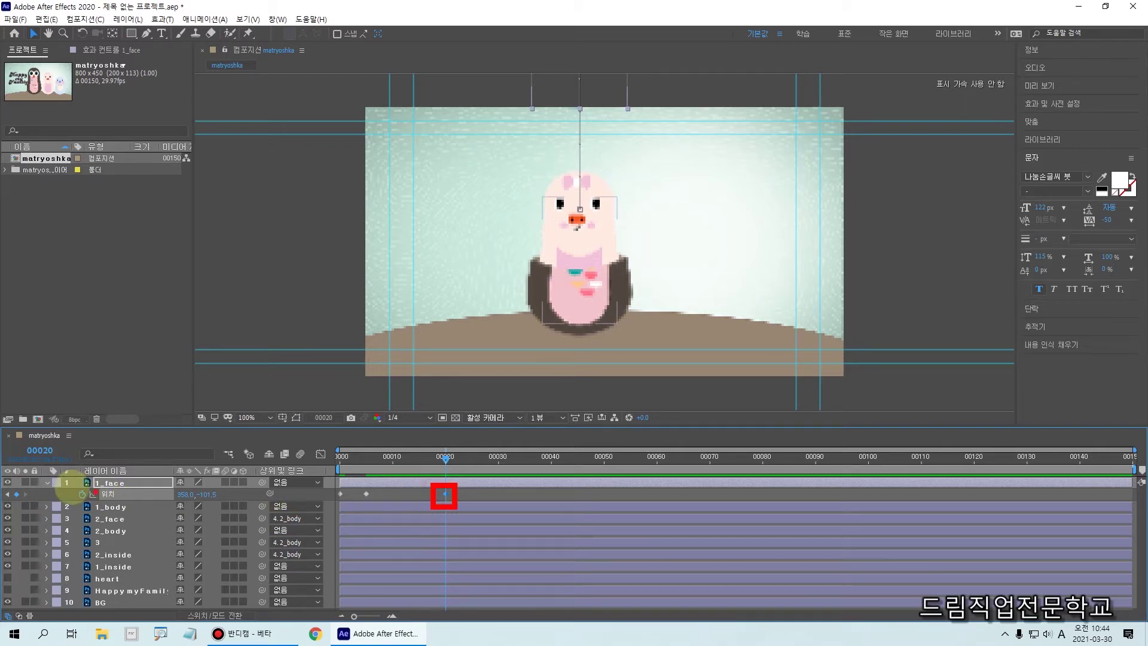
mouse_move(1, 477)
left_mouse_down()
mouse_move(46, 507)
mouse_move(34, 483)
left_mouse_up()
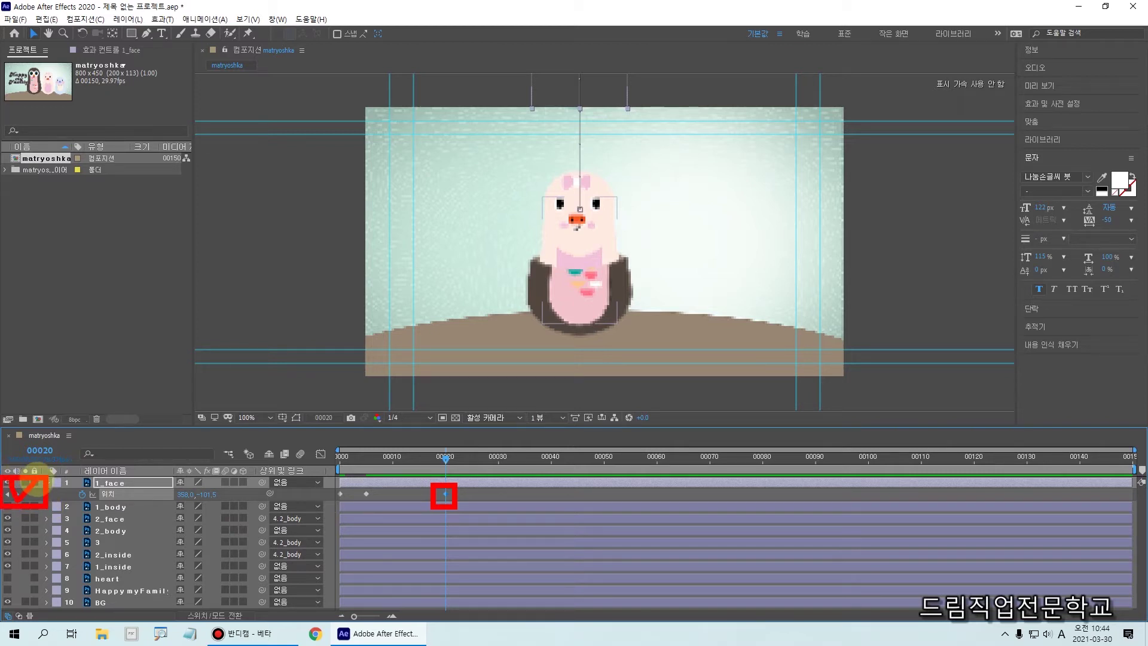
key("ctrl+2")
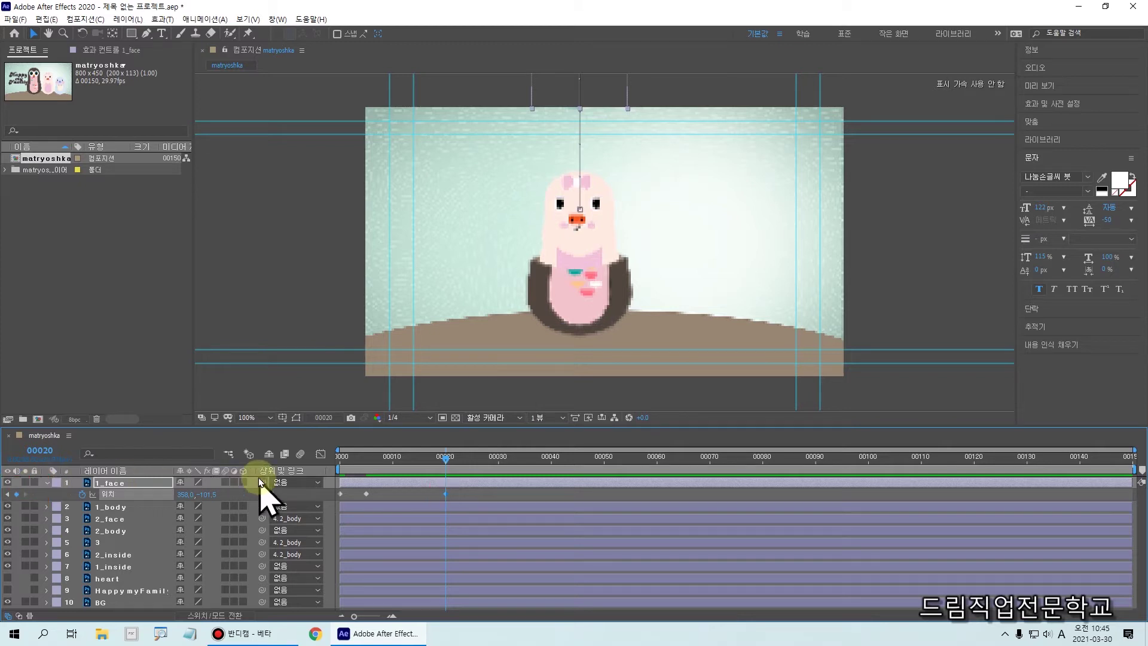
At frame 30, lower the 1_face layer vertically back onto the penguin body, and return the current time to frame 5
mouse_move(442, 467)
left_mouse_down()
mouse_move(506, 494)
mouse_move(493, 485)
mouse_move(501, 563)
left_mouse_up()
key("ctrl+1")
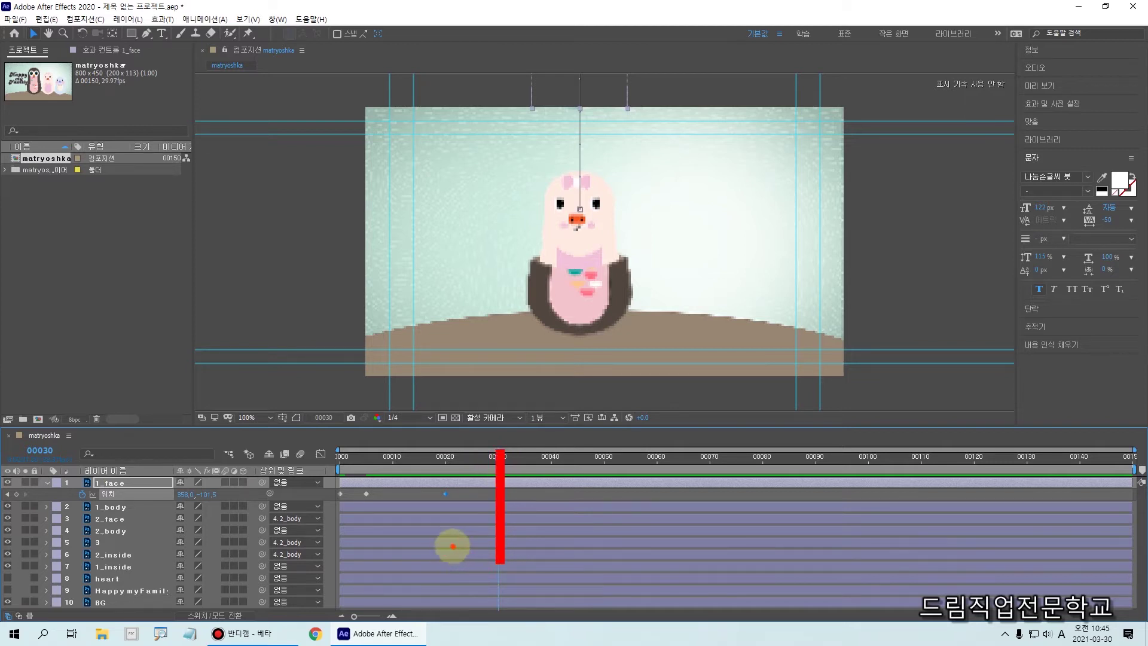
key("ctrl+2")
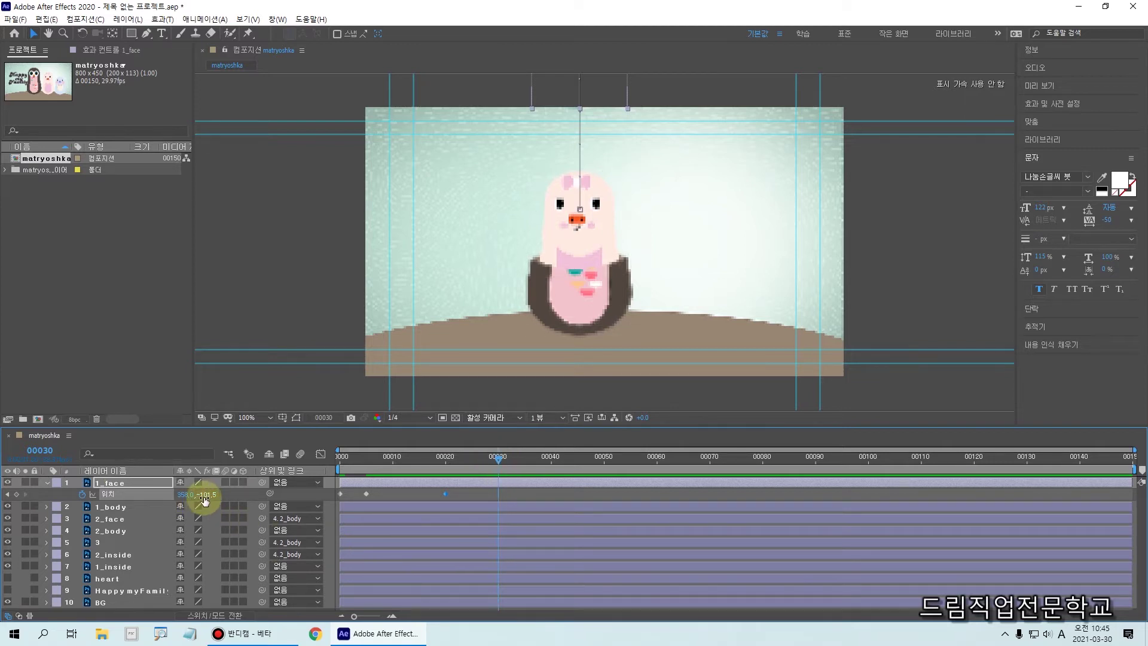
left_click_drag(207, 495, 364, 501)
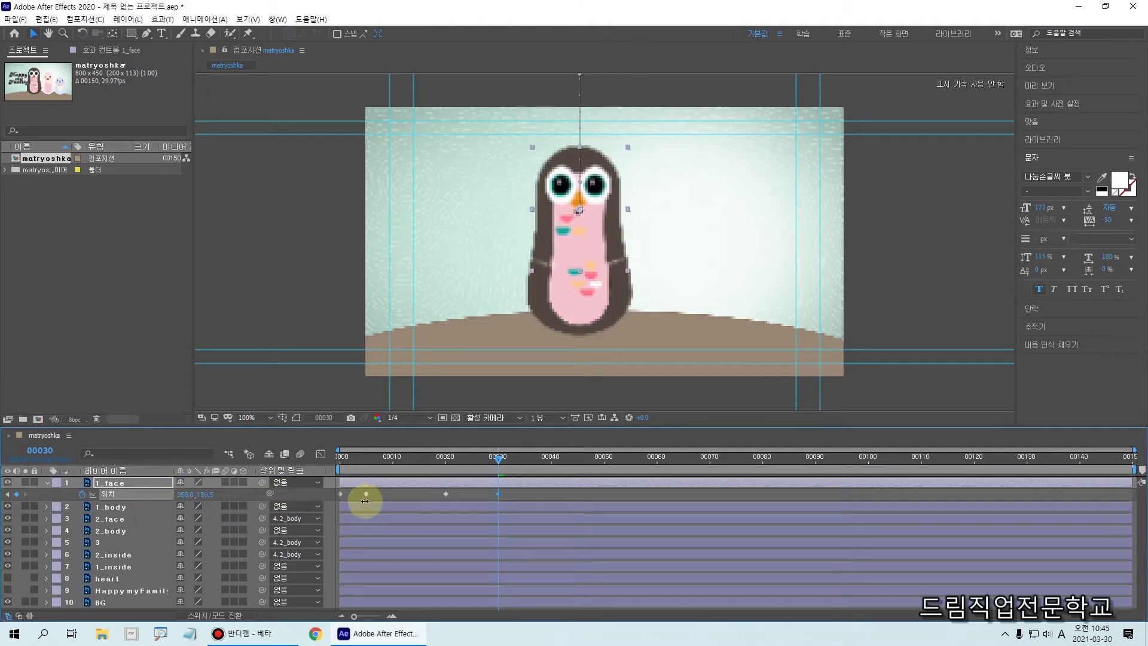
left_click_drag(495, 458, 419, 457)
mouse_move(350, 461)
left_mouse_down()
mouse_move(525, 461)
mouse_move(281, 461)
mouse_move(446, 462)
mouse_move(311, 462)
mouse_move(366, 460)
left_mouse_up()
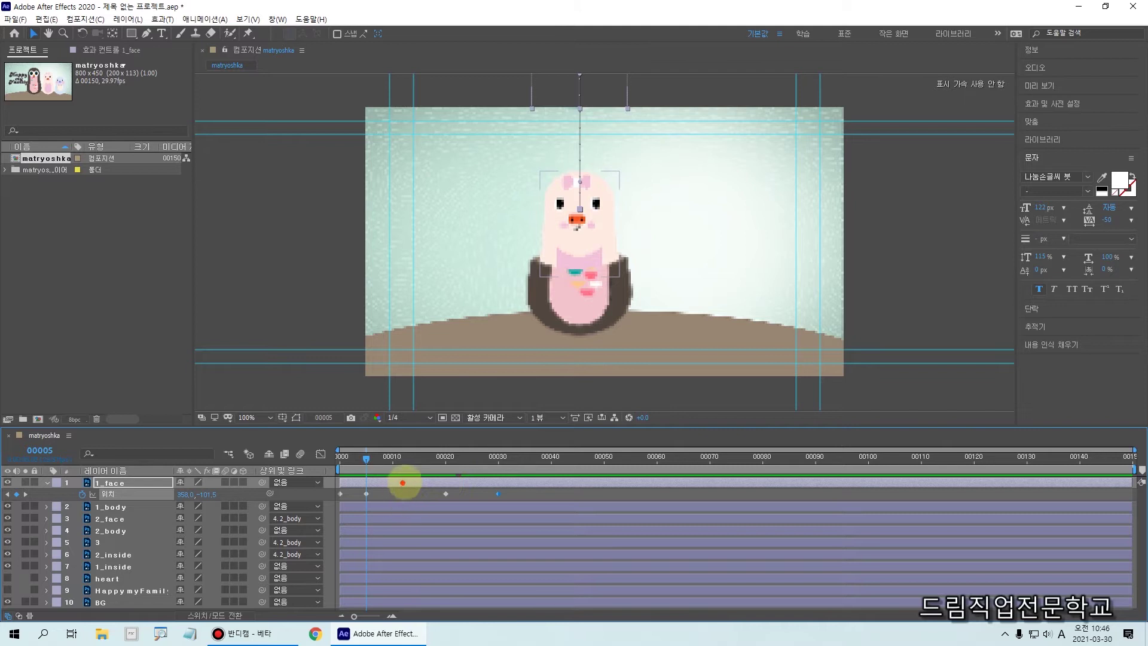
left_click_drag(405, 482, 404, 541)
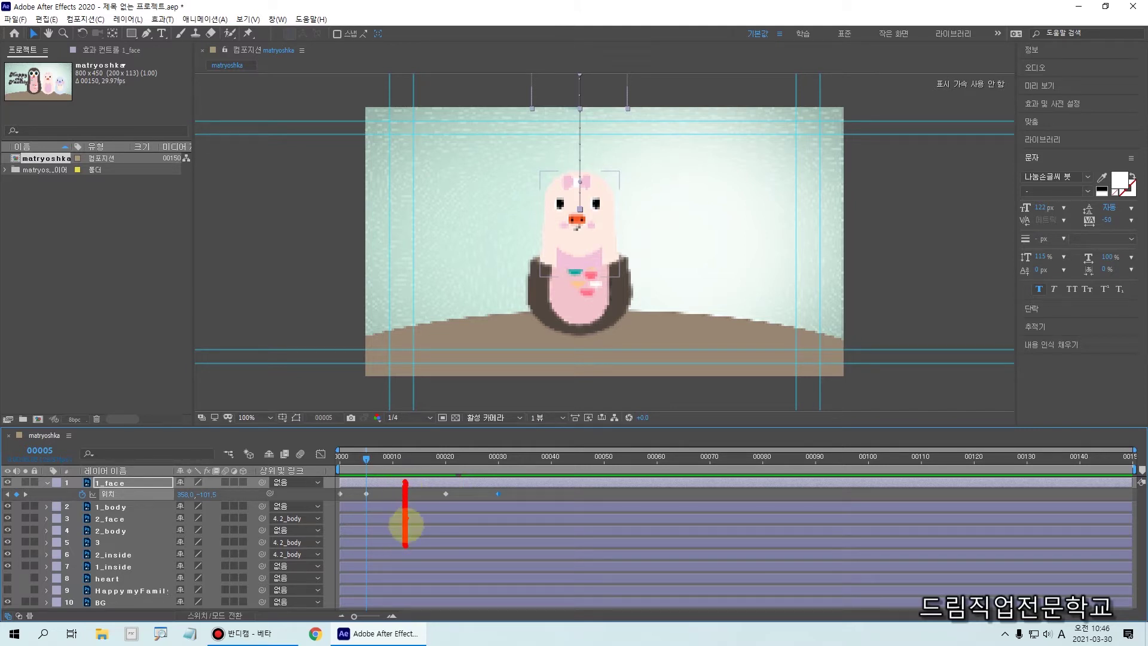
left_click(565, 119)
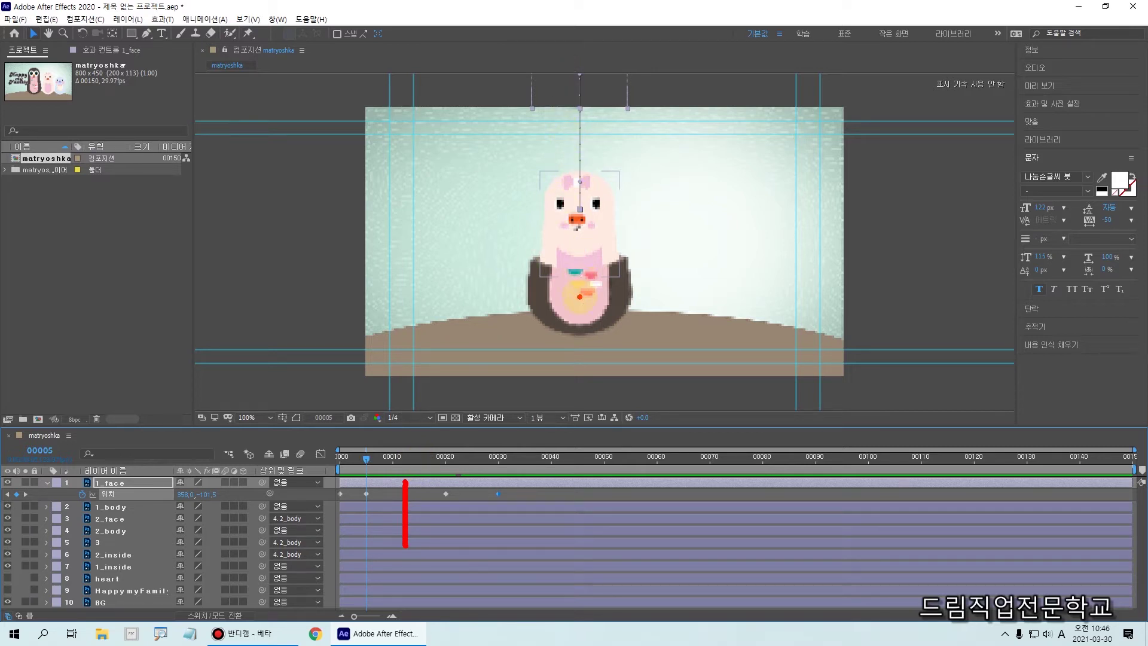
left_click_drag(577, 292, 553, 159)
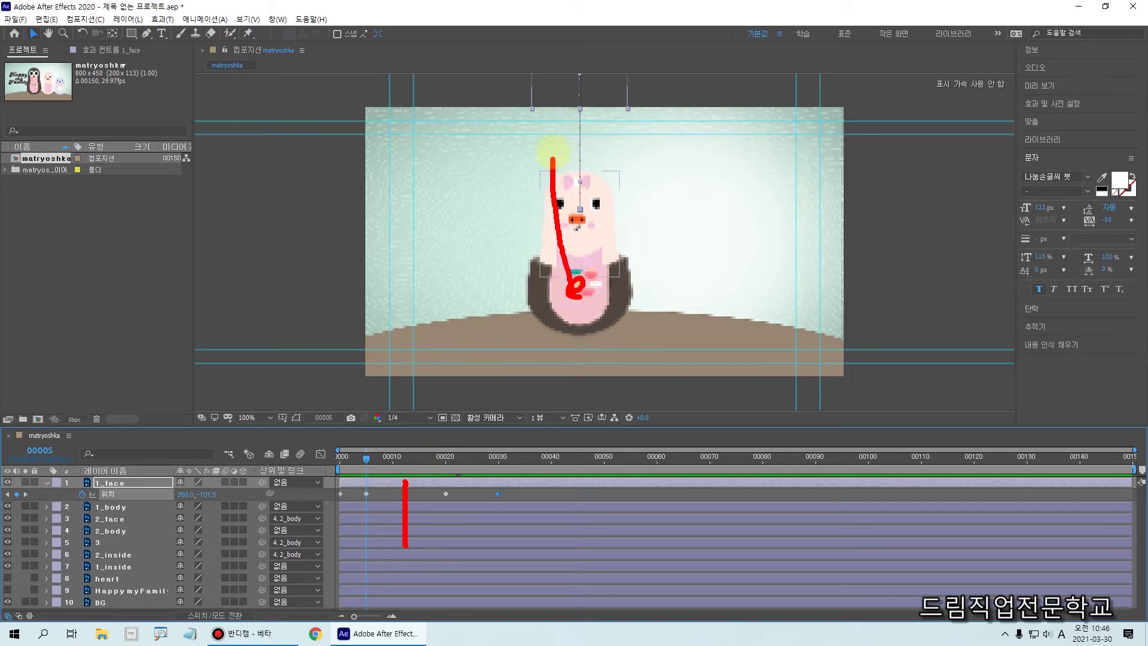
mouse_move(651, 126)
left_mouse_down()
mouse_move(698, 149)
mouse_move(719, 254)
left_mouse_up()
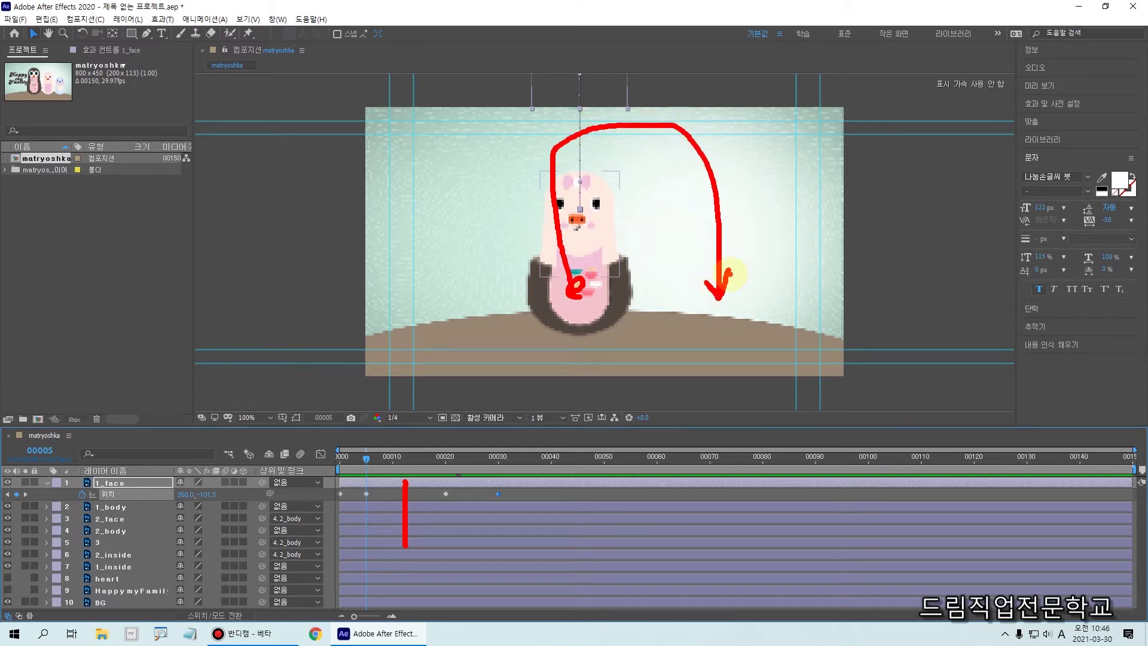
mouse_move(367, 457)
left_mouse_down()
mouse_move(323, 466)
mouse_move(367, 469)
left_mouse_up()
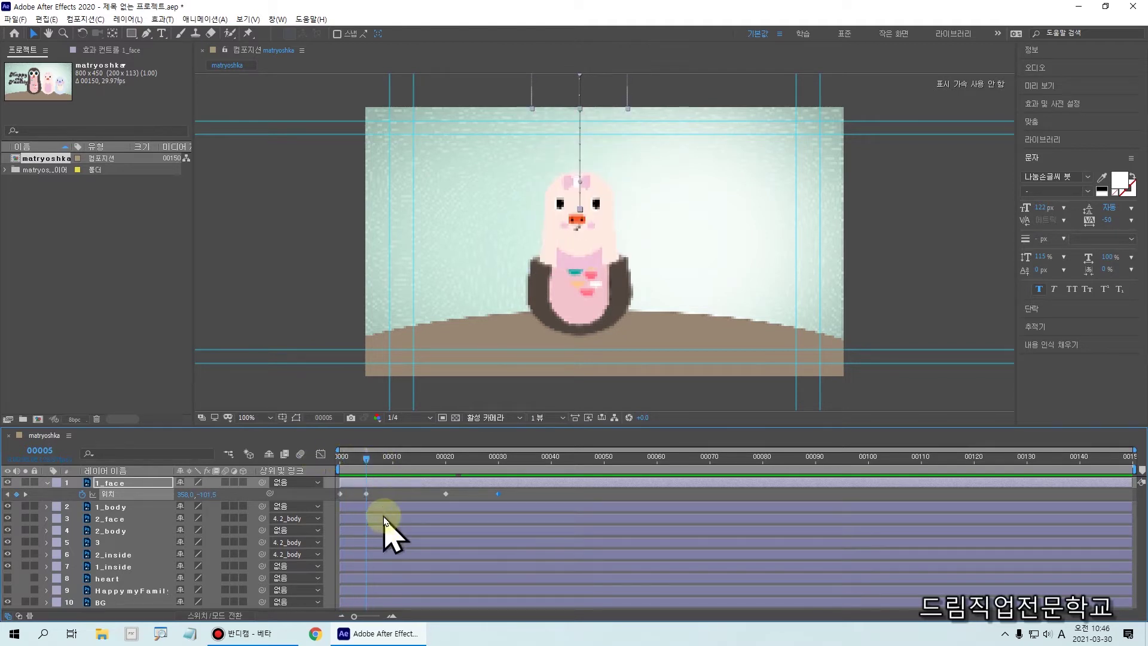
Show the position property of the 2_body layer and set its first position keyframe at frame 5
left_click(117, 532)
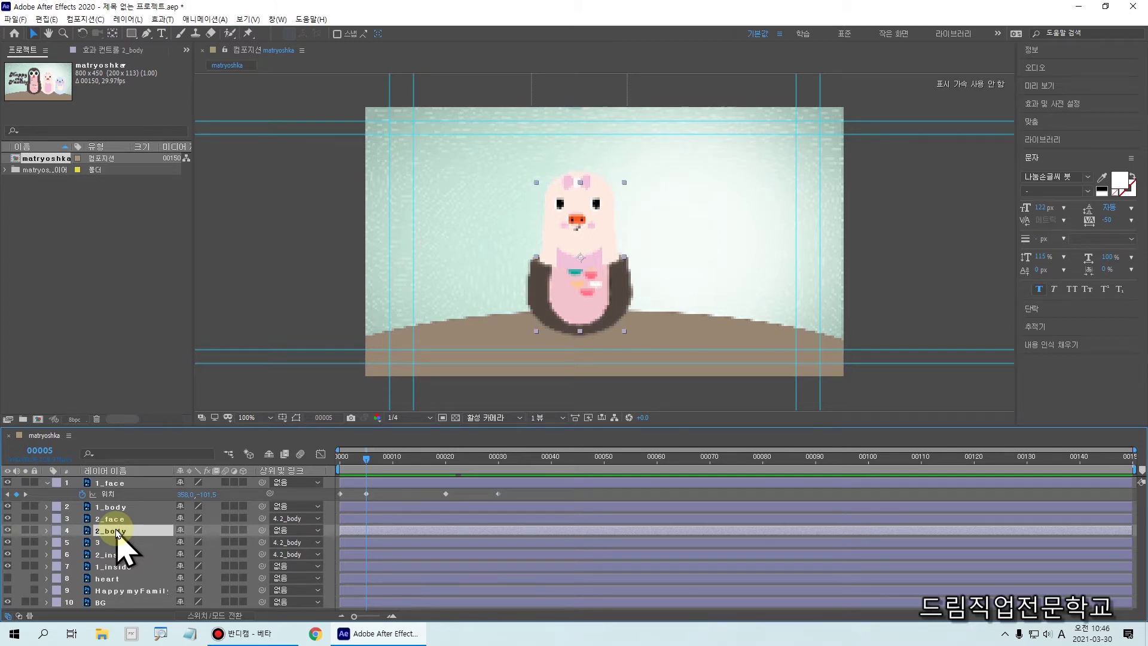
left_click_drag(72, 519, 174, 537)
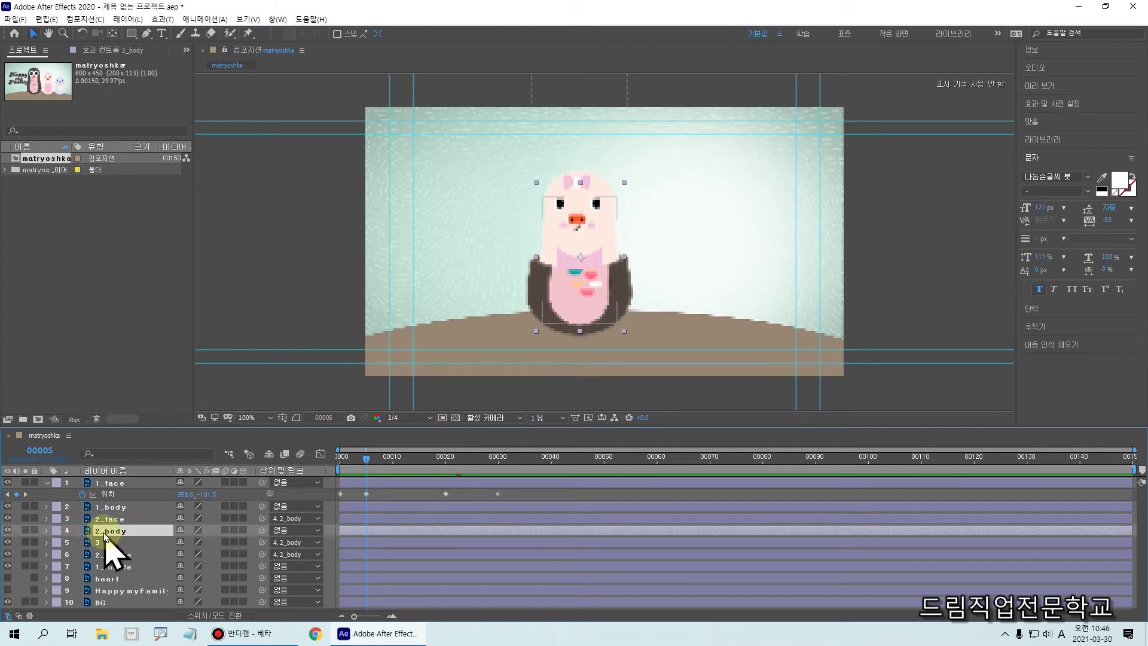
key("p")
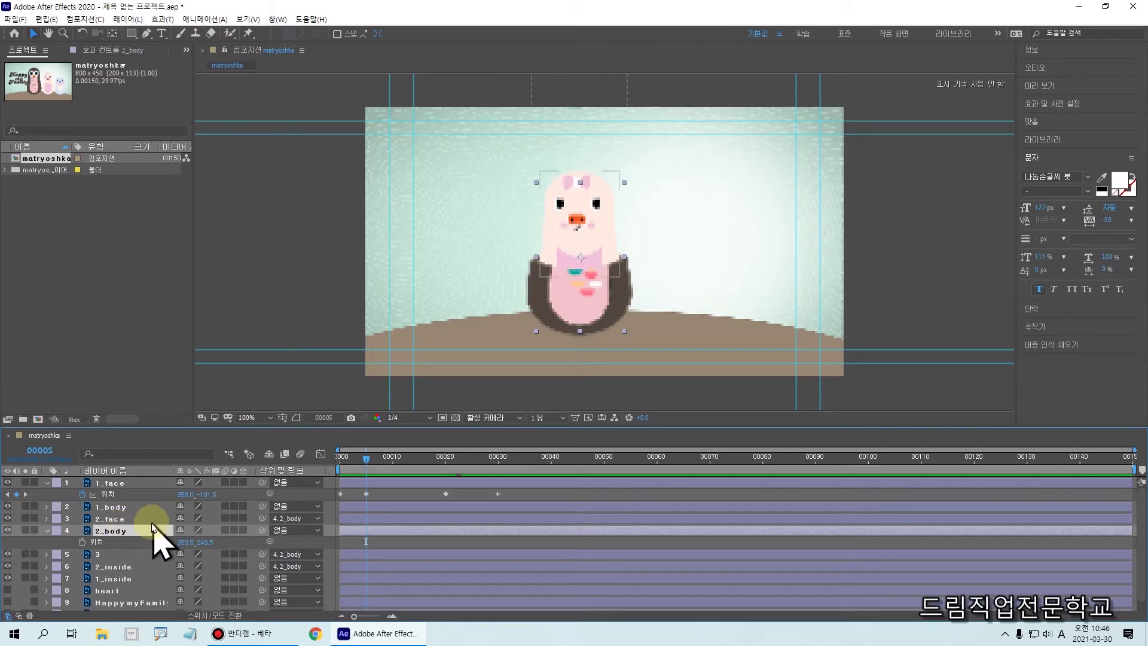
left_click(82, 543)
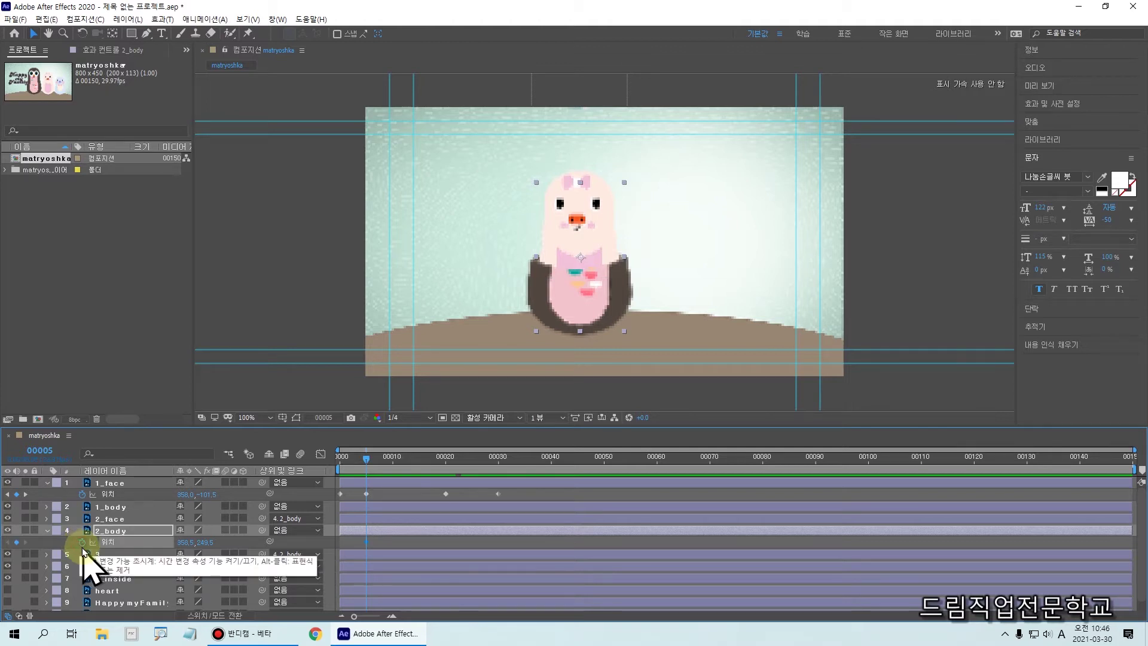
left_click_drag(67, 526, 251, 554)
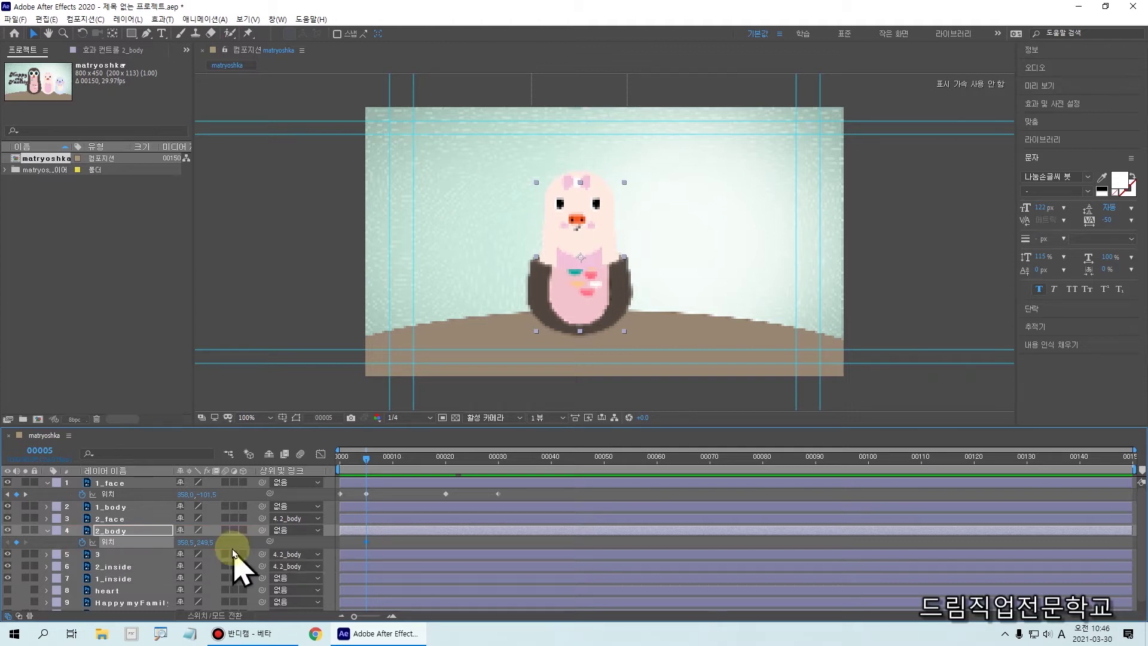
At frame 12, try to move the 2_body layer upward freehand in the composition, and undo the move
left_click_drag(414, 470, 419, 624)
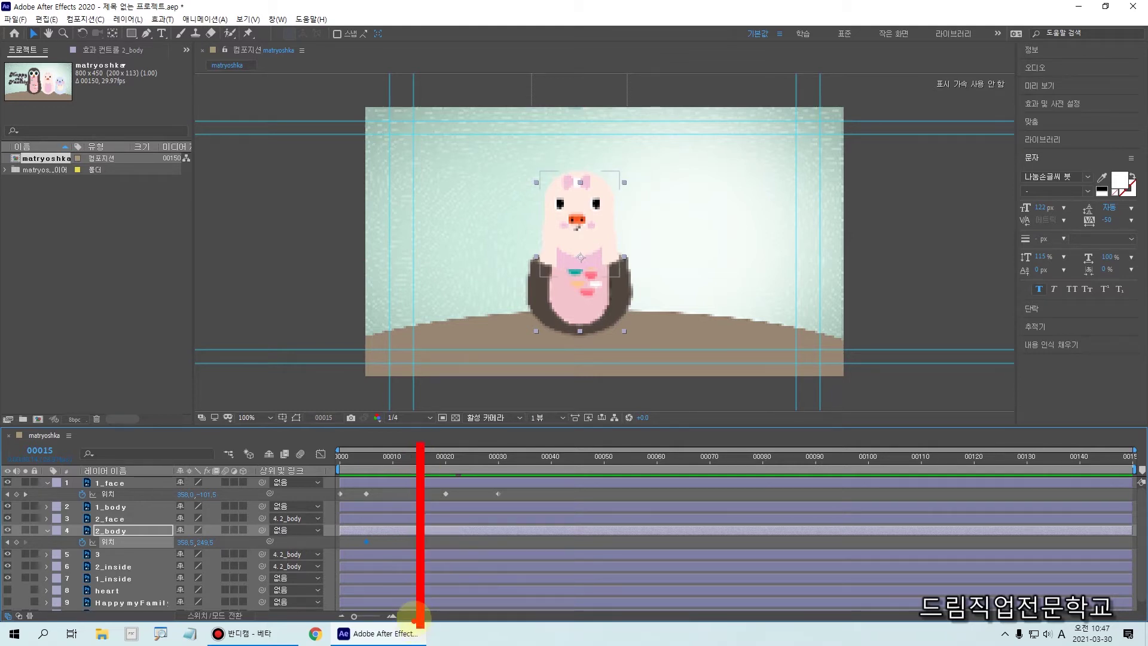
left_click_drag(421, 576, 422, 500)
left_click(413, 460)
left_click_drag(414, 459, 405, 465)
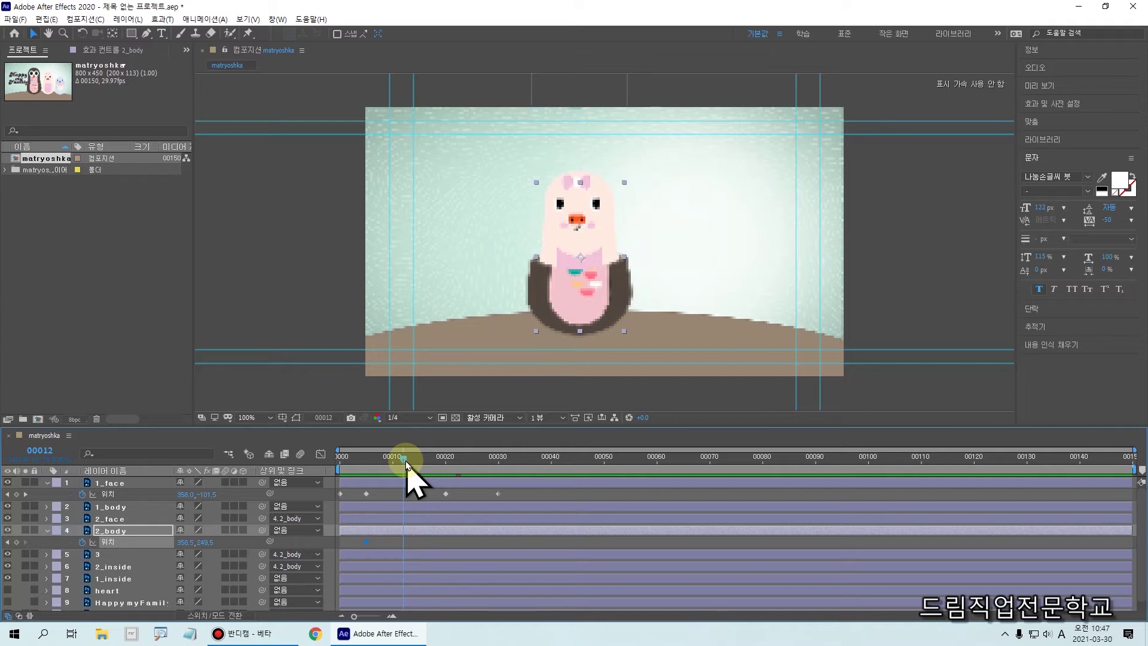
left_click_drag(408, 471, 402, 613)
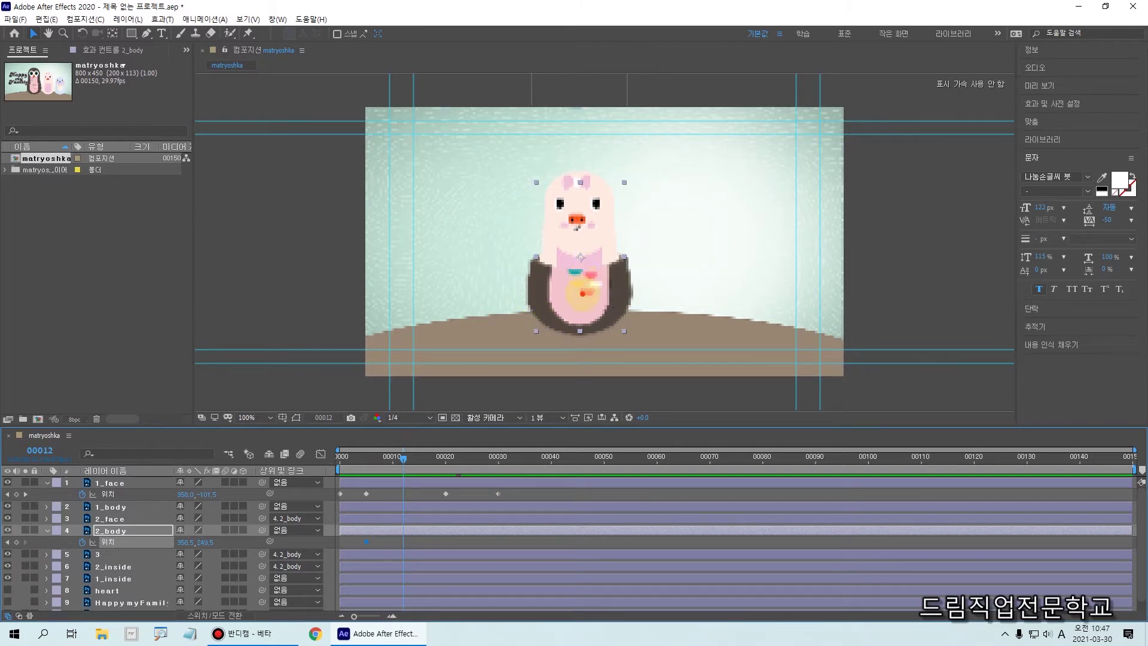
left_click_drag(581, 292, 581, 198)
left_click_drag(603, 154, 575, 158)
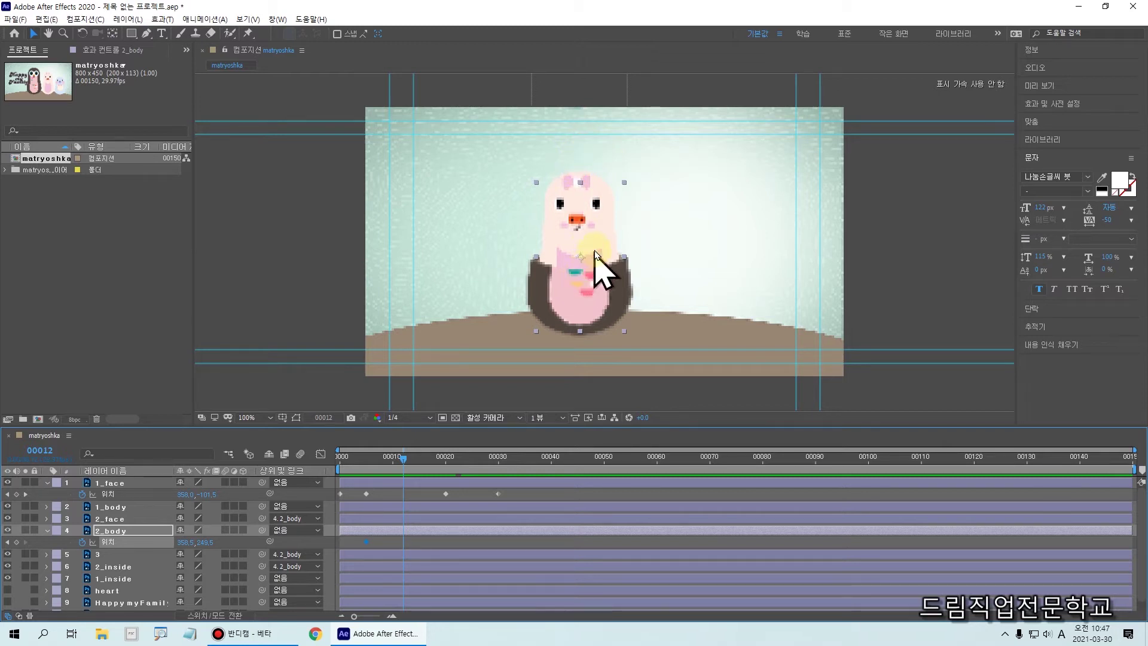
left_click_drag(595, 245, 598, 235)
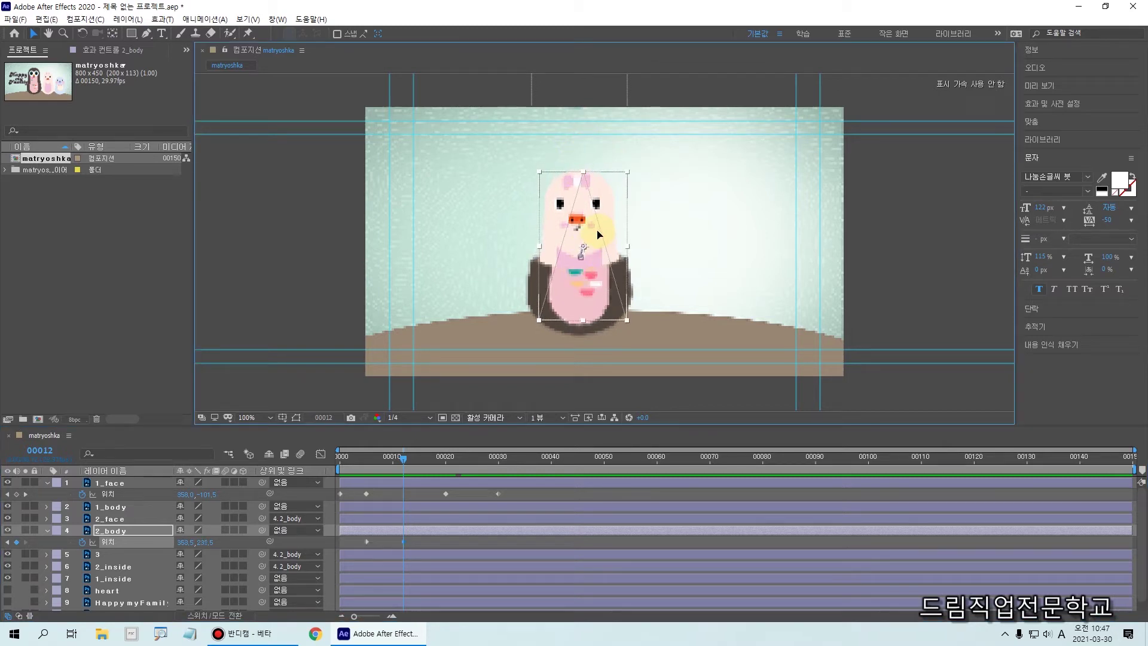
key("ctrl+z")
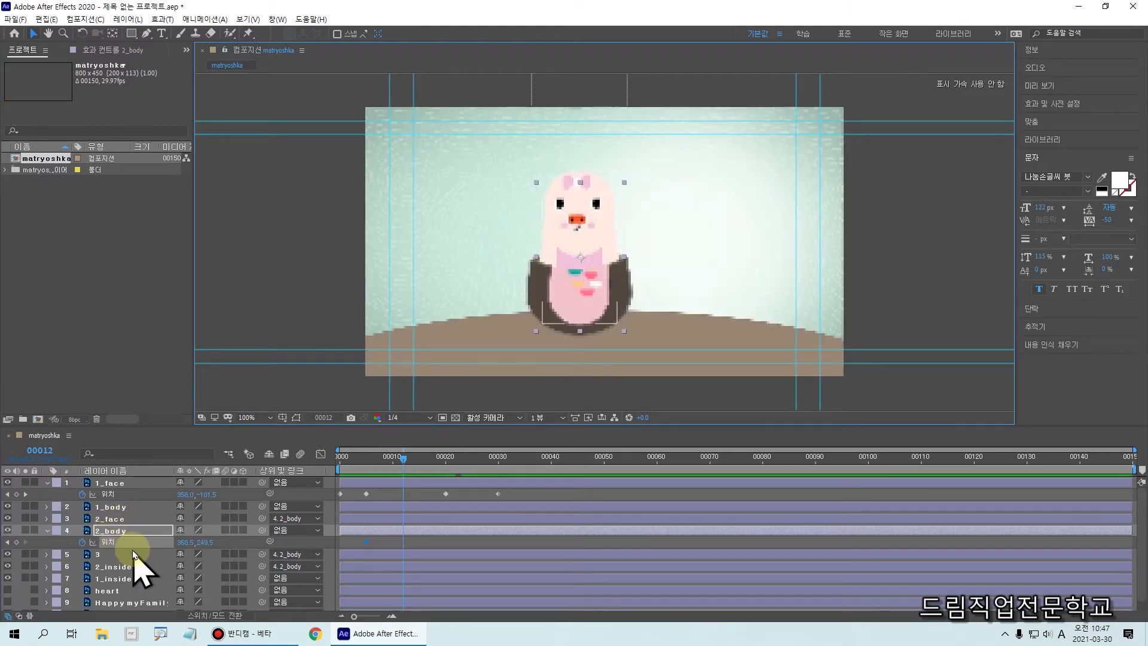
At frame 12, raise the 2_body layer straight up to a Y position of 79.5 and refresh the composition view
mouse_move(595, 216)
left_mouse_down()
mouse_move(586, 96)
mouse_move(569, 117)
mouse_move(606, 123)
left_mouse_up()
mouse_move(72, 527)
left_mouse_down()
mouse_move(71, 556)
mouse_move(205, 548)
mouse_move(212, 511)
mouse_move(57, 514)
left_mouse_up()
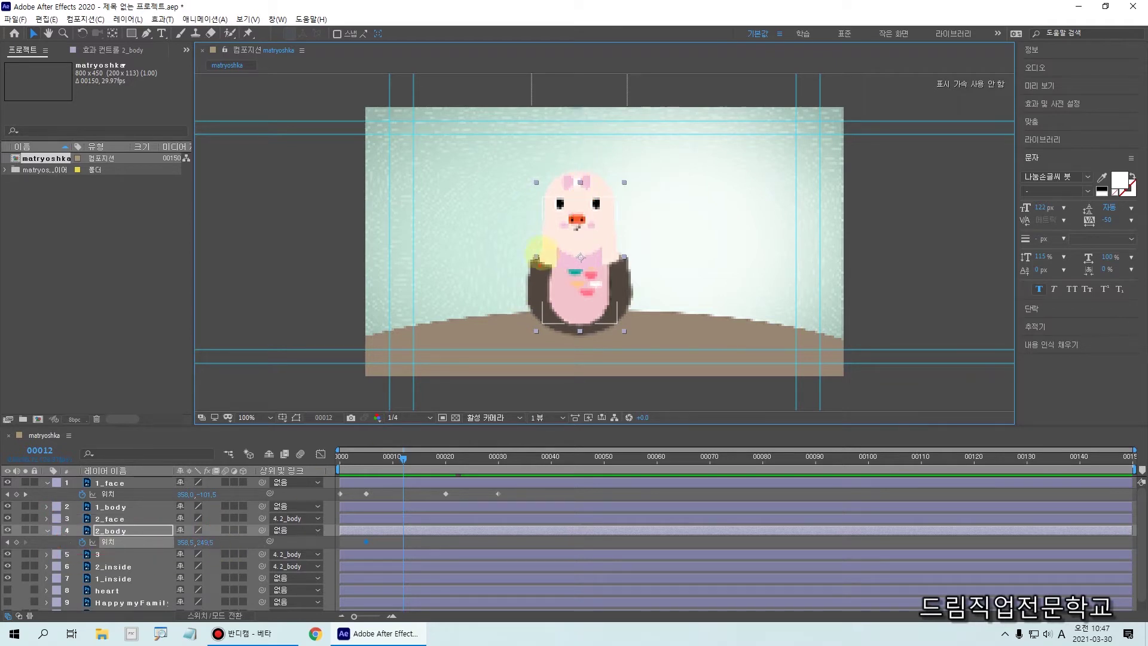
left_click_drag(578, 151, 616, 143)
mouse_move(180, 565)
left_mouse_down()
mouse_move(216, 564)
mouse_move(213, 531)
mouse_move(200, 571)
mouse_move(186, 543)
left_mouse_up()
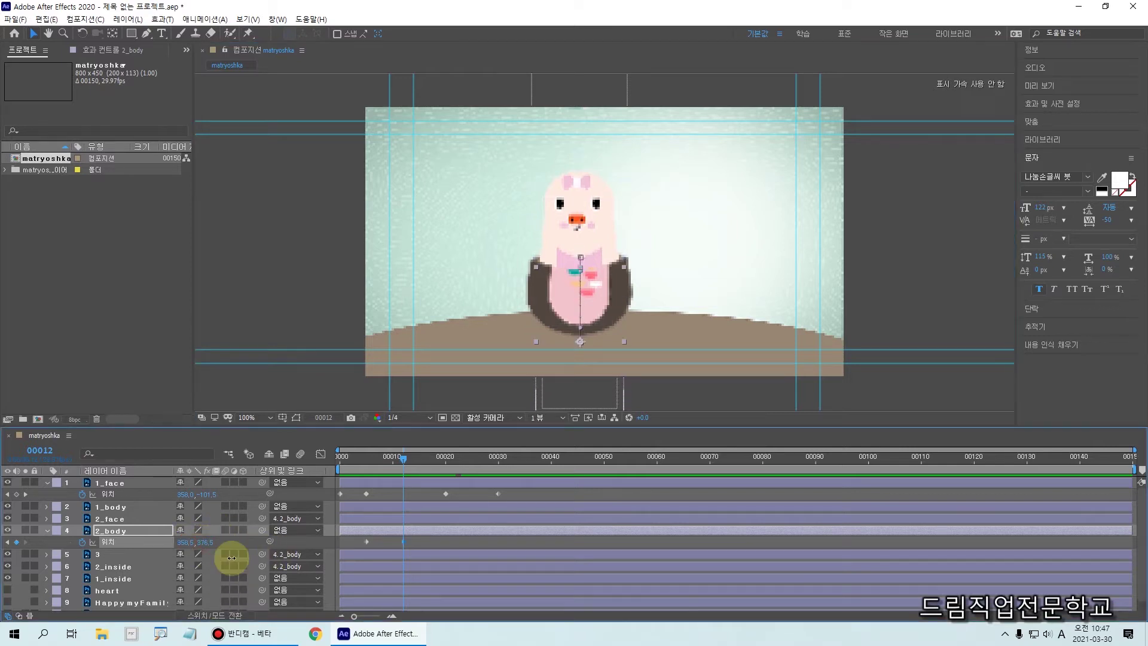
left_click_drag(131, 579, 44, 608)
key("Up")
key("Up")
key("Up")
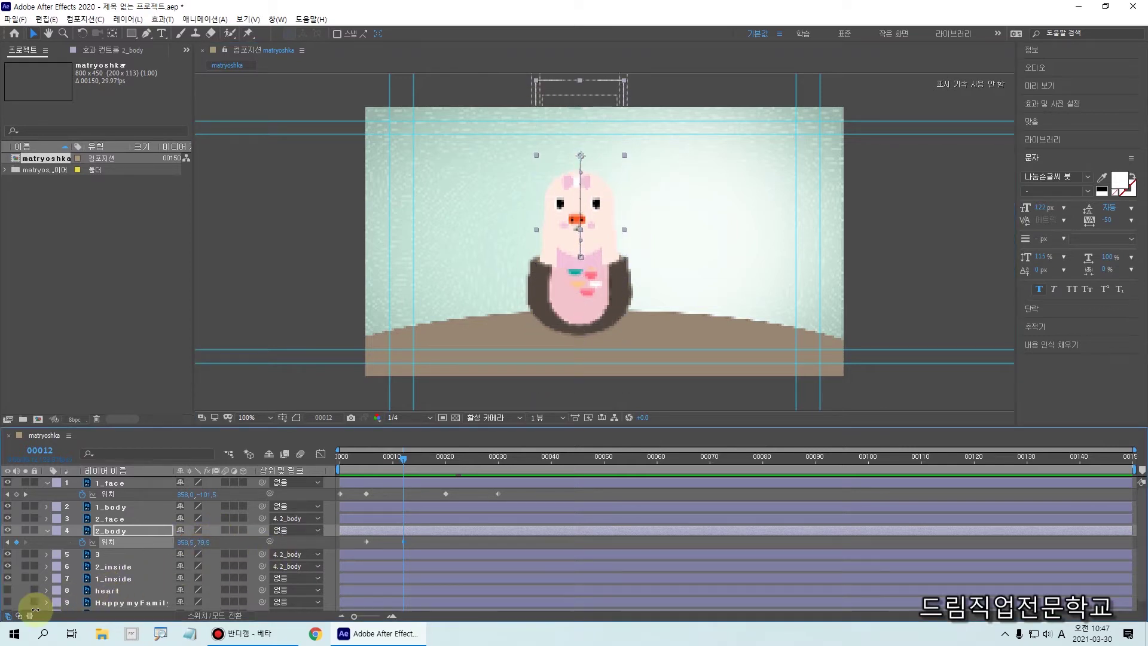
key("Caps_Lock")
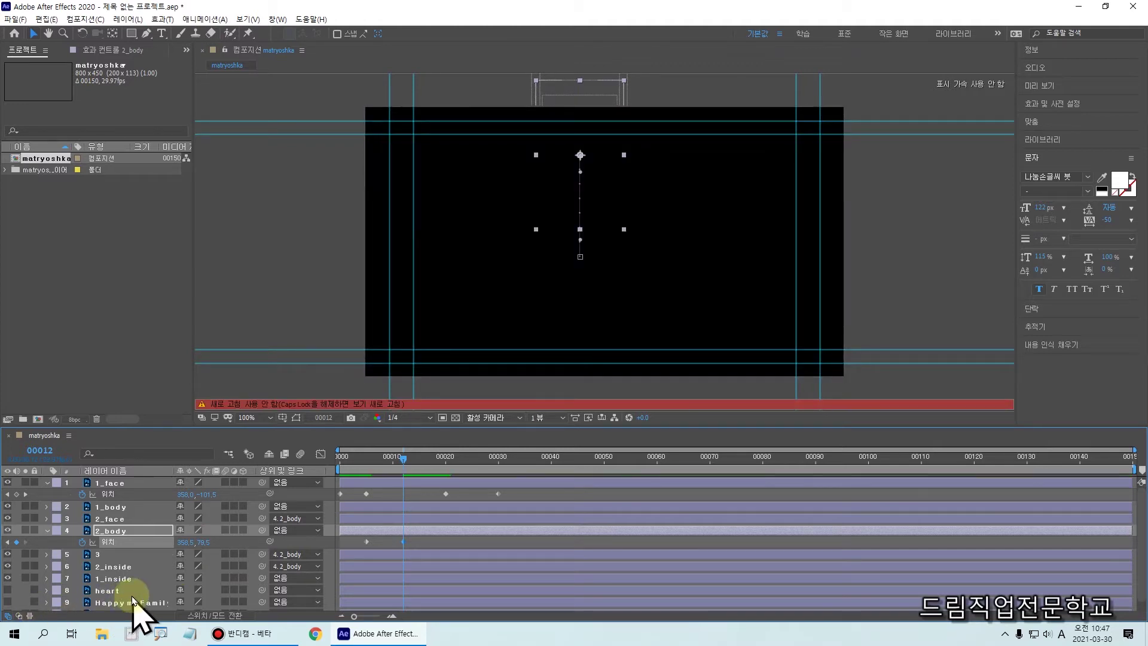
key("Caps_Lock")
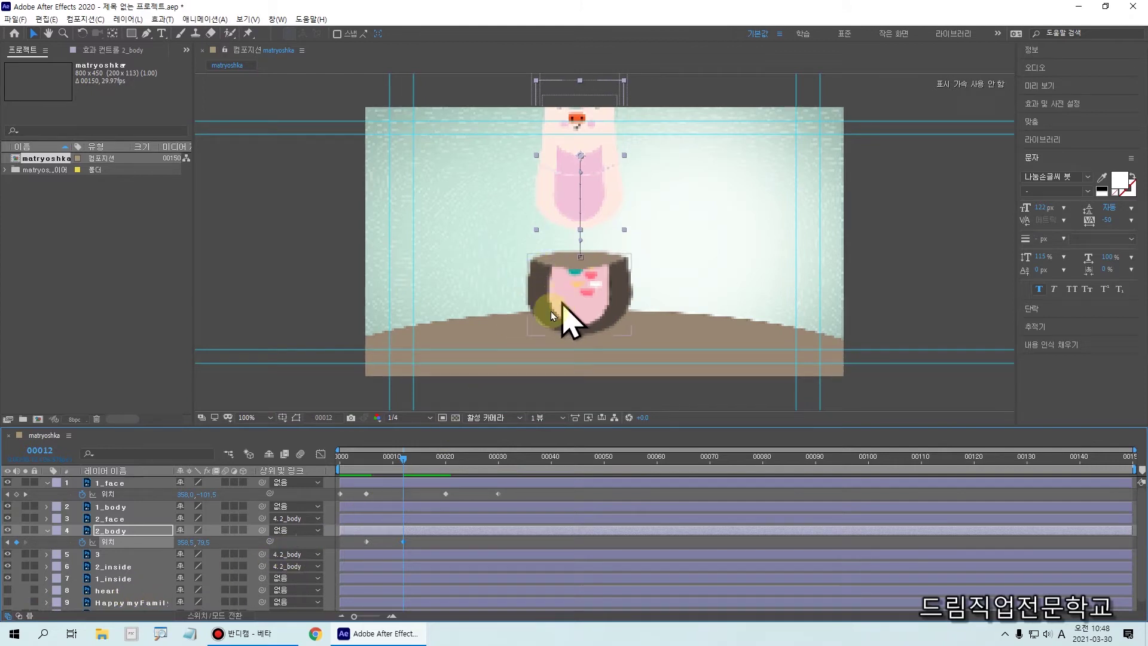
At frame 10, move the 2_body layer straight up out of the penguin body, to a Y position of about 88
mouse_move(408, 461)
left_mouse_down()
mouse_move(344, 470)
mouse_move(393, 475)
left_mouse_up()
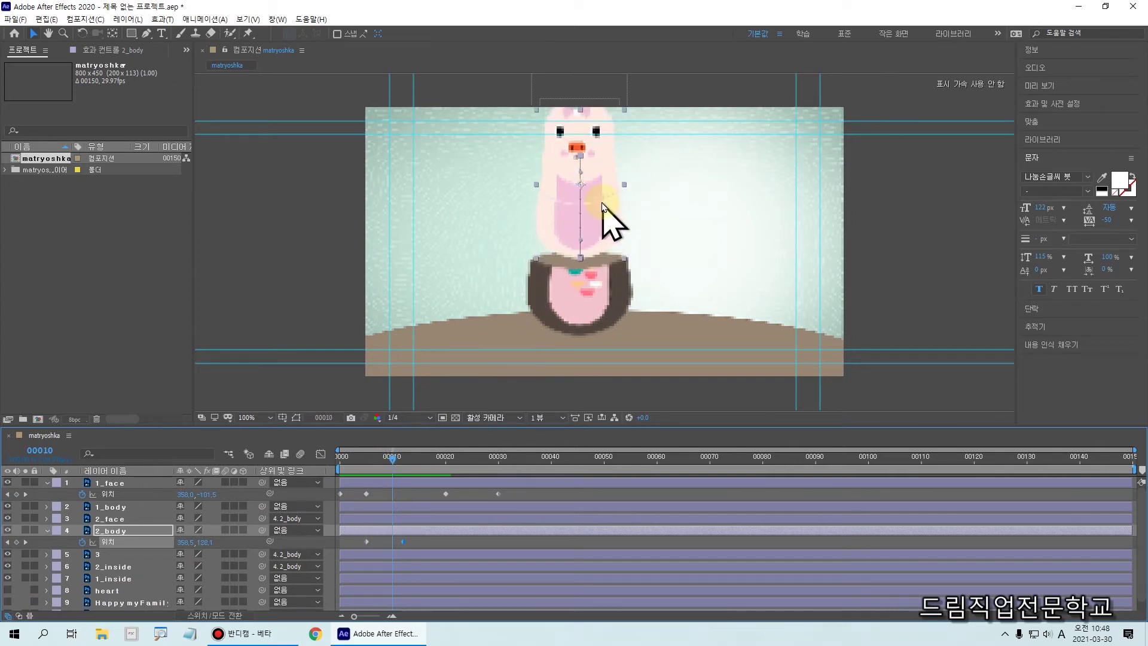
left_click_drag(602, 212, 602, 186)
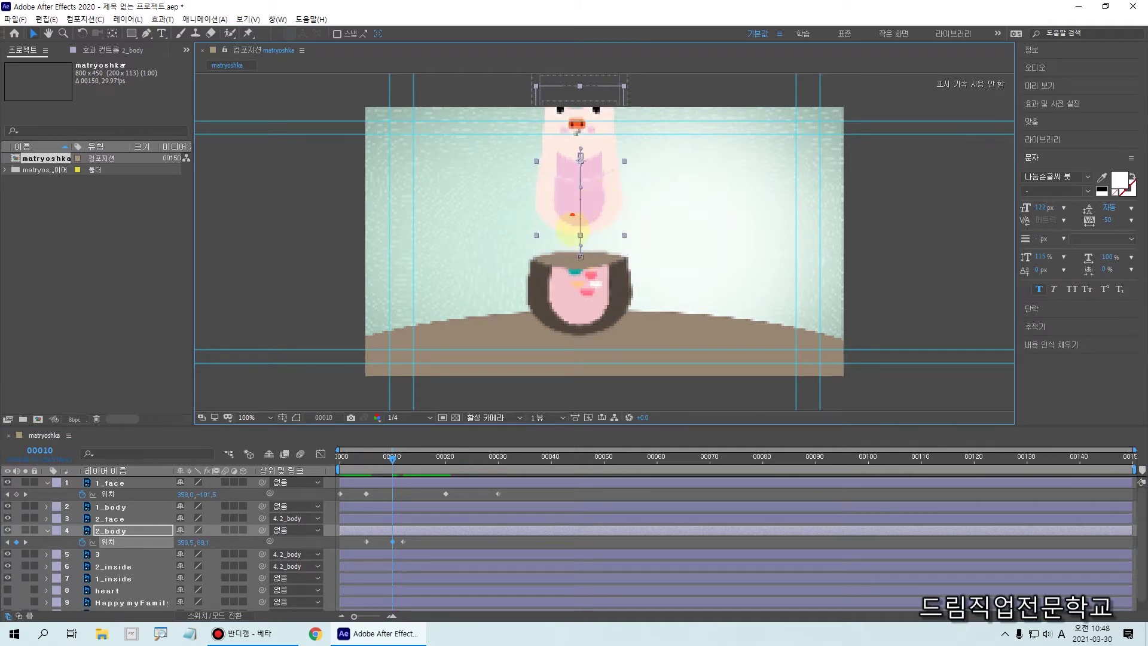
mouse_move(568, 273)
left_mouse_down()
mouse_move(570, 201)
mouse_move(639, 147)
left_mouse_up()
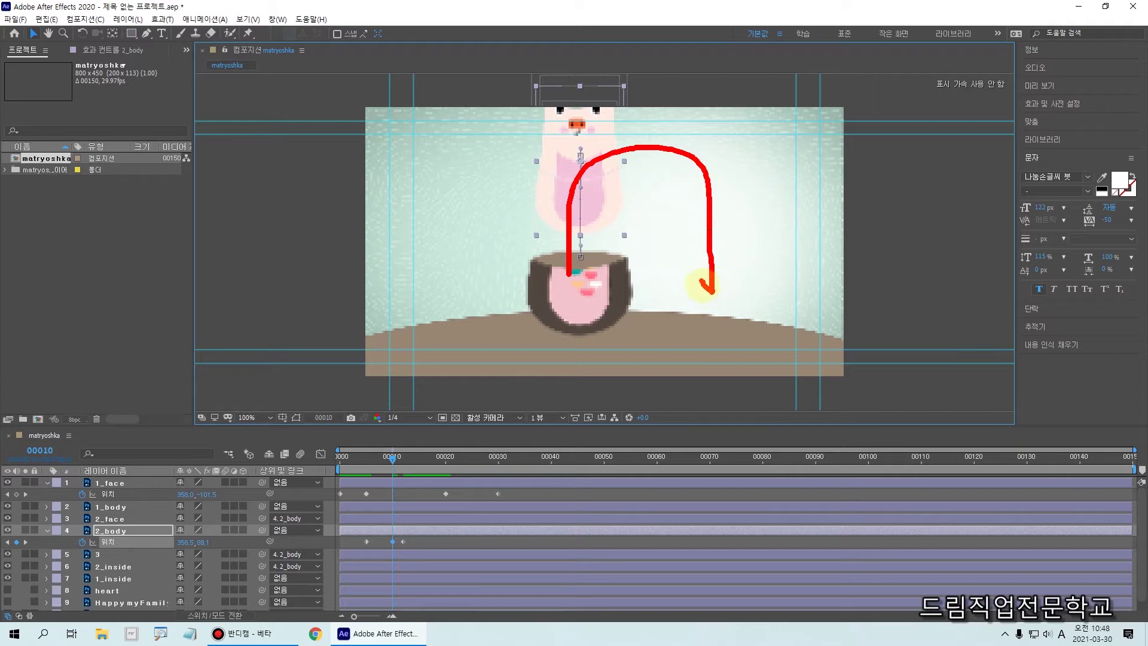
mouse_move(568, 198)
left_mouse_down()
mouse_move(598, 221)
mouse_move(559, 228)
mouse_move(574, 209)
left_mouse_up()
key("Escape")
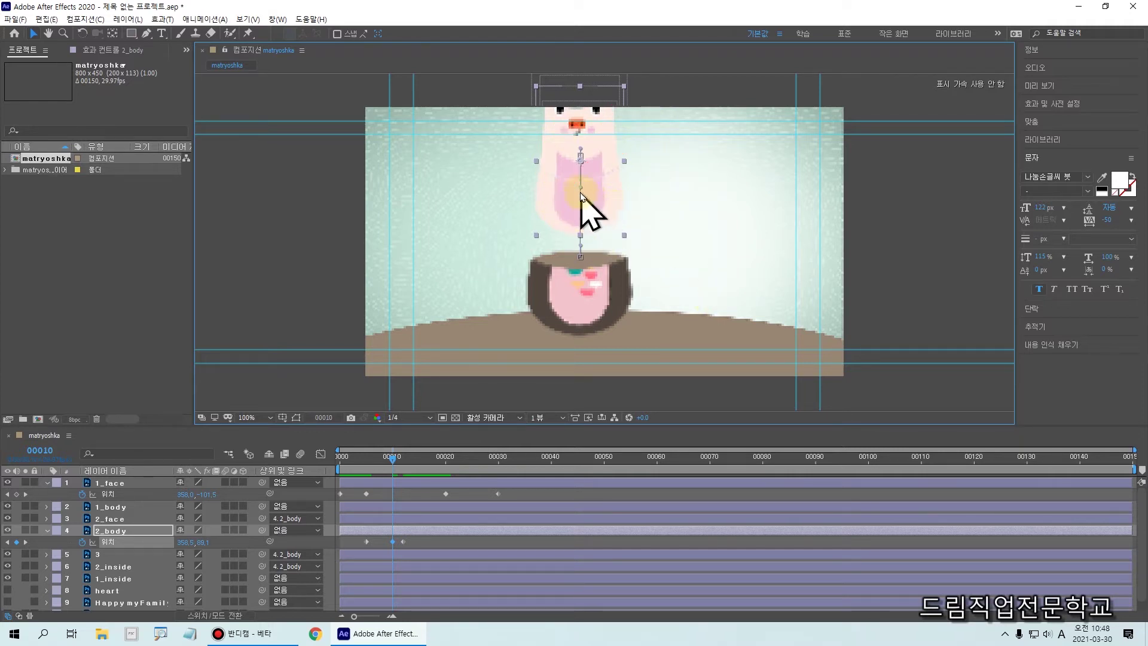
Delete the 2_body layer's position keyframe at frame 12
left_click(395, 466)
left_click_drag(395, 465, 406, 473)
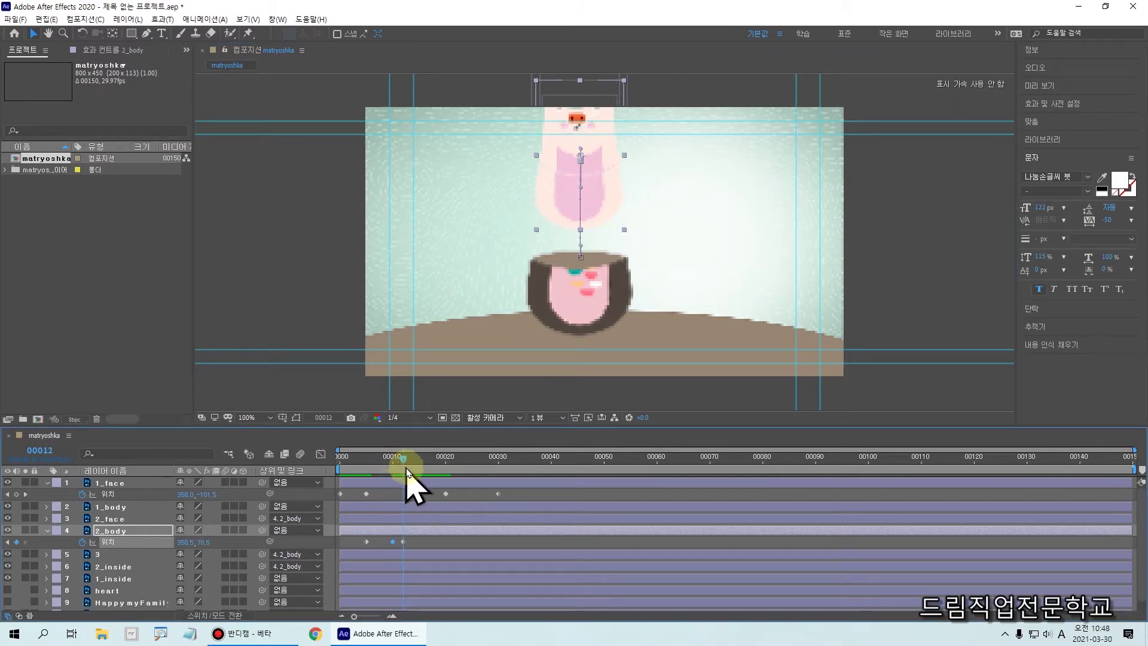
left_click(414, 545)
left_click(404, 542)
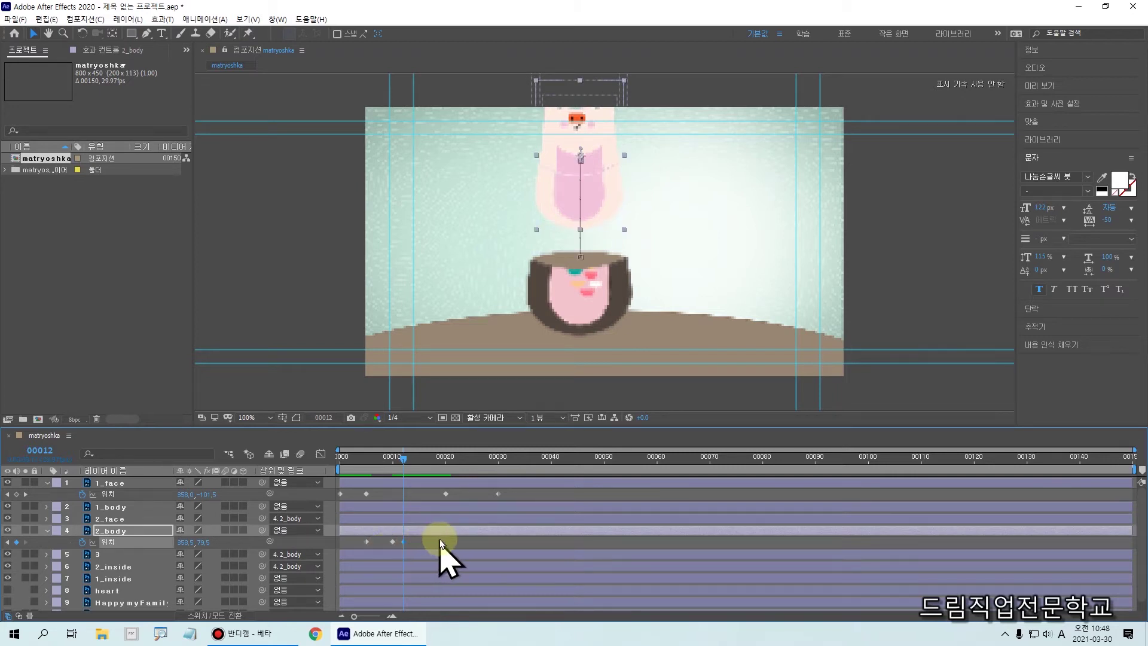
key("Delete")
left_click(395, 498)
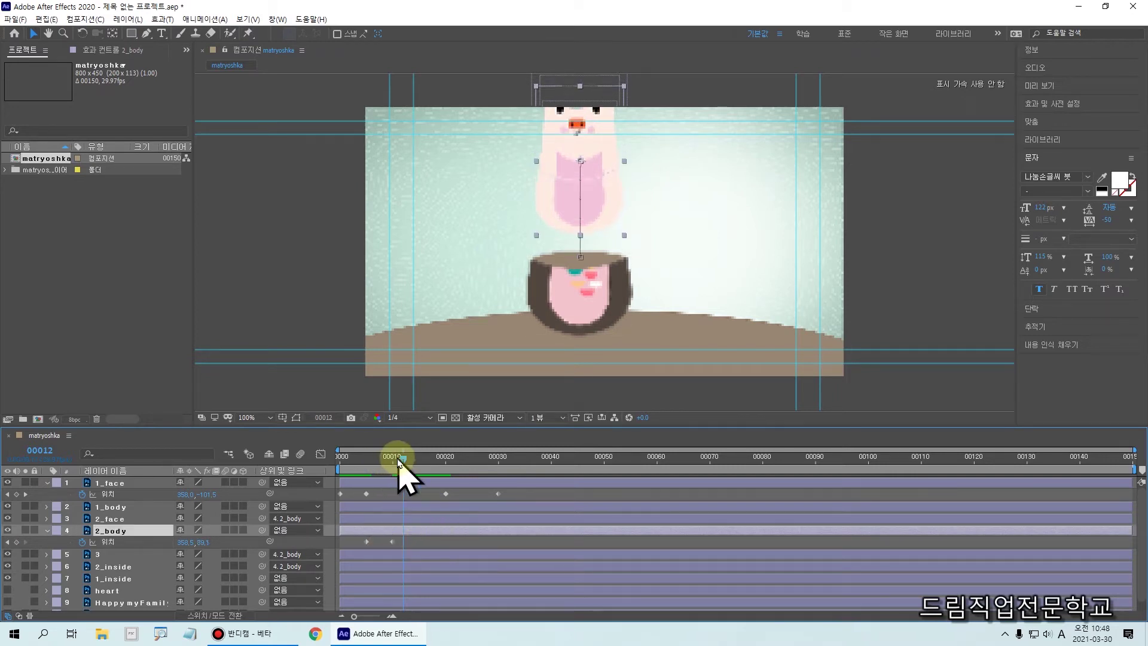
At frame 20, move the 2_body layer sideways to the right of the penguin, to an X position of 538.5
left_click(543, 245)
left_click_drag(591, 268, 582, 163)
left_click_drag(410, 460, 442, 469)
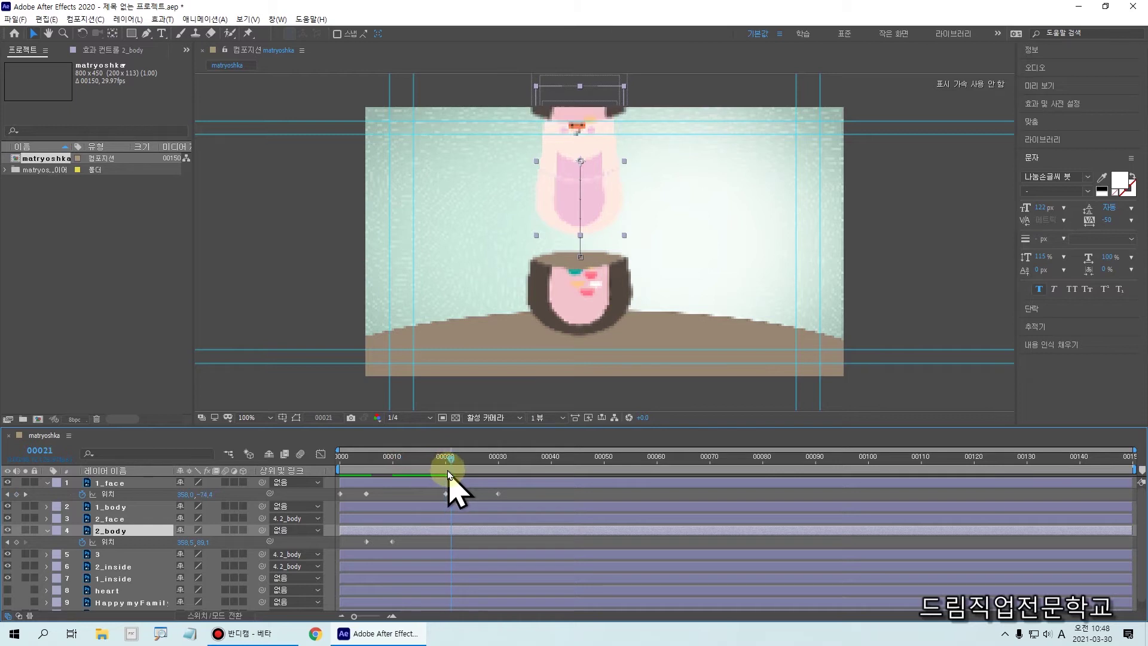
left_click(449, 500)
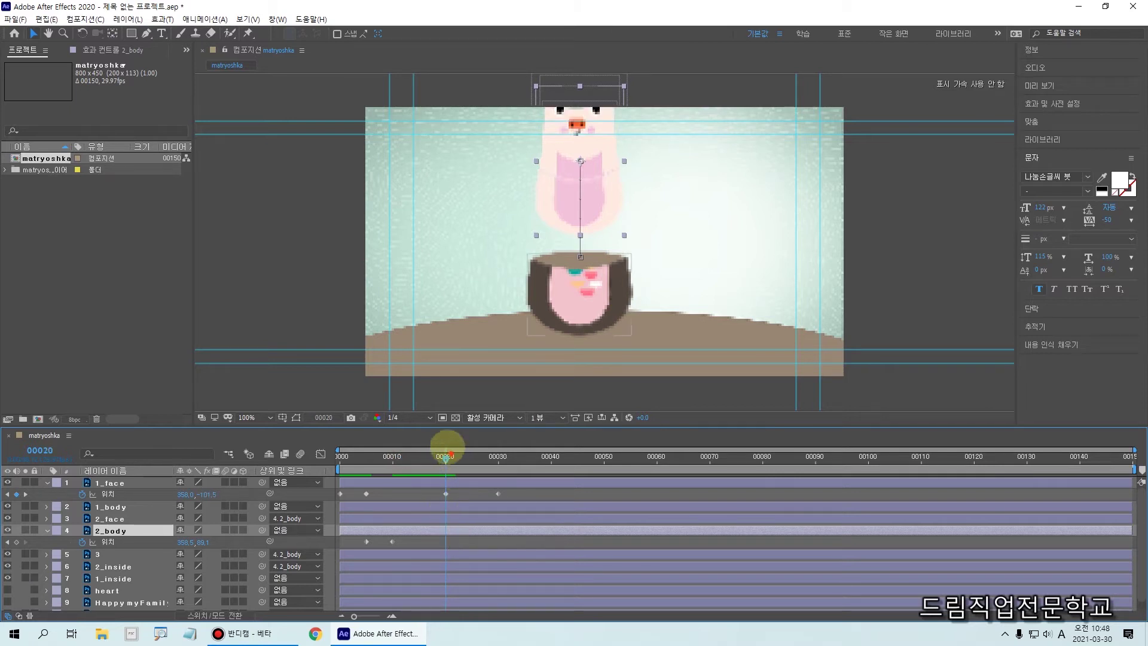
left_click(442, 568)
left_click(443, 550)
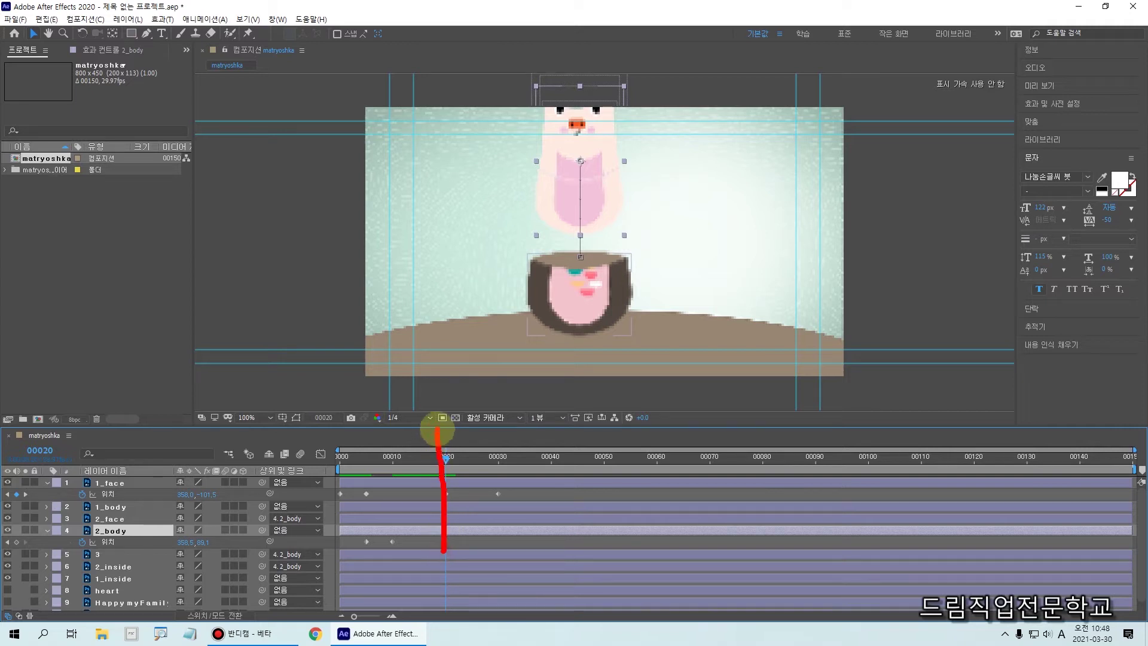
left_click_drag(607, 186, 713, 191)
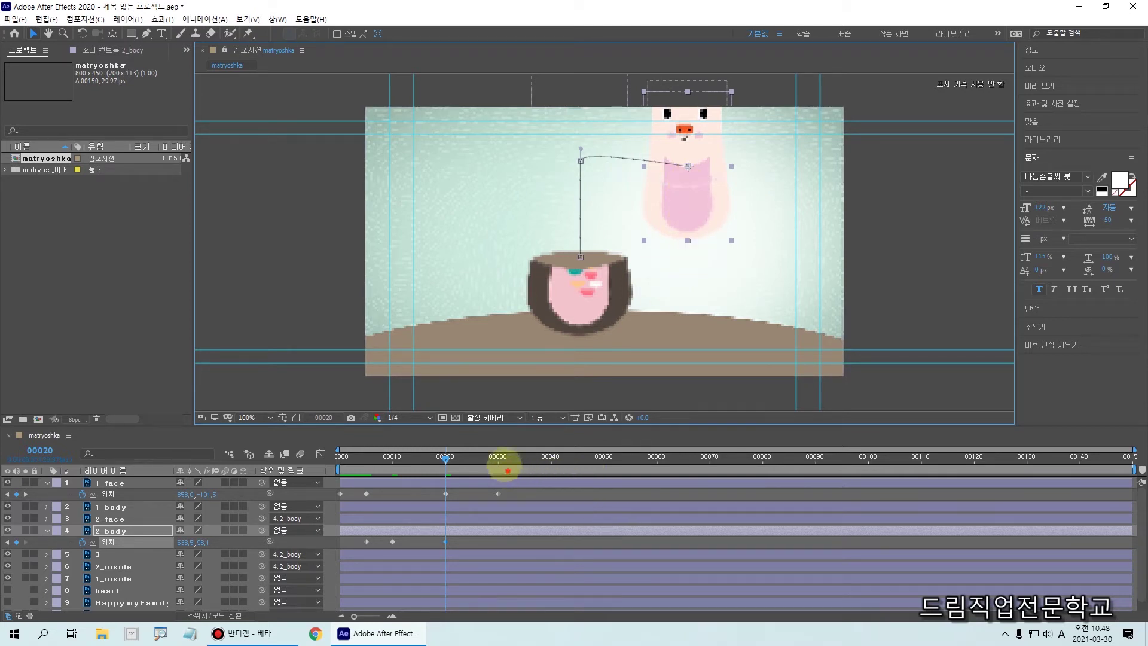
At frame 30, lower the 2_body layer onto the ground beside the penguin, to a Y position of 250.1
left_click_drag(498, 604, 498, 456)
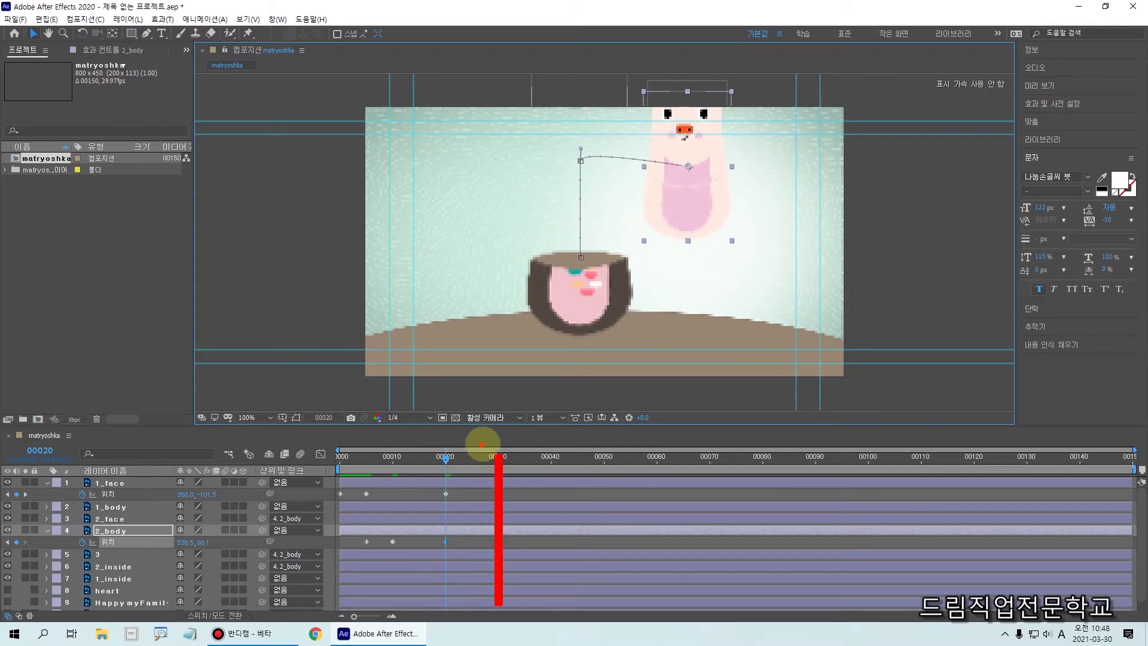
key("Escape")
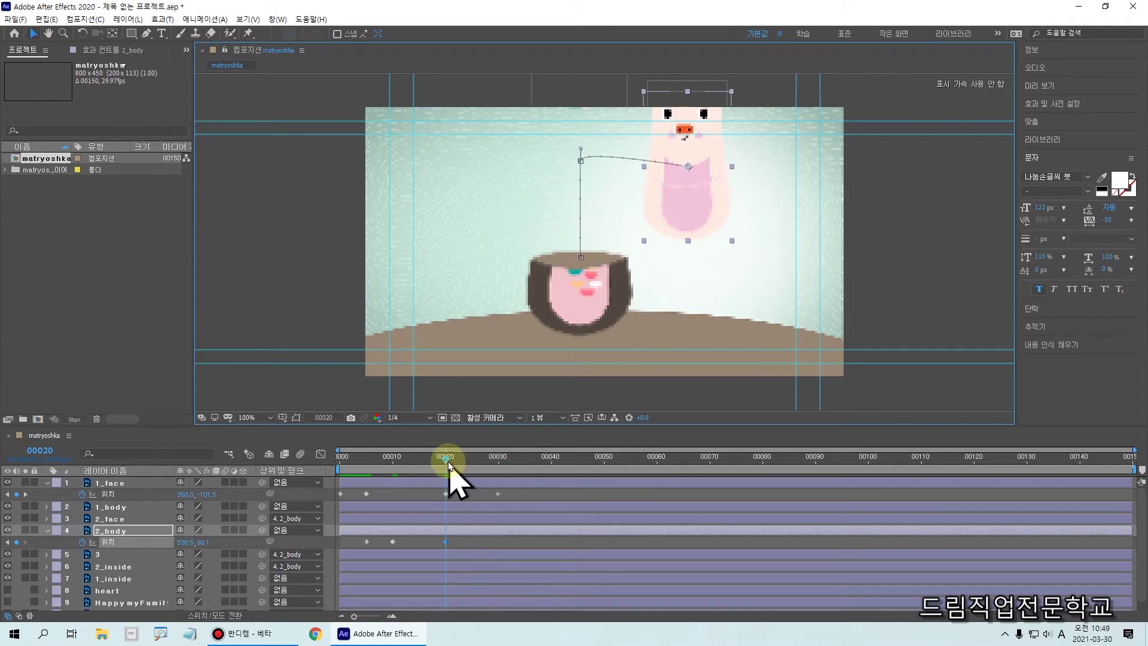
left_click_drag(450, 468, 502, 468)
left_click(676, 200)
left_click_drag(677, 200, 678, 287)
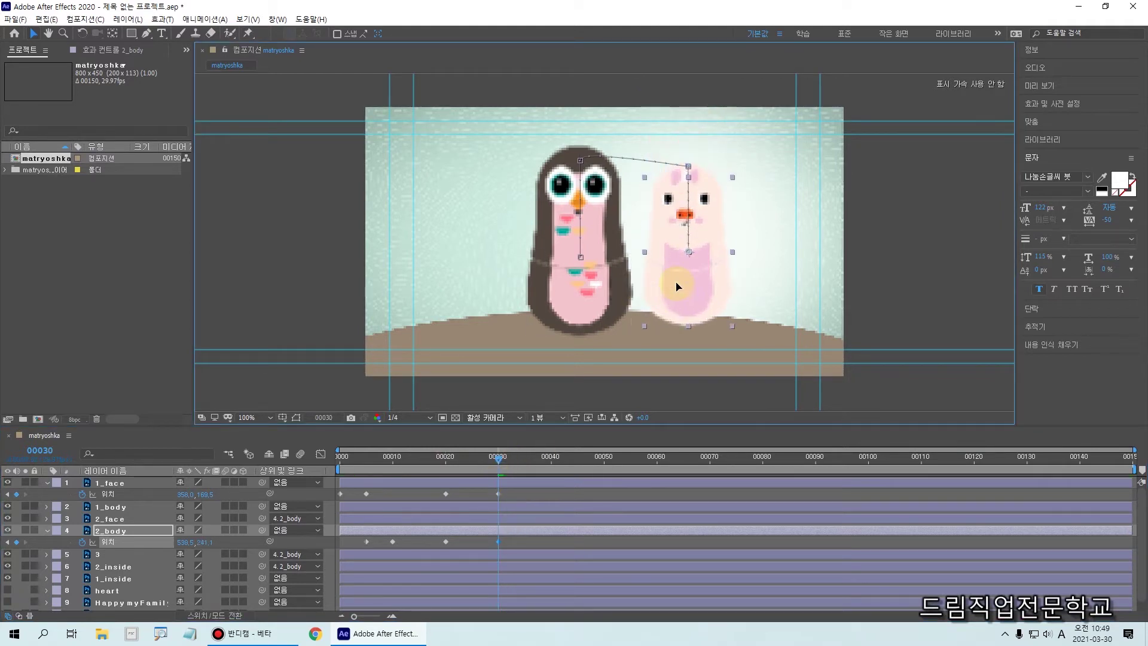
key("shift+Down")
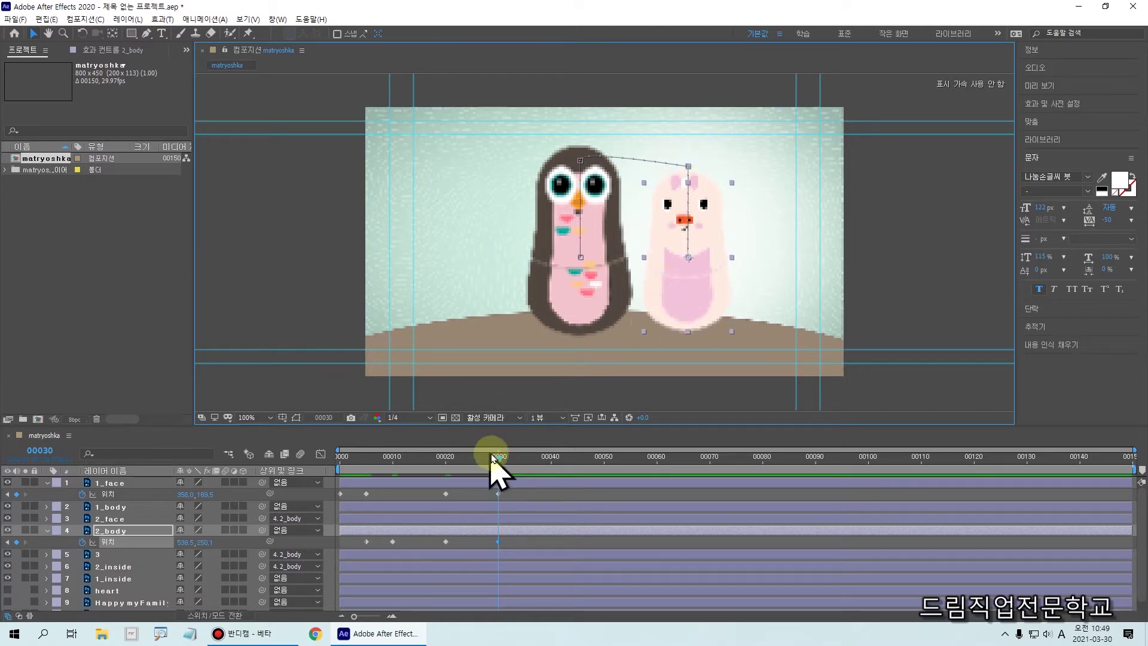
left_click_drag(498, 458, 541, 461)
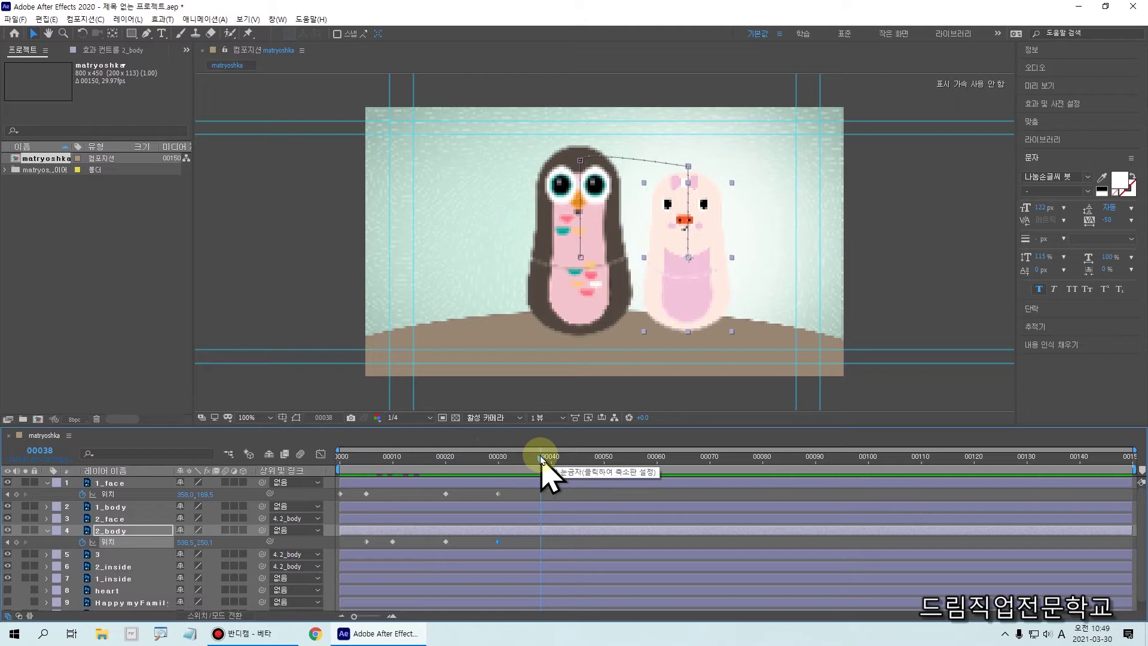
left_click_drag(523, 467, 552, 505)
mouse_move(712, 233)
left_mouse_down()
mouse_move(710, 101)
mouse_move(694, 124)
mouse_move(721, 123)
mouse_move(711, 98)
left_mouse_up()
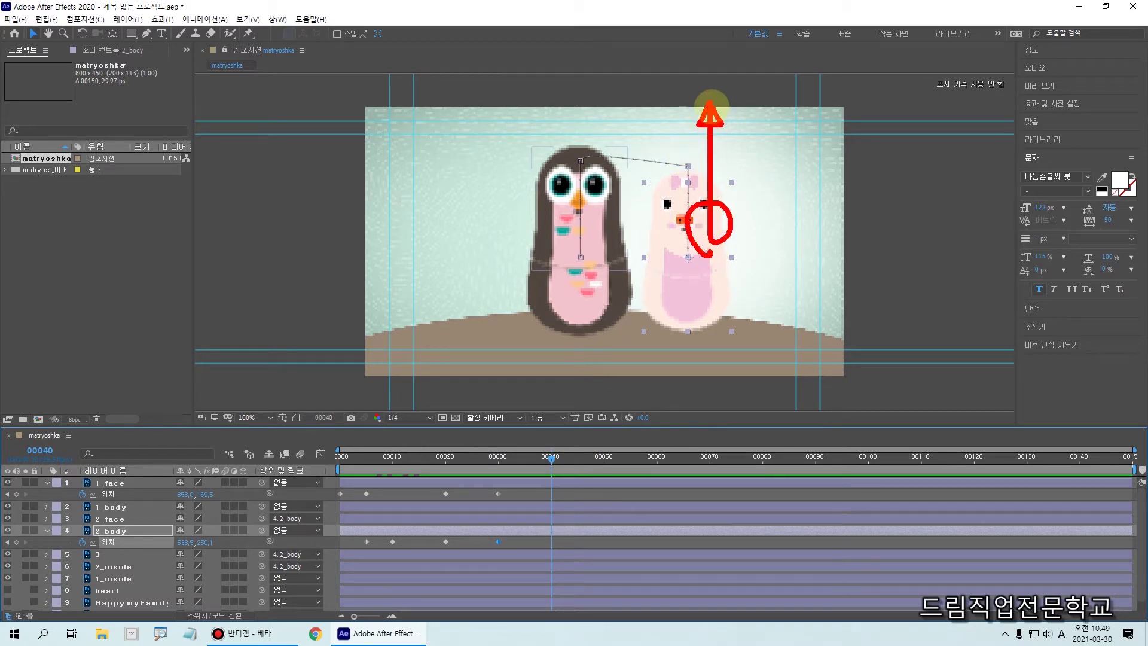
left_click_drag(704, 287, 789, 272)
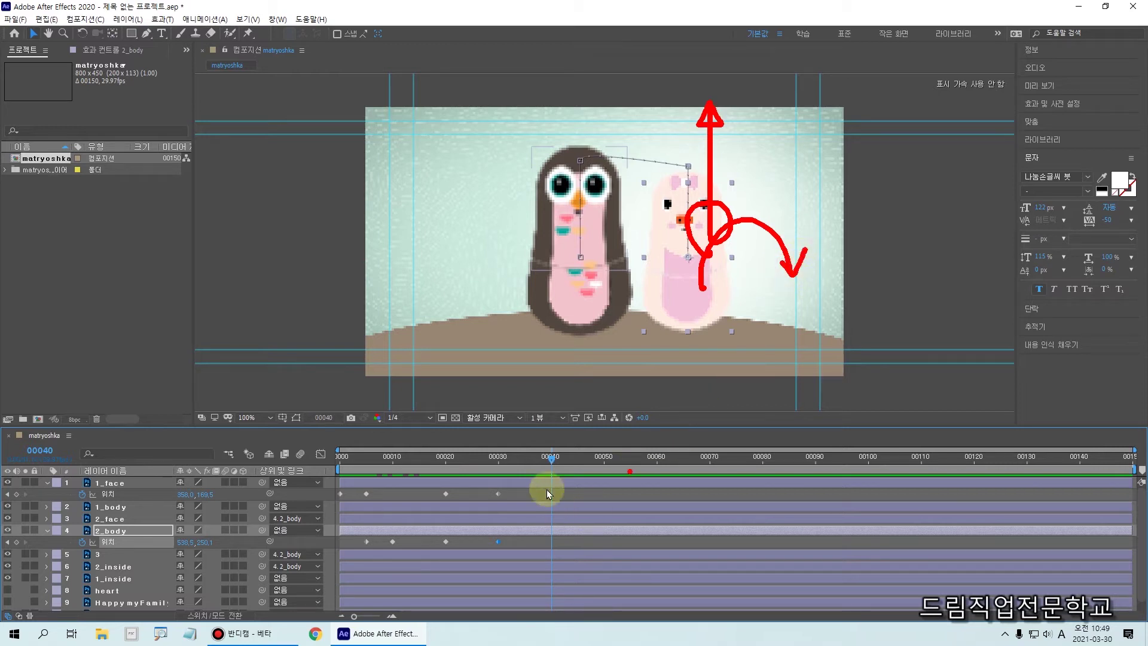
Go to frame 35, collapse the 2_body layer's properties and reveal the Position property of the 2_face layer
mouse_move(551, 460)
left_mouse_down()
mouse_move(495, 469)
mouse_move(527, 472)
mouse_move(527, 589)
left_mouse_up()
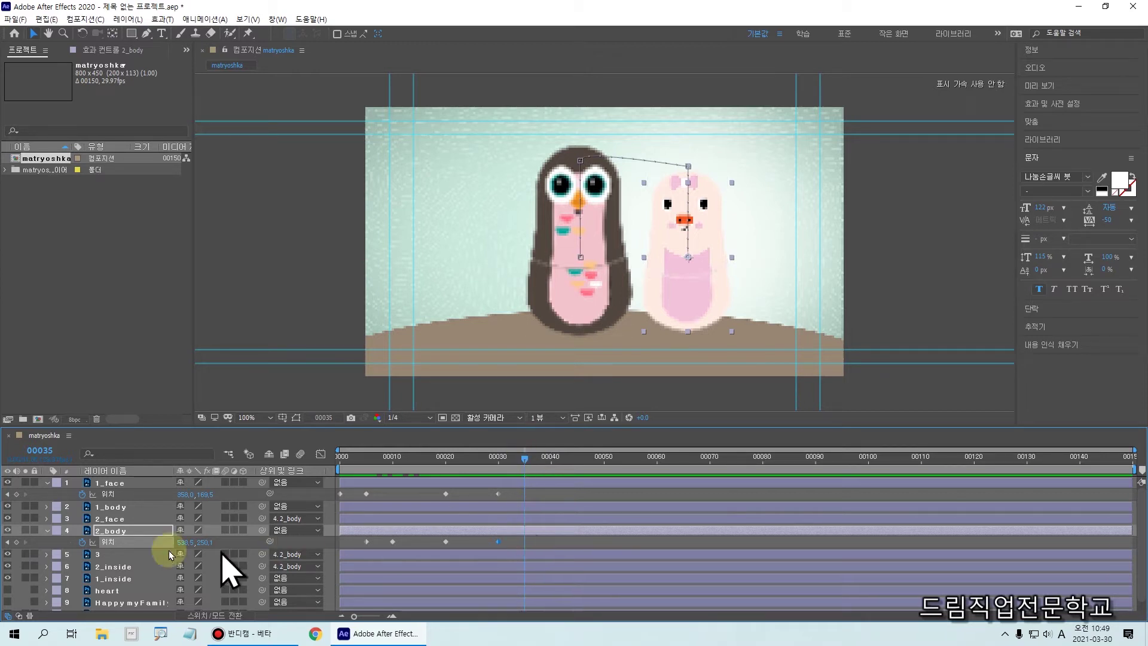
left_click(48, 531)
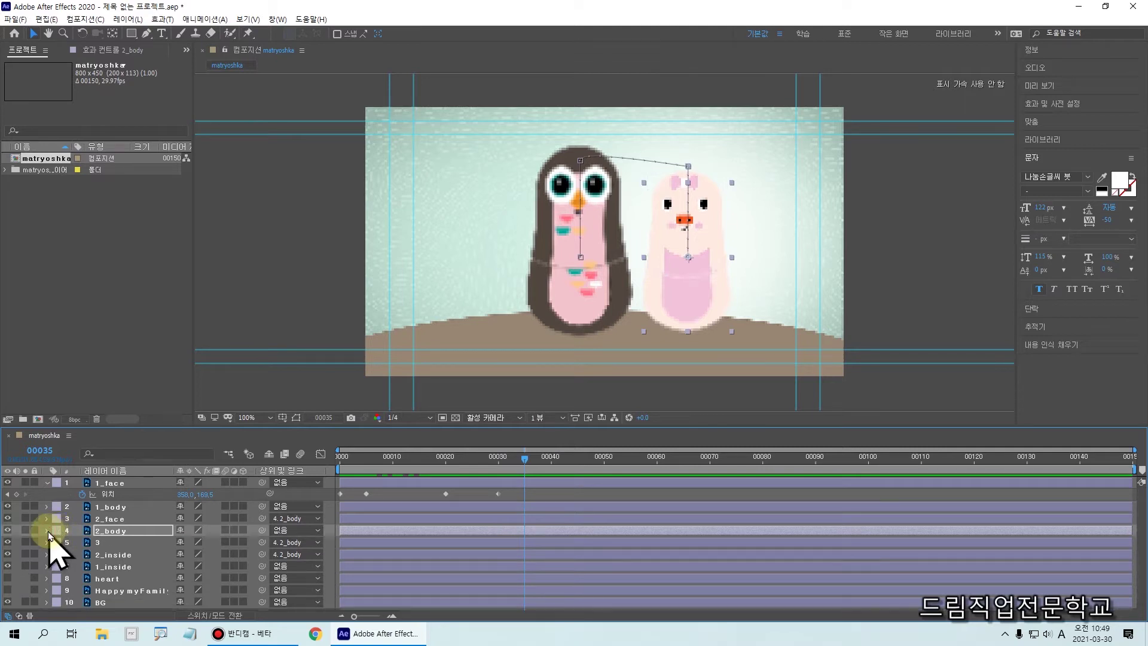
left_click(112, 520)
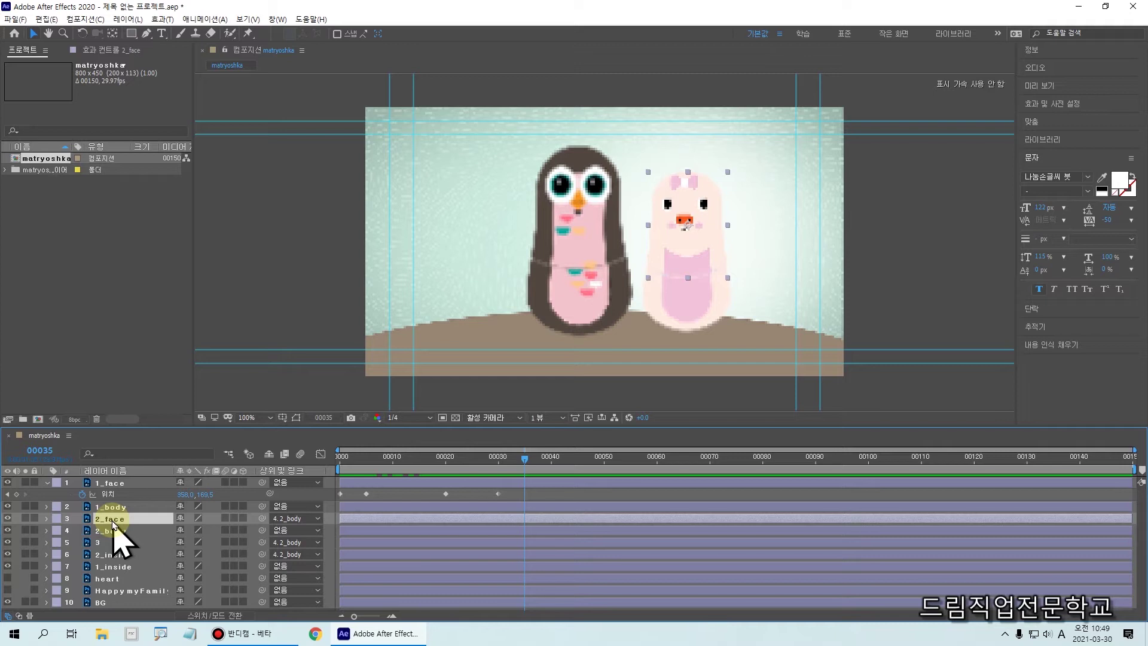
left_click_drag(40, 506, 183, 526)
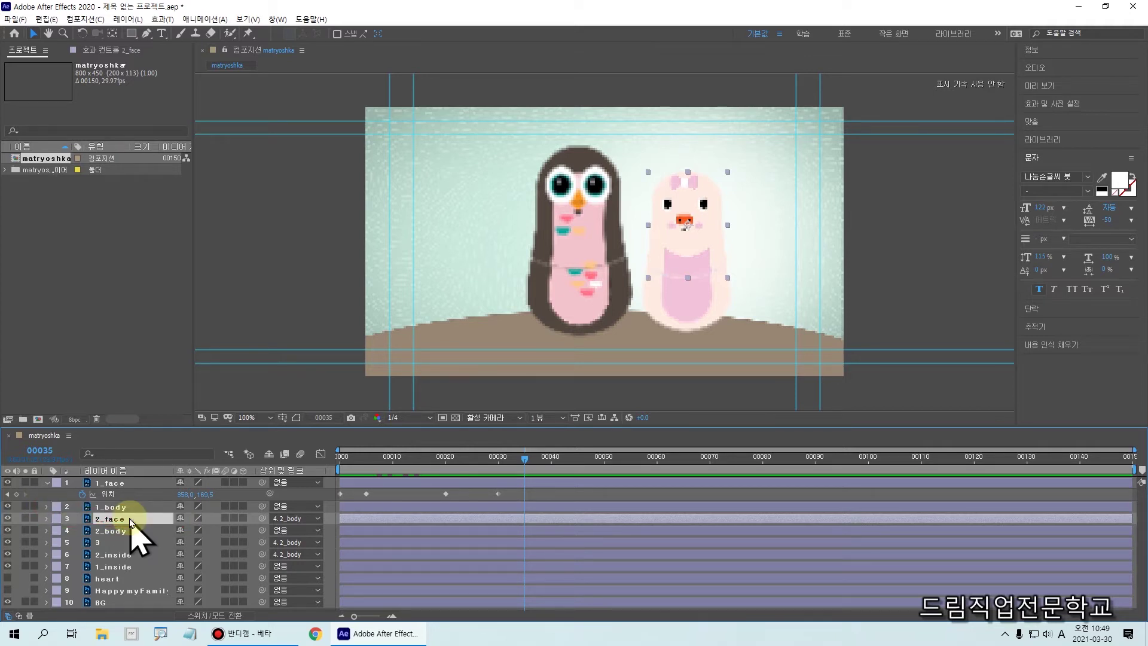
key("p")
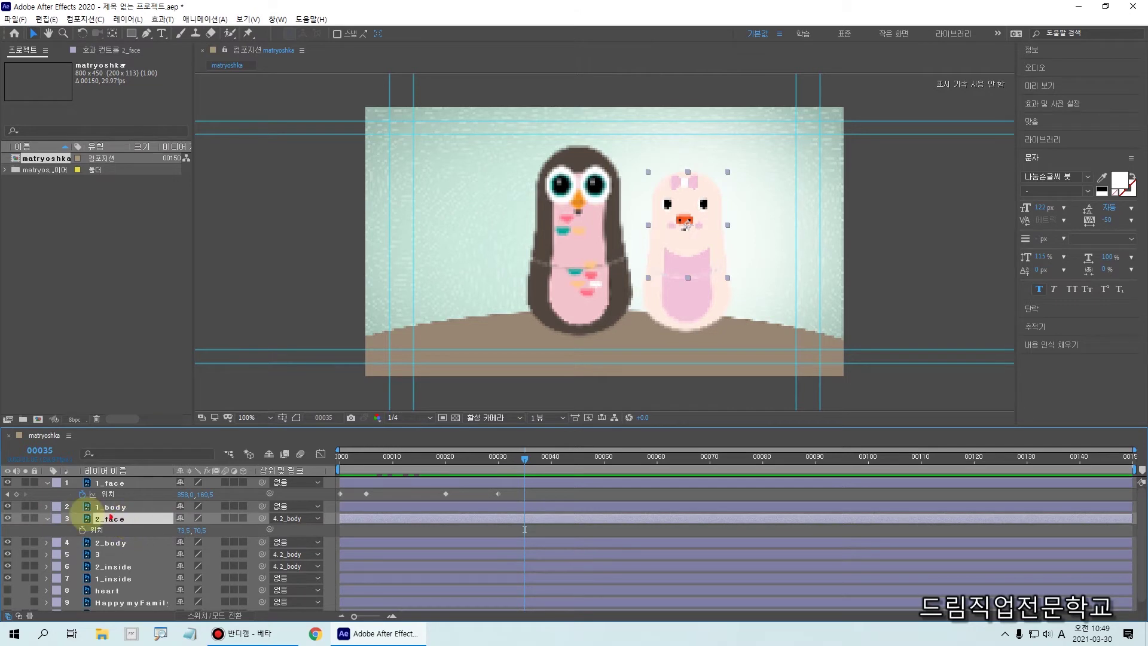
Enable position keyframing on the 2_face layer with a first keyframe at frame 35
left_click_drag(39, 504, 237, 546)
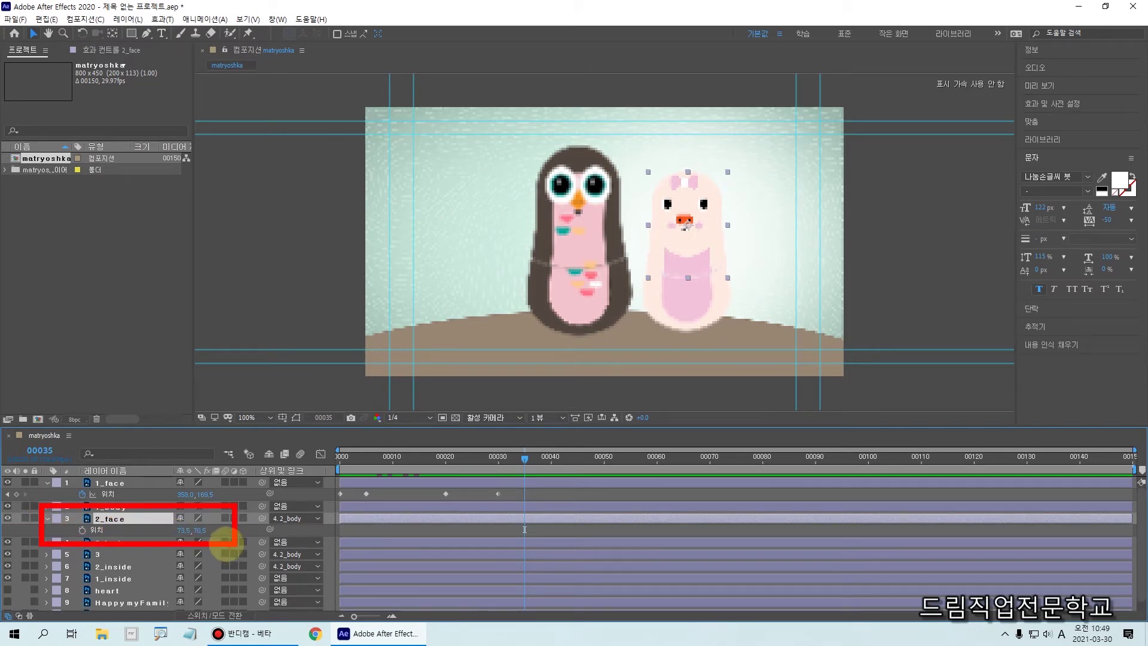
left_click_drag(525, 471, 523, 565)
mouse_move(74, 509)
left_mouse_down()
mouse_move(80, 531)
mouse_move(93, 522)
left_mouse_up()
left_click(82, 530)
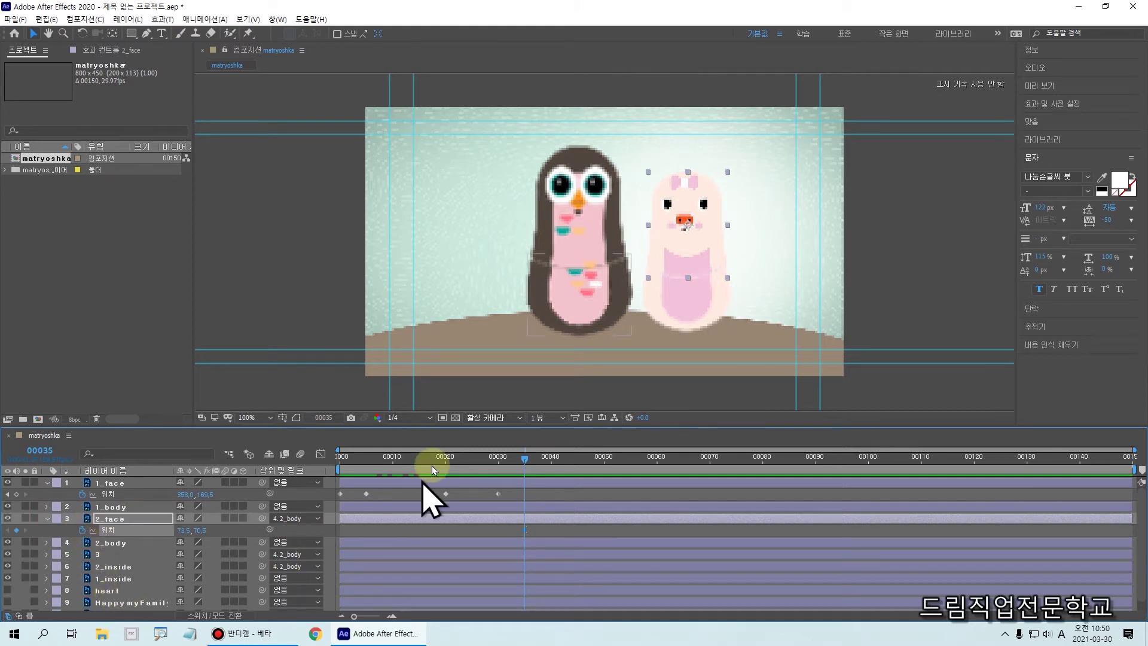
At frame 40, lift the 2_face layer straight up out of the frame, to a Y position of -214.5
mouse_move(524, 458)
left_mouse_down()
mouse_move(372, 467)
mouse_move(520, 467)
mouse_move(552, 489)
mouse_move(542, 462)
mouse_move(553, 565)
left_mouse_up()
mouse_move(680, 308)
left_mouse_down()
mouse_move(703, 166)
mouse_move(701, 98)
mouse_move(684, 122)
mouse_move(717, 125)
mouse_move(702, 101)
left_mouse_up()
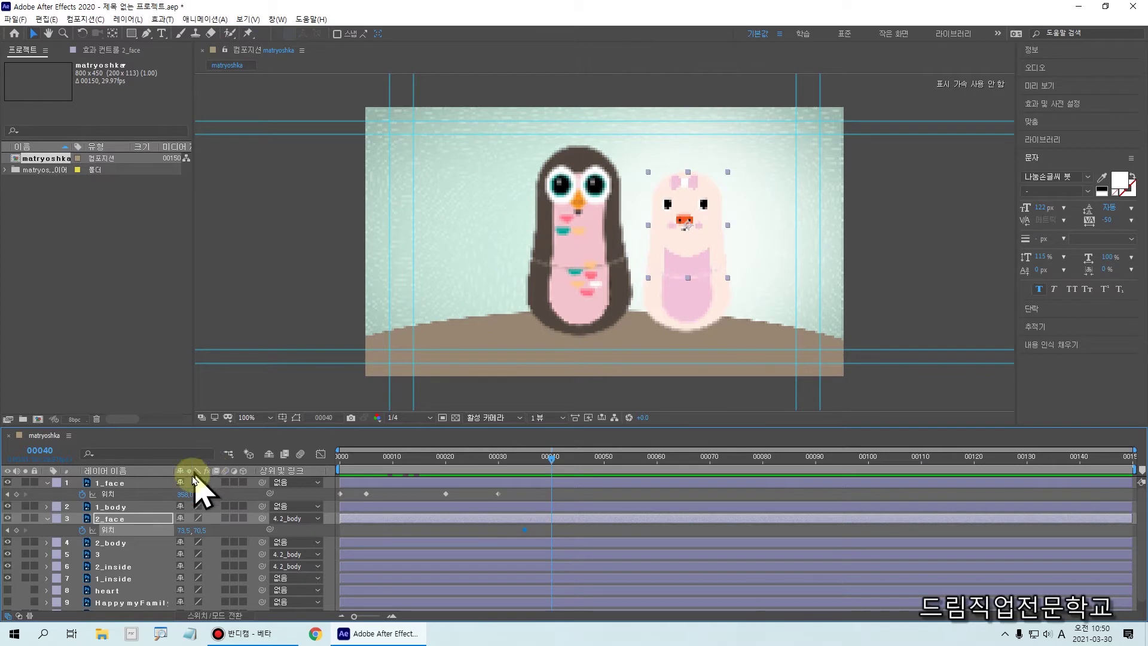
left_click_drag(61, 513, 273, 535)
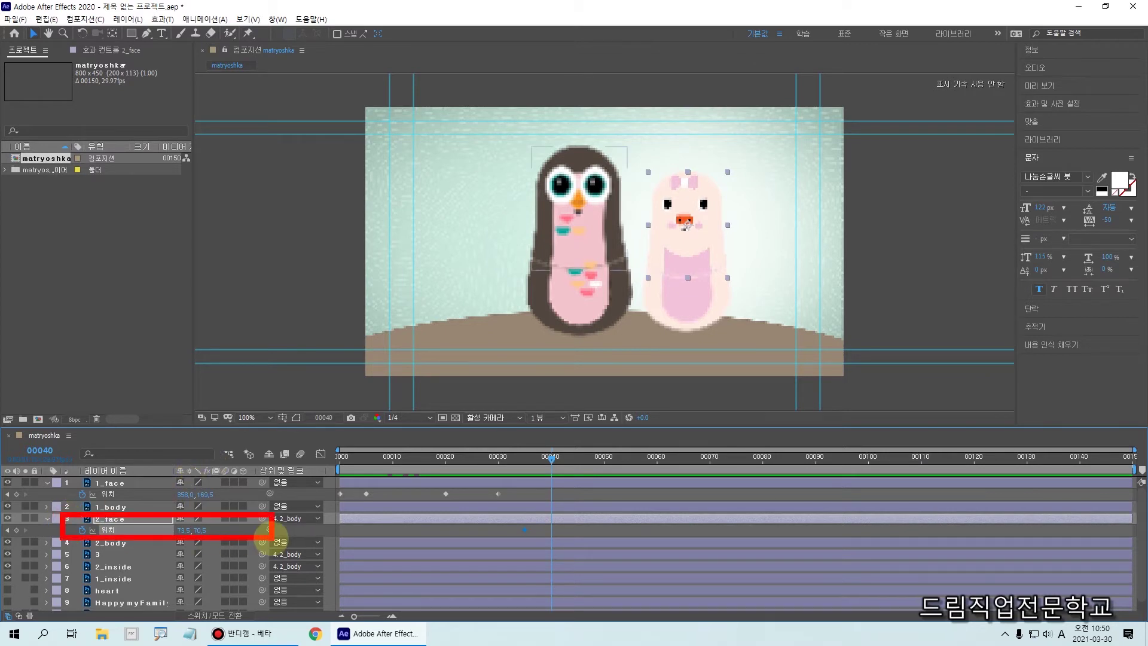
left_click_drag(694, 223, 688, 95)
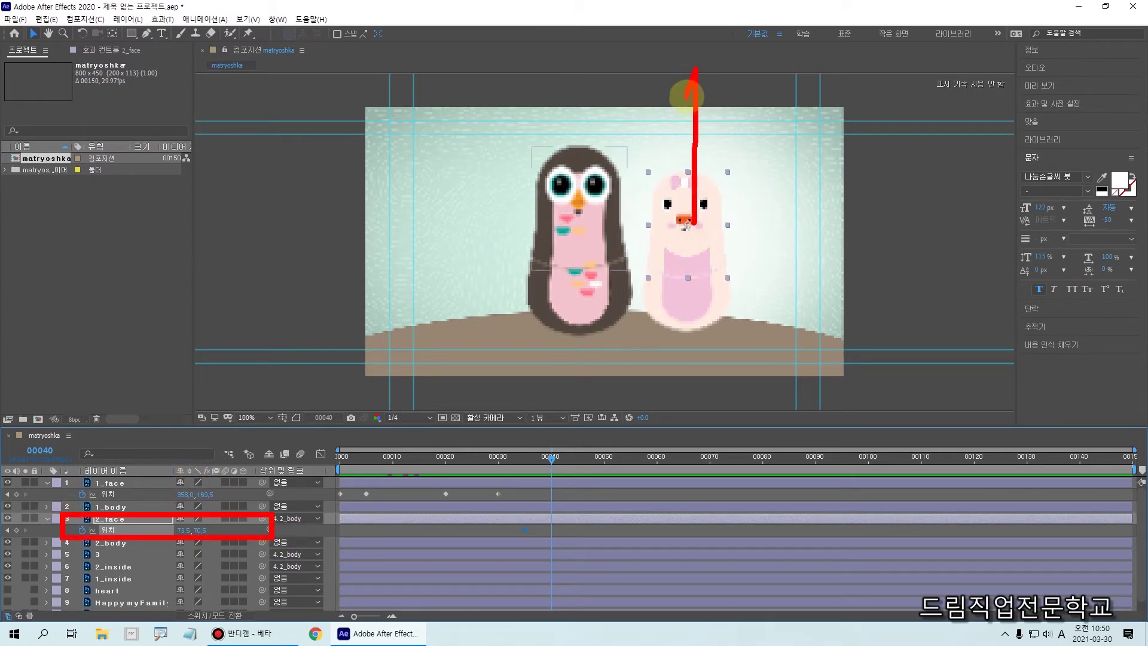
left_click_drag(703, 250, 701, 75)
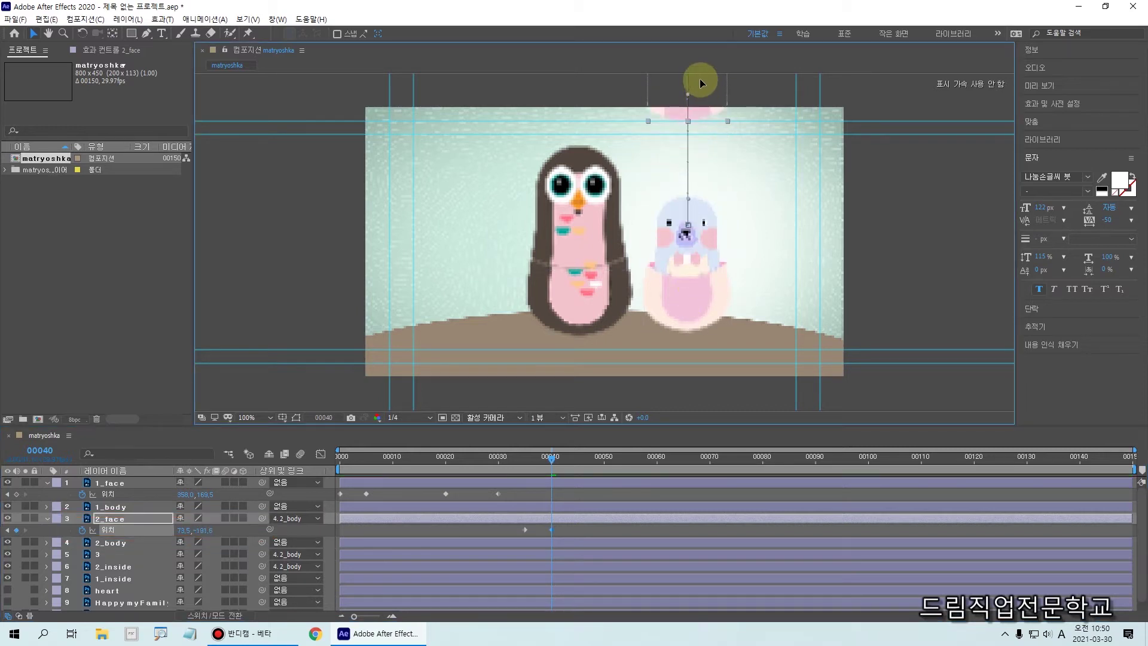
left_click_drag(698, 88, 694, 73)
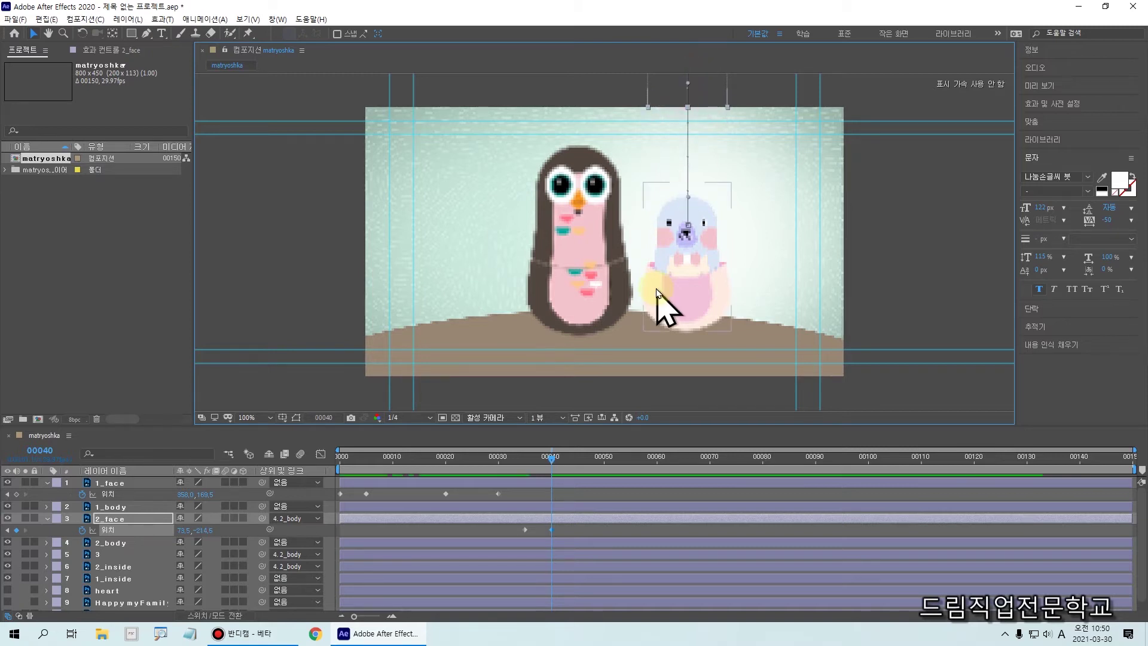
At frame 50, add a position keyframe that holds the 2_face layer at its raised position
mouse_move(683, 262)
left_mouse_down()
mouse_move(686, 118)
mouse_move(749, 115)
mouse_move(775, 134)
mouse_move(788, 254)
left_mouse_up()
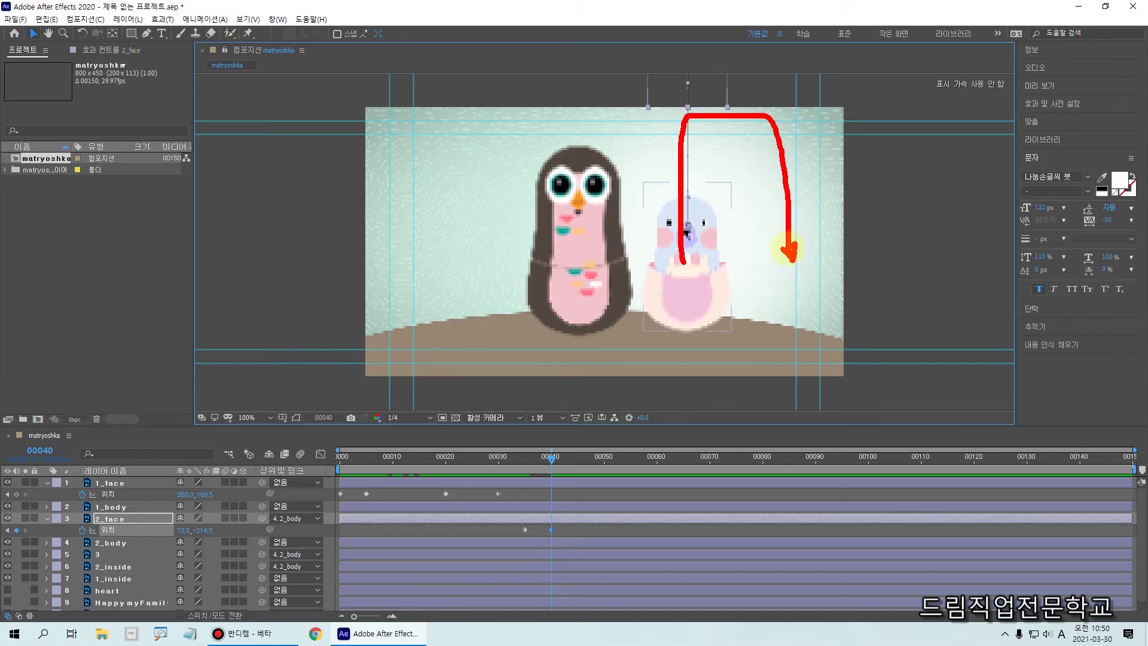
mouse_move(703, 119)
left_mouse_down()
mouse_move(685, 36)
mouse_move(668, 71)
mouse_move(696, 64)
mouse_move(685, 41)
left_mouse_up()
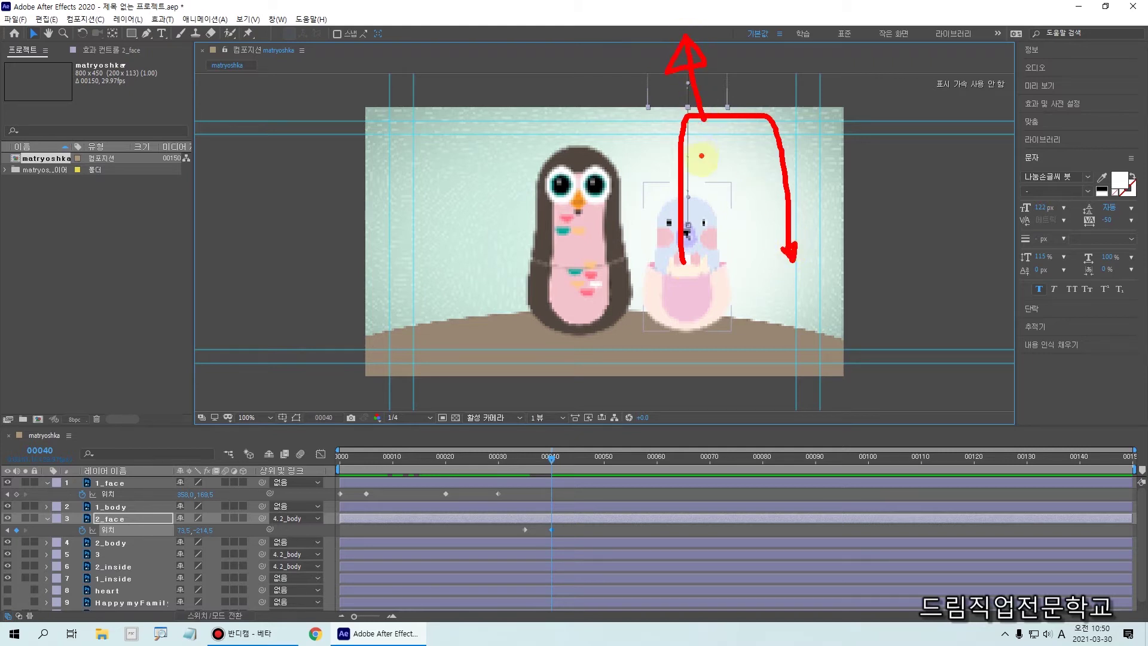
key("Escape")
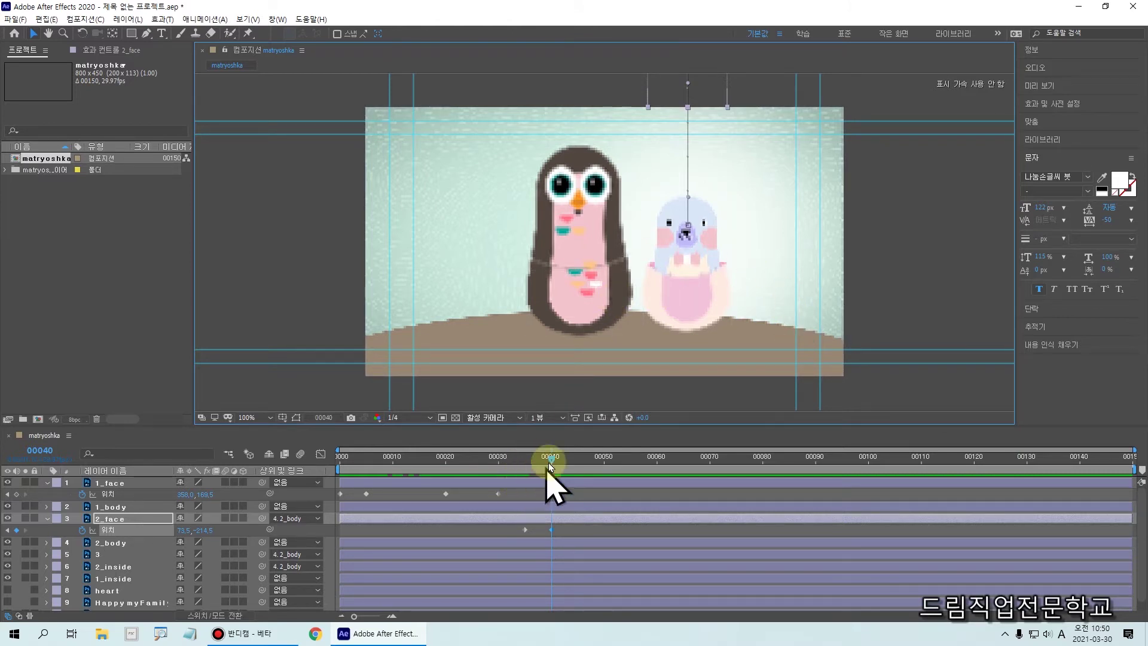
left_click_drag(555, 459, 606, 469)
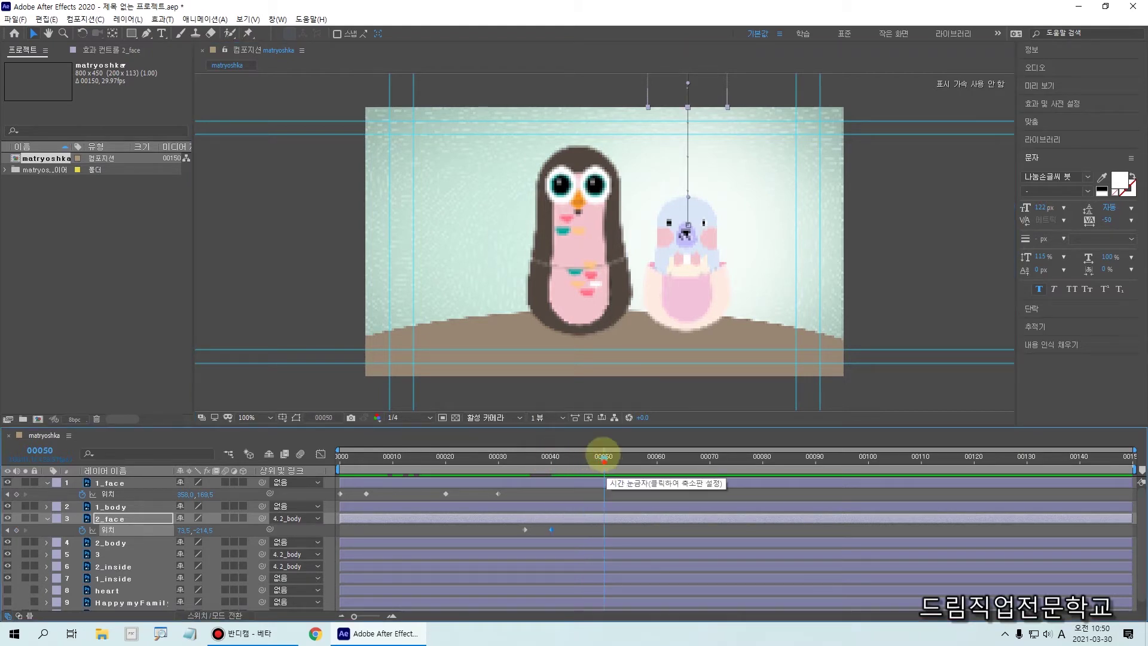
mouse_move(595, 440)
left_mouse_down()
mouse_move(615, 475)
mouse_move(601, 592)
left_mouse_up()
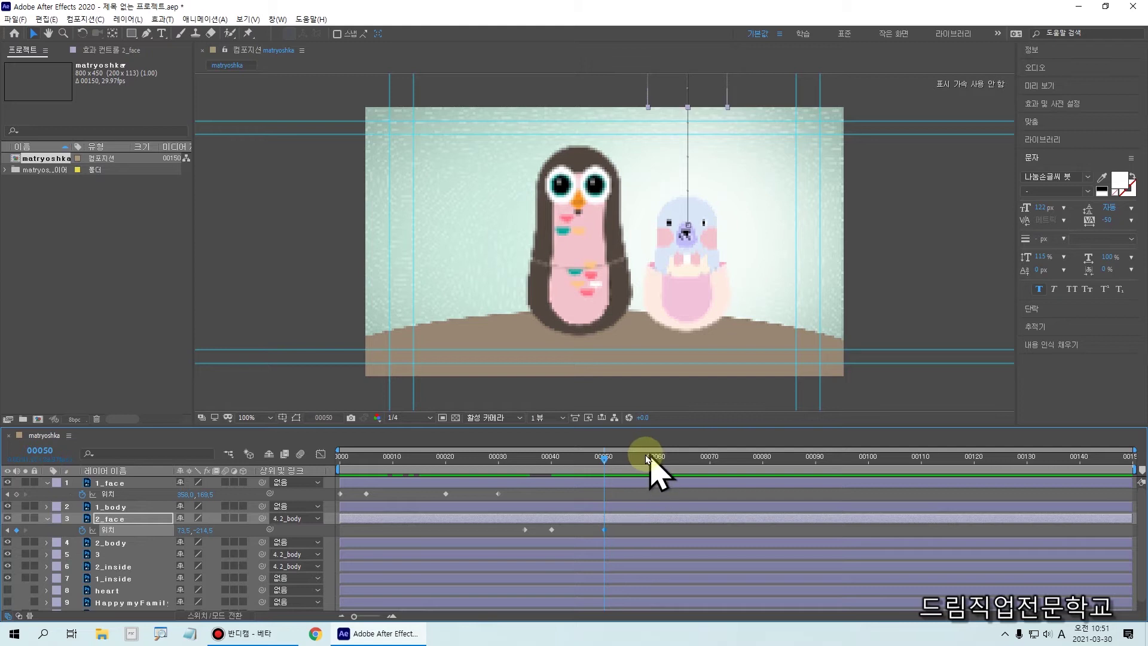
At frame 60, lower the 2_face layer straight down onto the pink doll's body, to a Y position of 71.5
left_click_drag(632, 464, 658, 475)
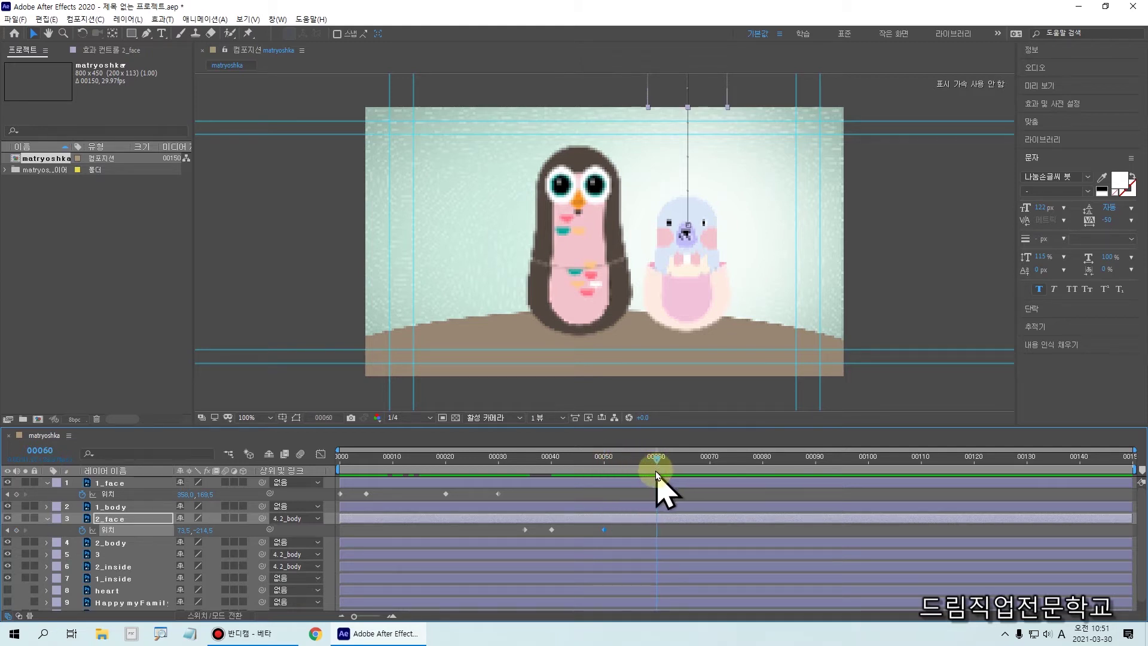
left_click_drag(650, 434, 663, 620)
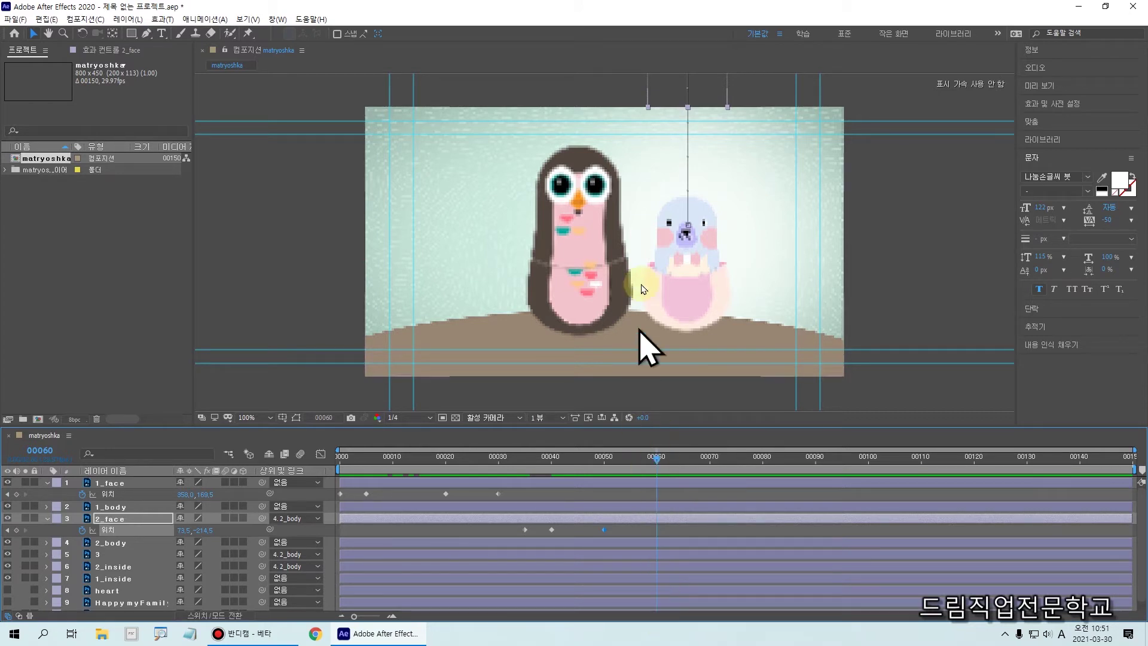
left_click_drag(678, 77, 668, 248)
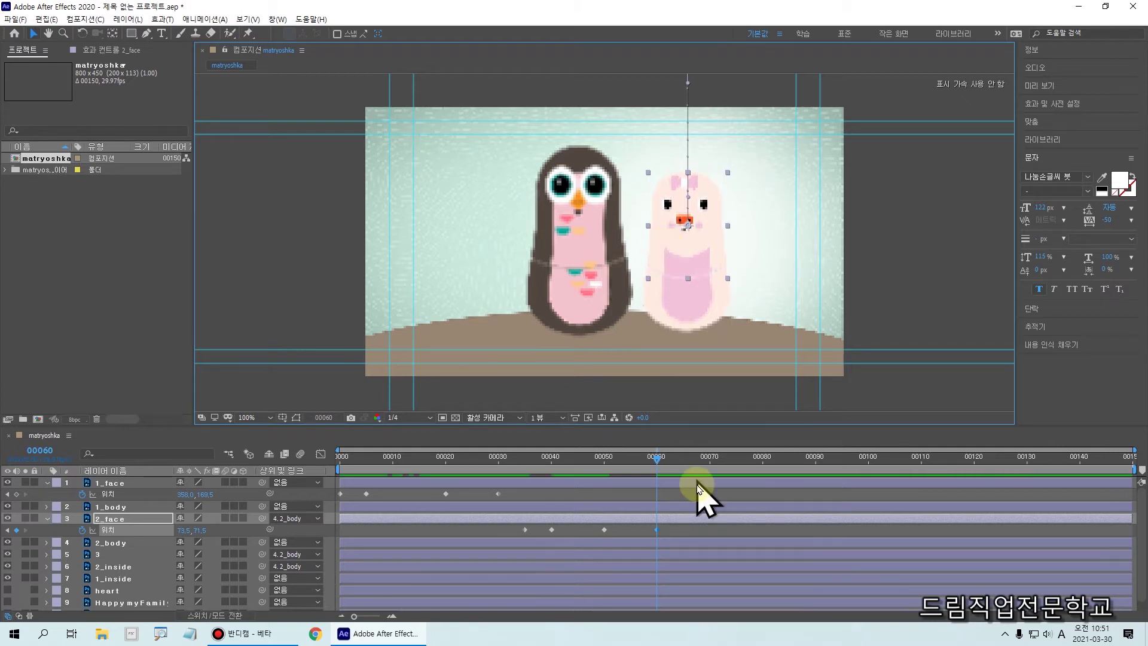
Enable position keyframing on layer 3, the blue doll, with a first keyframe at frame 40
left_click(657, 456)
left_click_drag(657, 459, 664, 500)
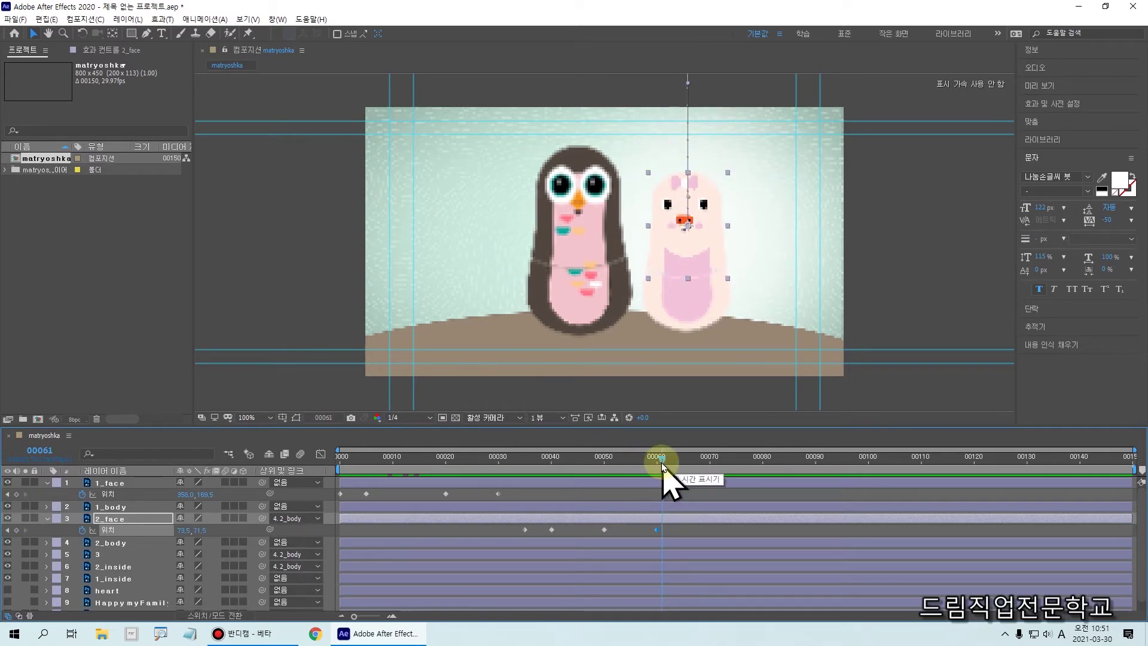
mouse_move(664, 464)
left_mouse_down()
mouse_move(553, 469)
mouse_move(584, 472)
mouse_move(557, 479)
mouse_move(546, 456)
mouse_move(543, 594)
left_mouse_up()
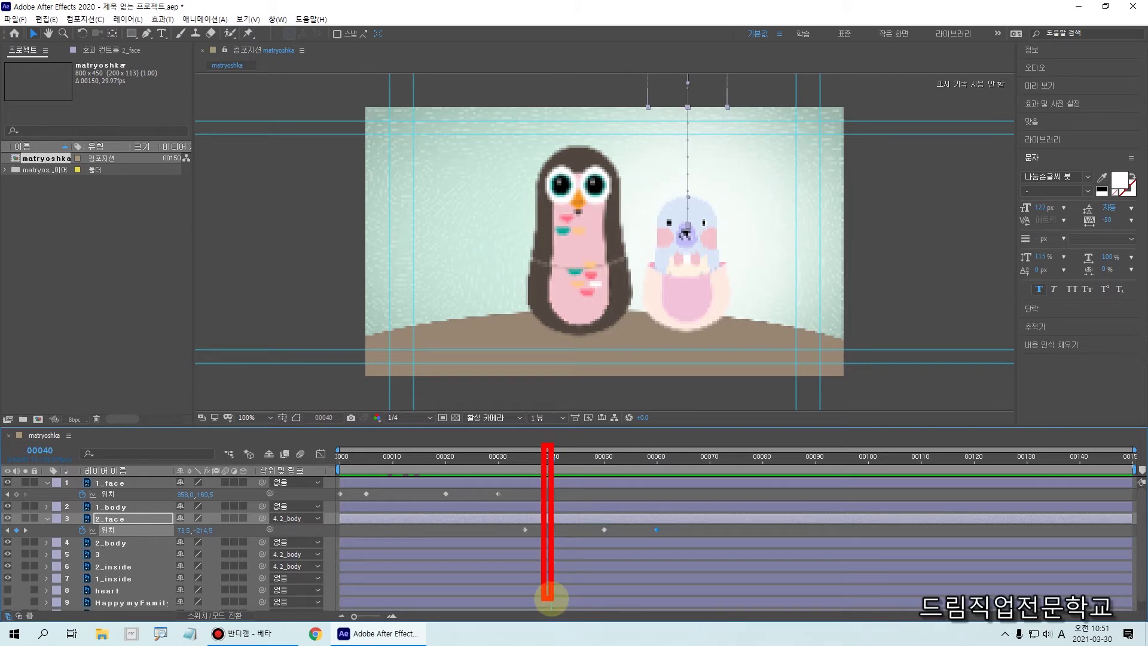
left_click_drag(696, 271, 707, 283)
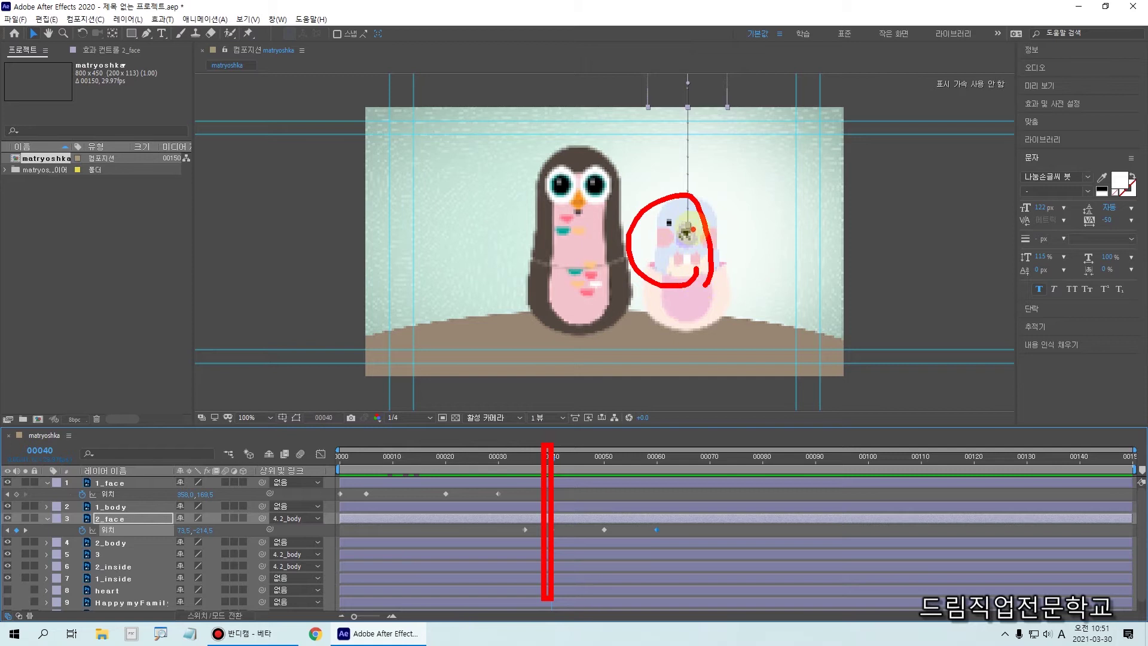
left_click_drag(680, 220, 695, 208)
key("Escape")
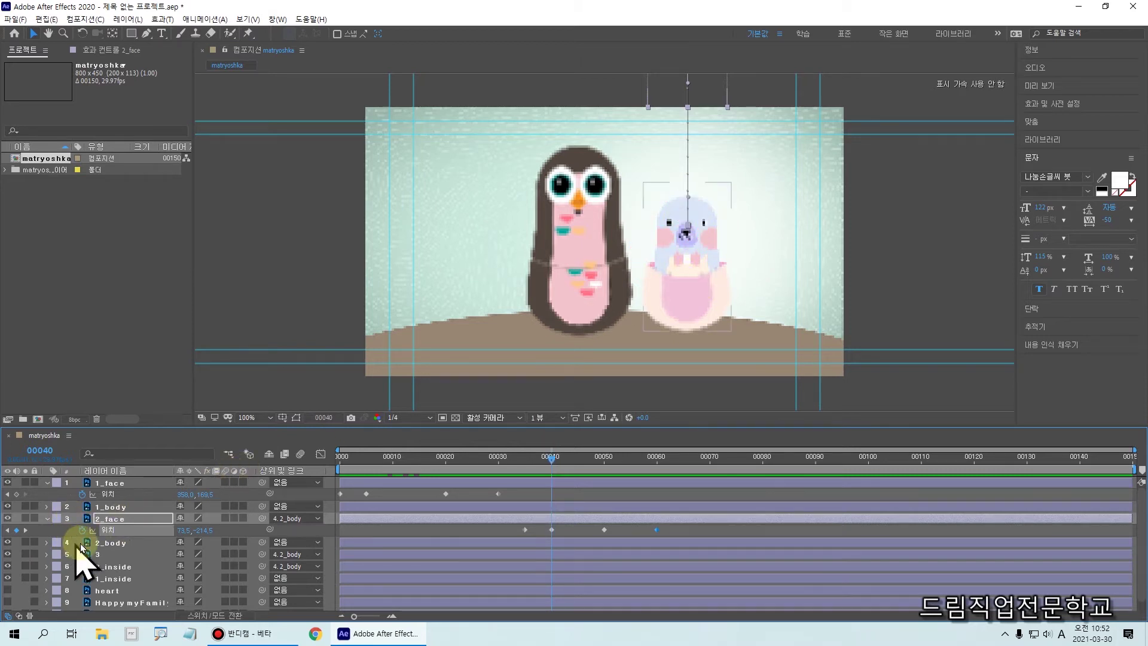
left_click(104, 556)
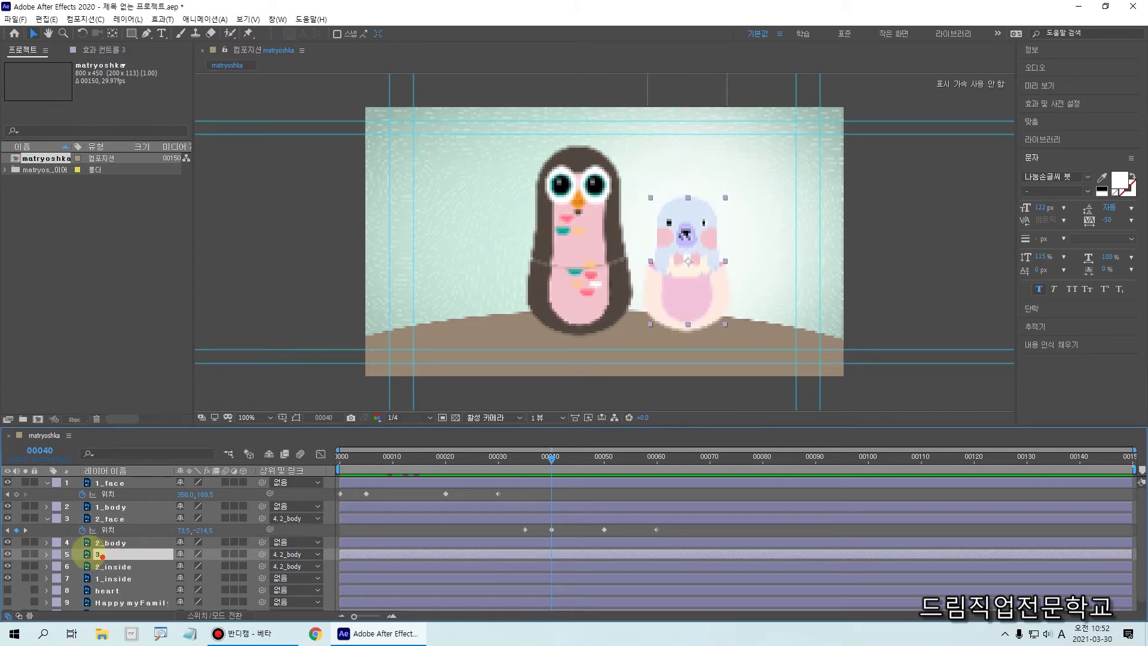
left_click_drag(60, 540, 172, 569)
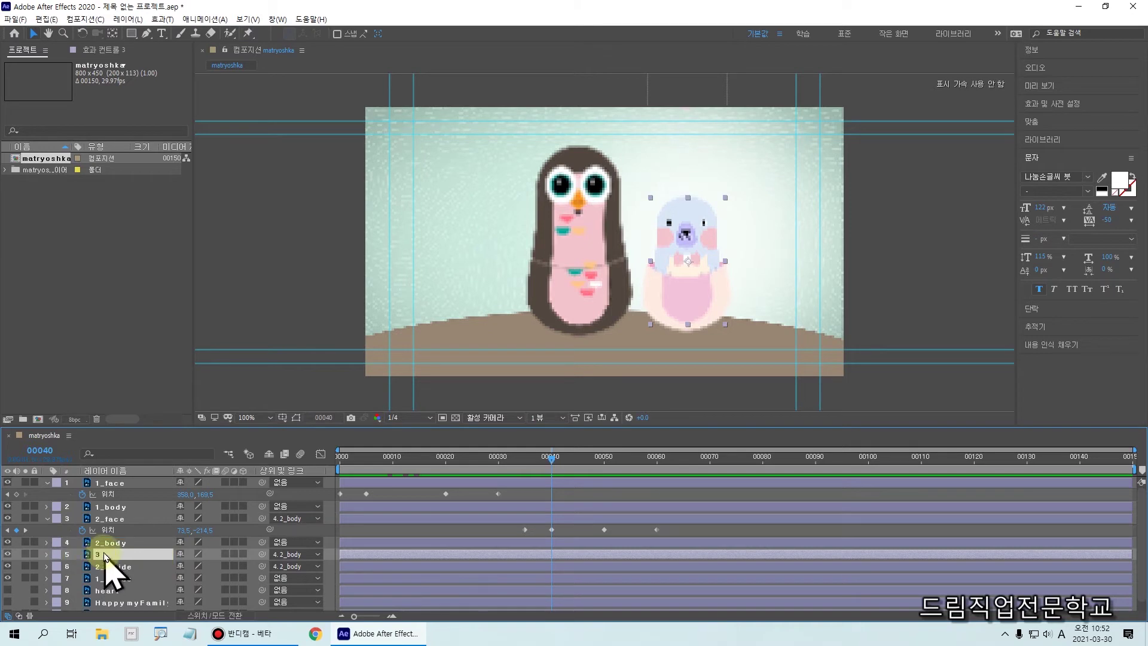
key("p")
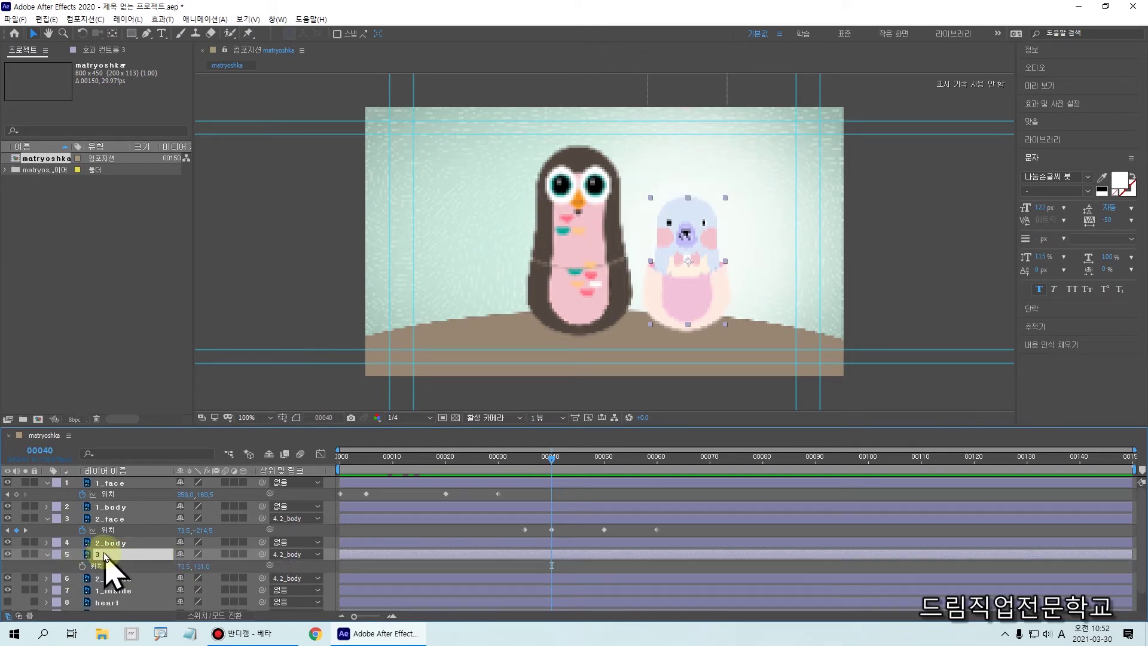
left_click_drag(52, 547, 266, 582)
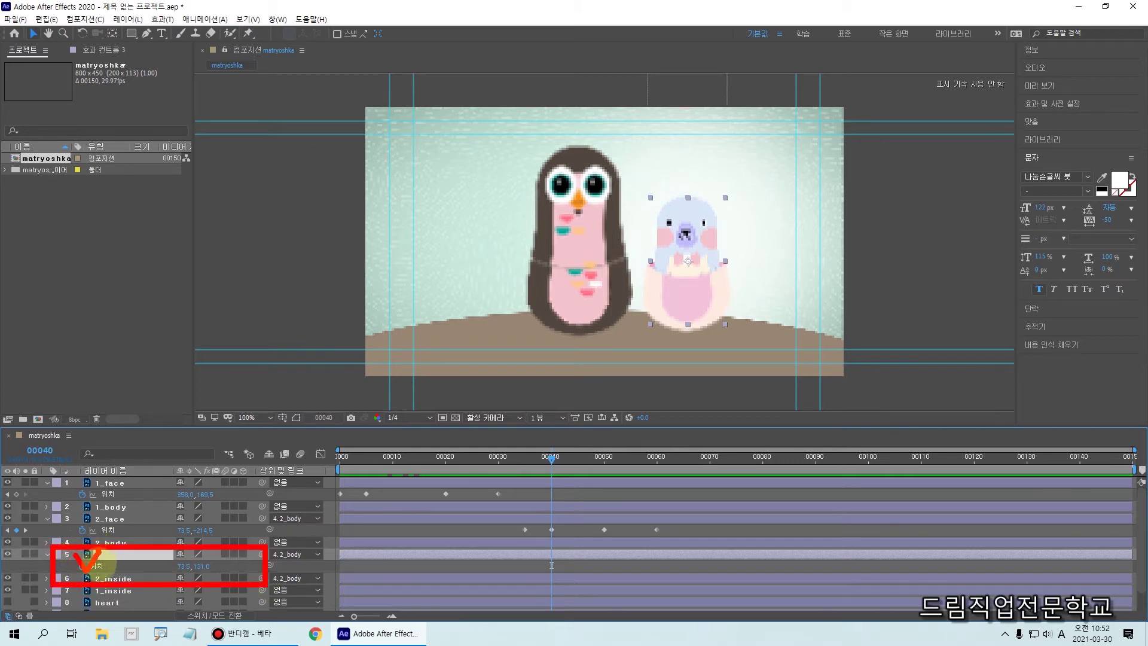
left_click(83, 566)
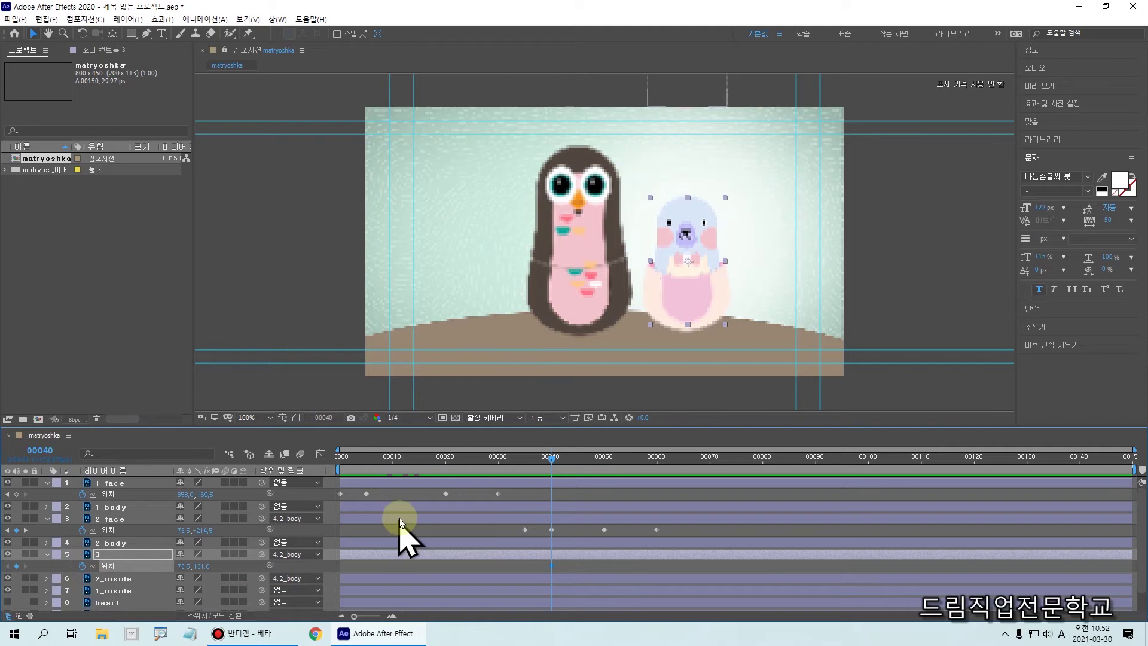
At frame 45, lift layer 3 straight up out of the pink doll's body, to a Y position of 2.9
left_click(555, 460)
left_click_drag(570, 471, 577, 472)
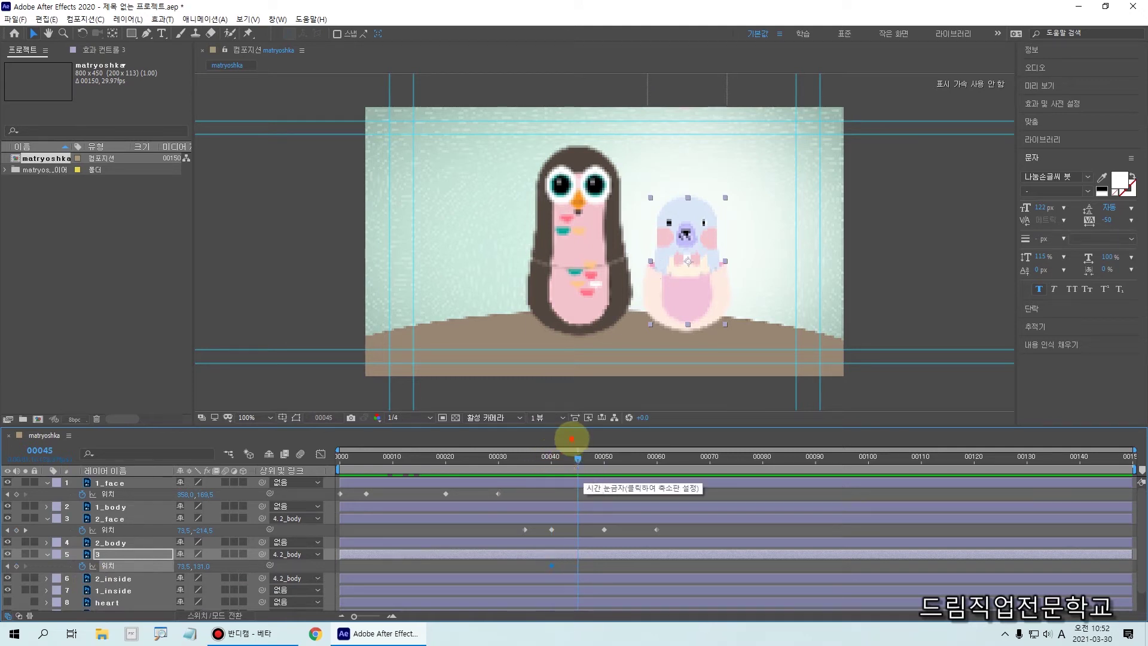
left_click(579, 622)
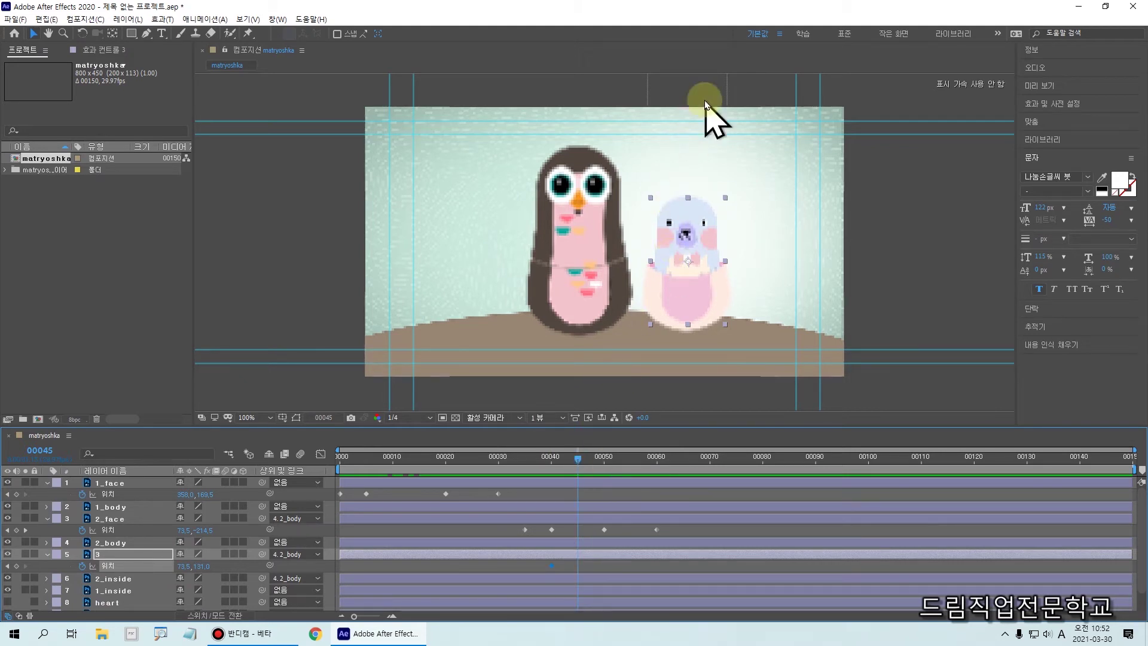
left_click_drag(706, 236, 705, 171)
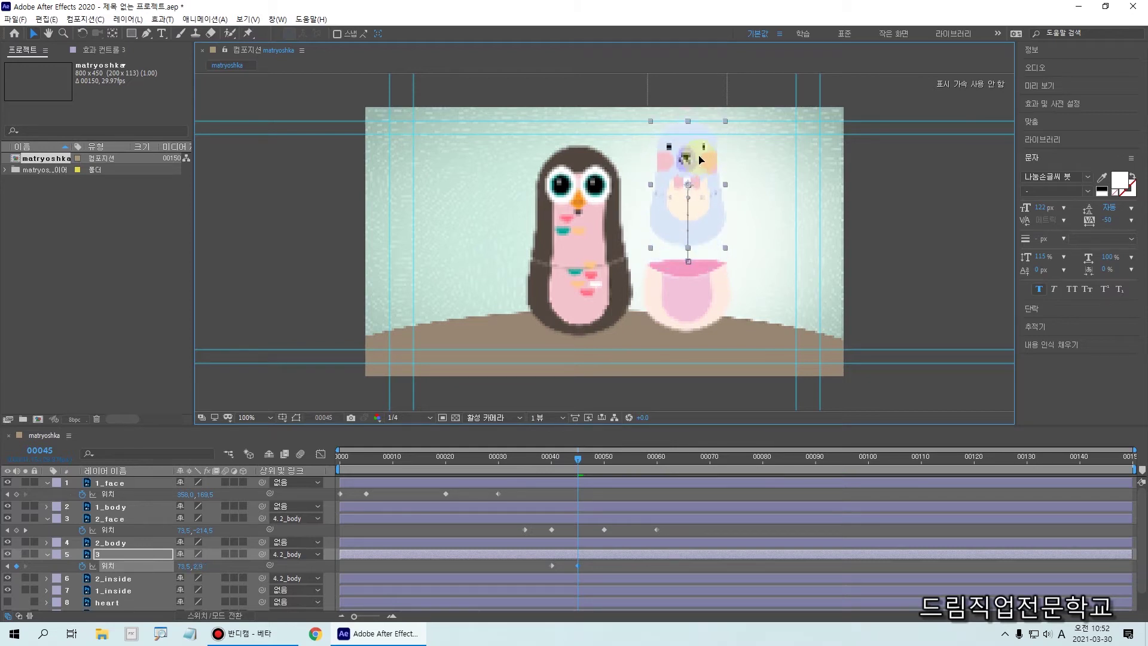
mouse_move(644, 116)
left_mouse_down()
mouse_move(686, 258)
mouse_move(731, 256)
mouse_move(733, 245)
left_mouse_up()
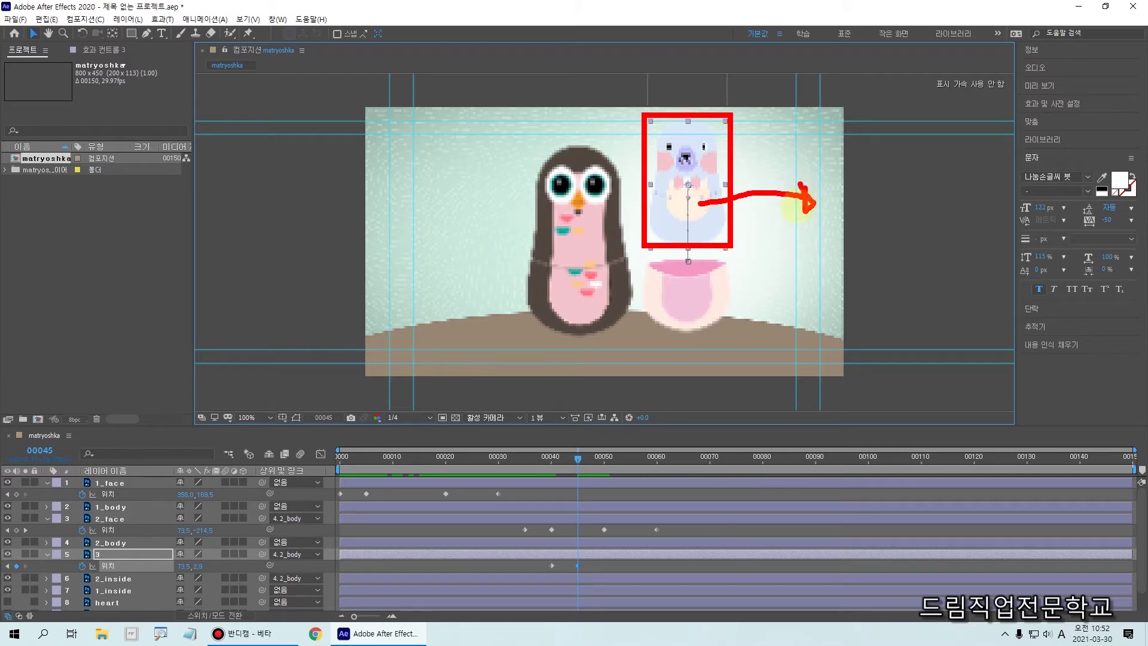
At frame 50, shift layer 3 horizontally to the right of the pink doll, to an X position of 232.5
left_click(604, 459)
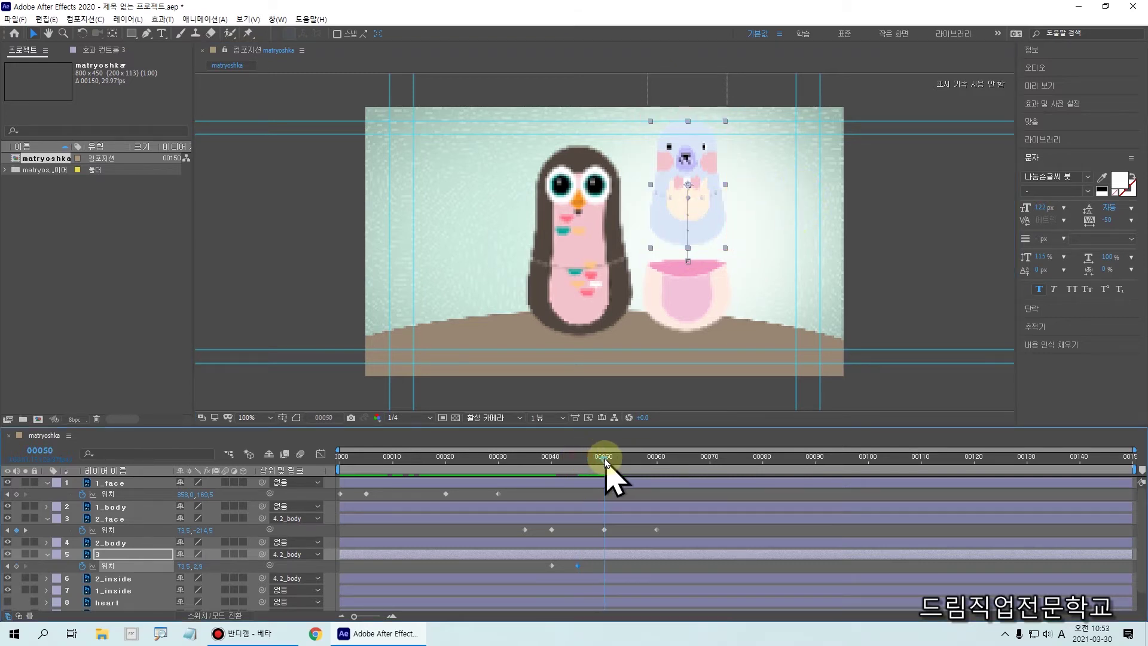
left_click(702, 213)
left_click_drag(736, 212, 792, 219)
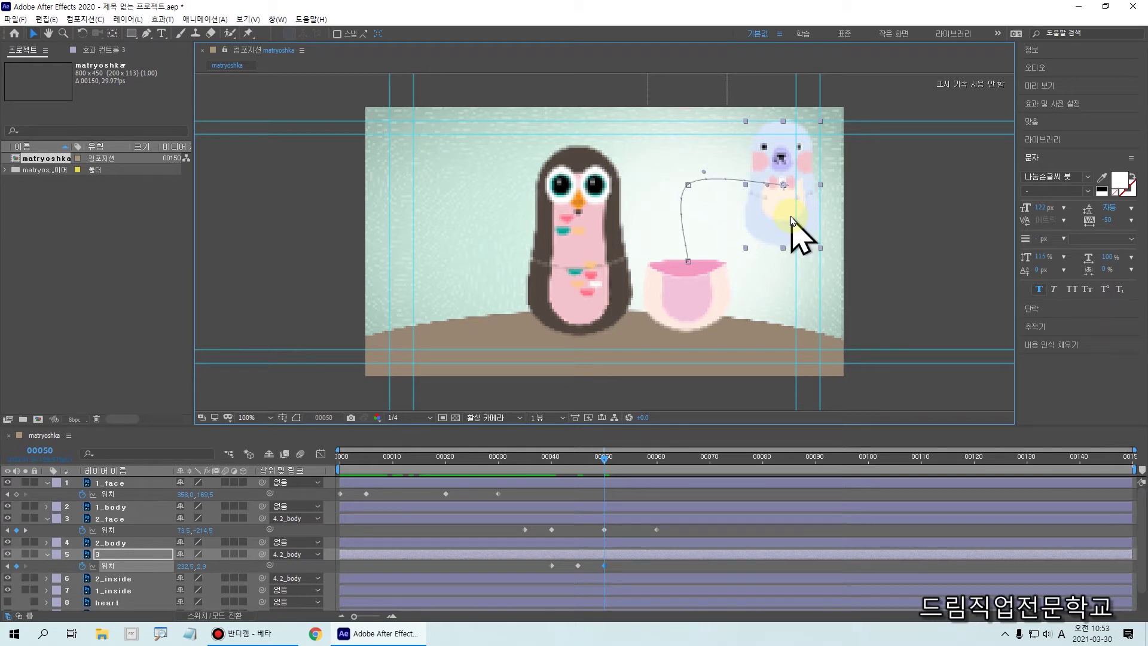
left_click(693, 279)
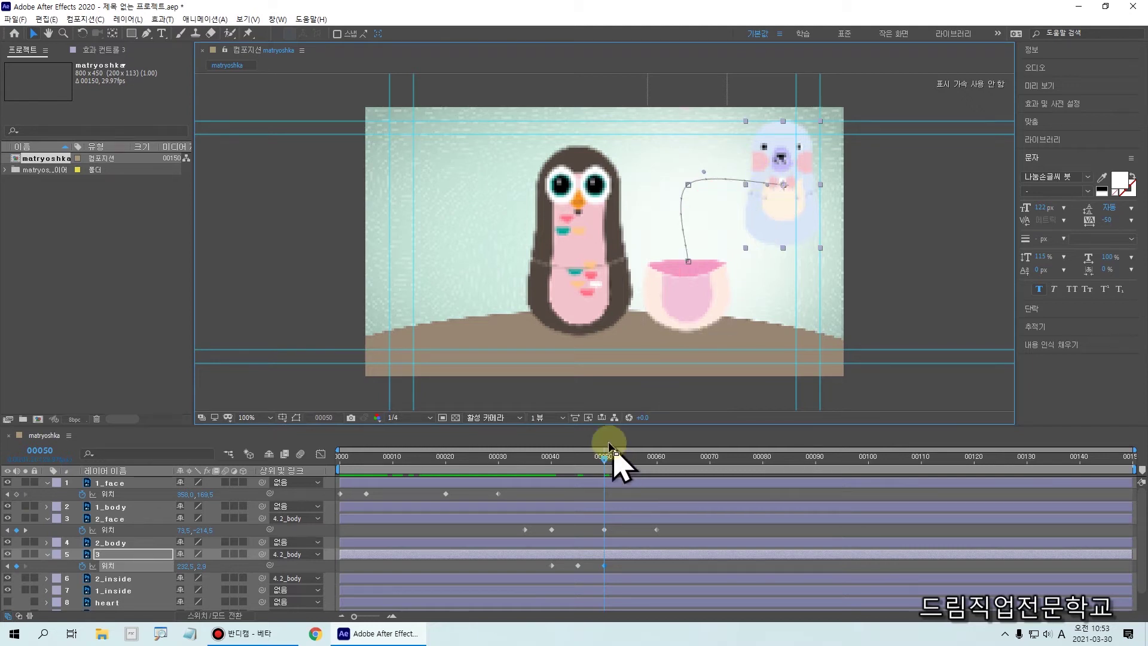
At frame 60, lower layer 3 straight down onto the ground beside the pink doll, to a Y position of 149.9
left_click_drag(616, 463, 656, 464)
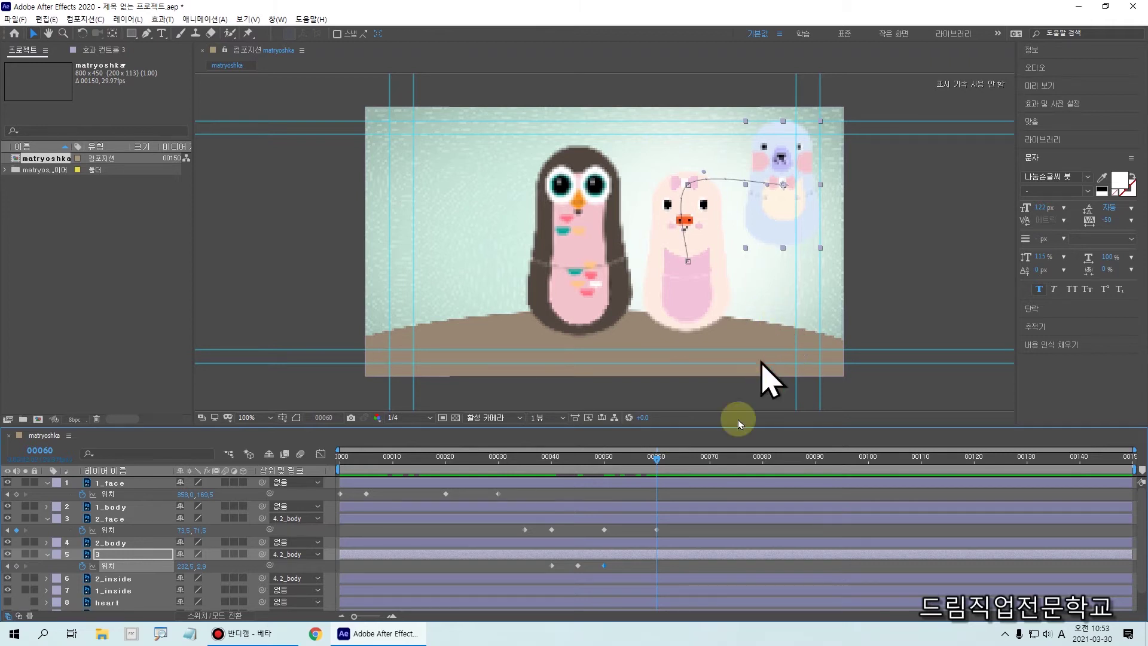
left_click_drag(654, 439, 658, 597)
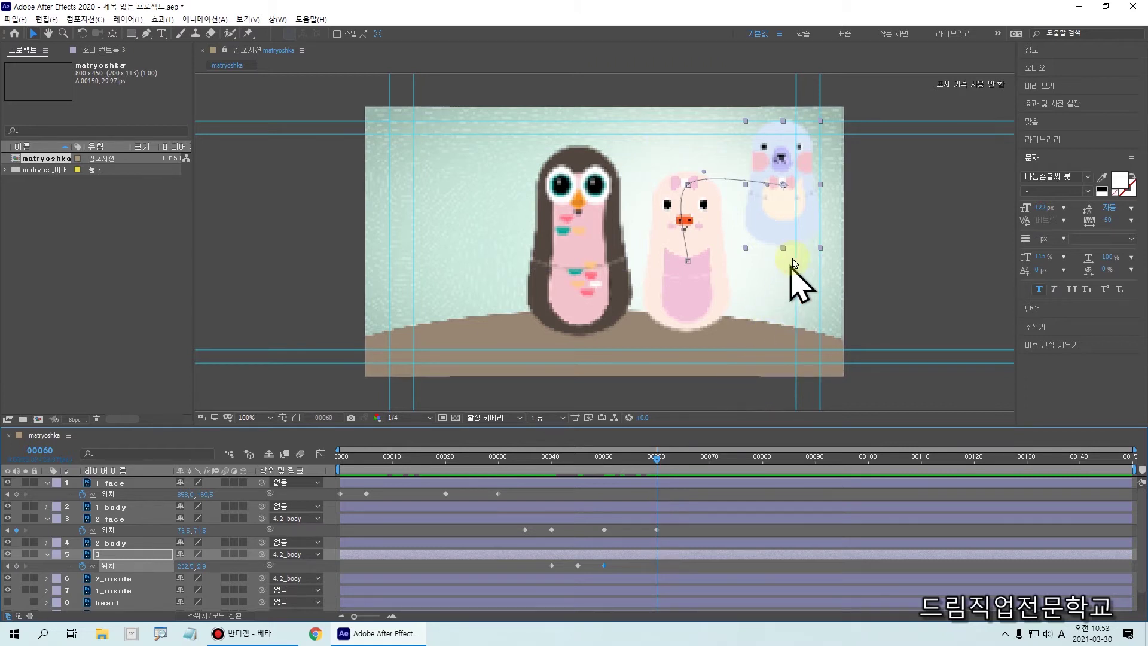
left_click_drag(792, 232, 786, 315)
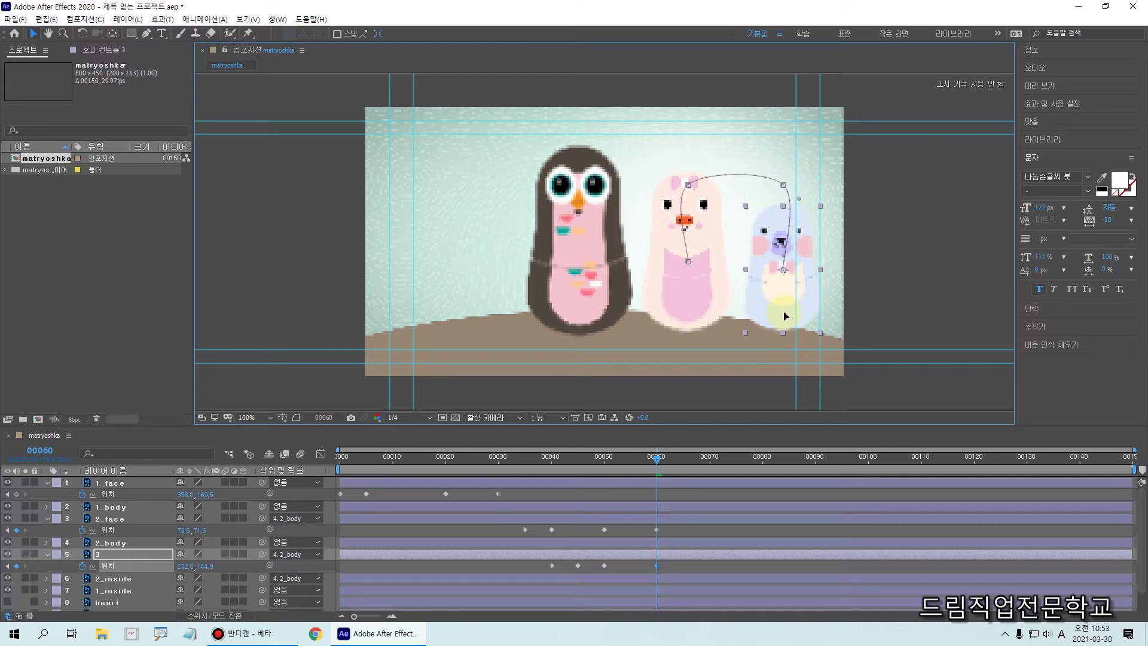
left_click_drag(786, 316, 786, 318)
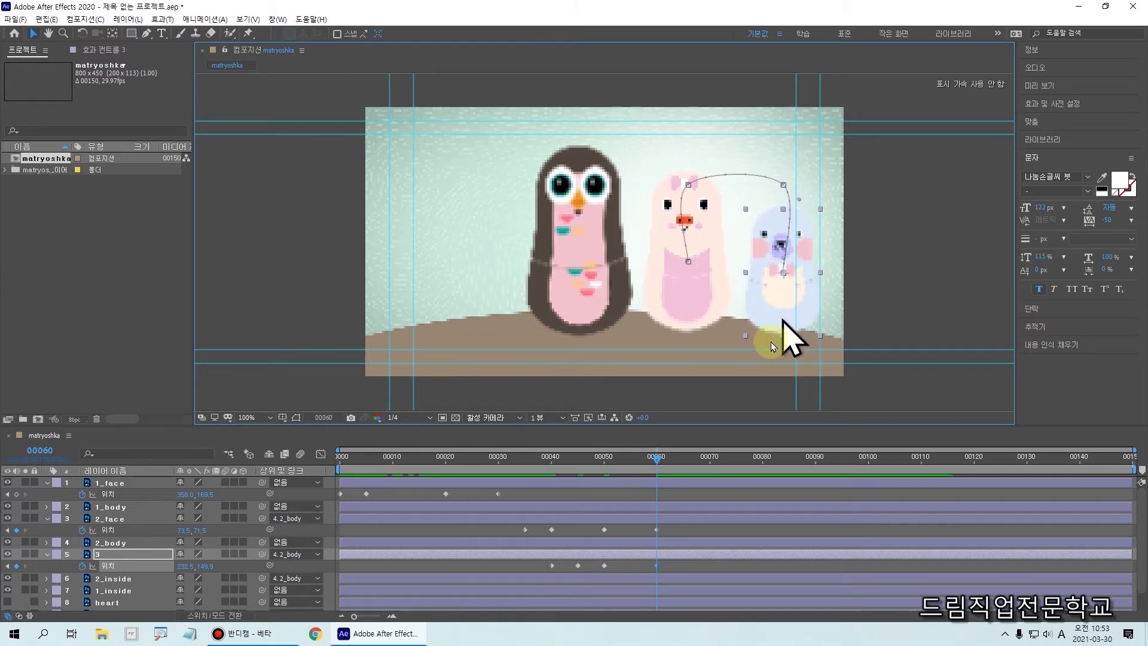
mouse_move(656, 468)
left_mouse_down()
mouse_move(294, 513)
mouse_move(384, 512)
mouse_move(474, 500)
mouse_move(363, 505)
mouse_move(371, 493)
mouse_move(641, 474)
mouse_move(682, 461)
mouse_move(657, 459)
left_mouse_up()
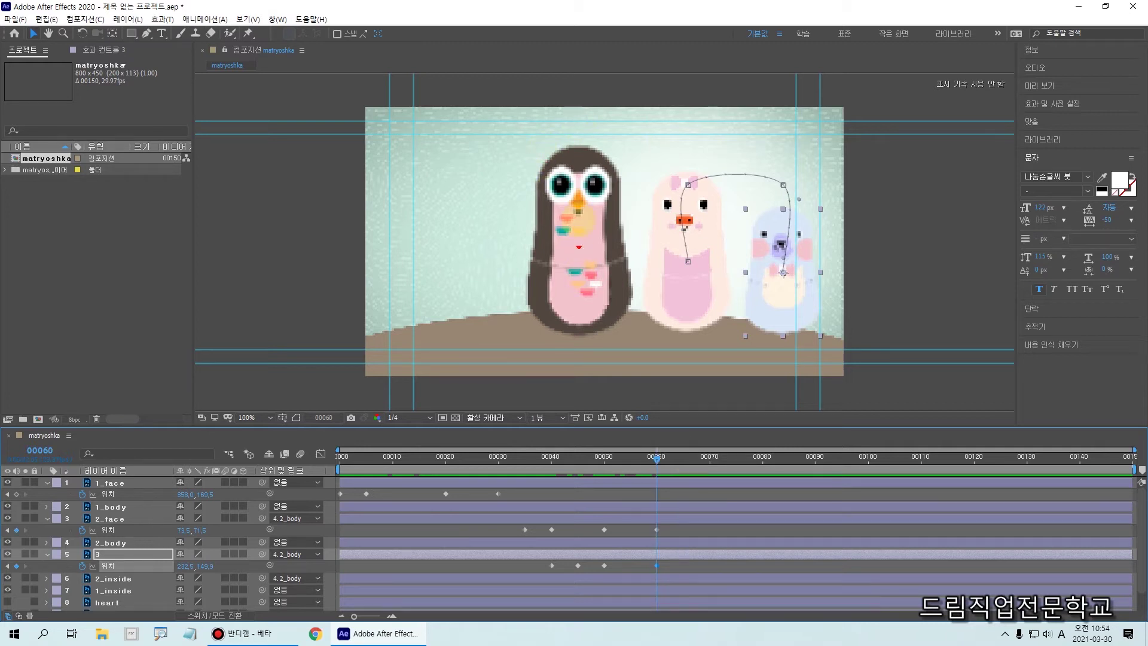
Scrub back through frames 60 to 7 to examine how layer 3 leaves the pink body and how its motion path curves
left_click_drag(657, 463, 530, 486)
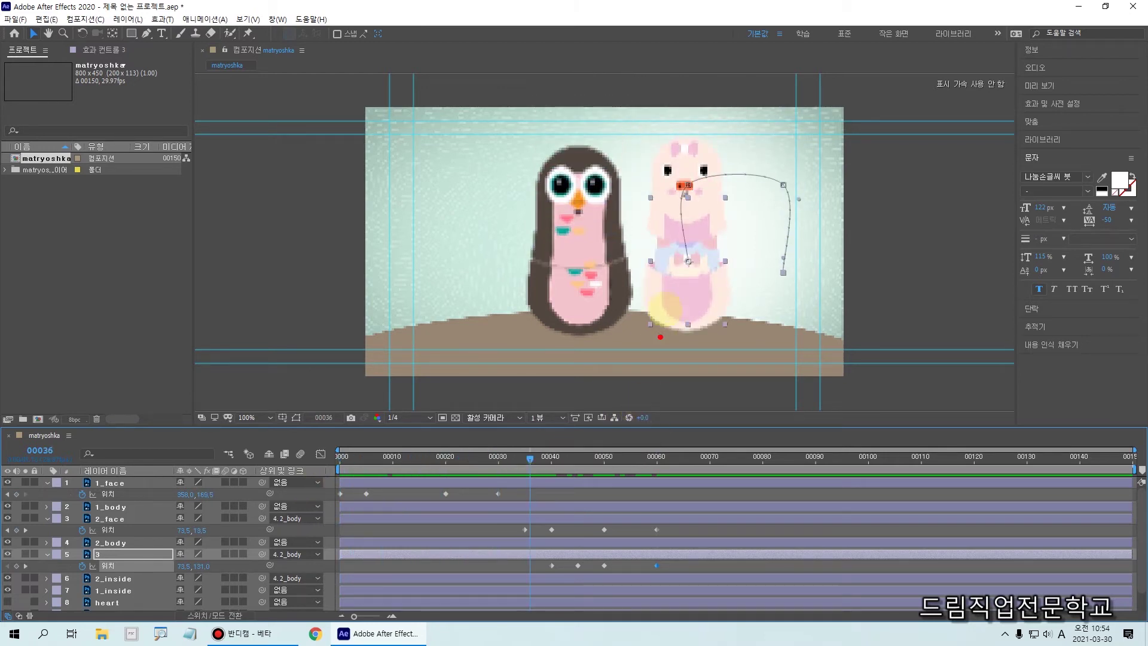
left_click(536, 467)
left_click_drag(539, 470, 567, 469)
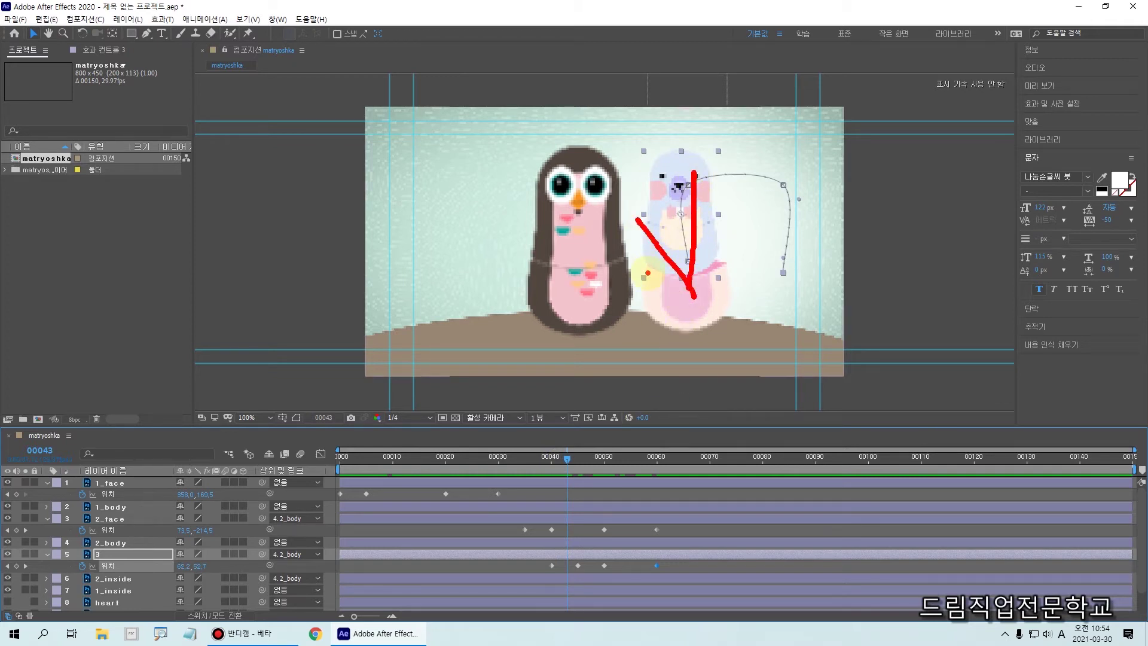
mouse_move(706, 292)
left_mouse_down()
mouse_move(671, 240)
mouse_move(616, 212)
left_mouse_up()
mouse_move(642, 163)
left_mouse_down()
mouse_move(757, 162)
mouse_move(789, 210)
left_mouse_up()
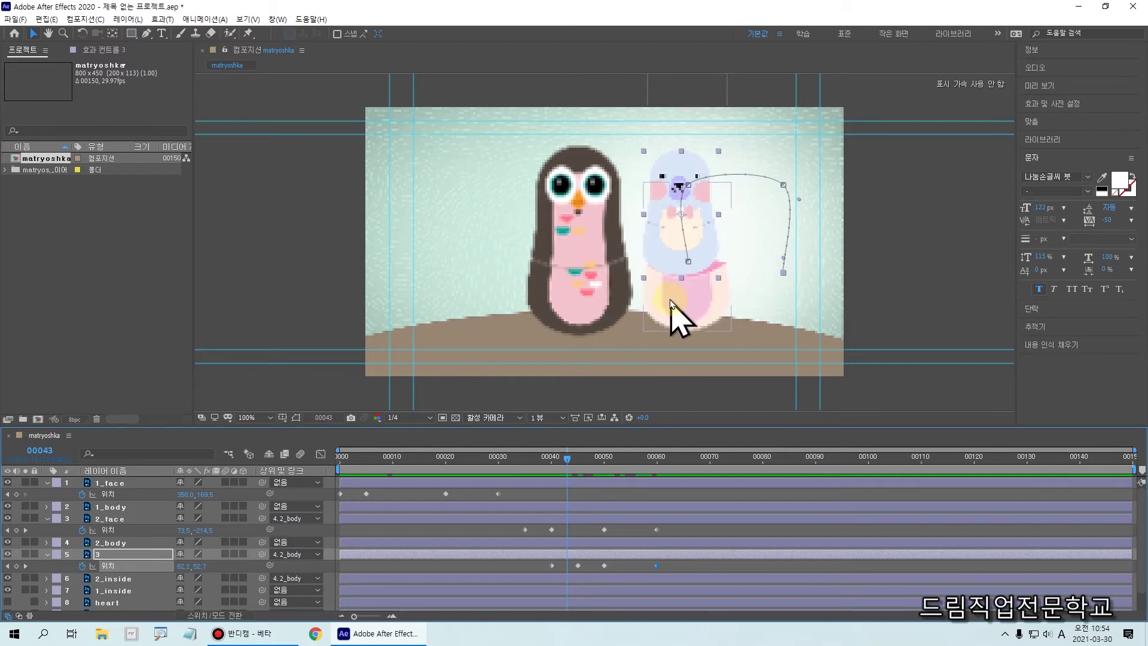
left_click_drag(567, 459, 378, 531)
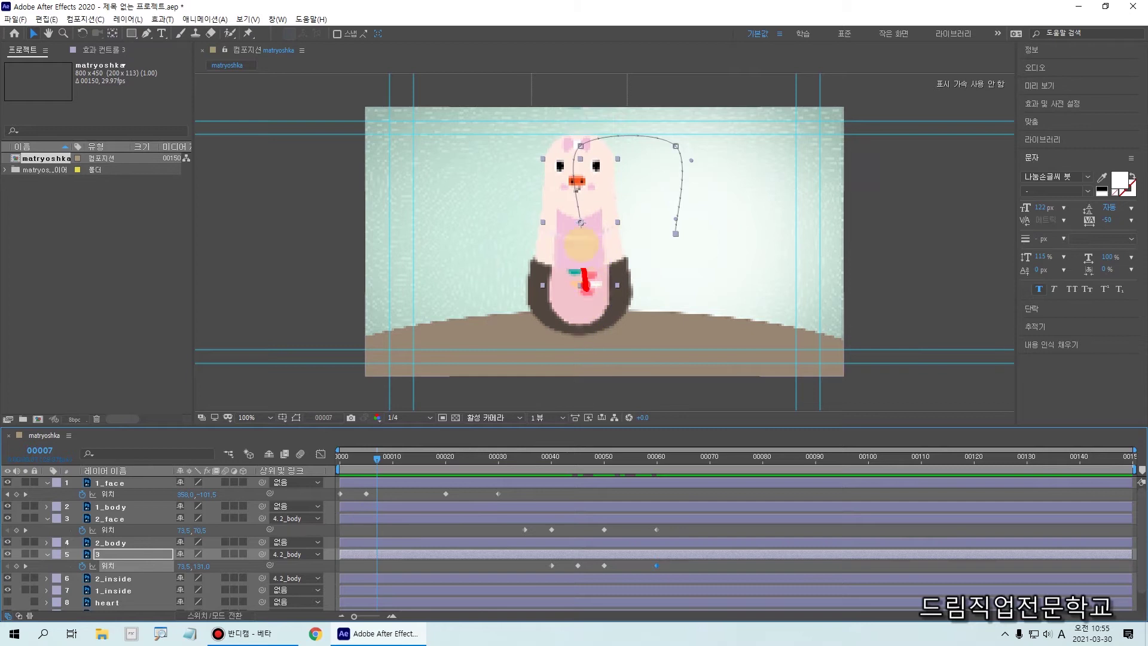
left_click_drag(585, 283, 579, 145)
left_click_drag(681, 150, 685, 302)
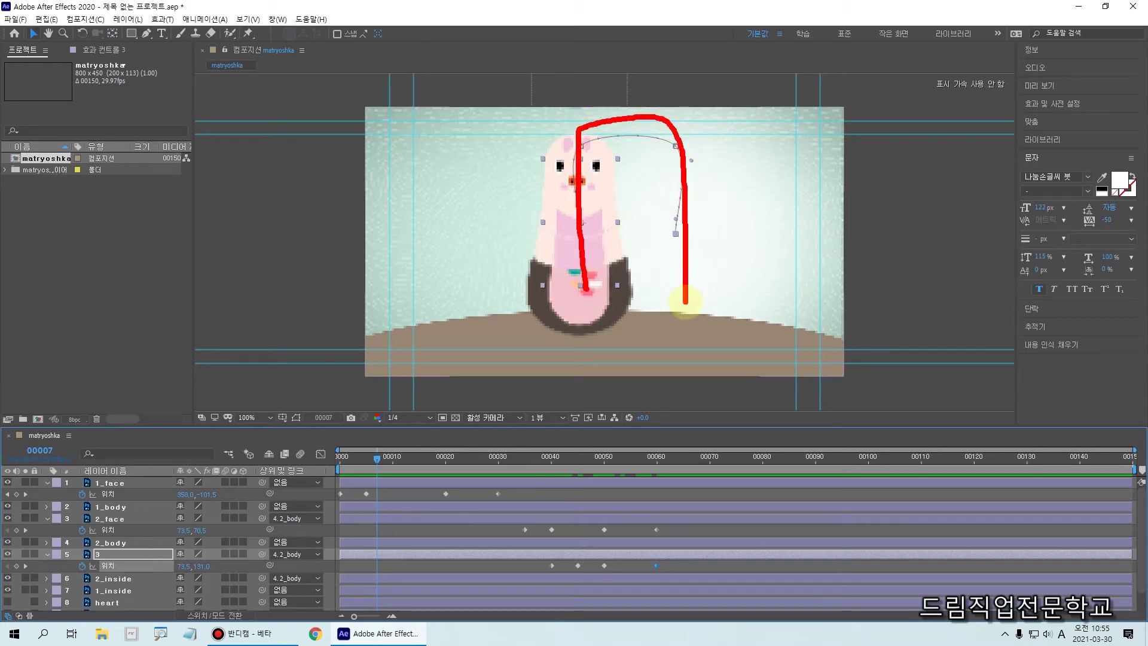
At frame 5, display the 2_body layer's motion path and select its raised point above the doll to inspect the direction handles
left_click_drag(378, 458, 362, 459)
left_click(367, 459)
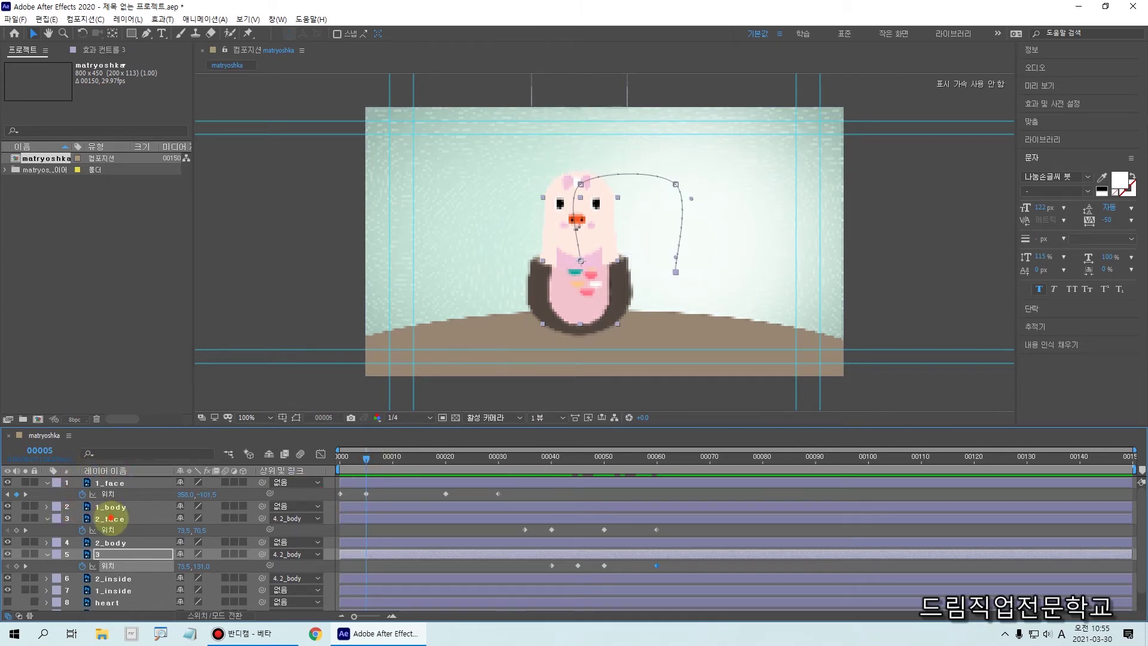
left_click(113, 544)
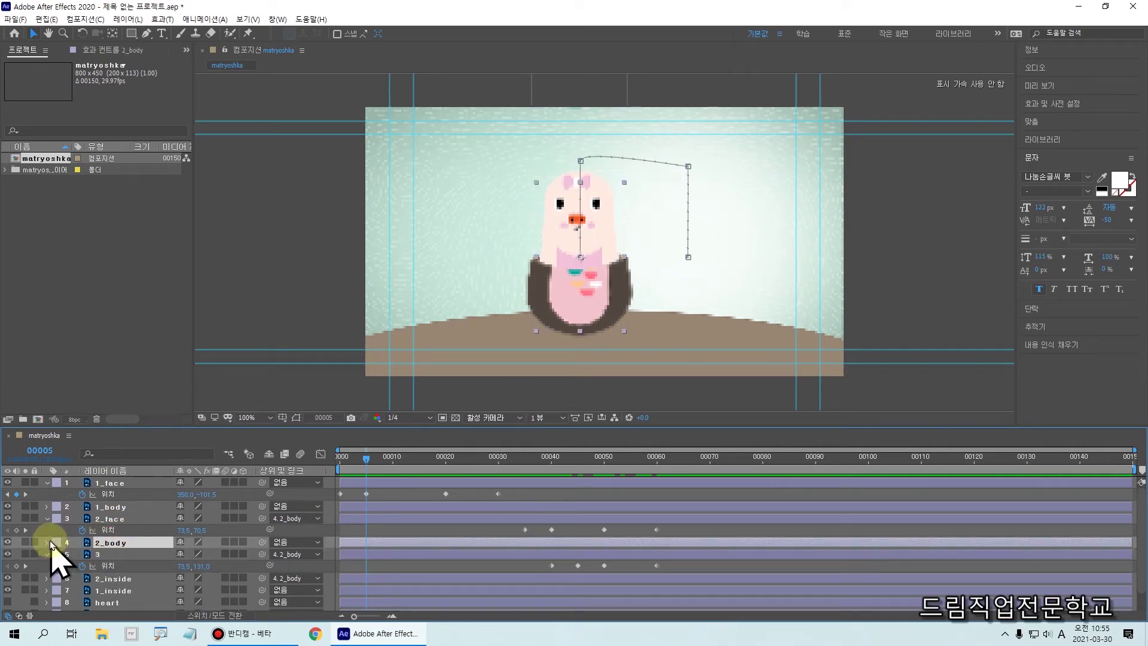
mouse_move(53, 550)
left_mouse_down()
mouse_move(182, 553)
mouse_move(137, 544)
mouse_move(153, 523)
left_mouse_up()
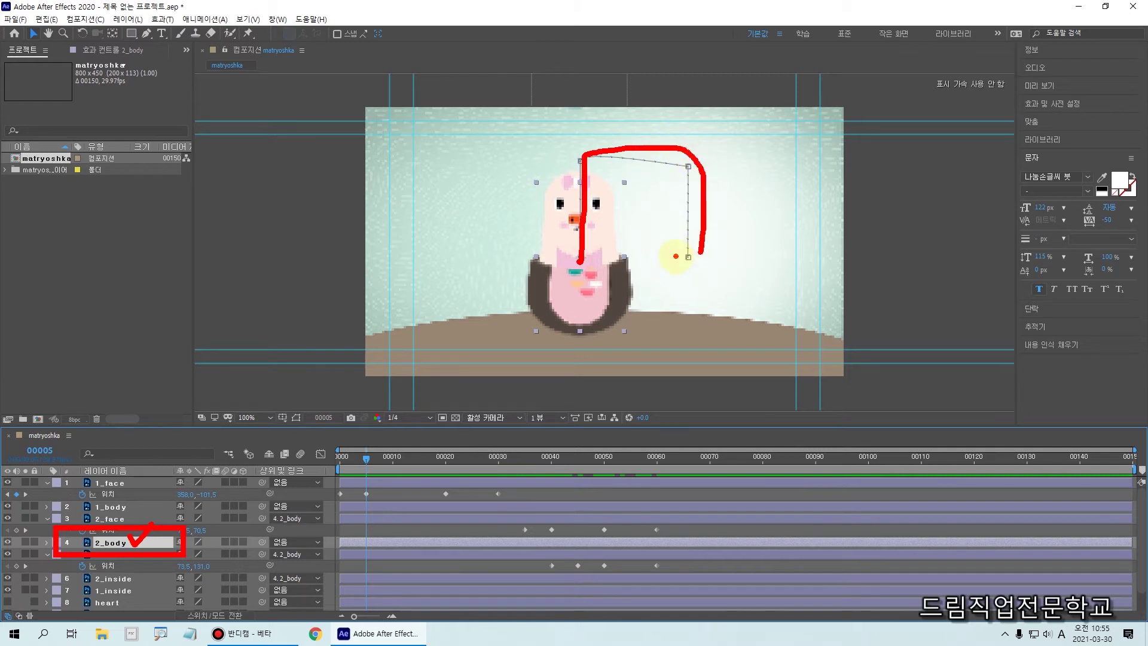
key("Escape")
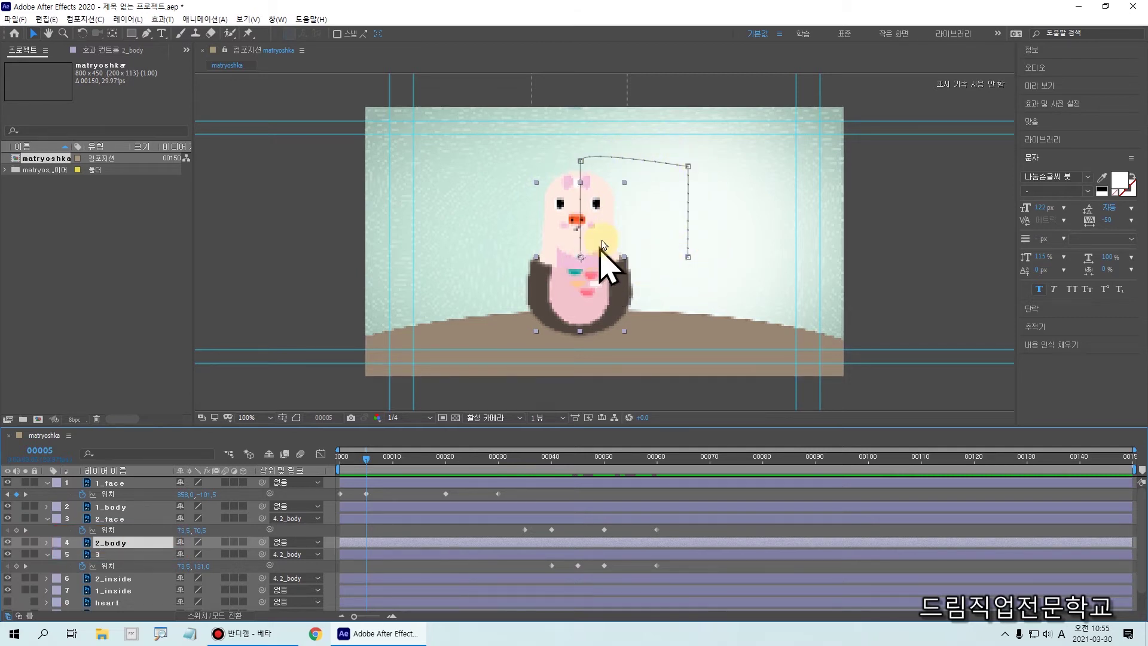
left_click(581, 161)
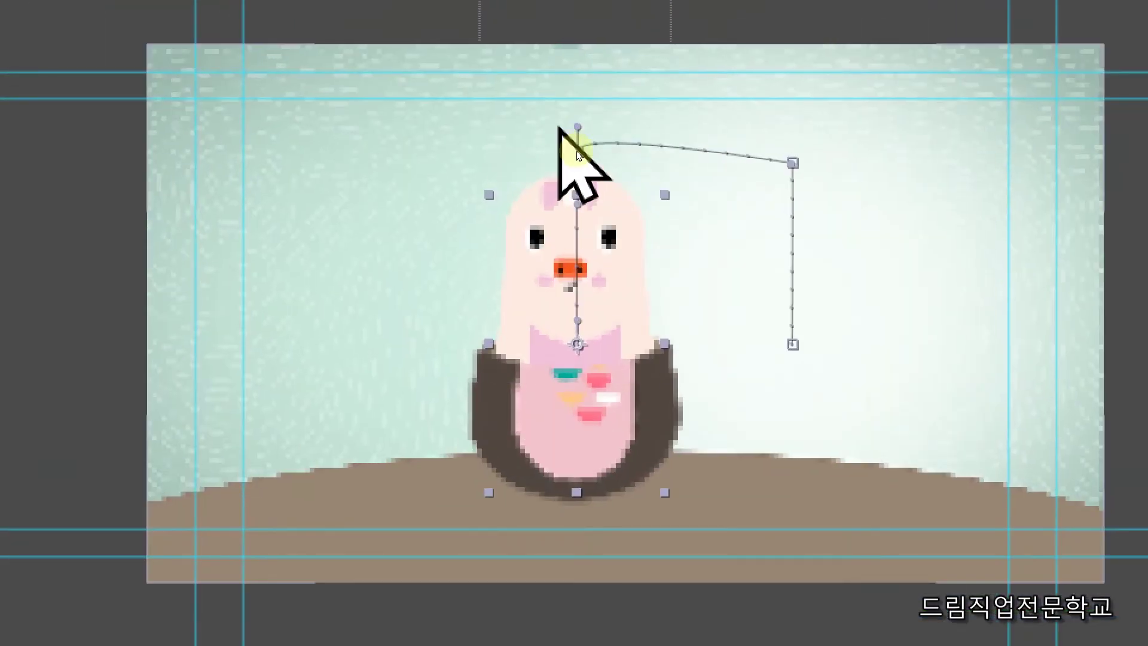
left_click(590, 145)
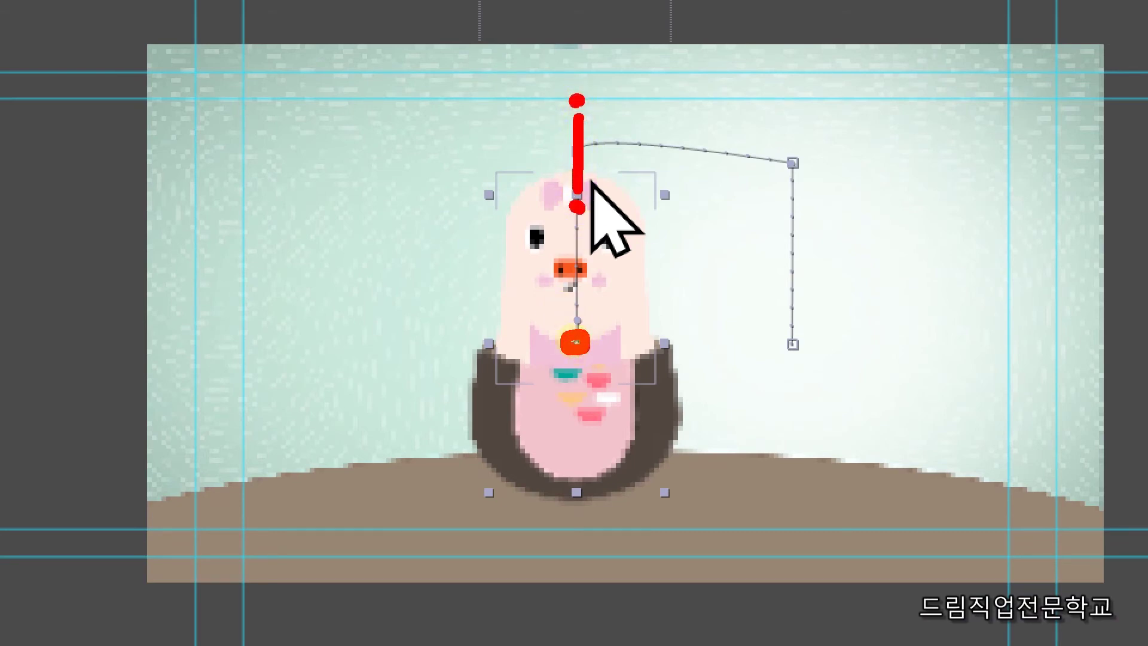
Try moving the lower direction handle on the 2_body motion path up along the vertical segment and back down
left_click_drag(577, 323, 583, 279)
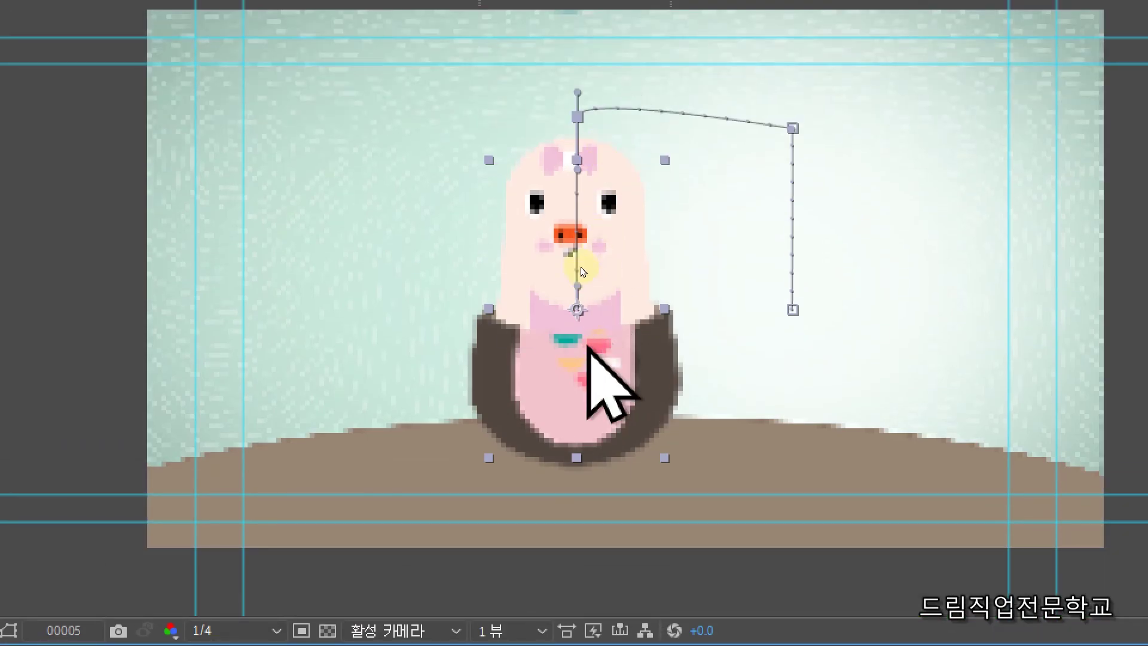
mouse_move(577, 286)
left_mouse_down()
mouse_move(628, 282)
mouse_move(620, 237)
mouse_move(644, 235)
mouse_move(571, 217)
mouse_move(583, 206)
mouse_move(584, 150)
mouse_move(578, 191)
left_mouse_up()
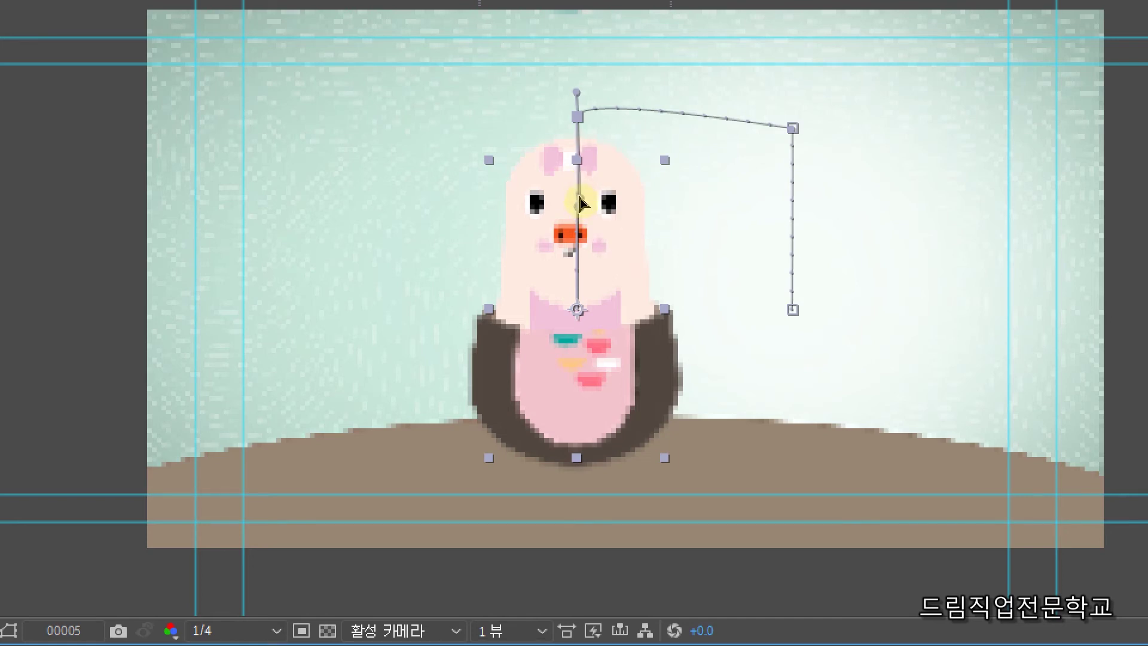
left_click_drag(577, 192, 580, 283)
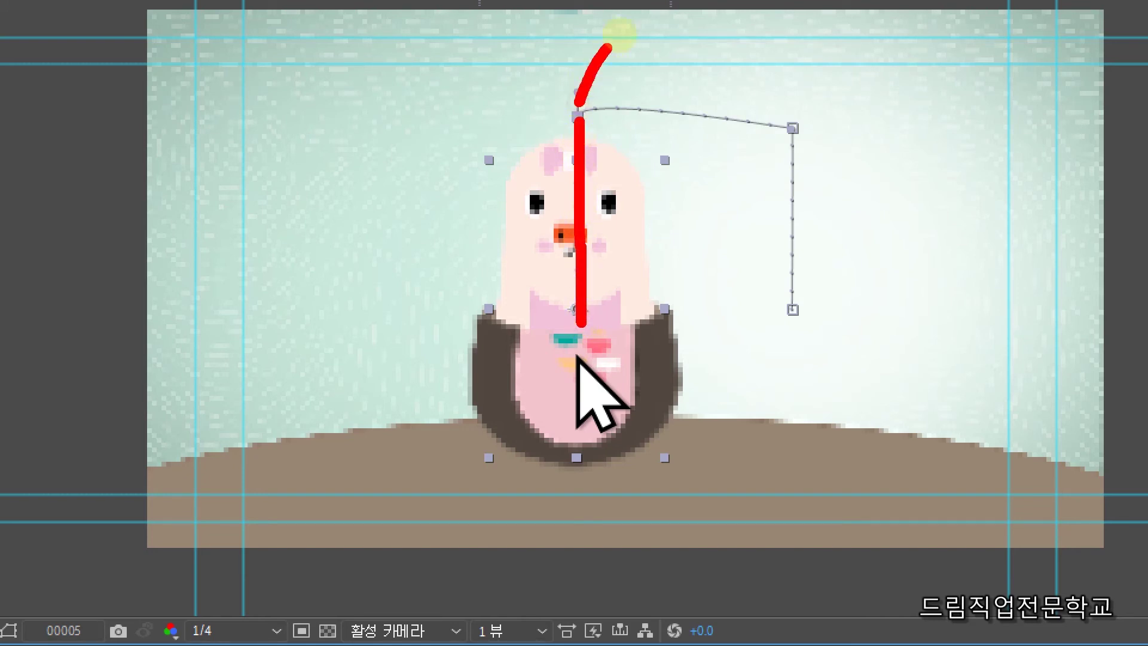
Pull the upper direction handle of the 2_body path's raised point up and outward to round the arc toward the landing side
mouse_move(608, 46)
left_mouse_down()
mouse_move(691, 21)
mouse_move(725, 28)
left_mouse_up()
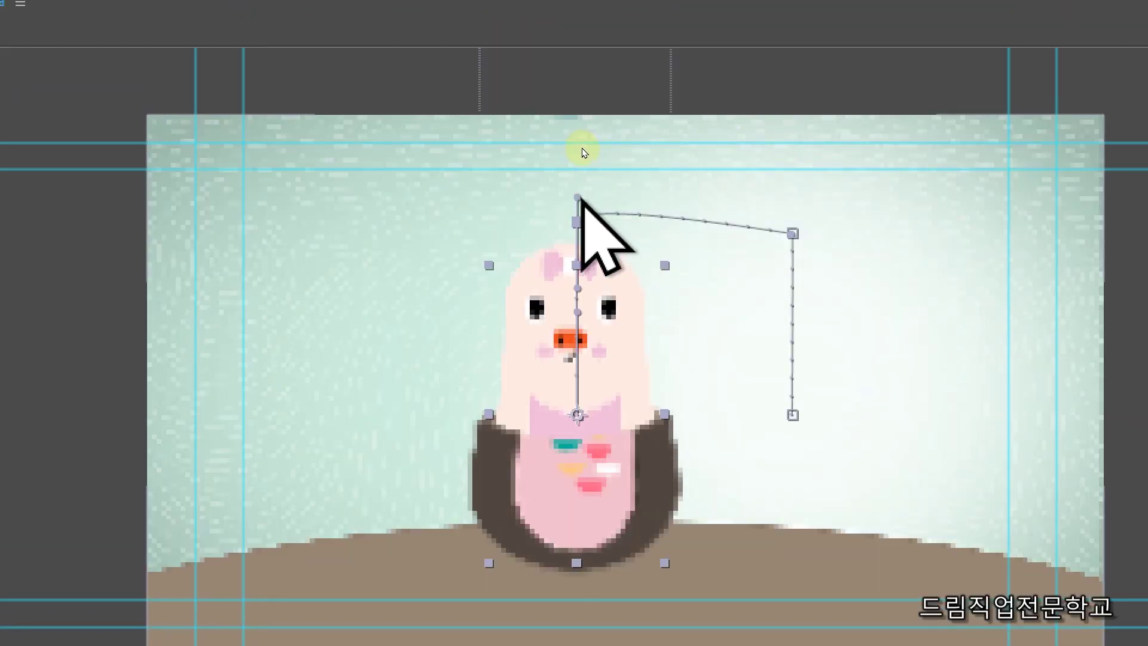
left_click_drag(579, 198, 701, 56)
left_click_drag(701, 110, 619, 173)
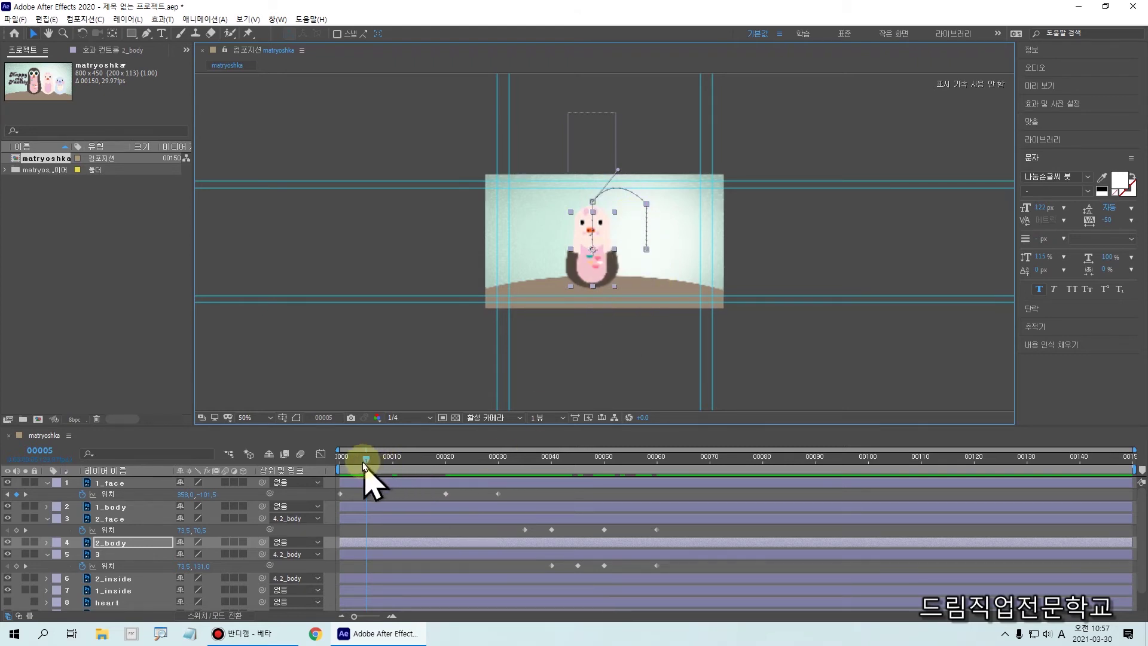
At frame 46, display layer 3's motion path and pull its raised point's direction handle upward to round the arc between the bodies
left_click_drag(389, 463, 579, 470)
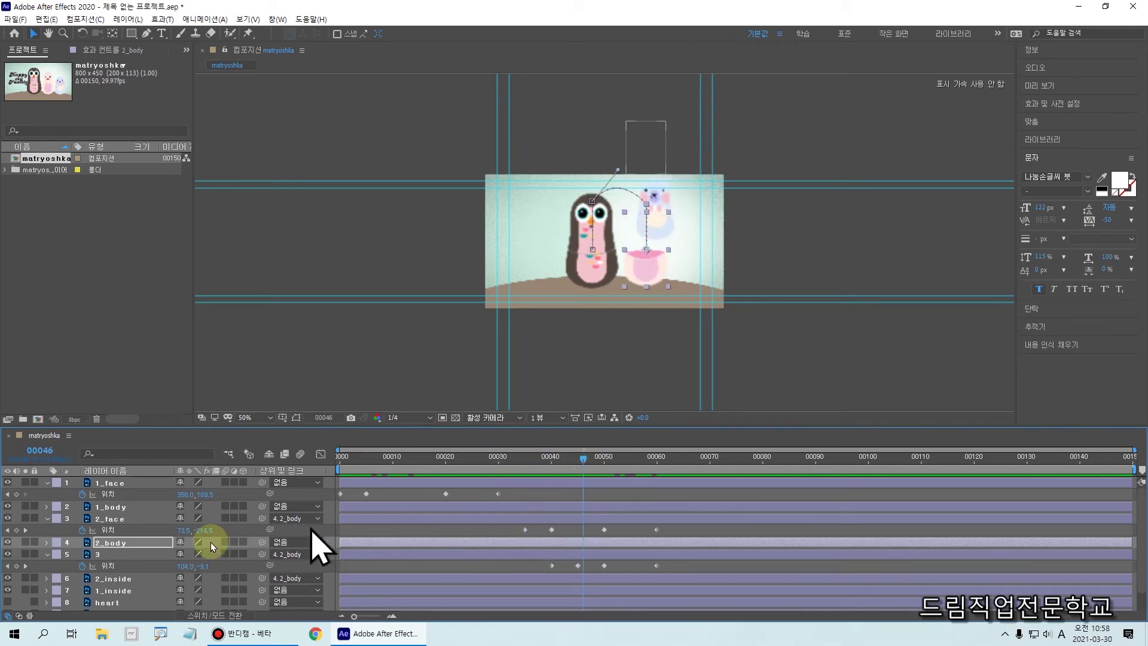
left_click(98, 553)
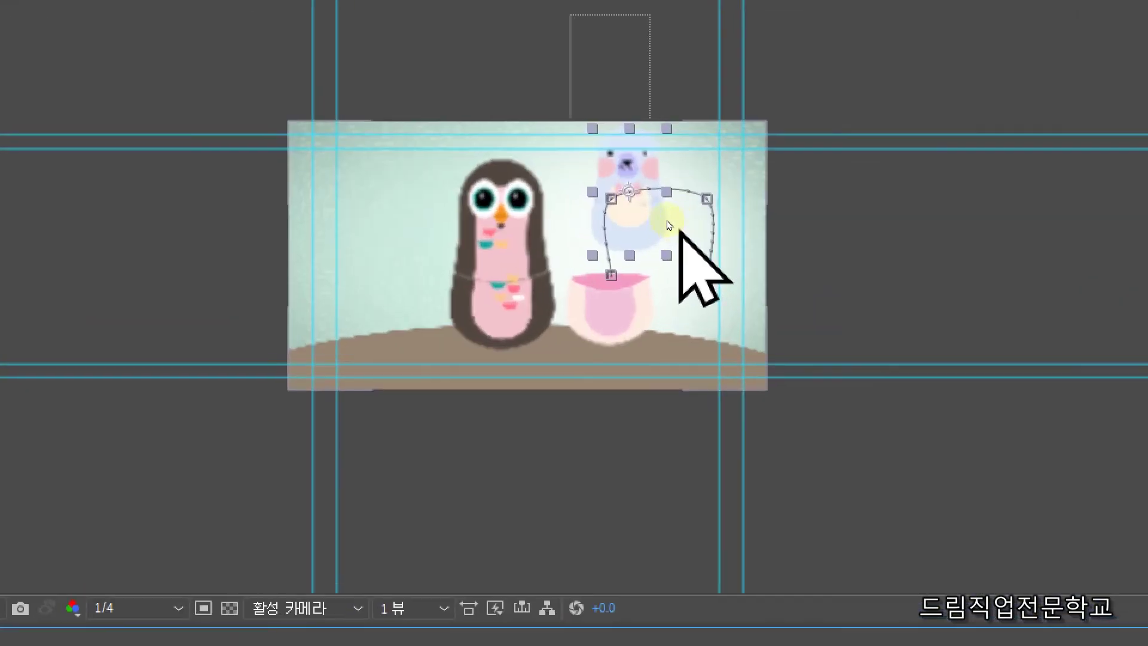
left_click_drag(646, 214, 669, 177)
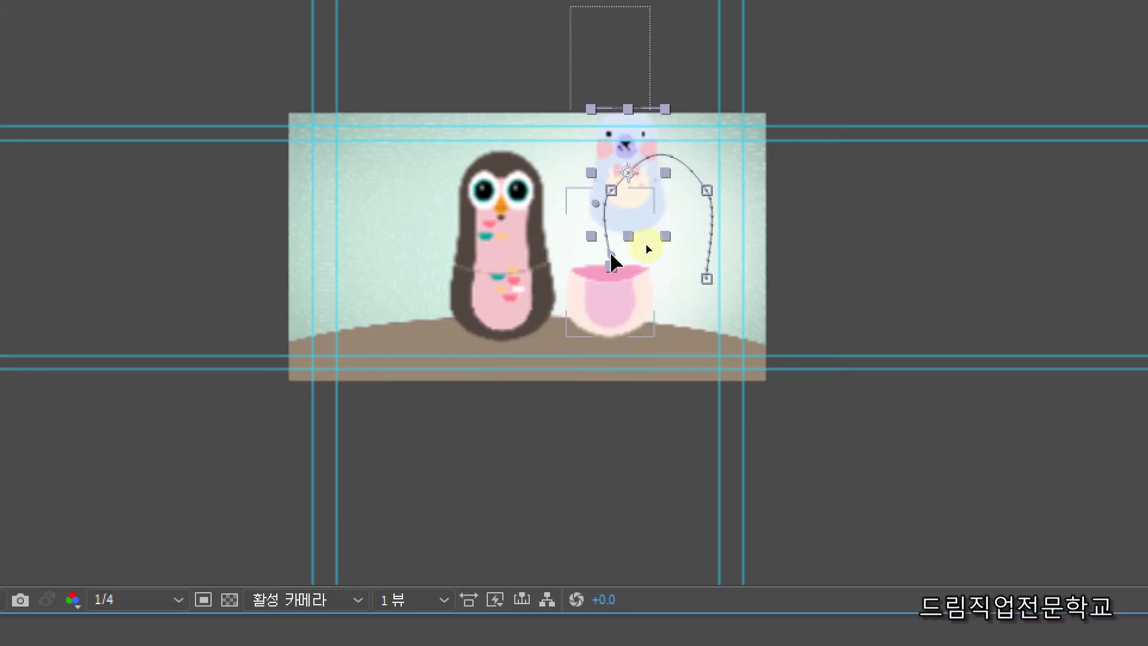
Adjust the direction handles on layer 3's motion path so that its rising and landing segments run straight and vertical
left_click_drag(609, 262, 611, 211)
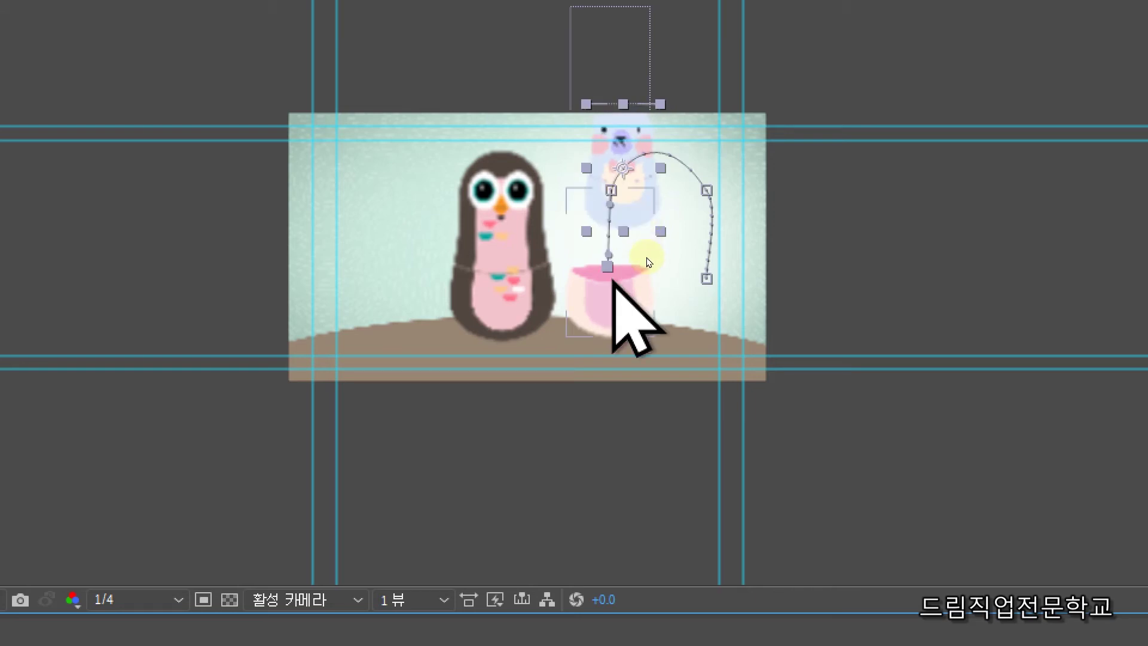
left_click(616, 262)
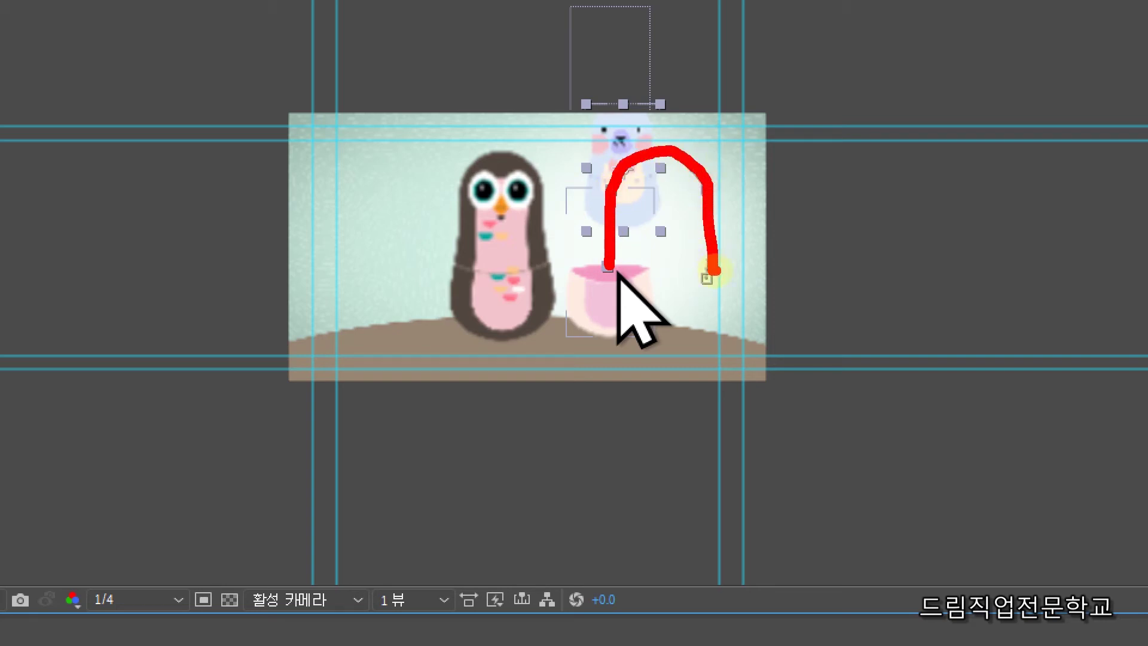
key("Escape")
left_click(706, 189)
left_click_drag(707, 190, 671, 232)
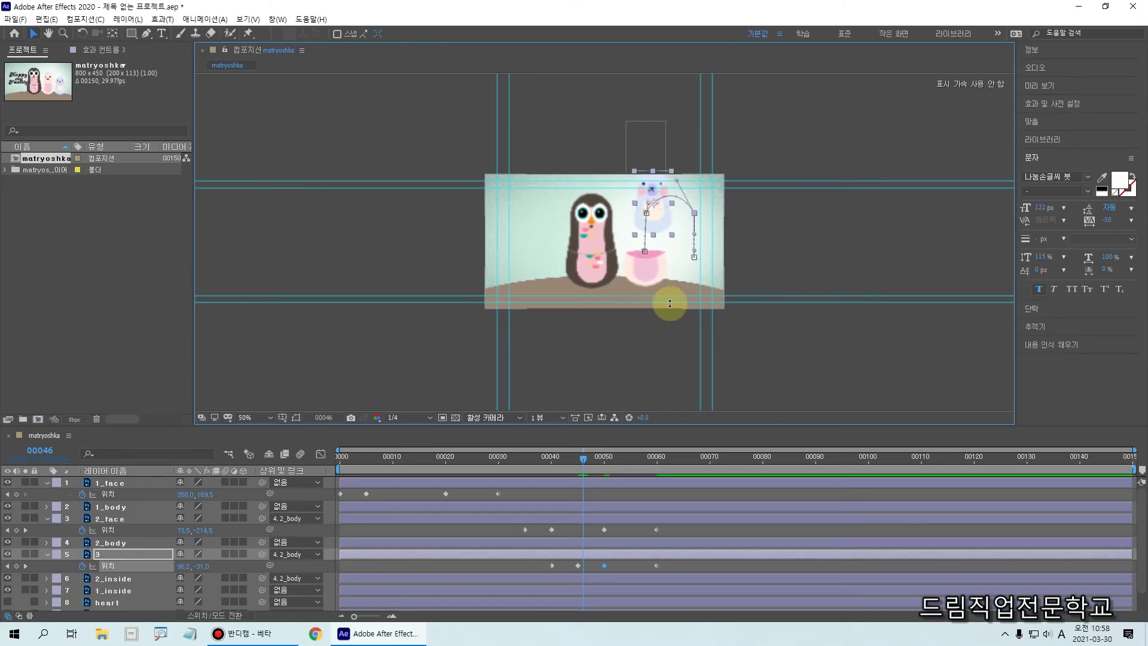
Fit the composition to the viewer and scrub from frame 60 back to frame 1 to review the dolls' movement
left_click(590, 469)
left_click_drag(591, 467, 658, 508)
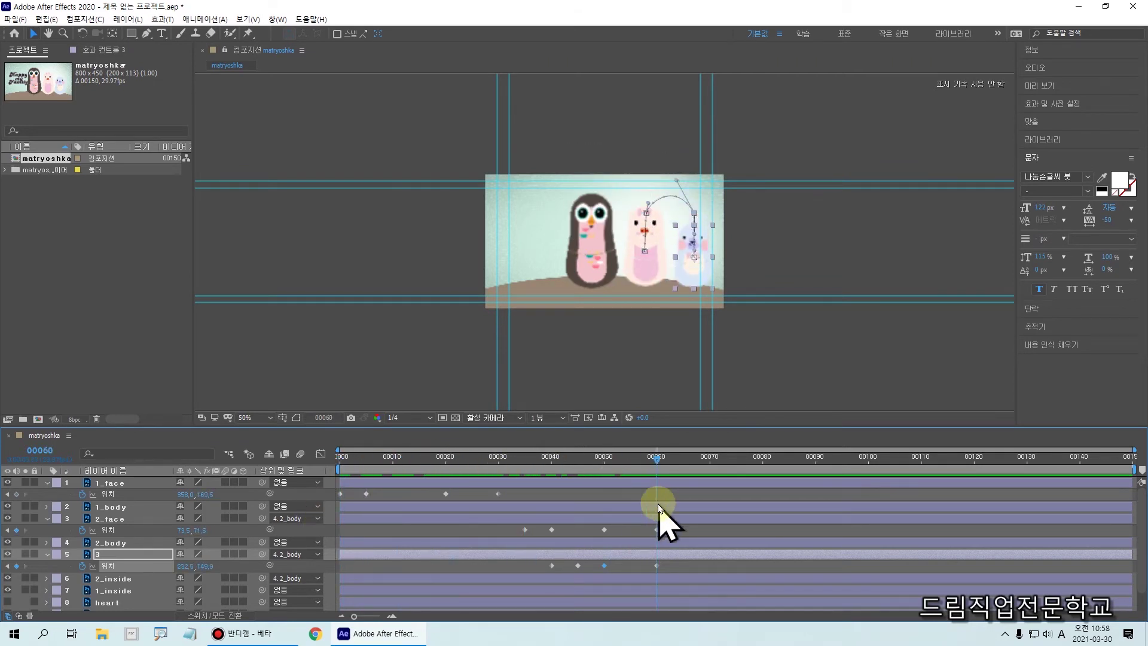
left_click(256, 418)
left_click(267, 202)
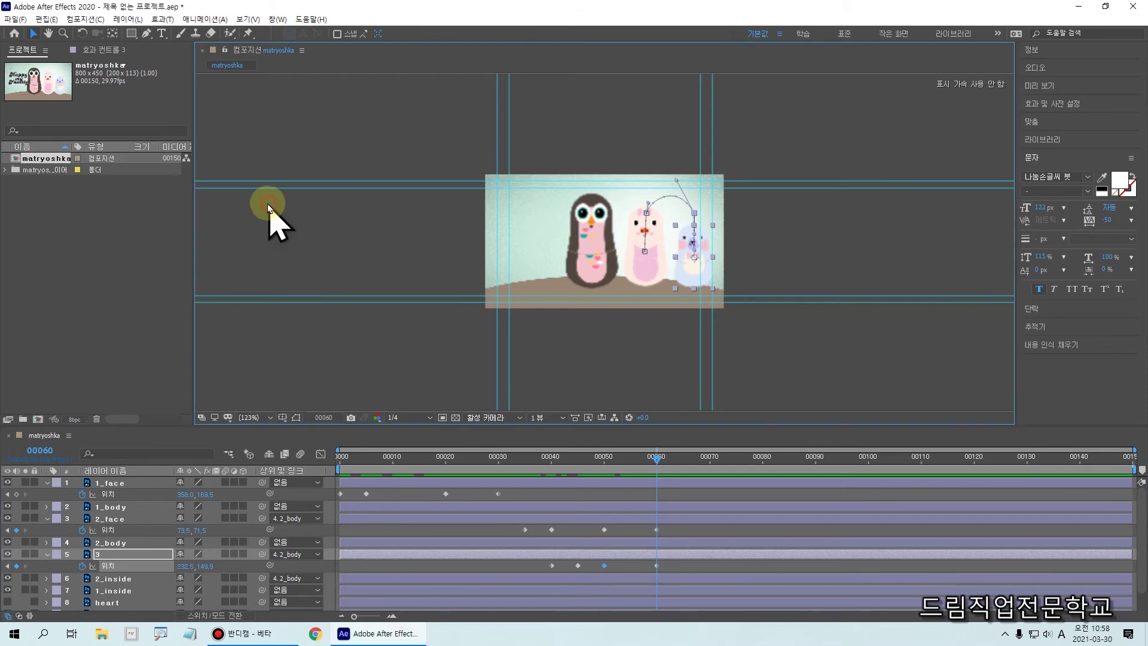
left_click_drag(656, 458, 409, 456)
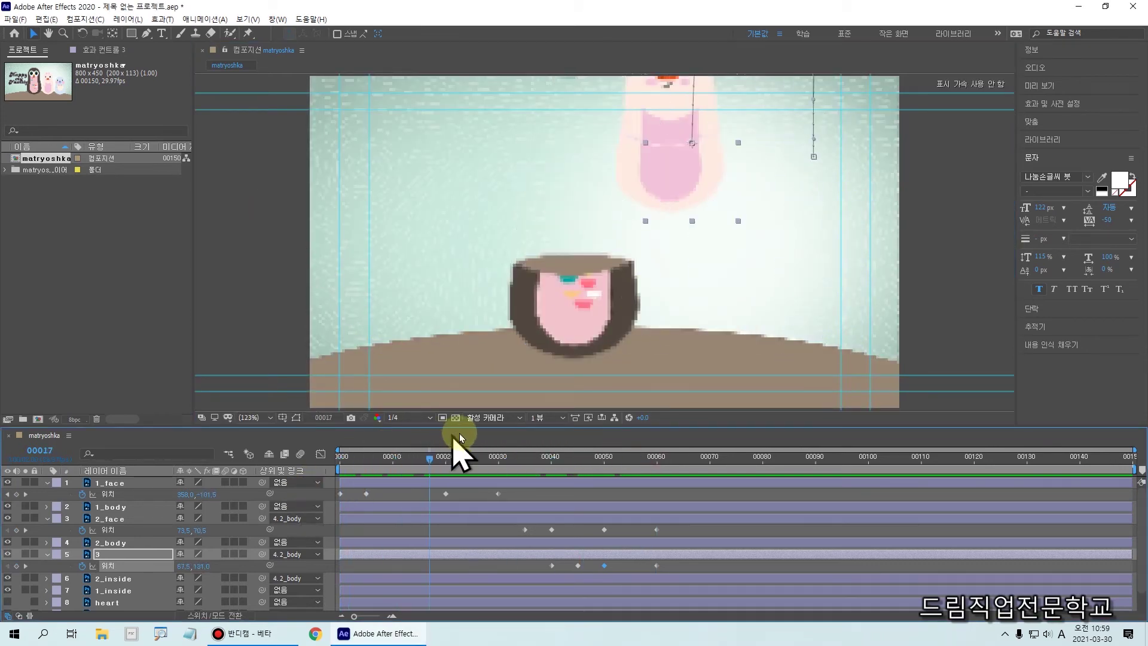
left_click_drag(302, 474, 350, 449)
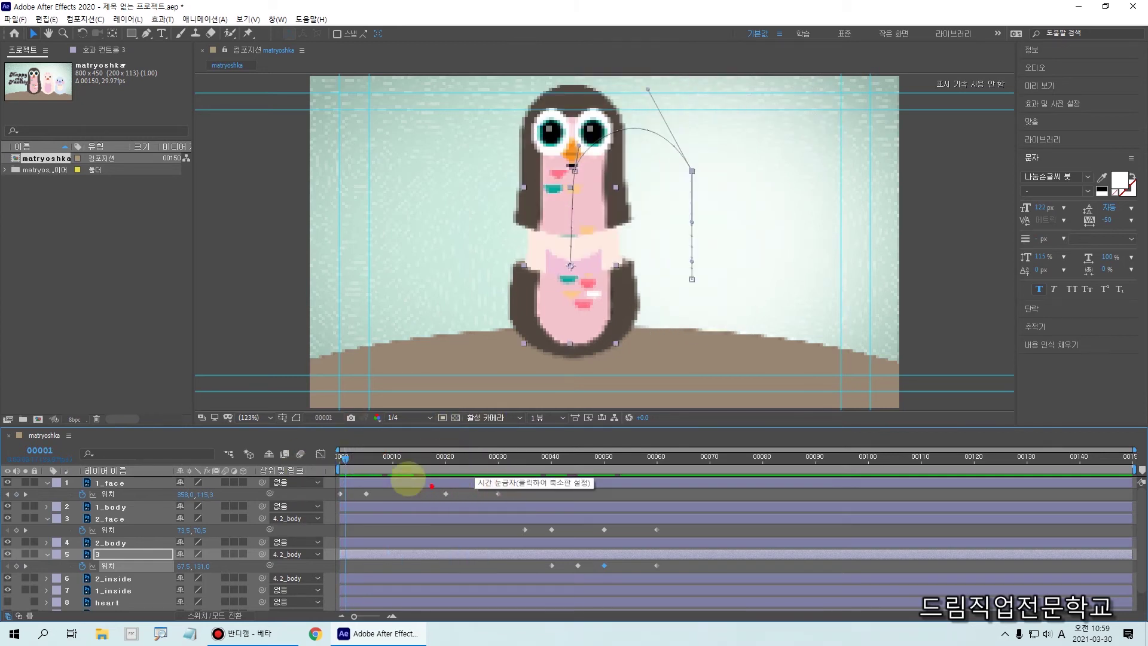
Apply Easy Ease to all position keyframes of layers 2_face and 3
mouse_move(319, 479)
left_mouse_down()
mouse_move(569, 508)
mouse_move(667, 585)
mouse_move(687, 587)
left_mouse_up()
mouse_move(725, 486)
left_mouse_down()
mouse_move(698, 490)
mouse_move(695, 529)
left_mouse_up()
mouse_move(701, 513)
left_mouse_down()
mouse_move(726, 504)
mouse_move(726, 540)
left_mouse_up()
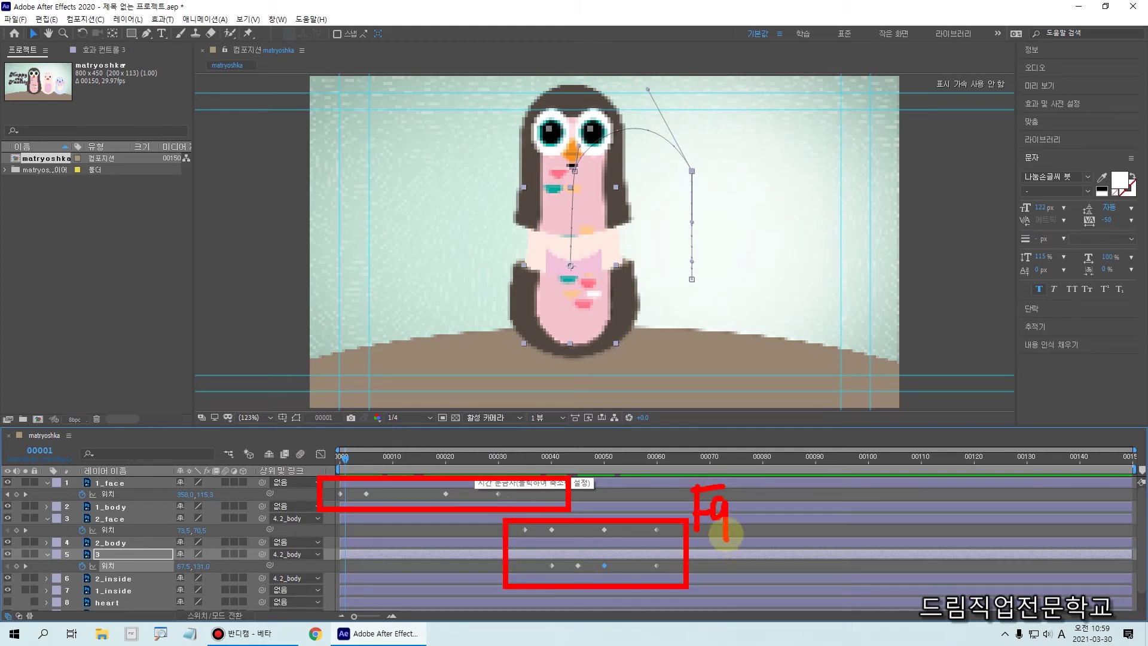
key("Escape")
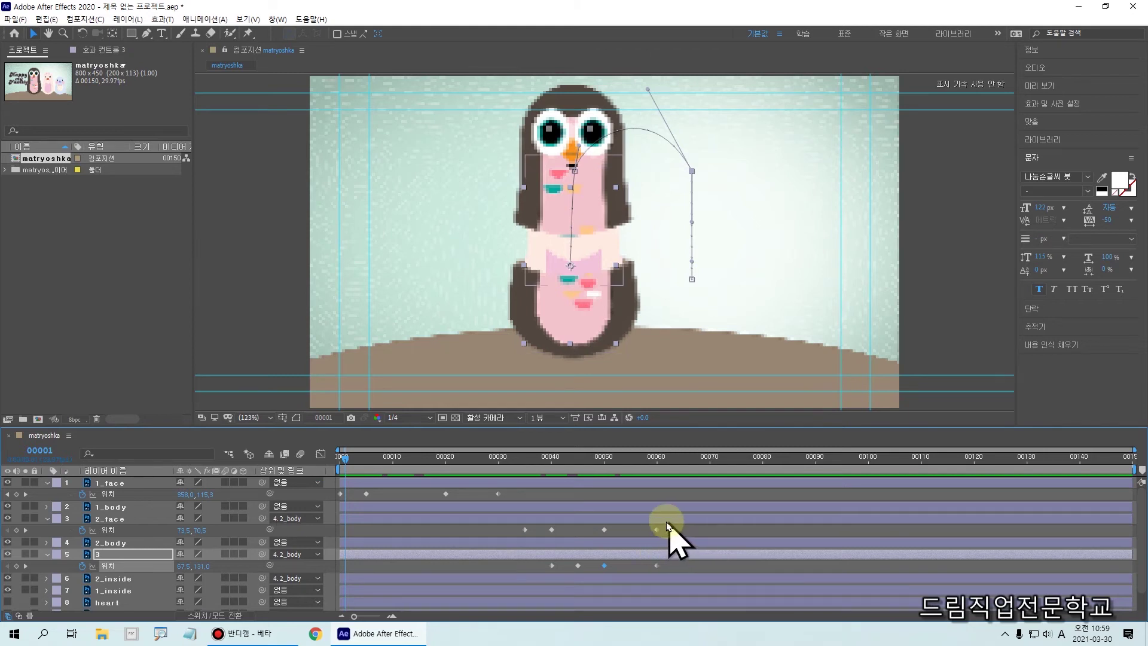
left_click_drag(668, 525, 664, 567)
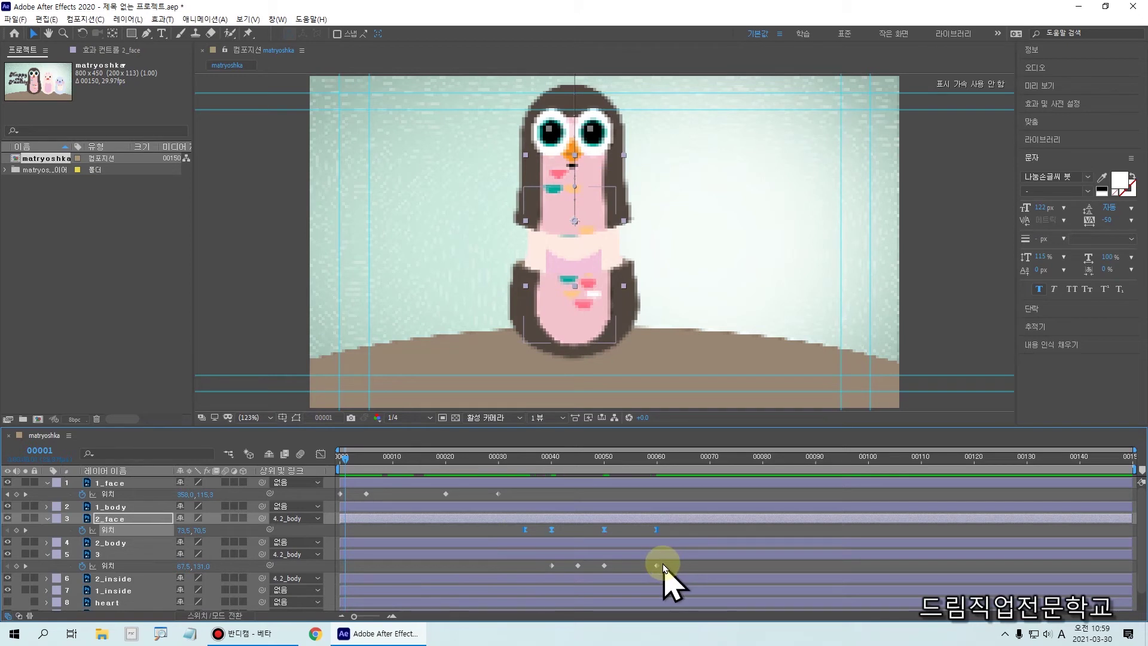
left_click_drag(664, 566, 537, 573)
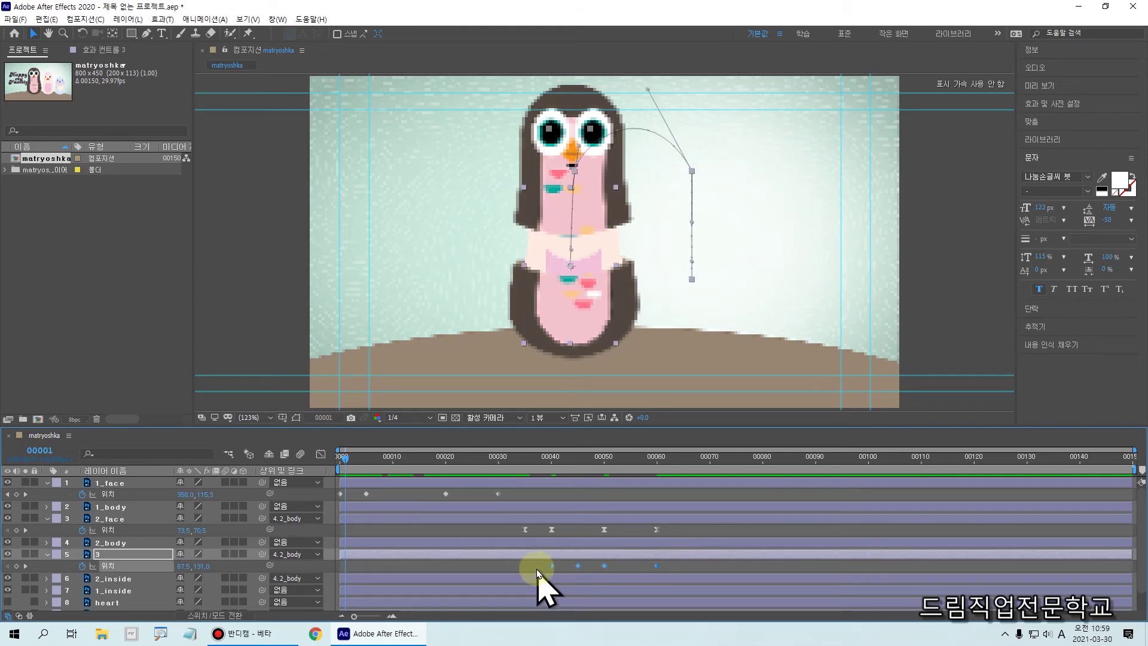
Apply Easy Ease to all four position keyframes of the 1_face layer
left_click(510, 486)
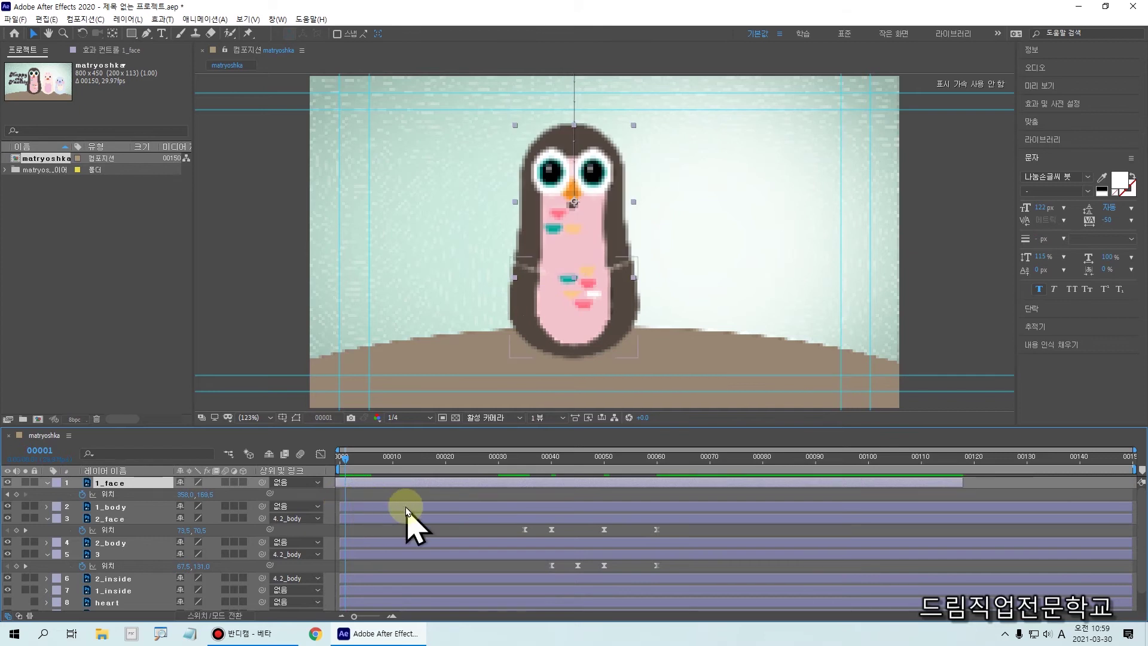
left_click(514, 495)
left_click_drag(504, 495, 337, 504)
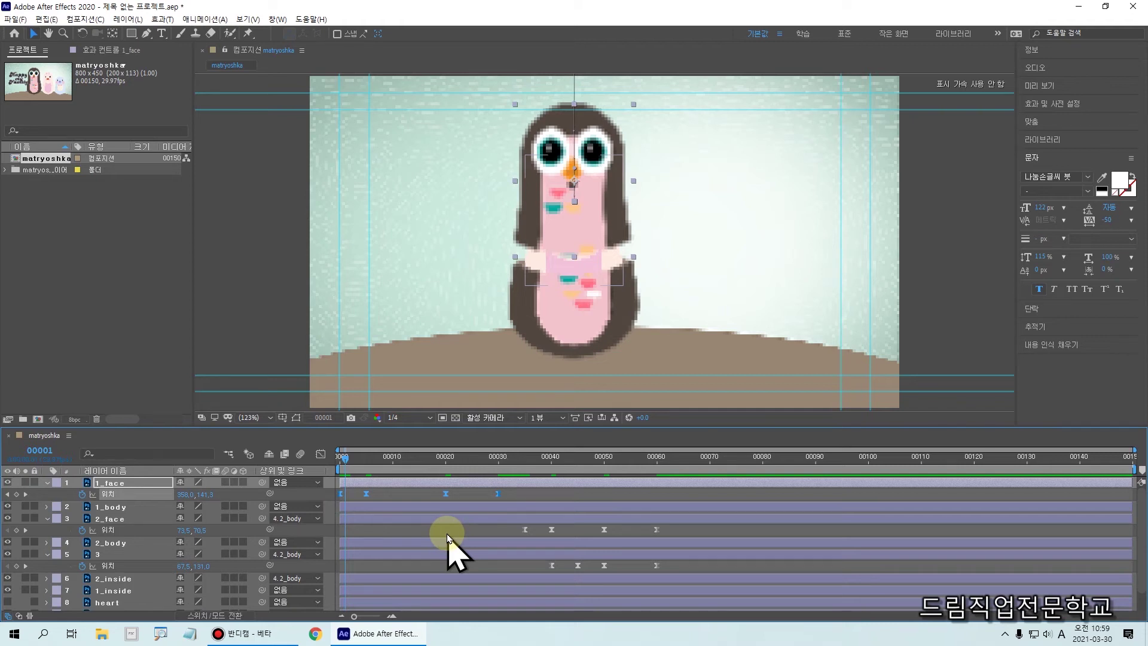
Play the animation and replay it from frame 0 to check the eased motion of the dolls
key("space")
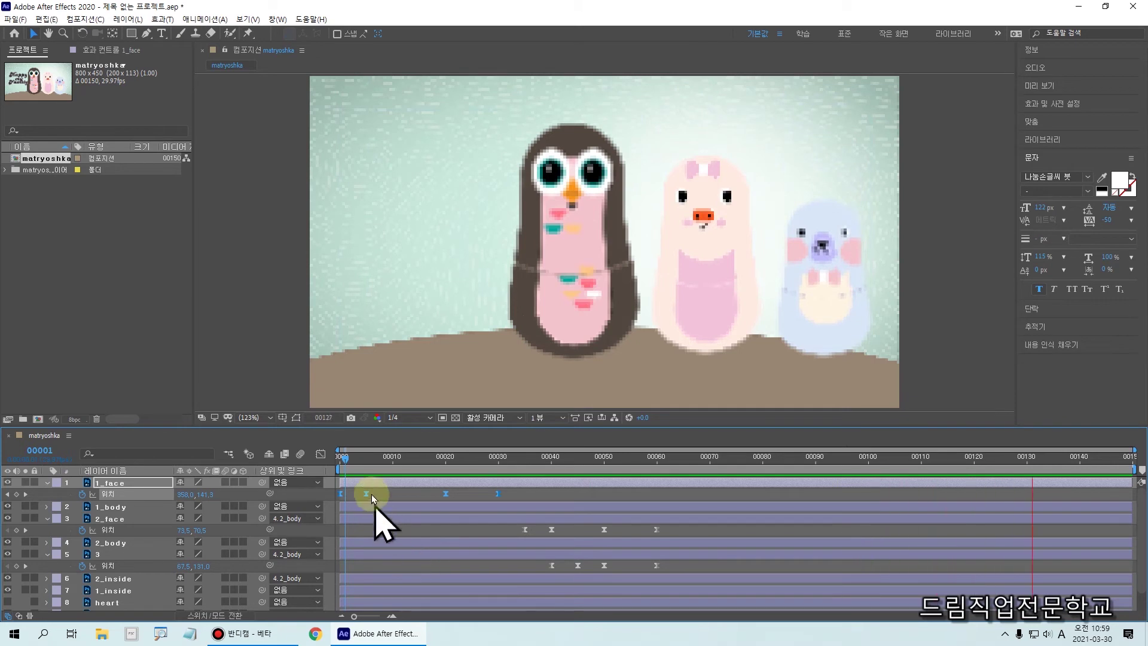
left_click(343, 459)
left_click_drag(342, 460, 318, 462)
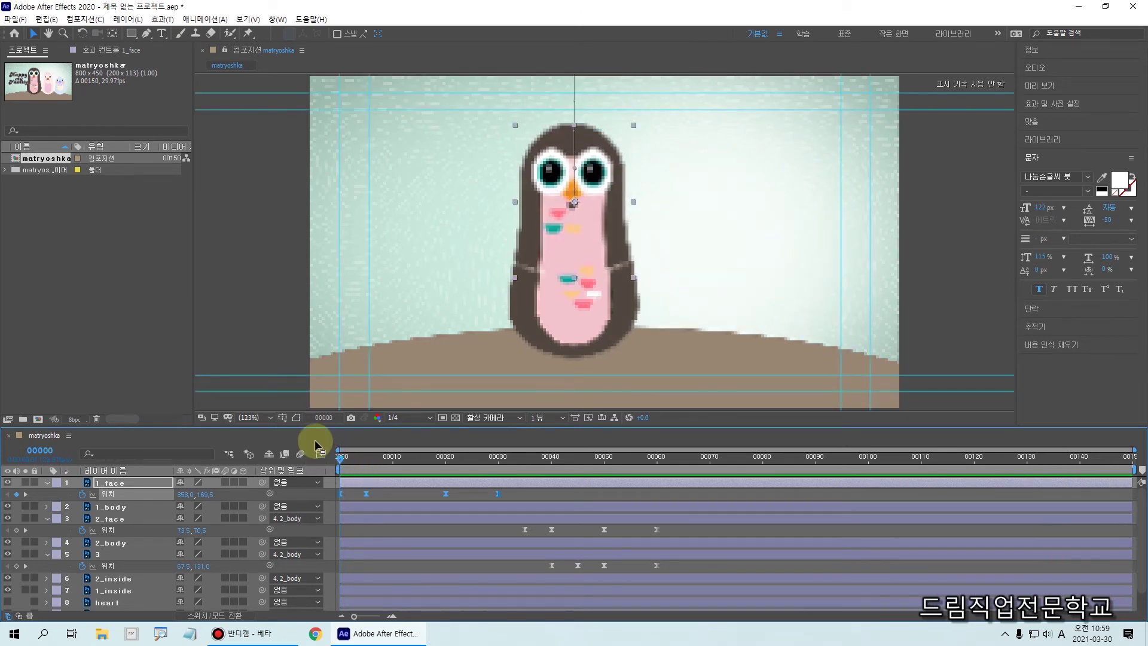
key("space")
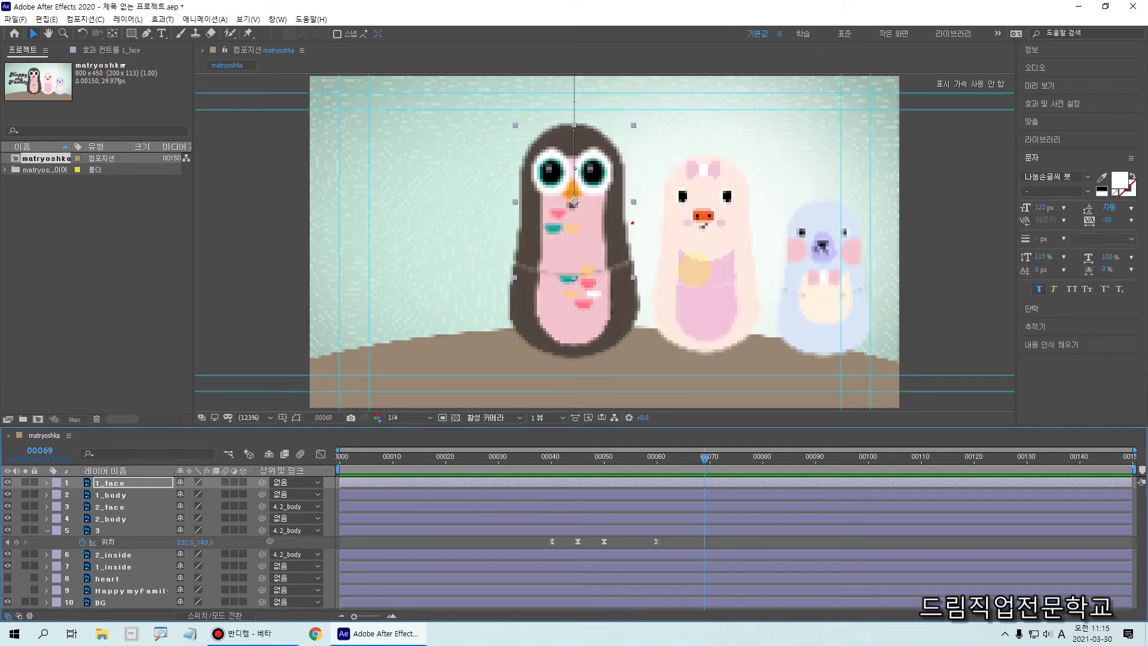
At frame 70, make the Happy myFamily lettering layer visible and select it
left_click_drag(706, 460, 706, 598)
left_click(709, 459)
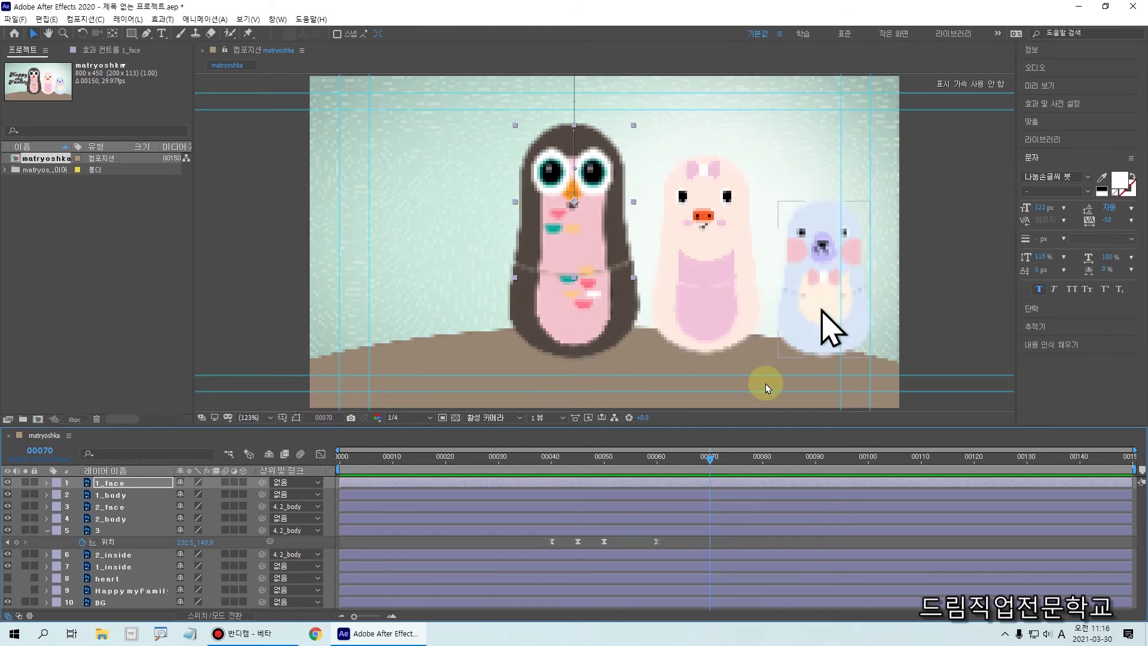
left_click_drag(710, 472, 8, 614)
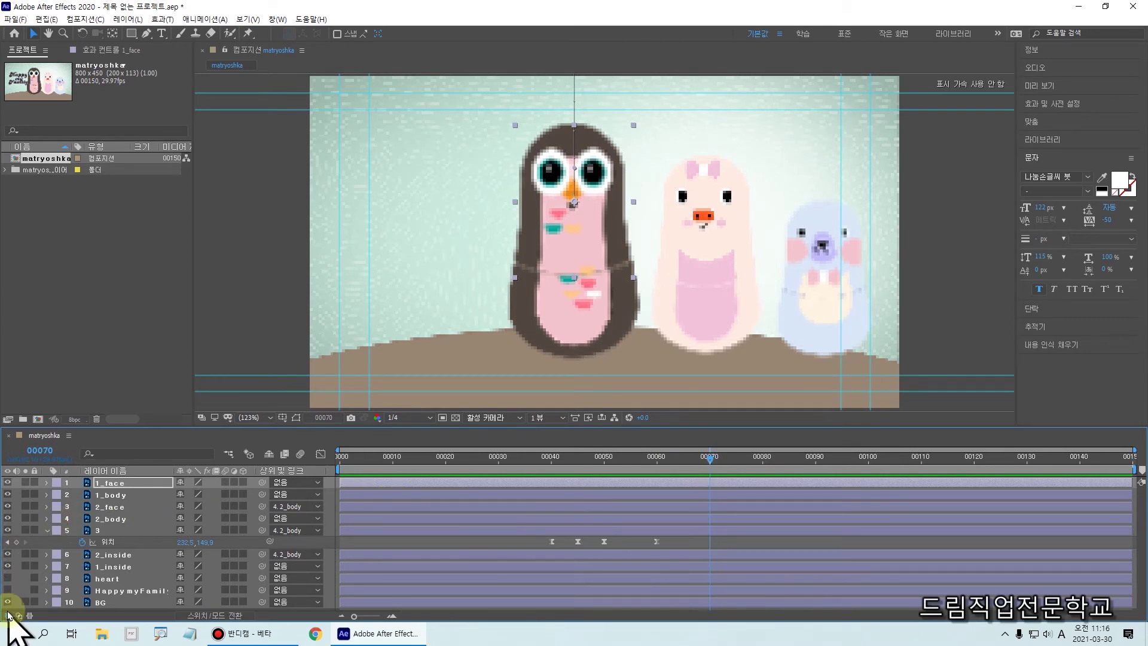
left_click(7, 589)
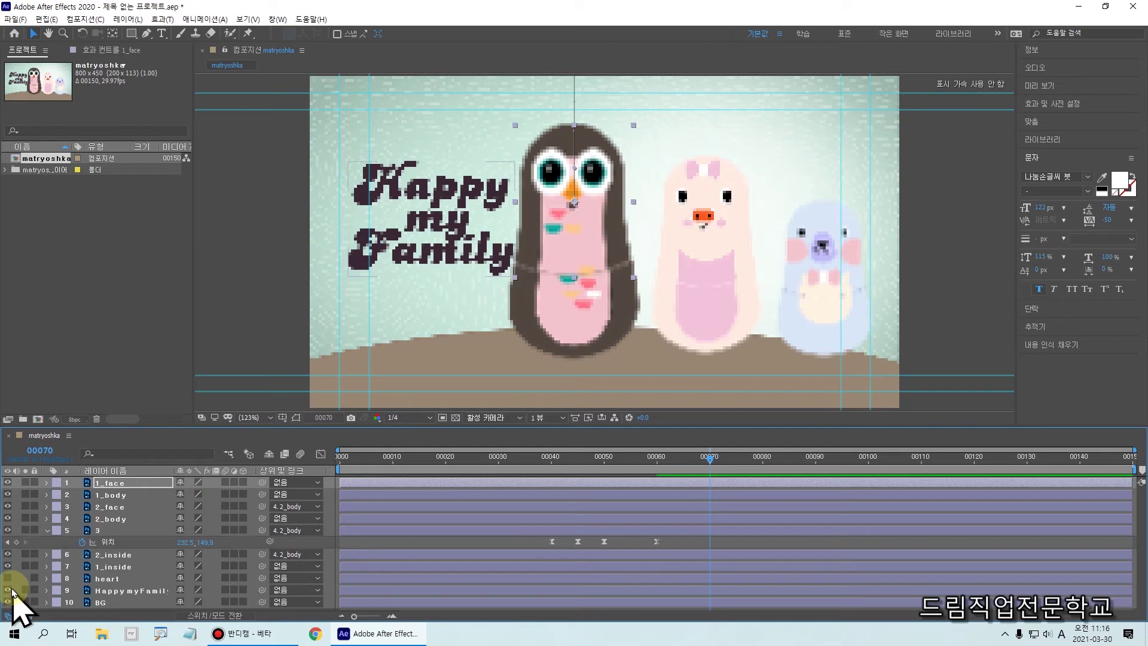
mouse_move(5, 571)
left_mouse_down()
mouse_move(12, 610)
mouse_move(179, 607)
left_mouse_up()
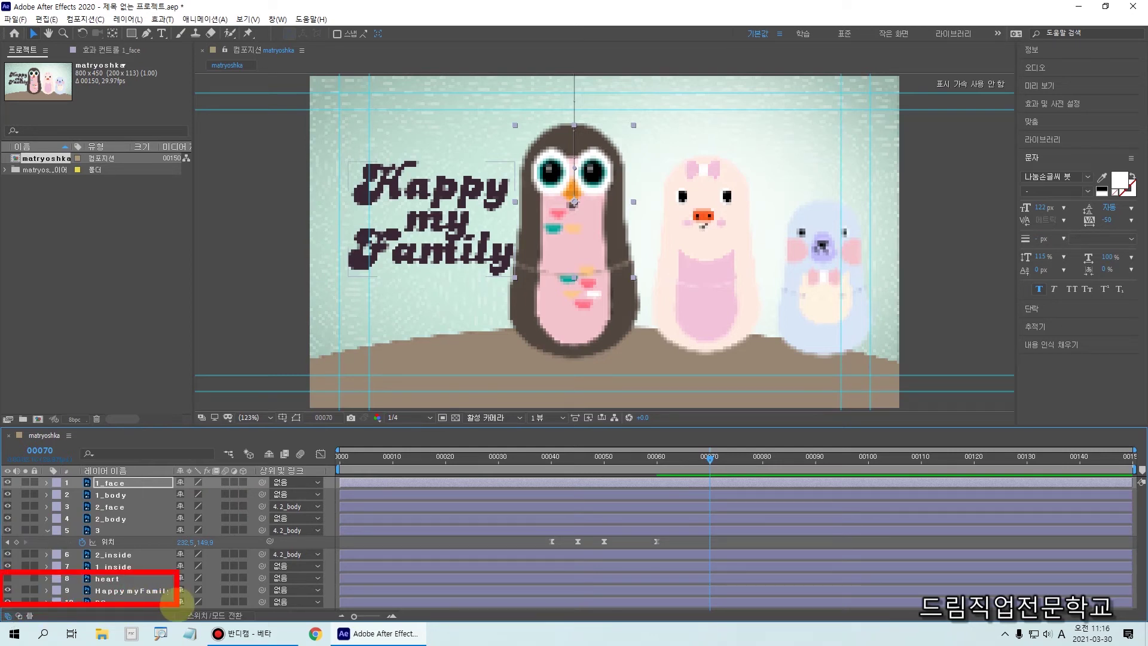
left_click(126, 590)
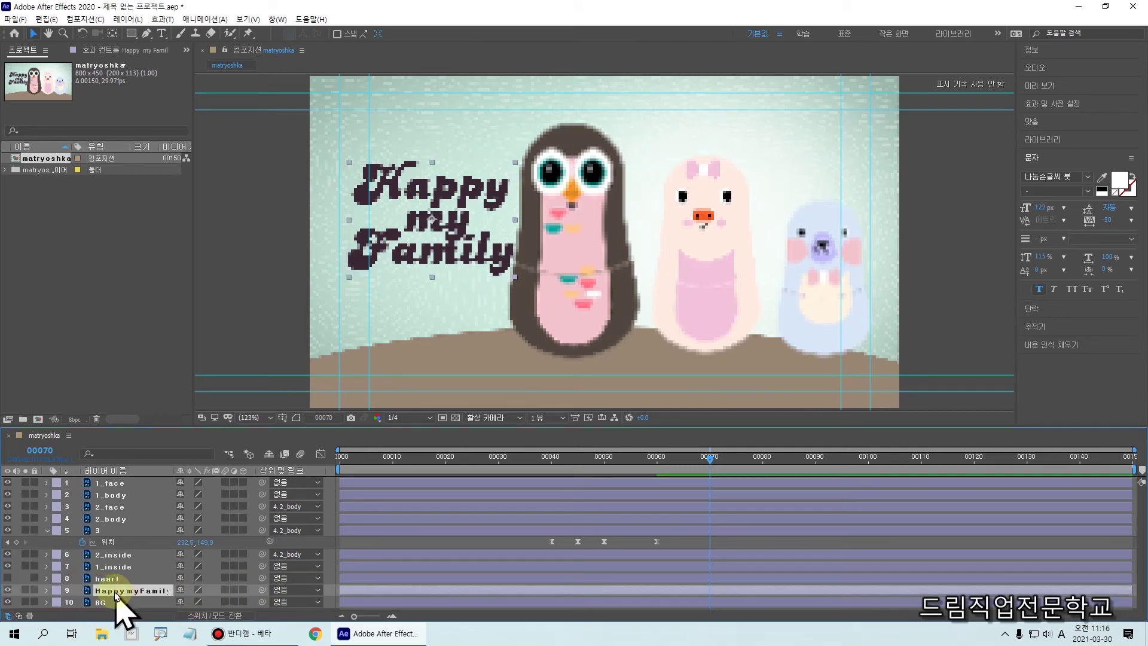
left_click_drag(85, 581, 178, 601)
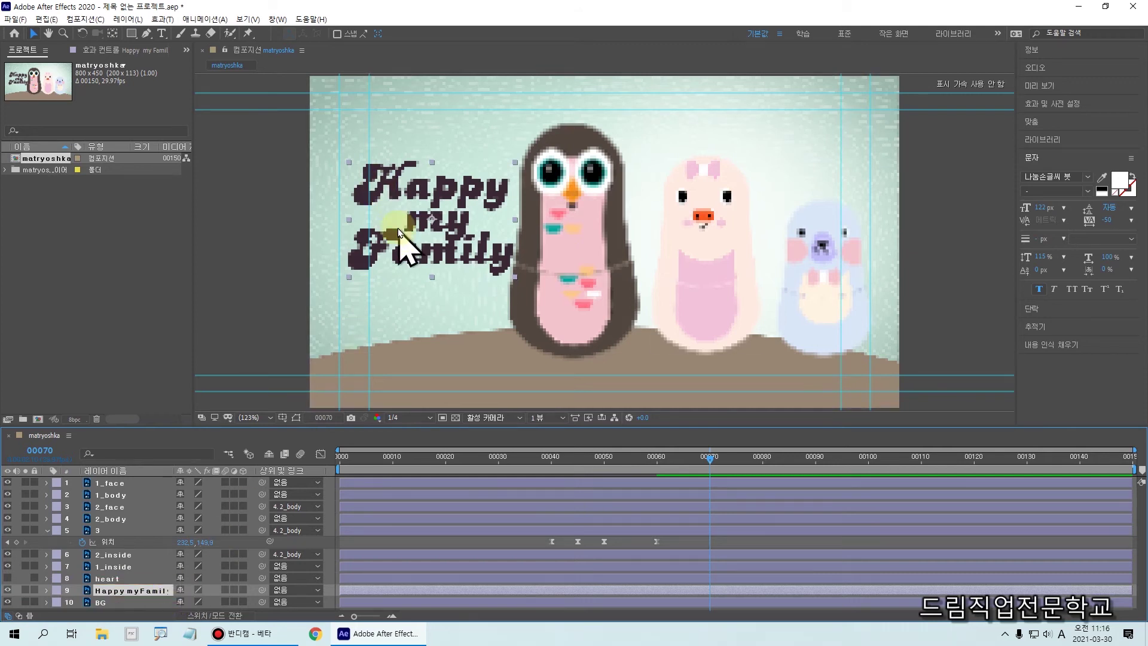
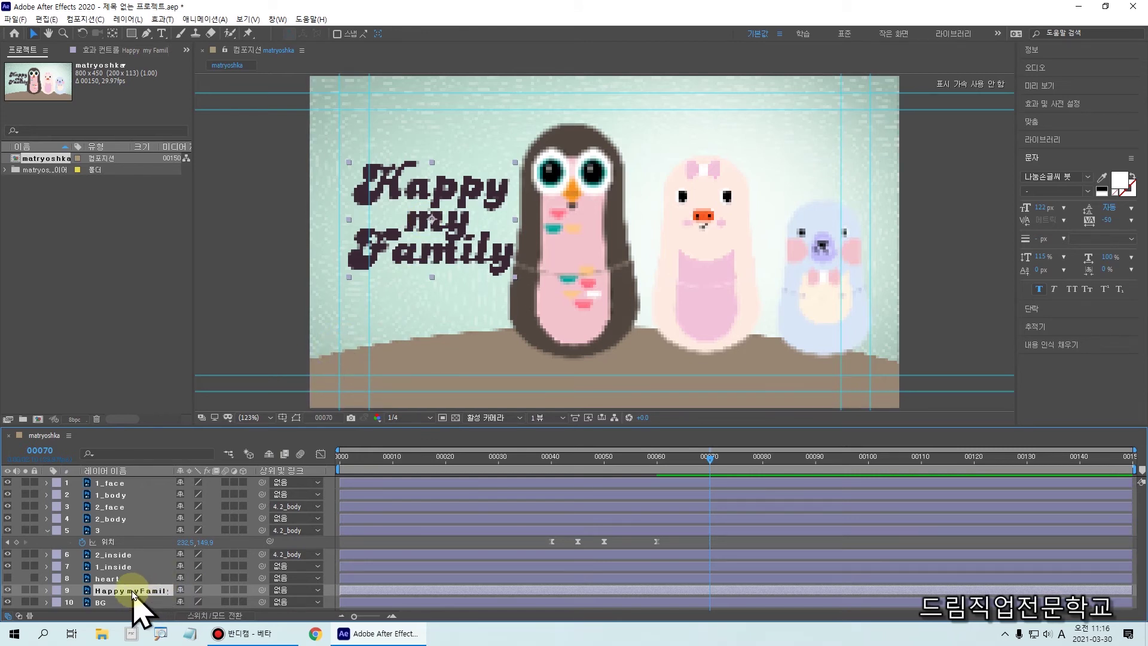
left_click_drag(74, 573, 202, 619)
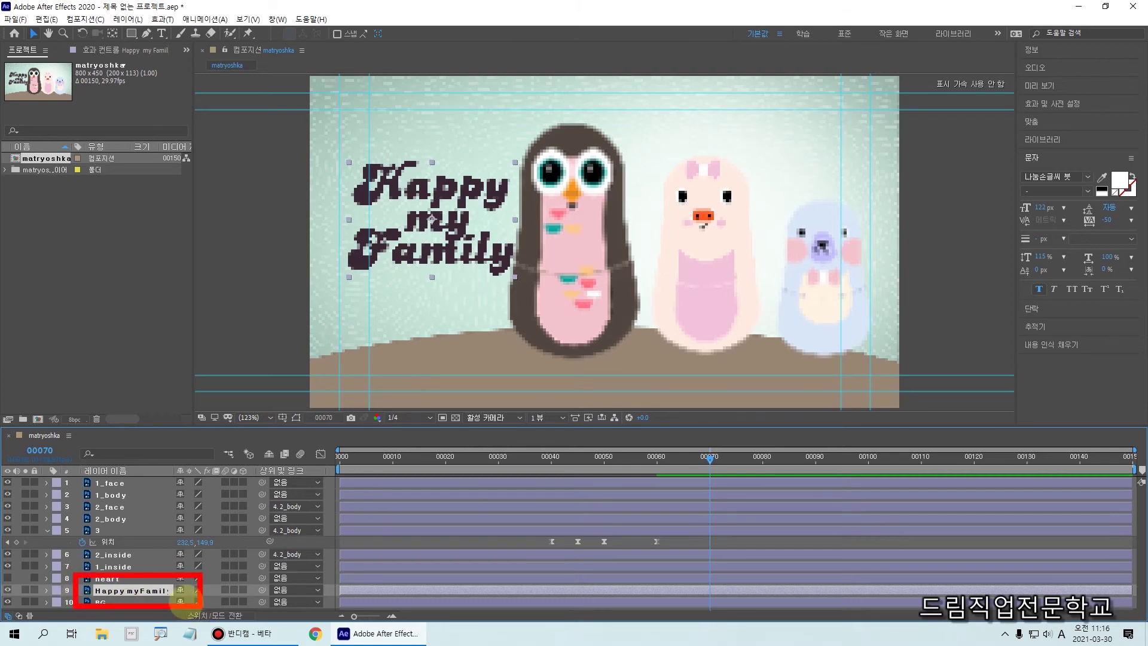
left_click_drag(119, 583, 138, 594)
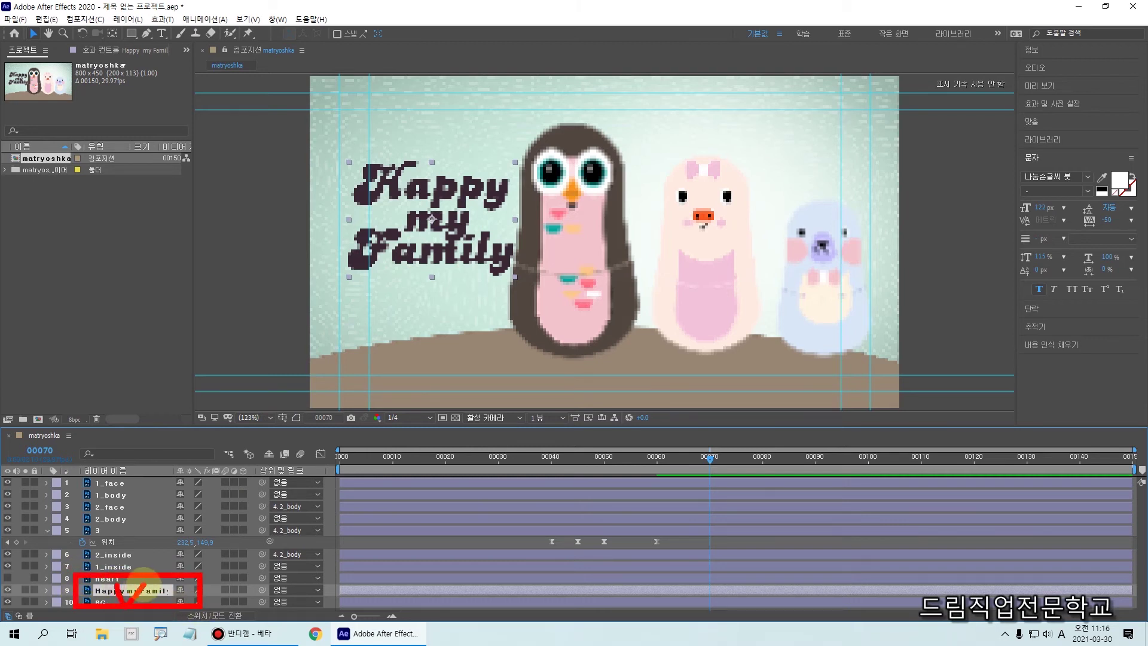
key("Escape")
right_click(135, 594)
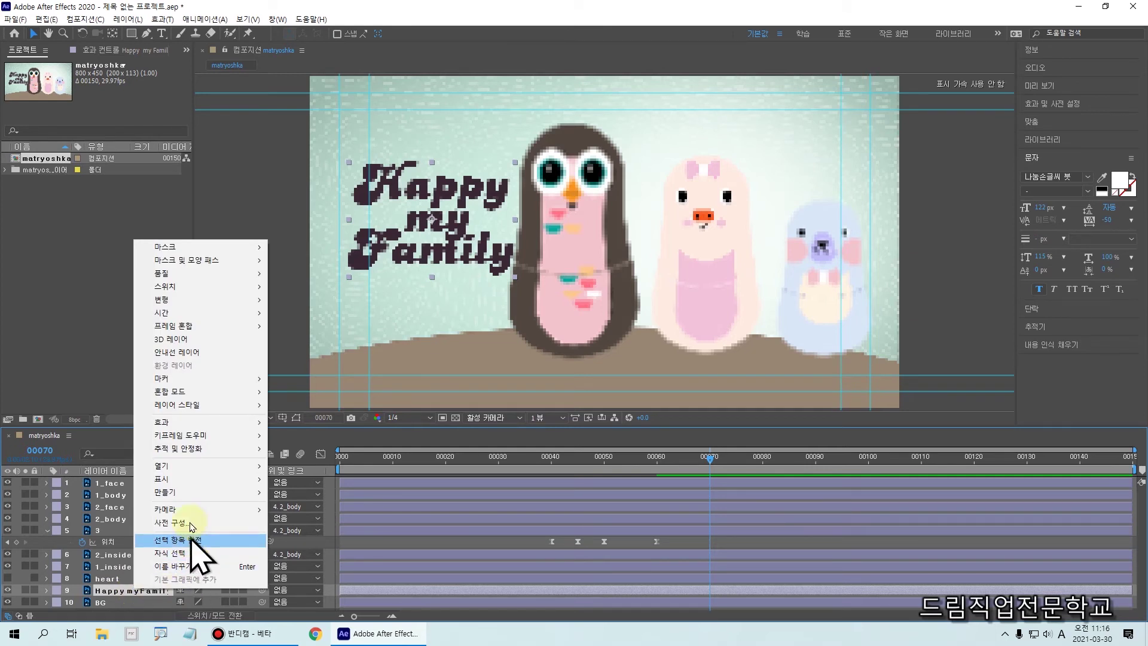
mouse_move(204, 450)
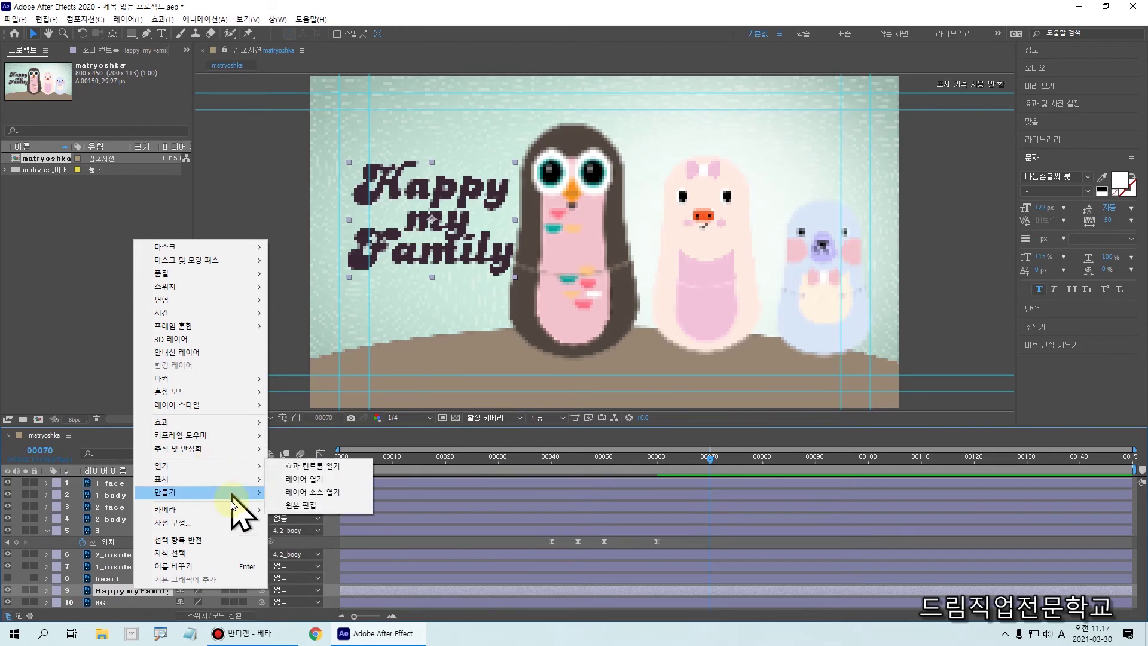
mouse_move(242, 498)
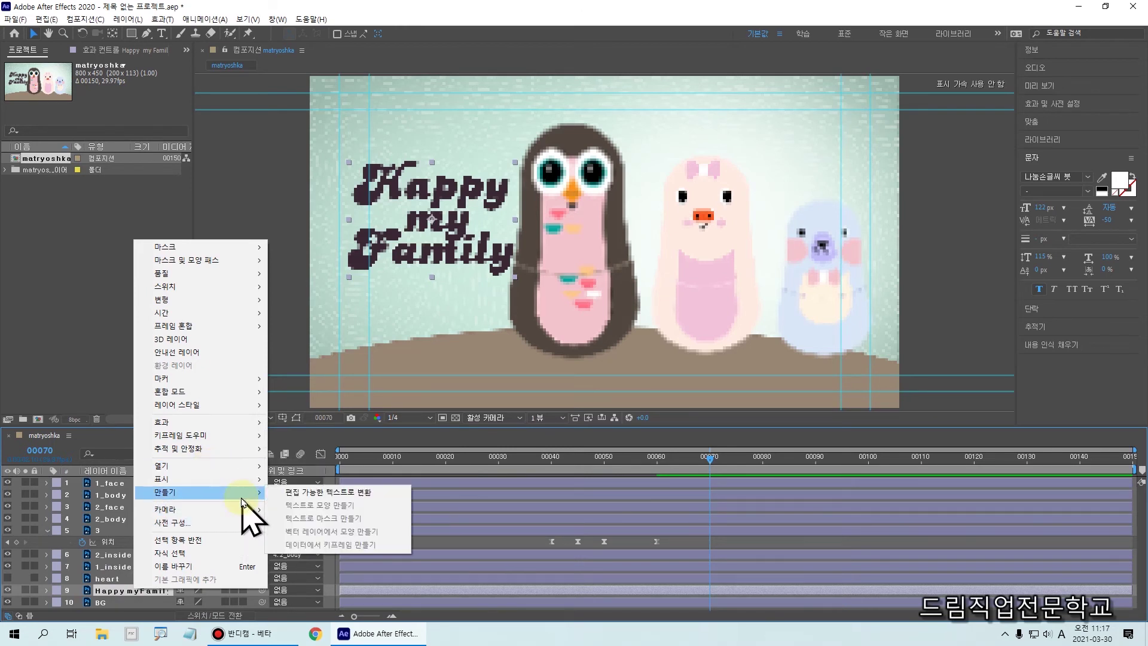
left_click_drag(134, 481, 229, 506)
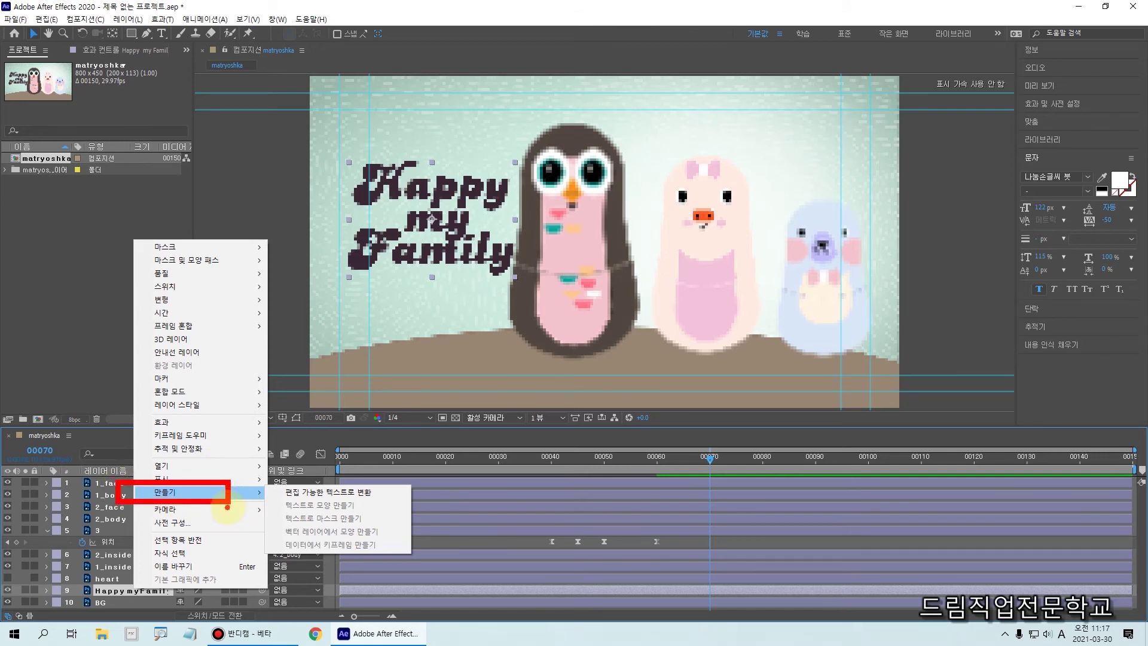
mouse_move(266, 484)
left_mouse_down()
mouse_move(346, 506)
mouse_move(411, 505)
left_mouse_up()
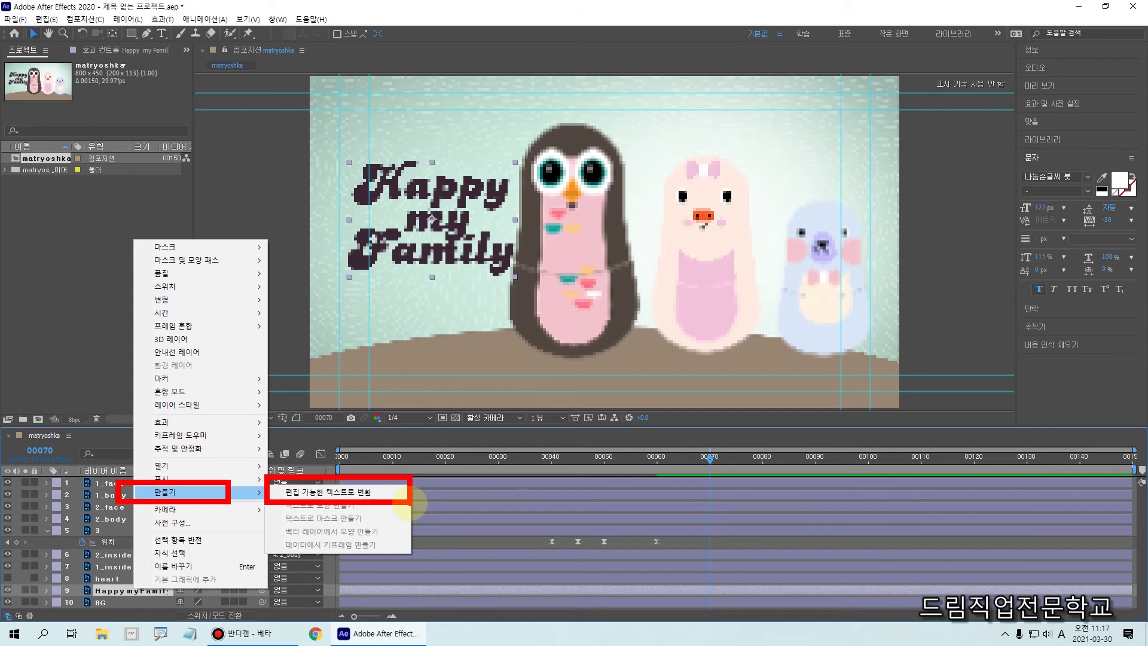
left_click_drag(380, 480, 397, 483)
key("Escape")
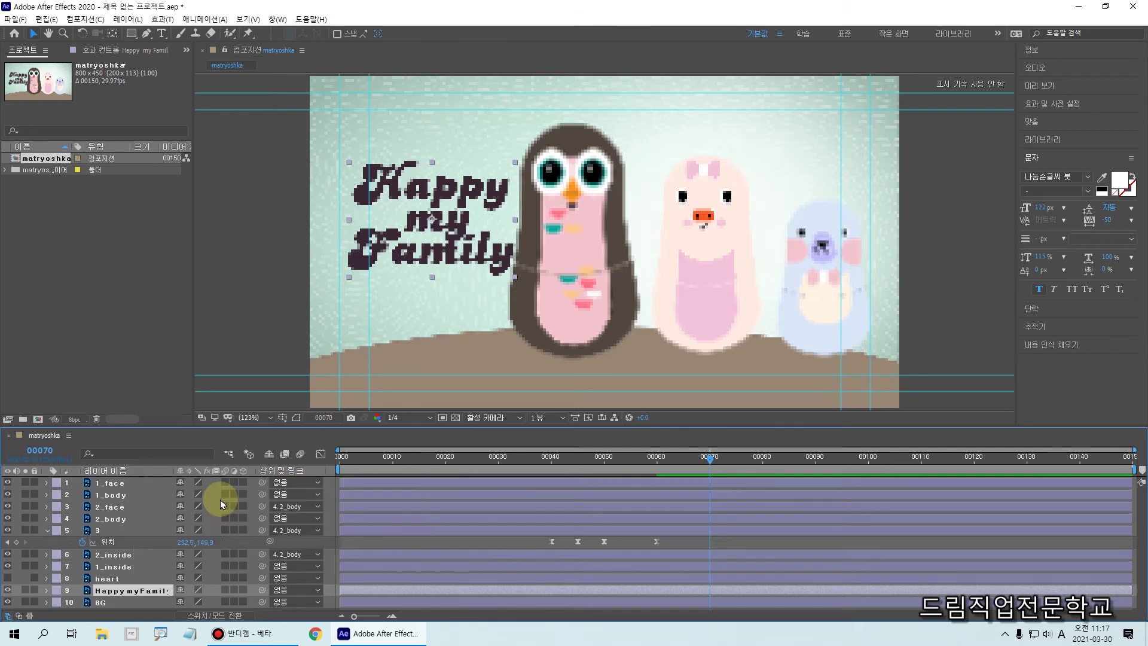
Convert the Happy myFamily layer to editable text and accept the default substitute for the missing Candice font
right_click(156, 591)
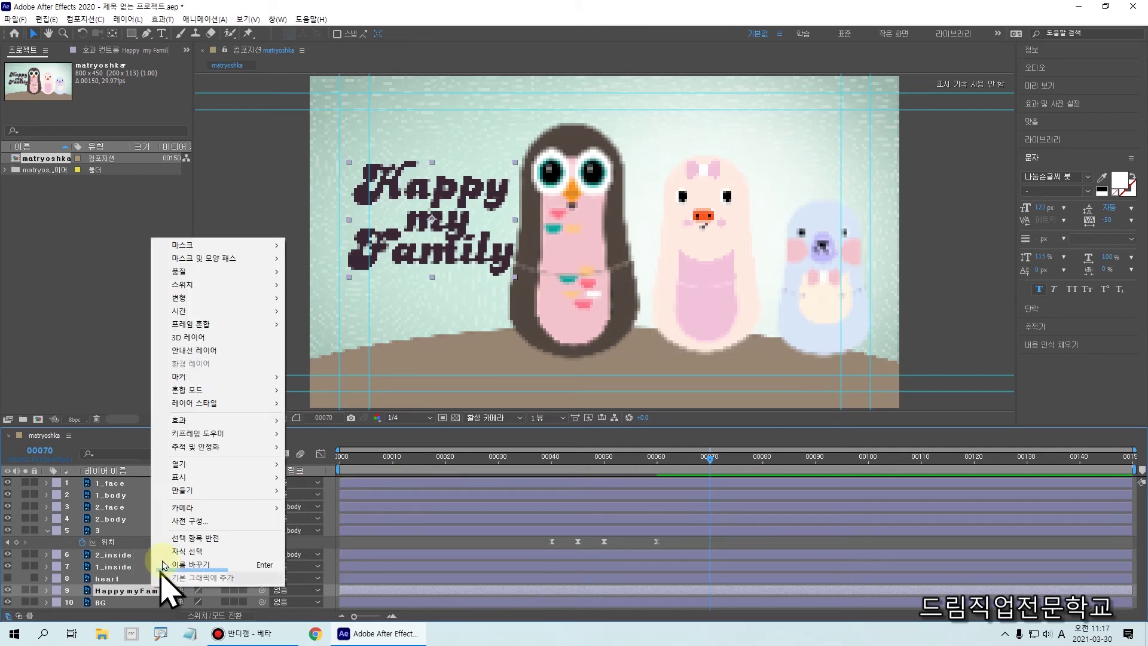
mouse_move(193, 495)
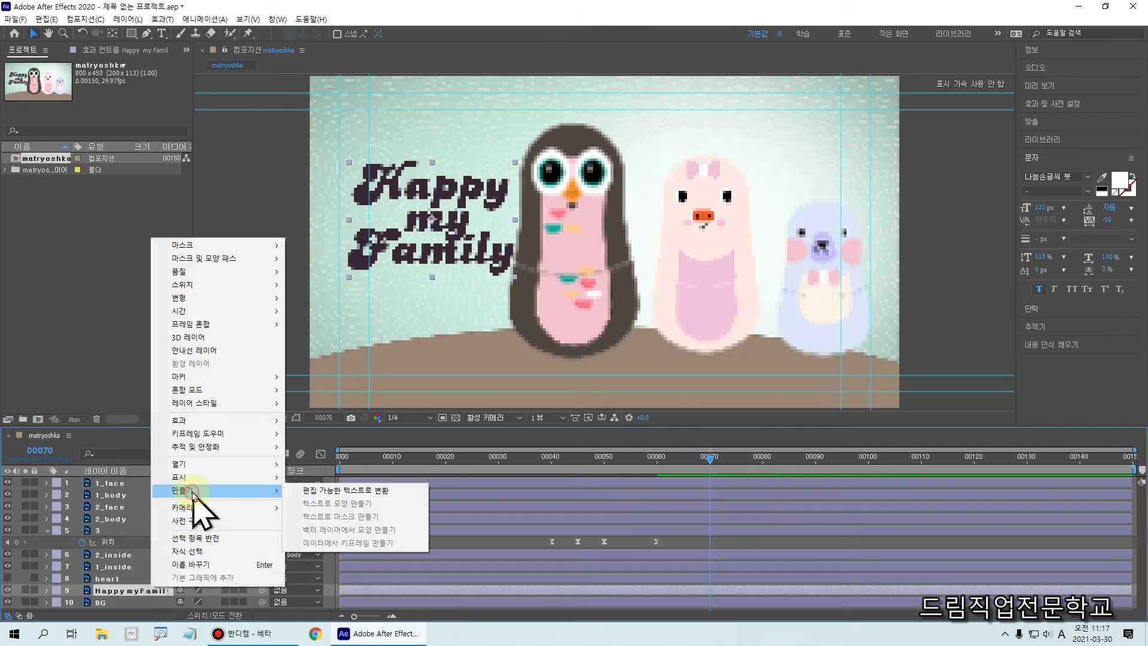
left_click(339, 491)
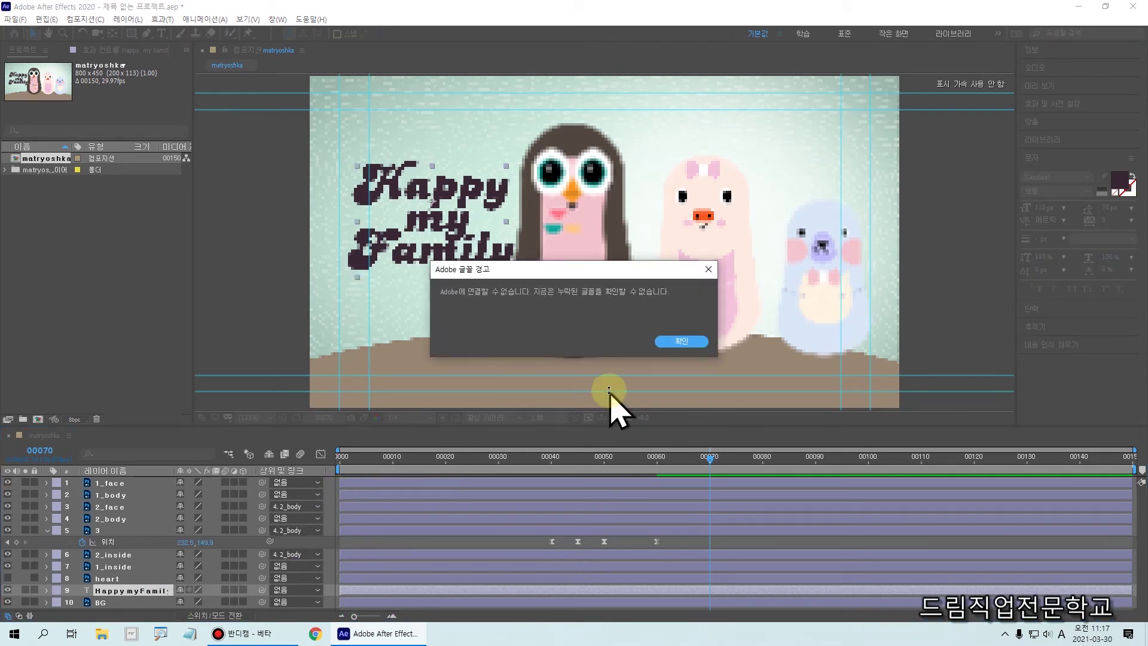
left_click(687, 344)
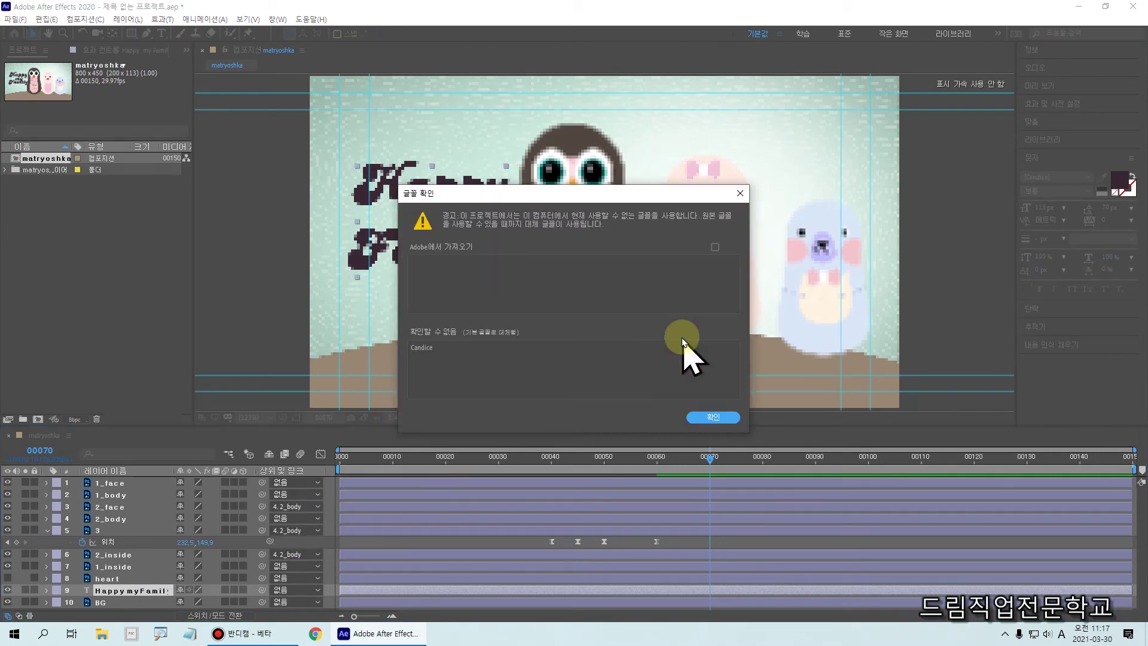
left_click(712, 417)
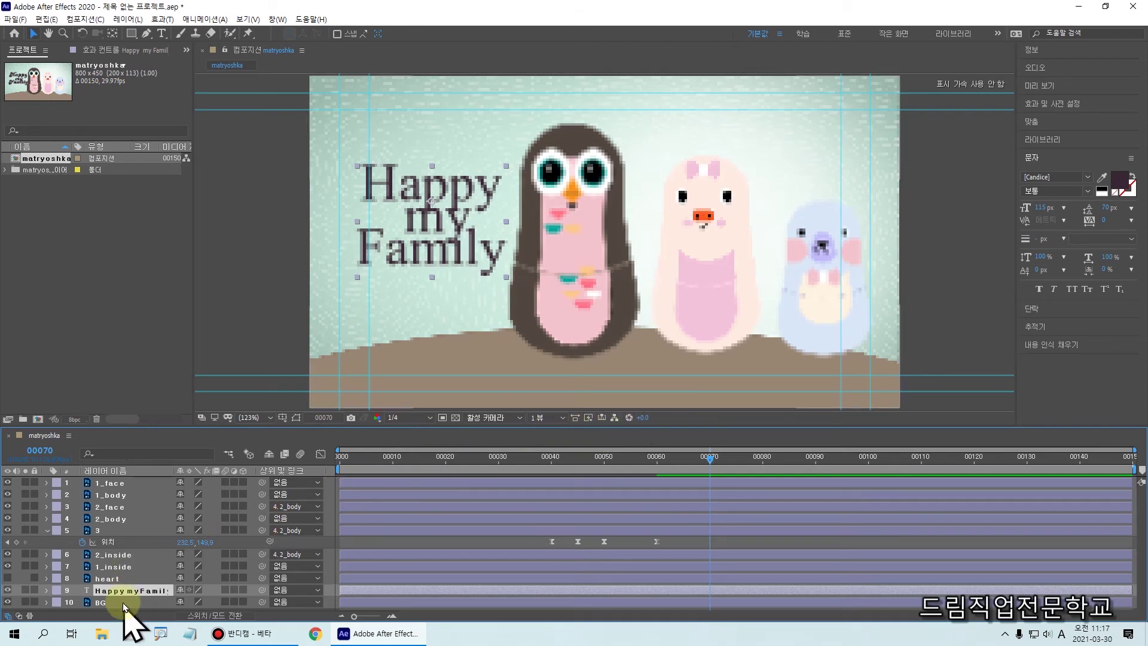
mouse_move(323, 133)
left_mouse_down()
mouse_move(538, 272)
mouse_move(526, 301)
left_mouse_up()
mouse_move(389, 208)
left_mouse_down()
mouse_move(455, 219)
mouse_move(486, 192)
left_mouse_up()
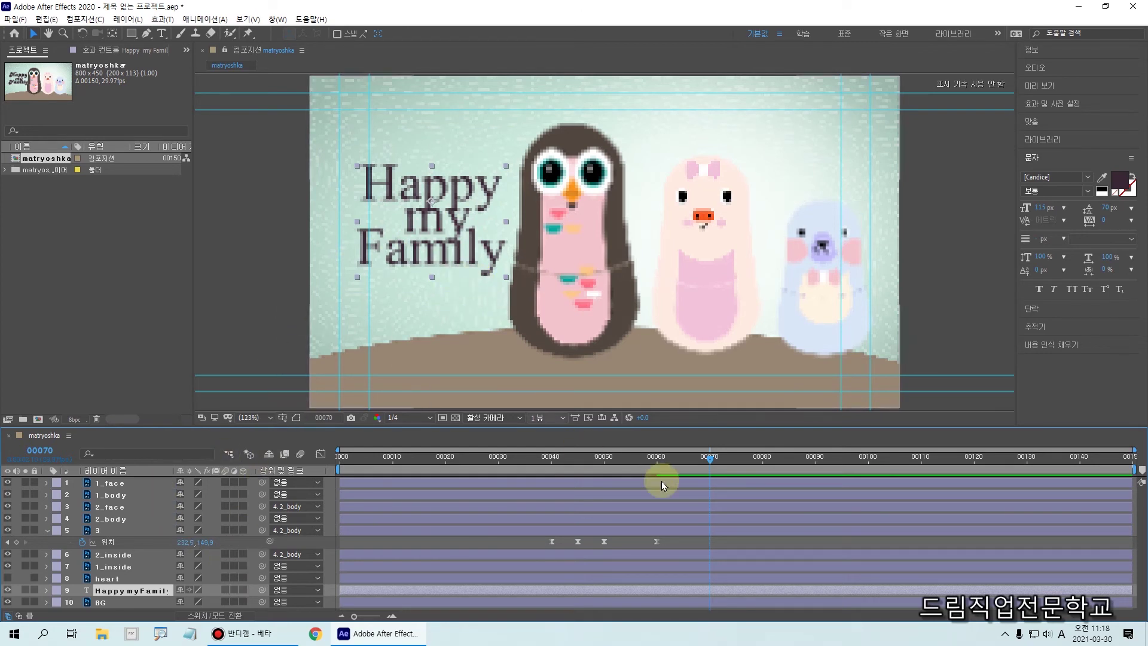
left_click_drag(711, 453, 715, 611)
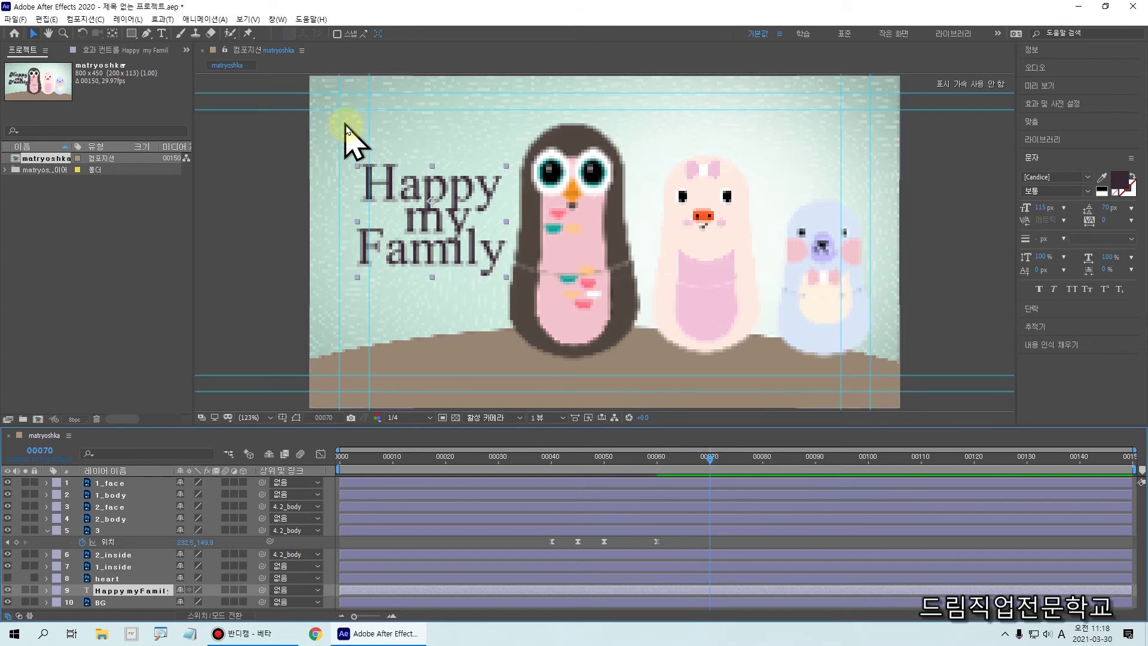
Browse the animation presets in Adobe Bridge and open the Animate In folder within the Text presets
left_click(197, 18)
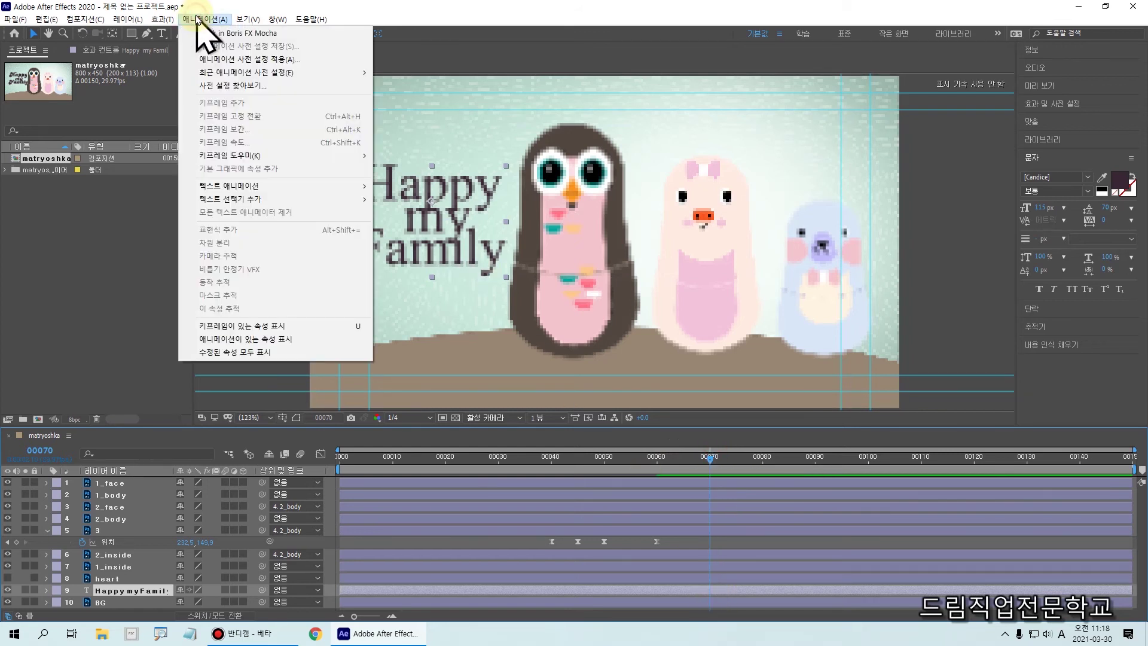
left_click(226, 91)
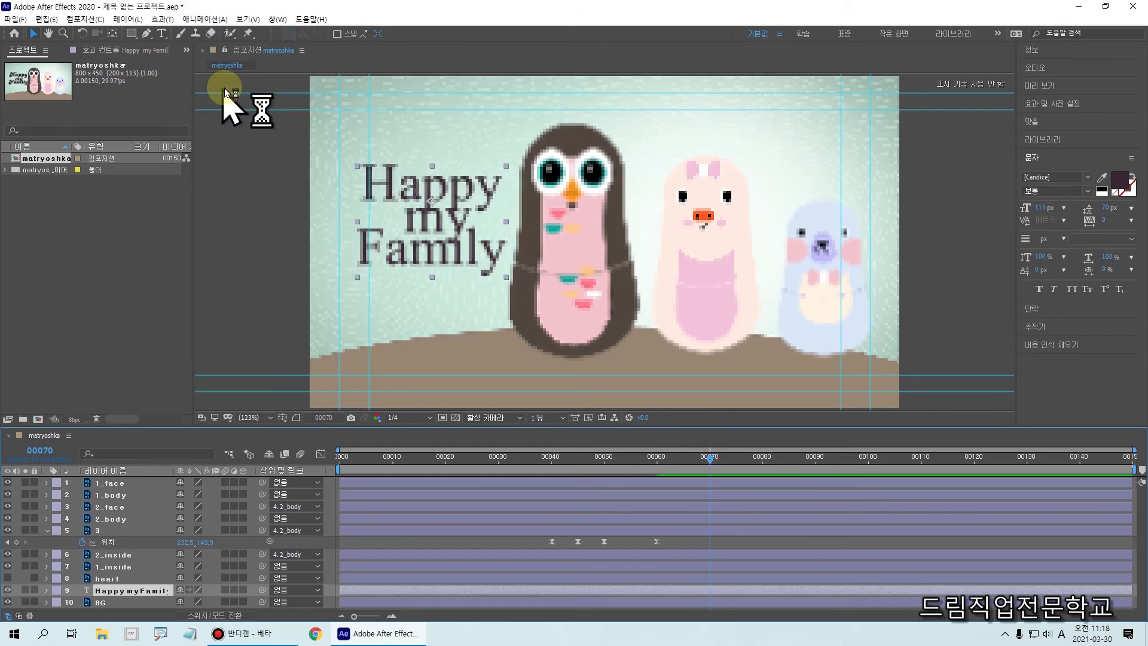
left_click(561, 141)
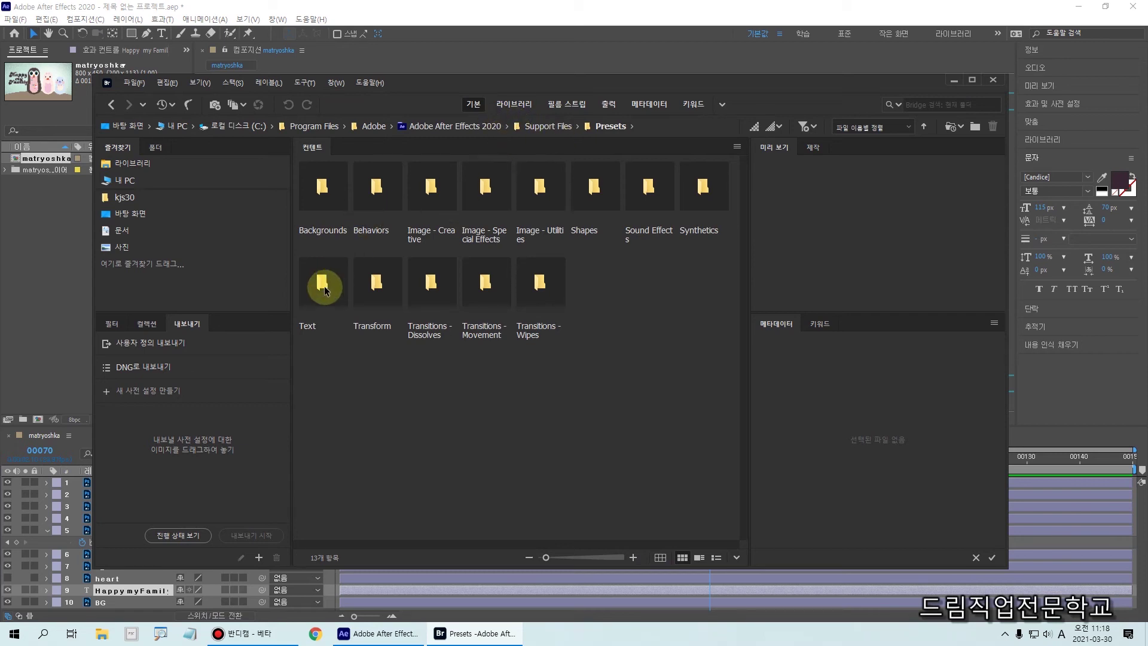
double_click(323, 283)
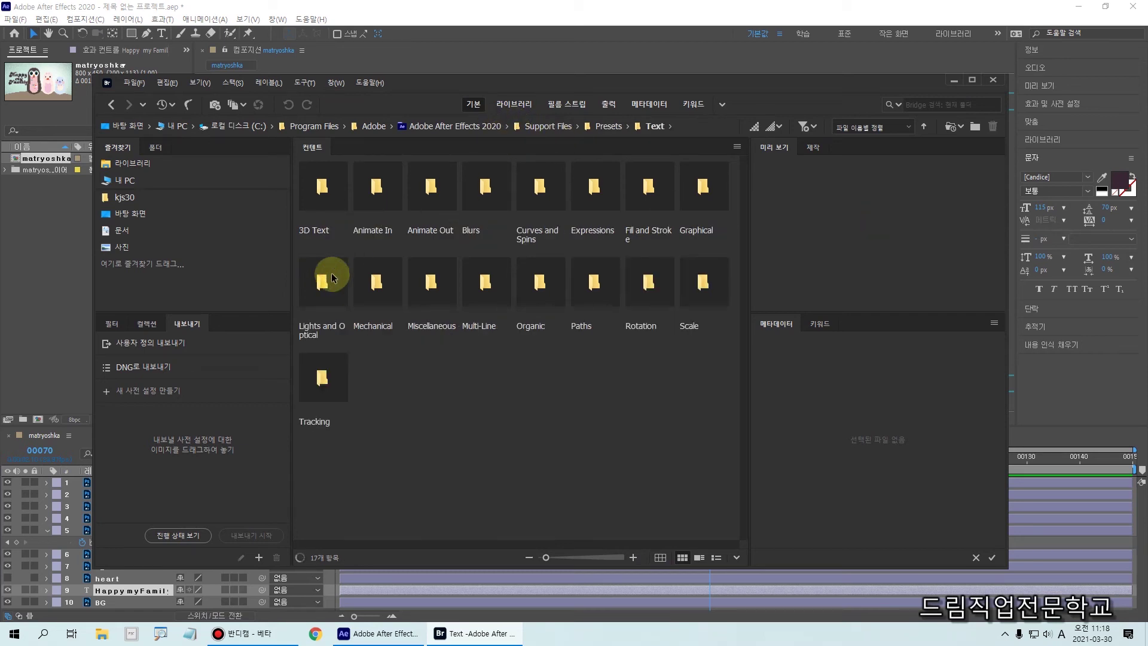
double_click(377, 186)
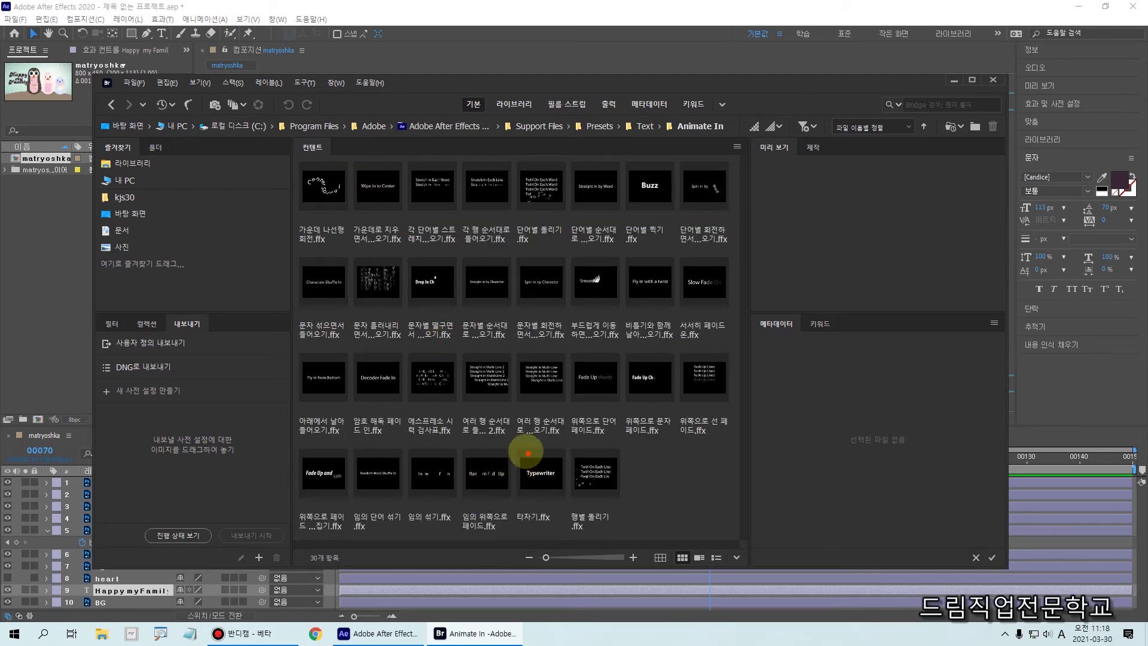
Apply the Typewriter preset (타자기.ffx) to the Happy myFamily text layer at frame 70 and close Bridge
left_click_drag(536, 503, 573, 523)
left_click_drag(535, 461, 556, 464)
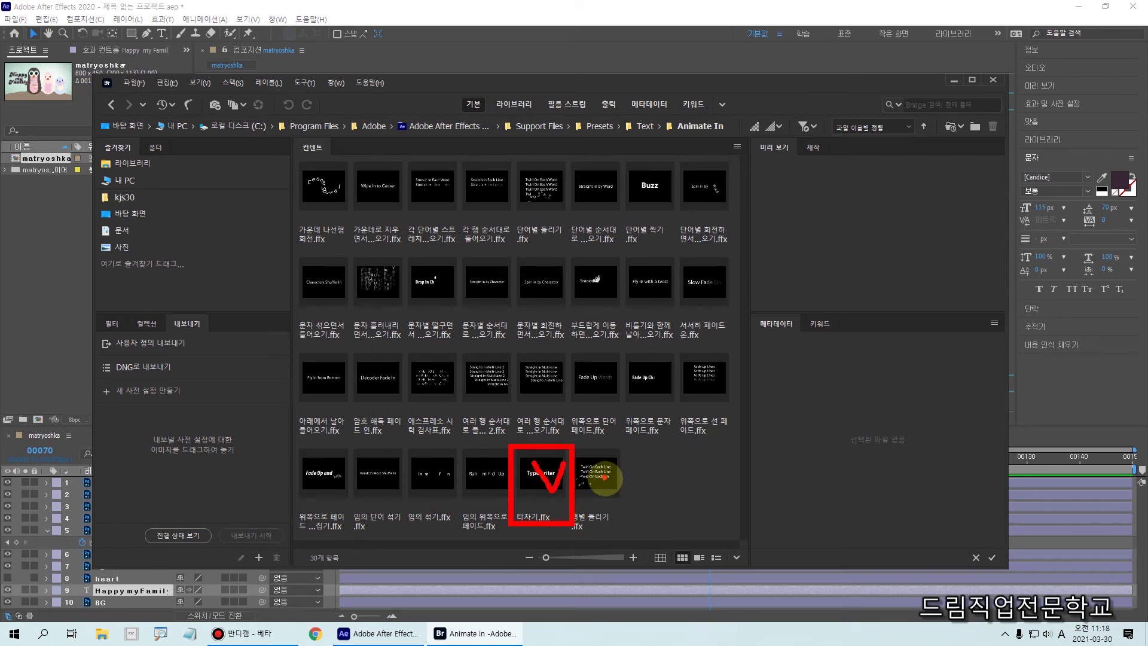
left_click(540, 481)
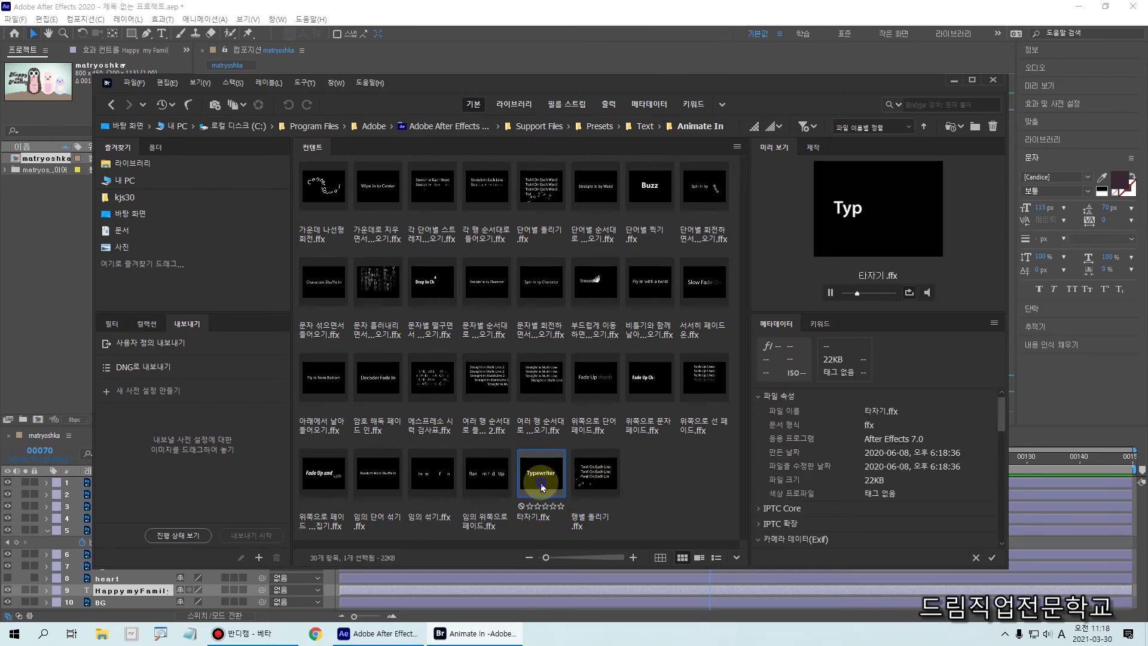
right_click(541, 484)
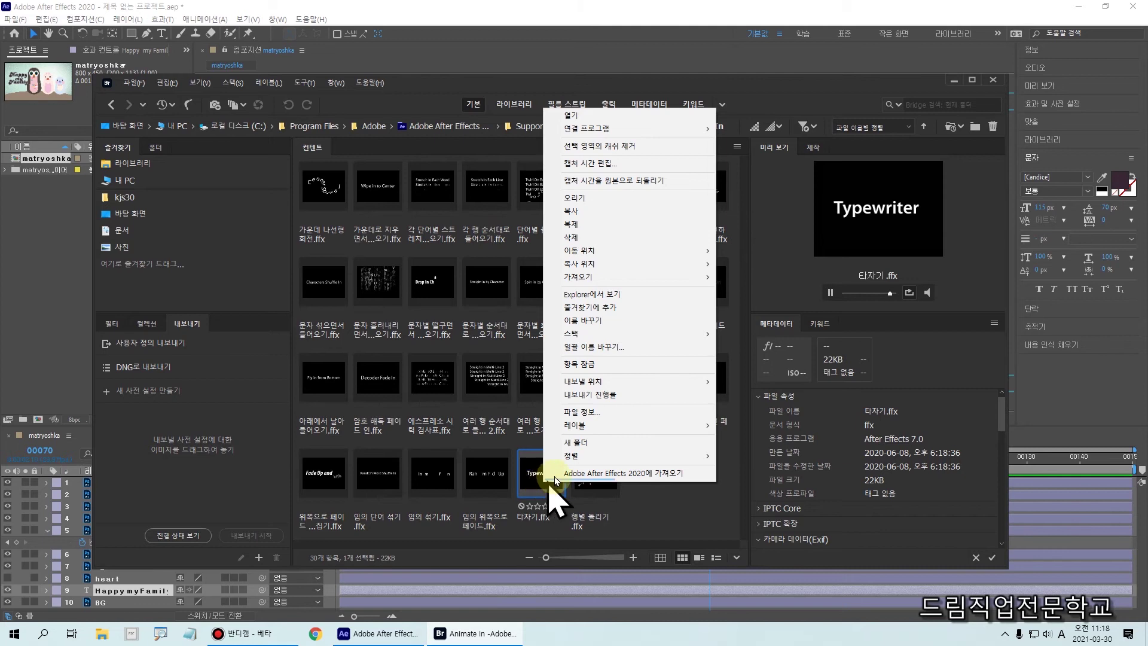
left_click(625, 473)
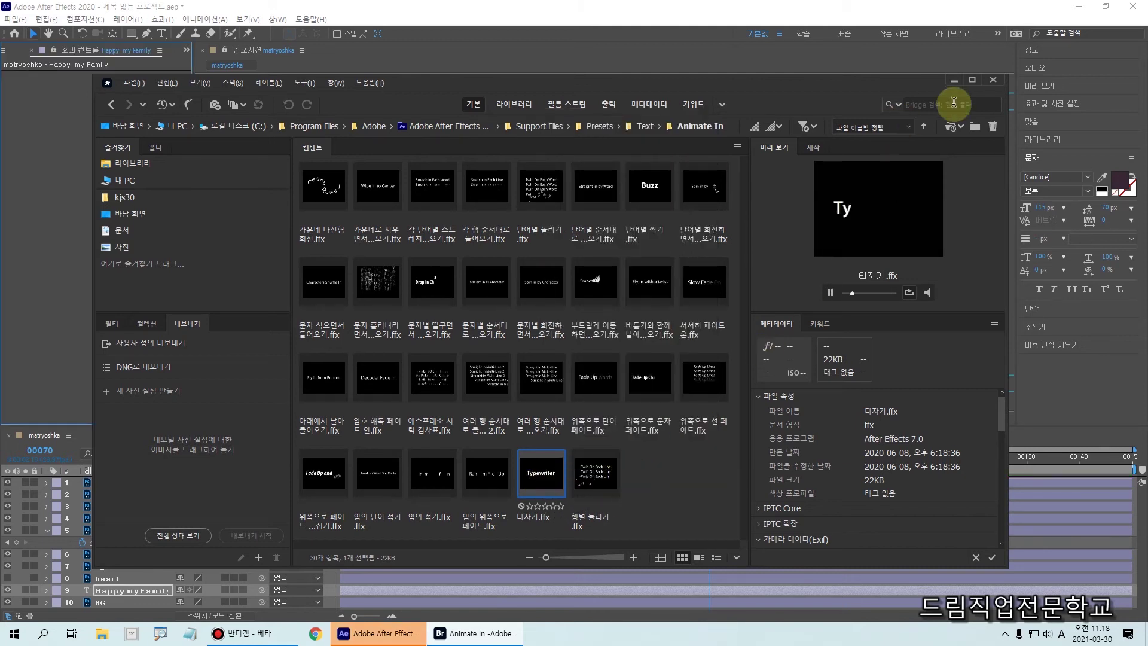
left_click(995, 84)
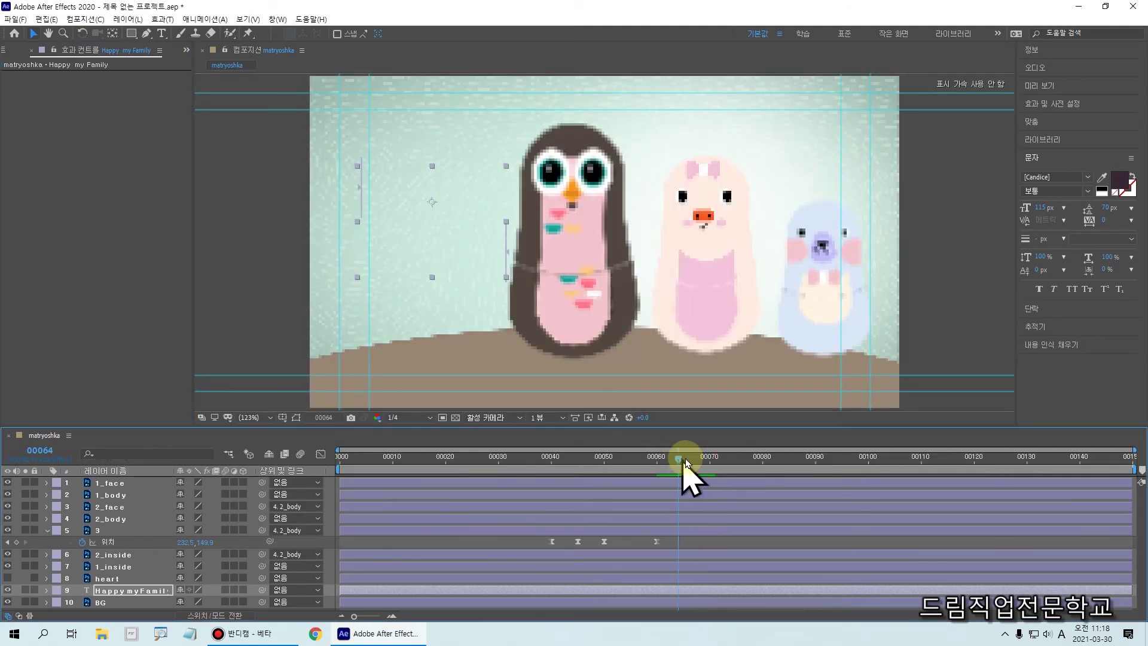
Scrub and play the composition to preview the typewriter effect on the lettering, then return to frame 70
left_click(604, 469)
left_click_drag(570, 472, 694, 470)
key("space")
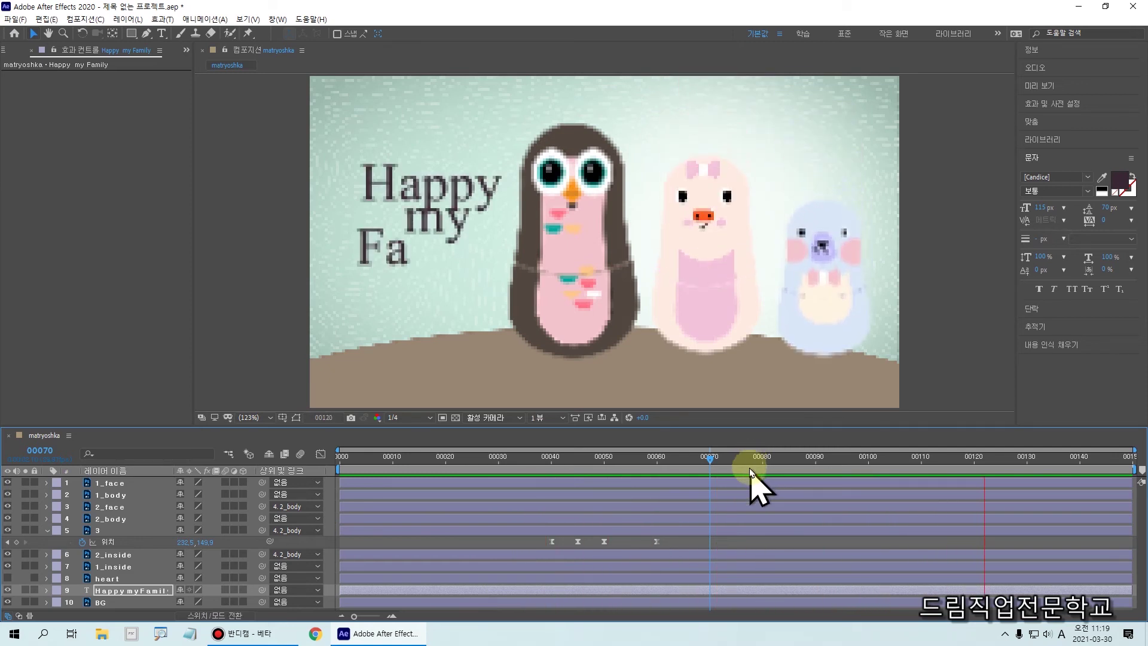
left_click_drag(752, 473, 709, 465)
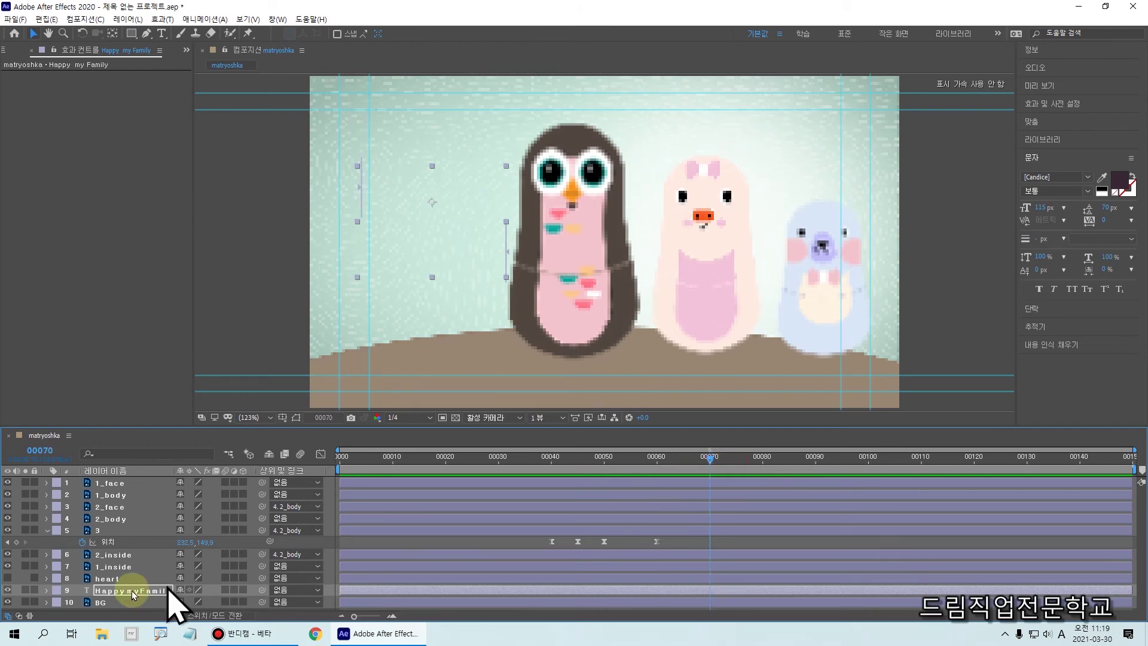
Expand the Happy myFamily layer's text properties and its Animator 1 group, enlarging the timeline area to fit them
left_click(46, 591)
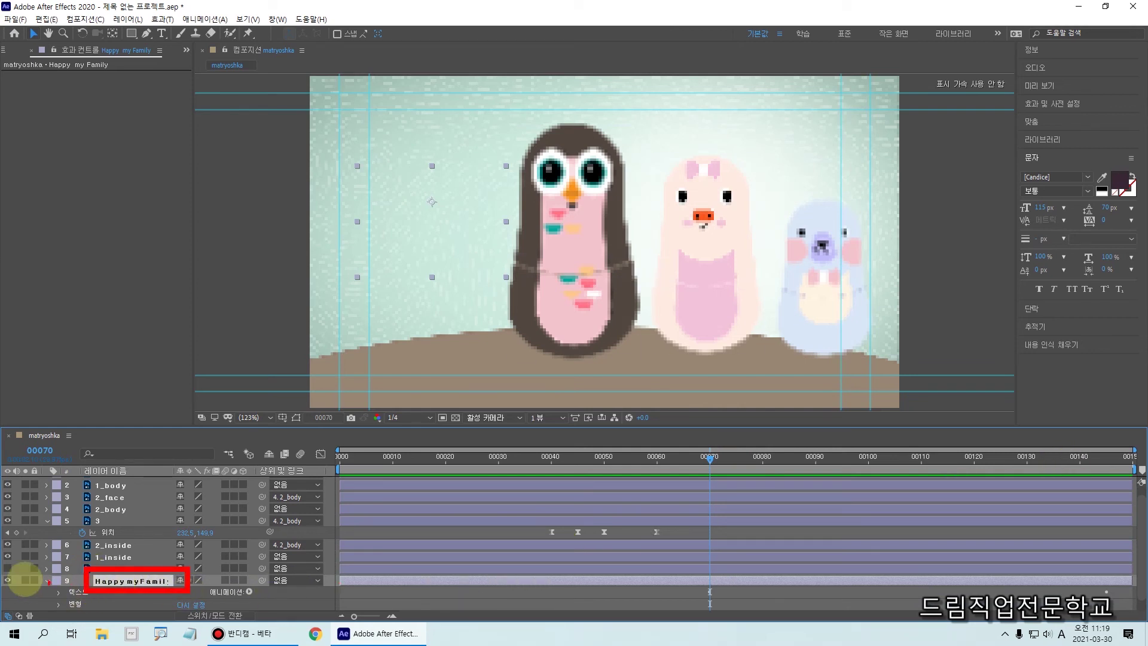
left_click_drag(61, 587, 115, 600)
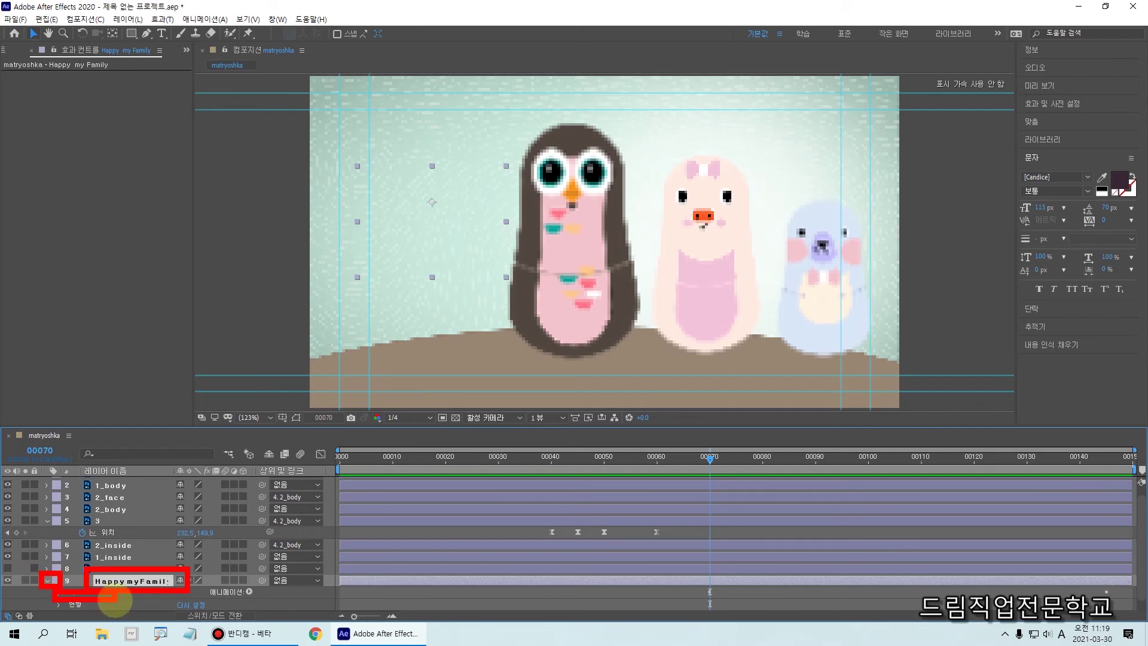
left_click(58, 604)
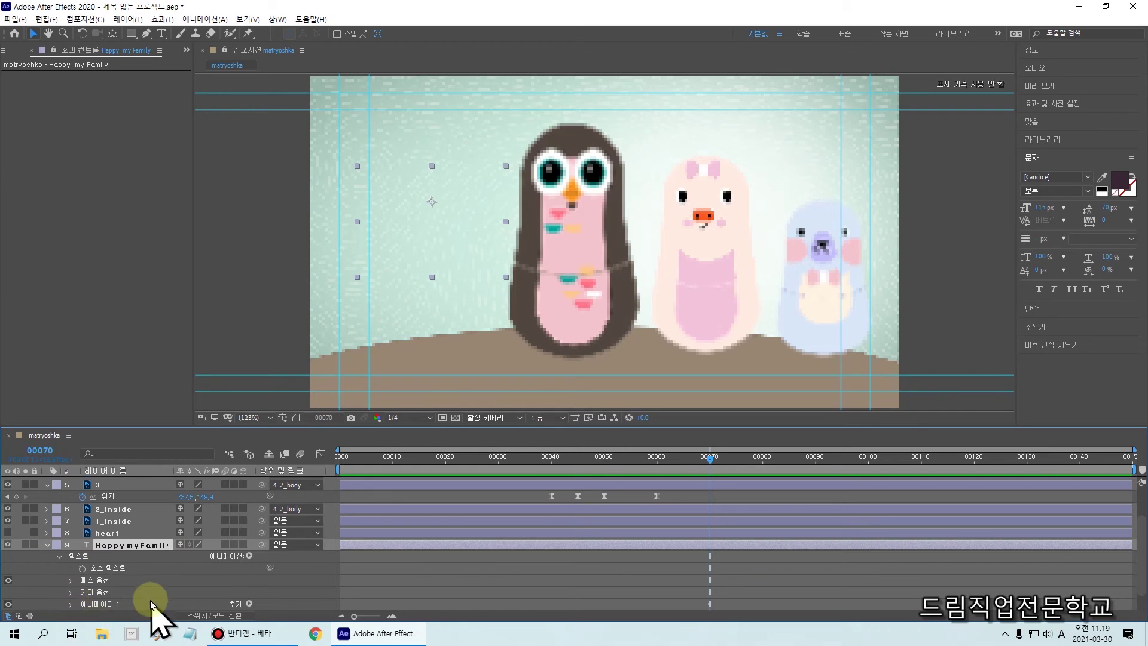
left_click_drag(161, 426, 165, 333)
left_click(106, 556)
left_click_drag(51, 543, 178, 570)
left_click(70, 554)
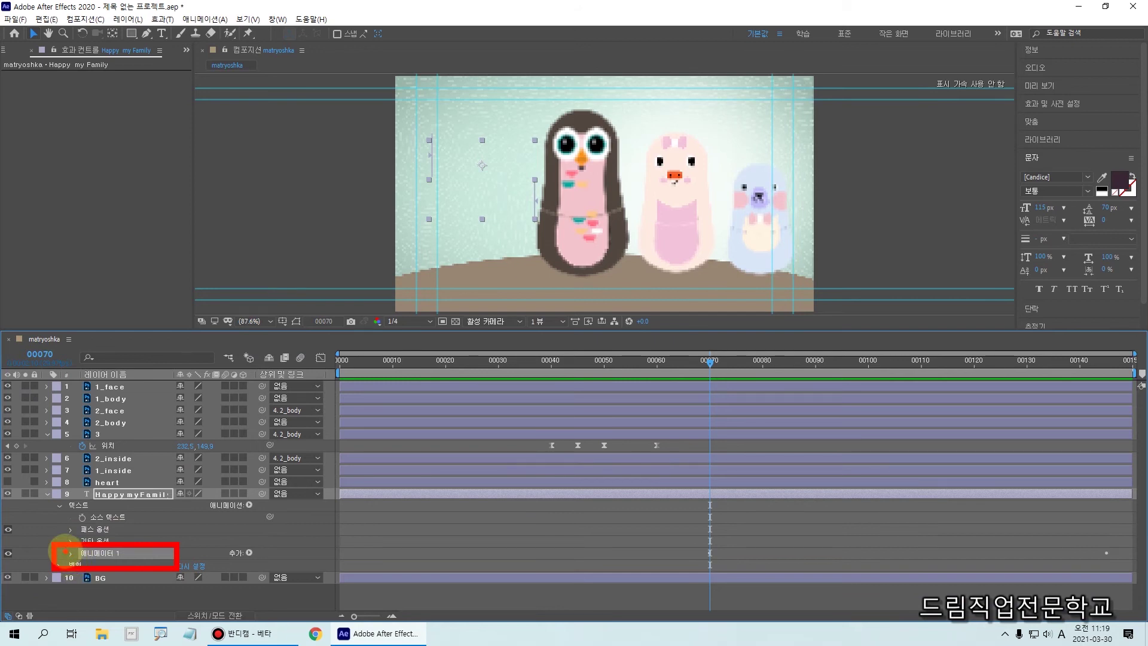
left_click(70, 555)
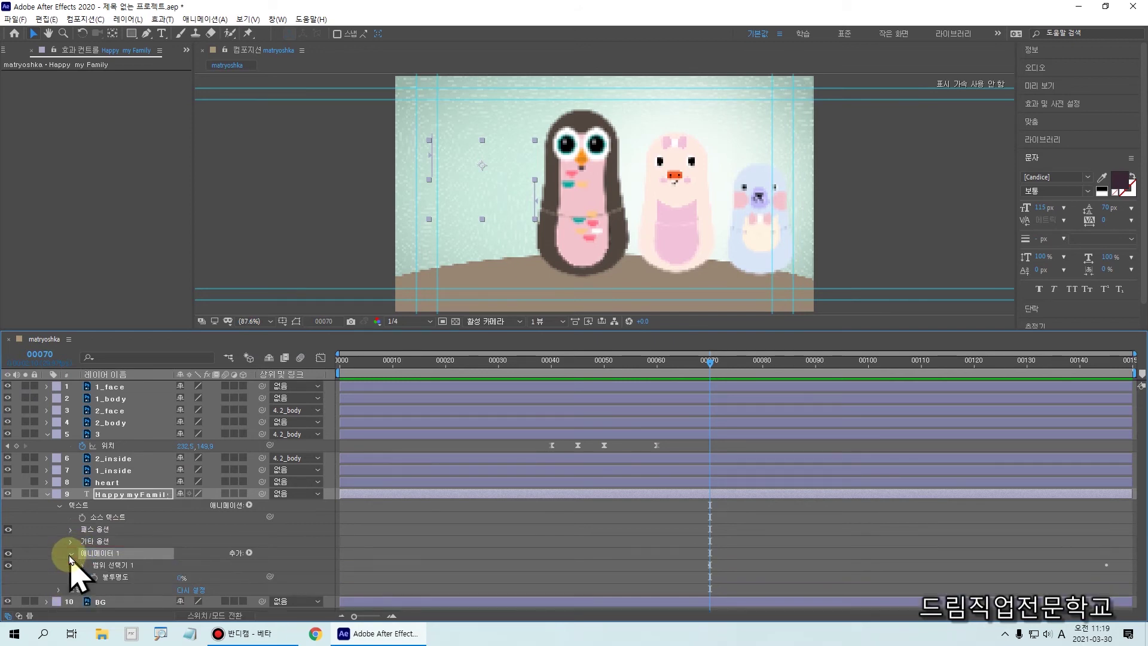
Expand Range Selector 1 of the text animator to reveal the Start property and its keyframes
left_click(118, 565)
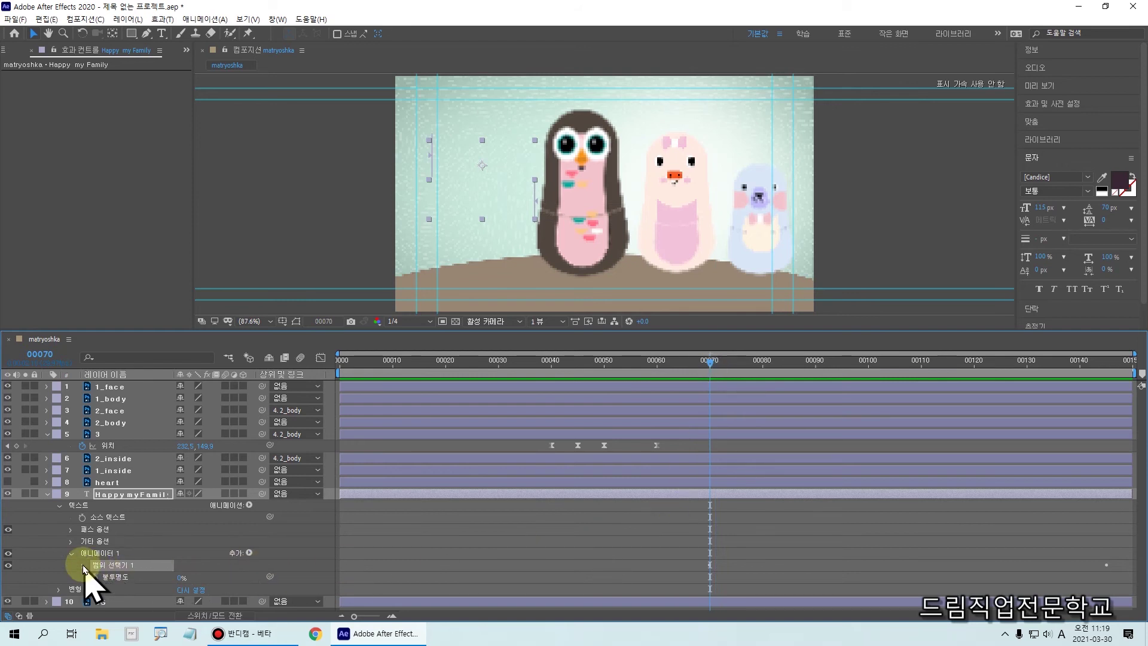
mouse_move(693, 538)
left_mouse_down()
mouse_move(721, 574)
mouse_move(1132, 579)
left_mouse_up()
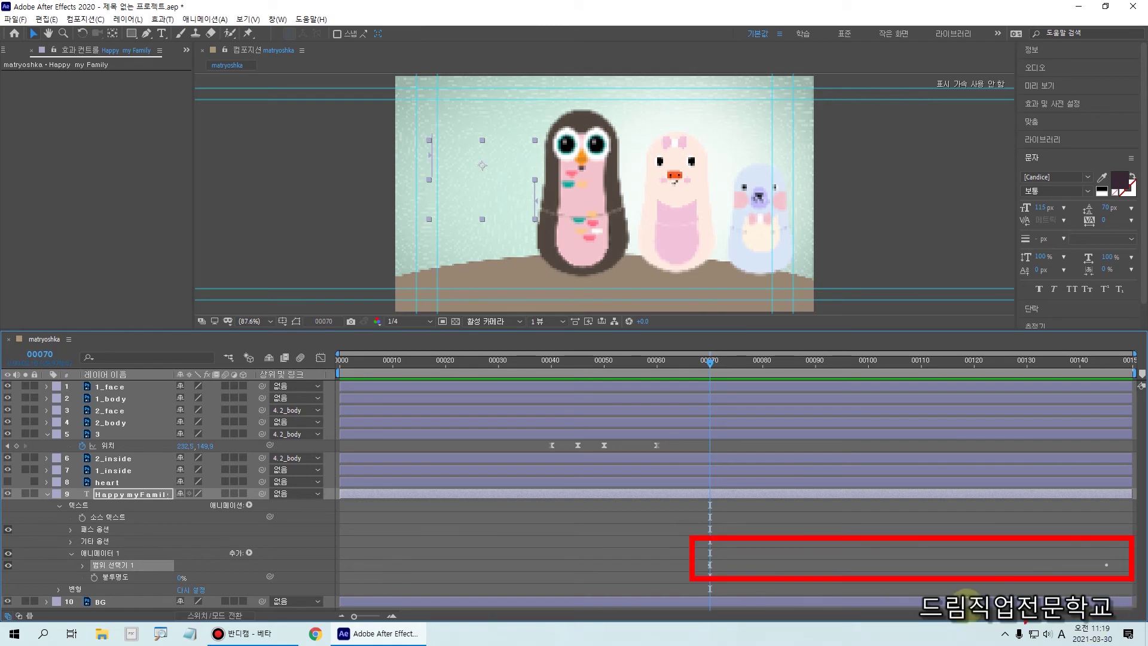
left_click(81, 566)
left_click(82, 567)
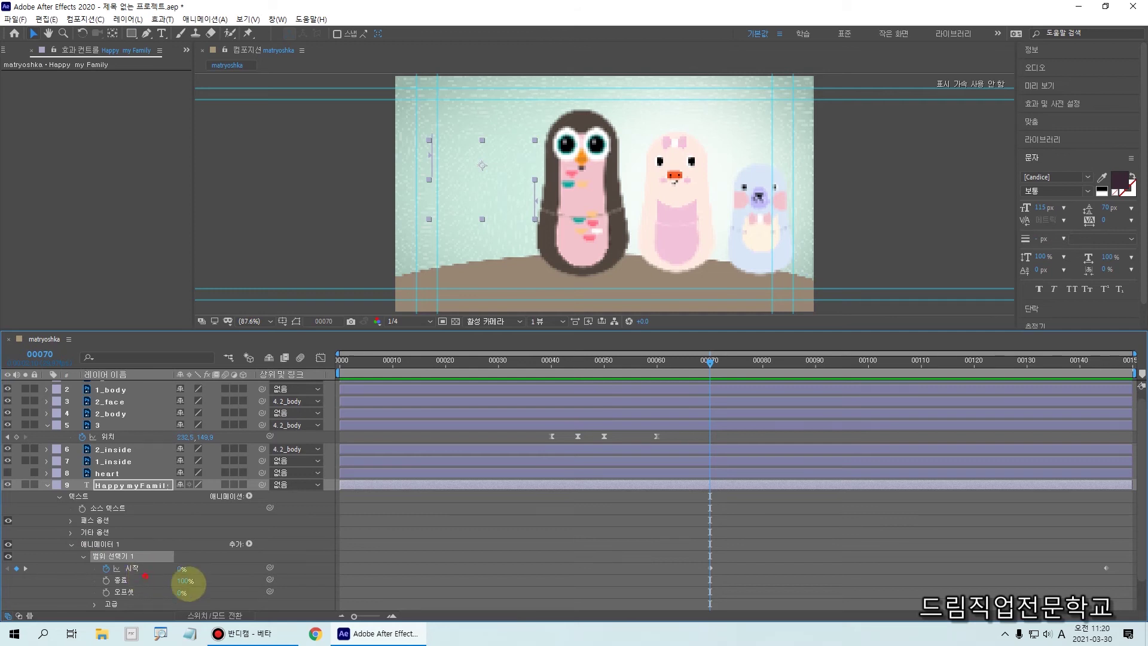
mouse_move(703, 560)
left_mouse_down()
mouse_move(964, 589)
mouse_move(1118, 583)
left_mouse_up()
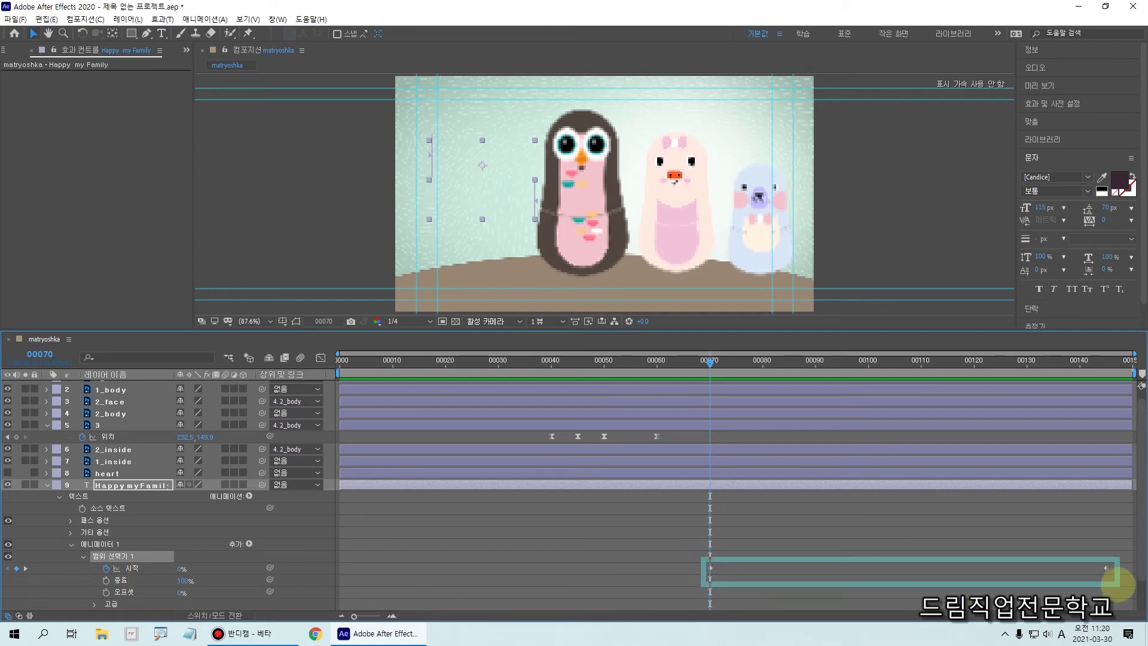
mouse_move(87, 555)
left_mouse_down()
mouse_move(293, 601)
mouse_move(298, 583)
left_mouse_up()
left_click_drag(100, 564, 133, 556)
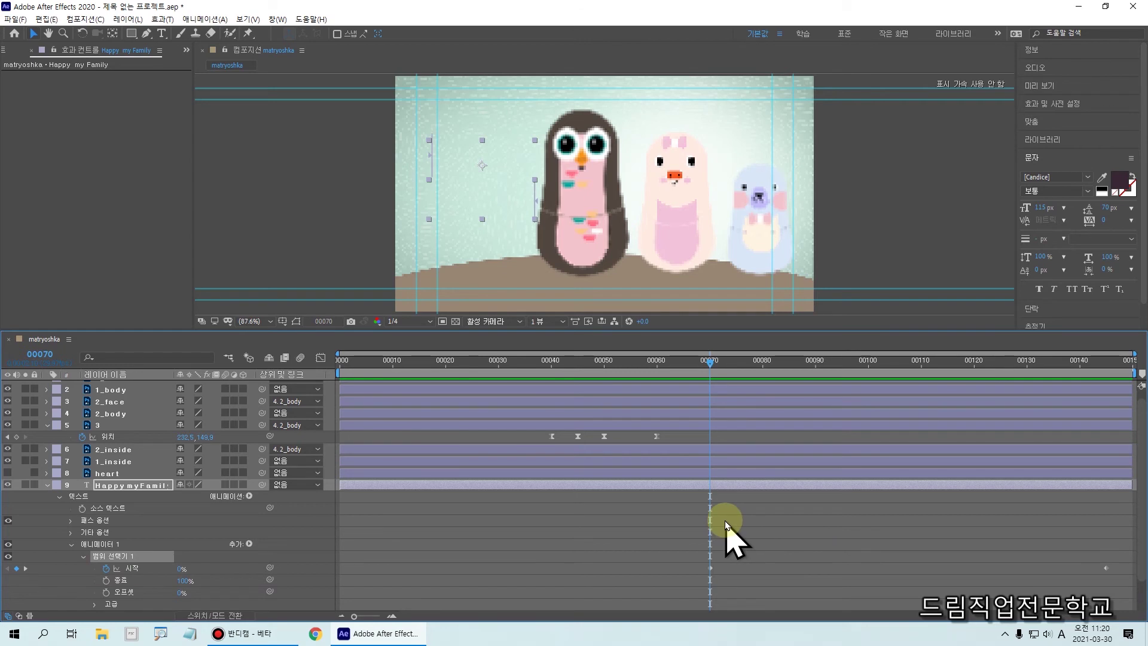
left_click_drag(708, 549, 709, 586)
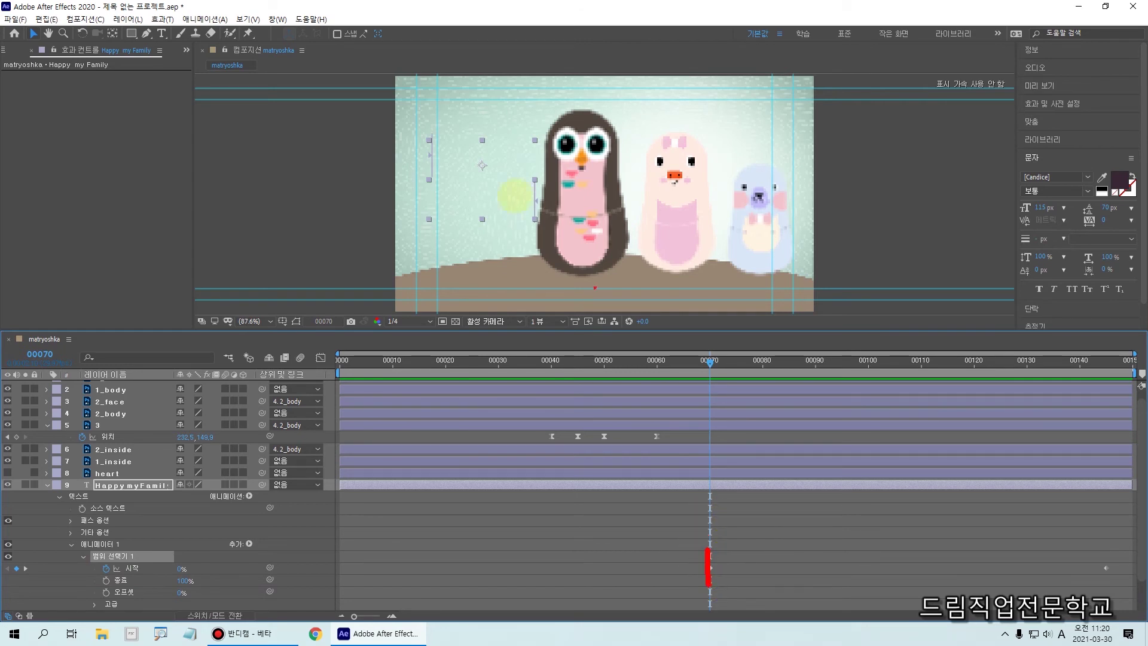
mouse_move(713, 564)
left_mouse_down()
mouse_move(905, 568)
mouse_move(895, 613)
left_mouse_up()
left_click_drag(868, 320, 877, 619)
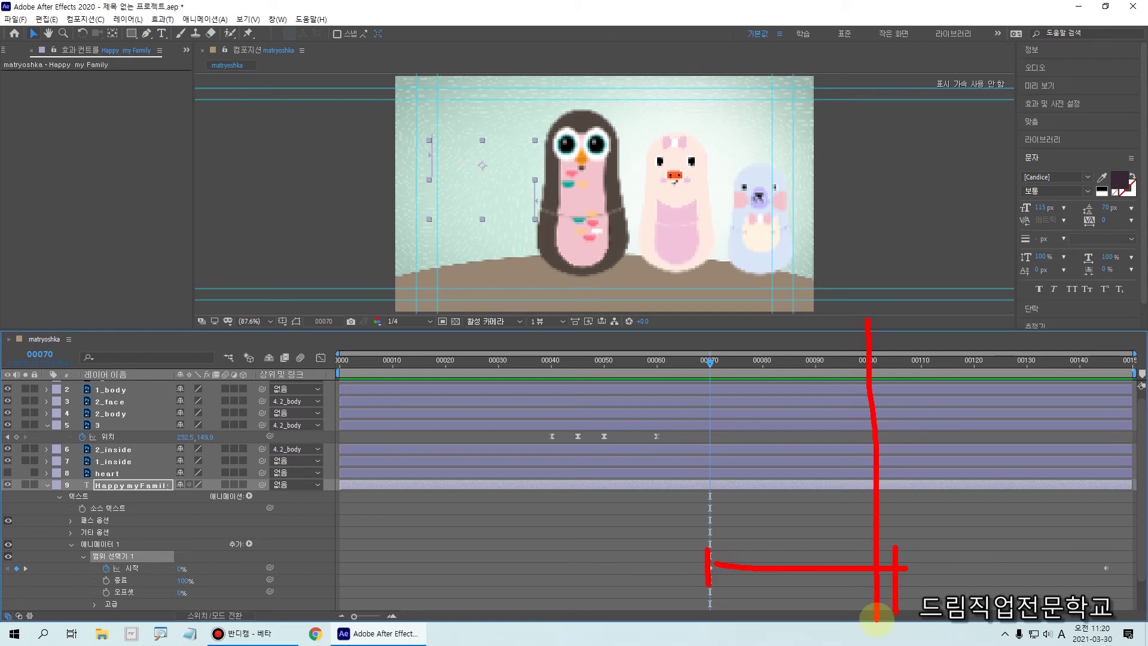
mouse_move(744, 491)
left_mouse_down()
mouse_move(811, 483)
mouse_move(827, 553)
mouse_move(815, 588)
left_mouse_up()
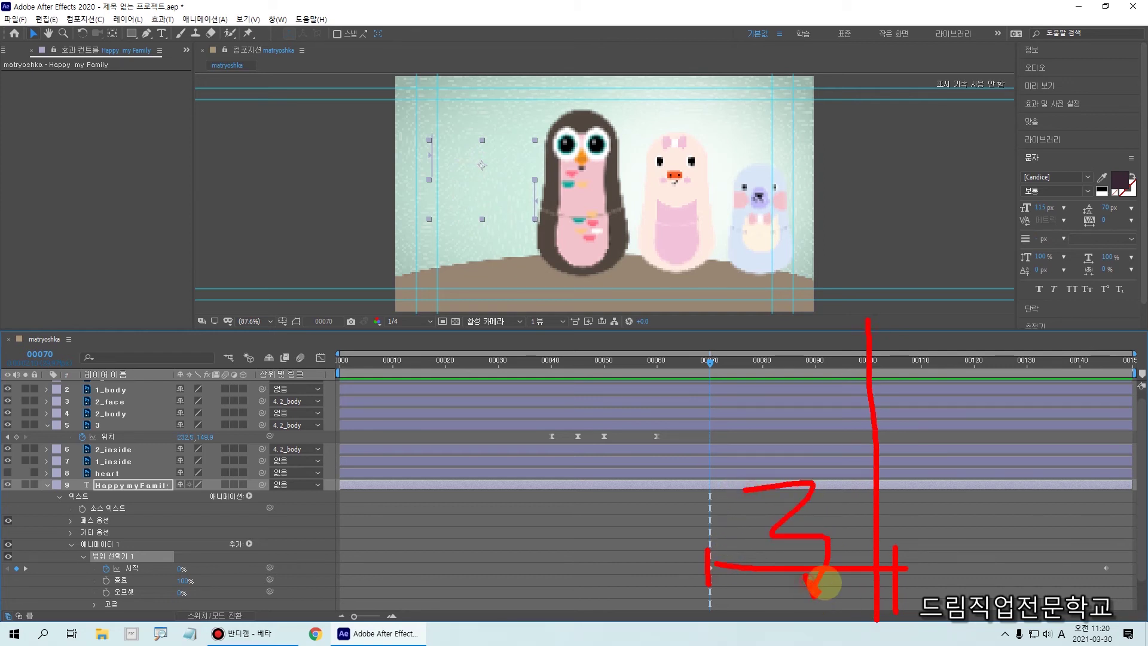
key("Escape")
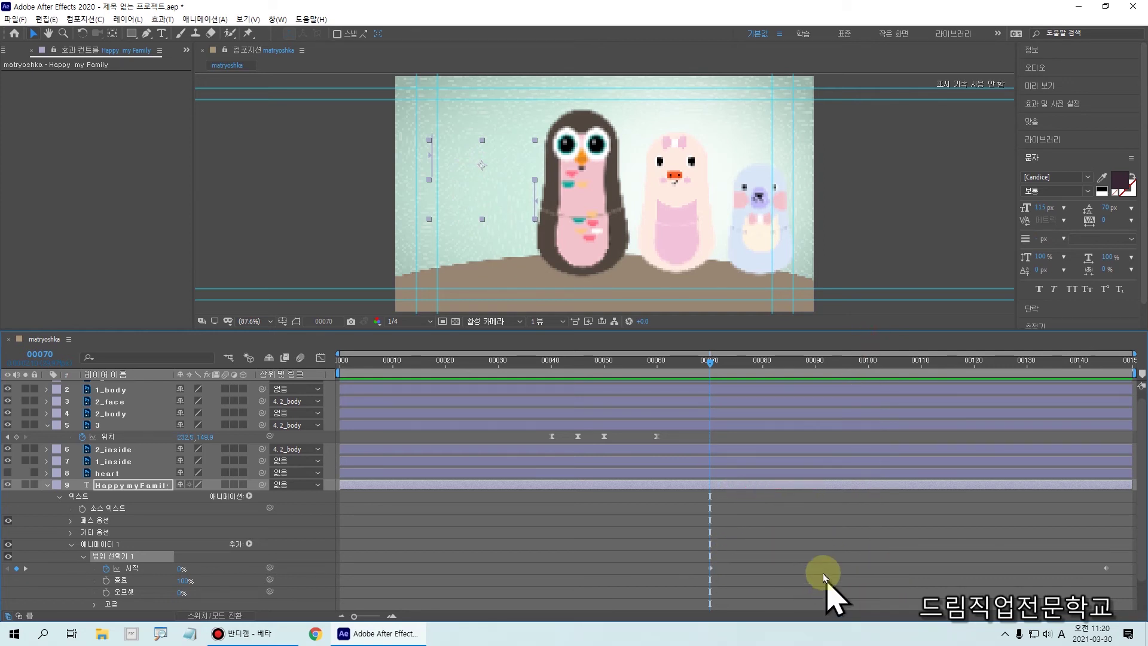
Move the lettering's last Range Selector Start keyframe to frame 100 and place the playhead on that frame
key("ctrl+2")
left_click_drag(1088, 547, 1125, 588)
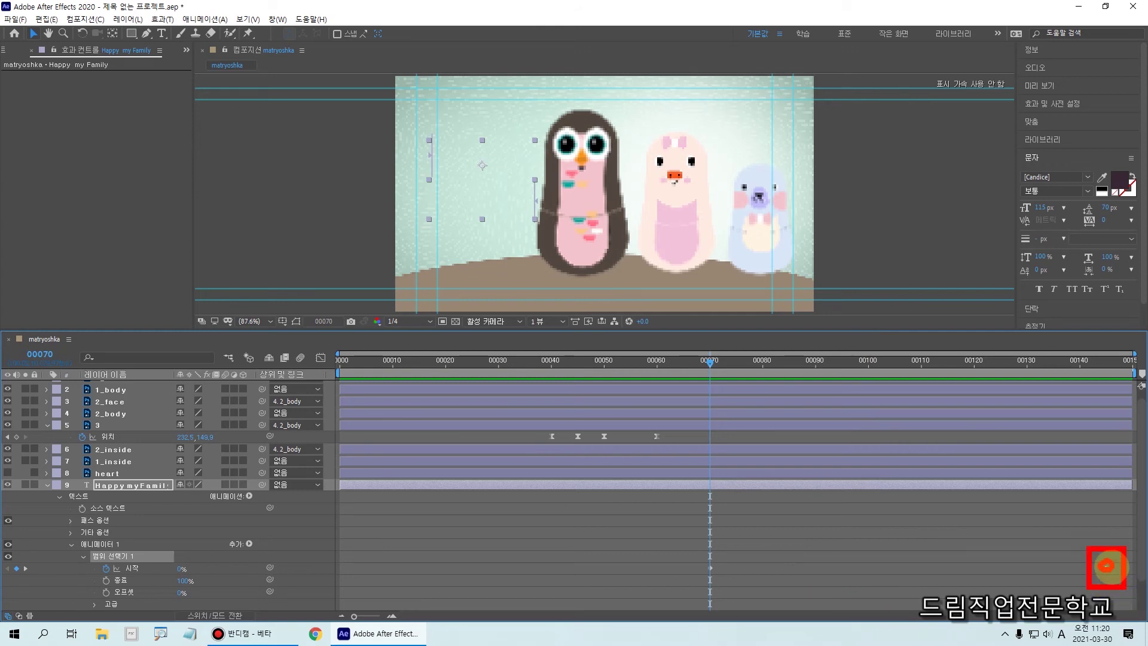
key("Escape")
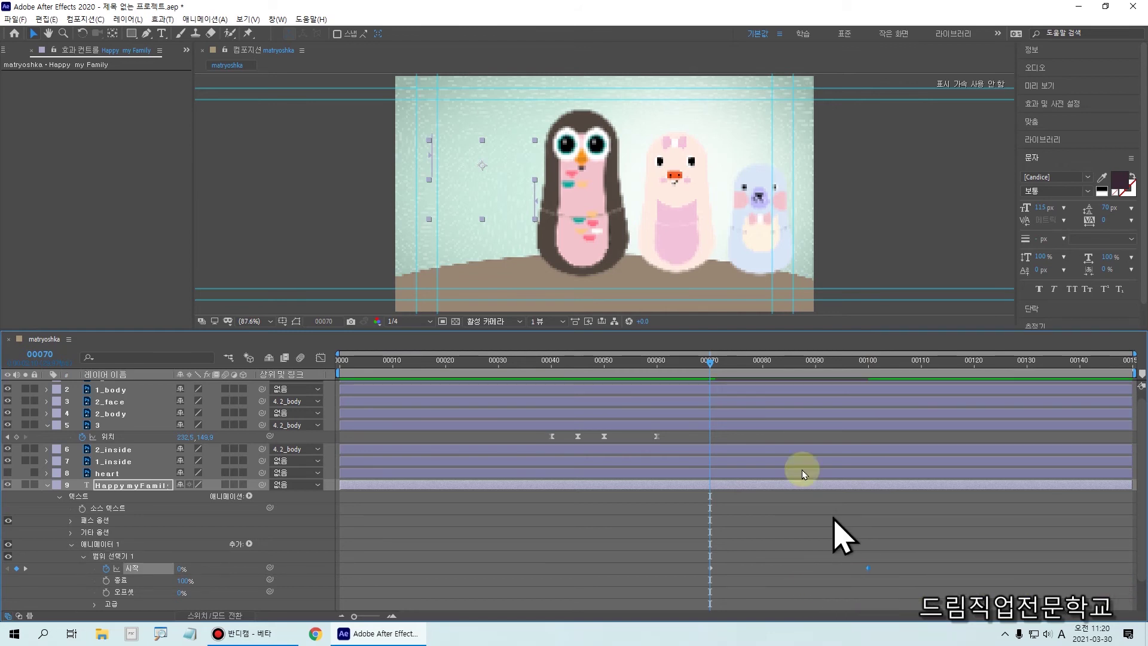
left_click_drag(799, 369, 870, 390)
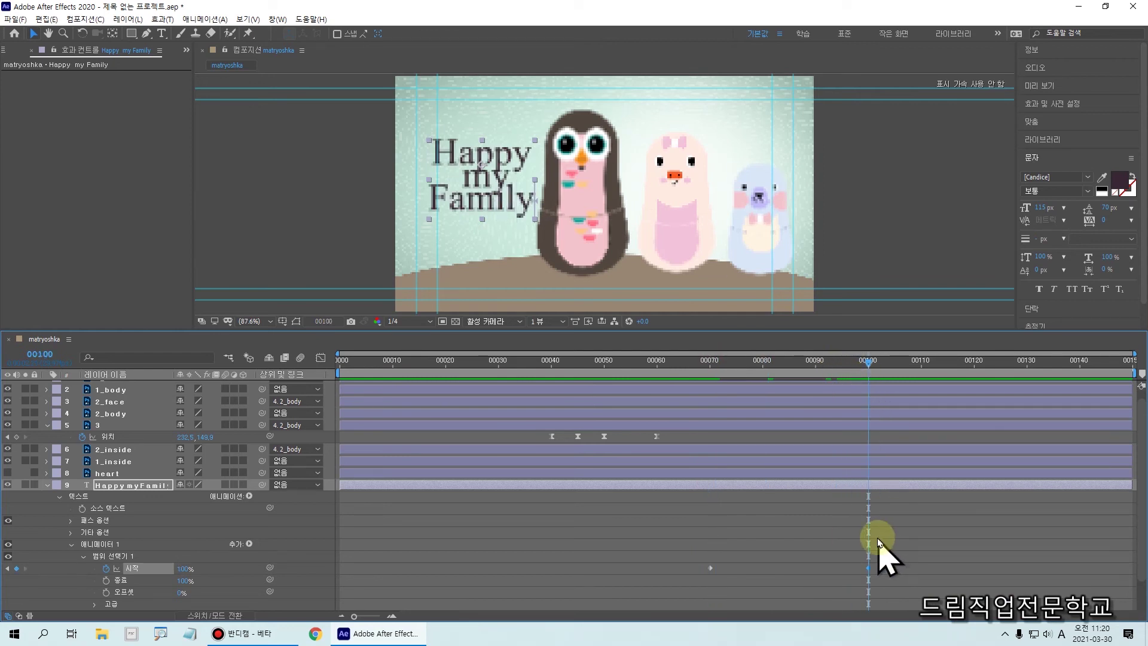
left_click_drag(700, 335, 876, 599)
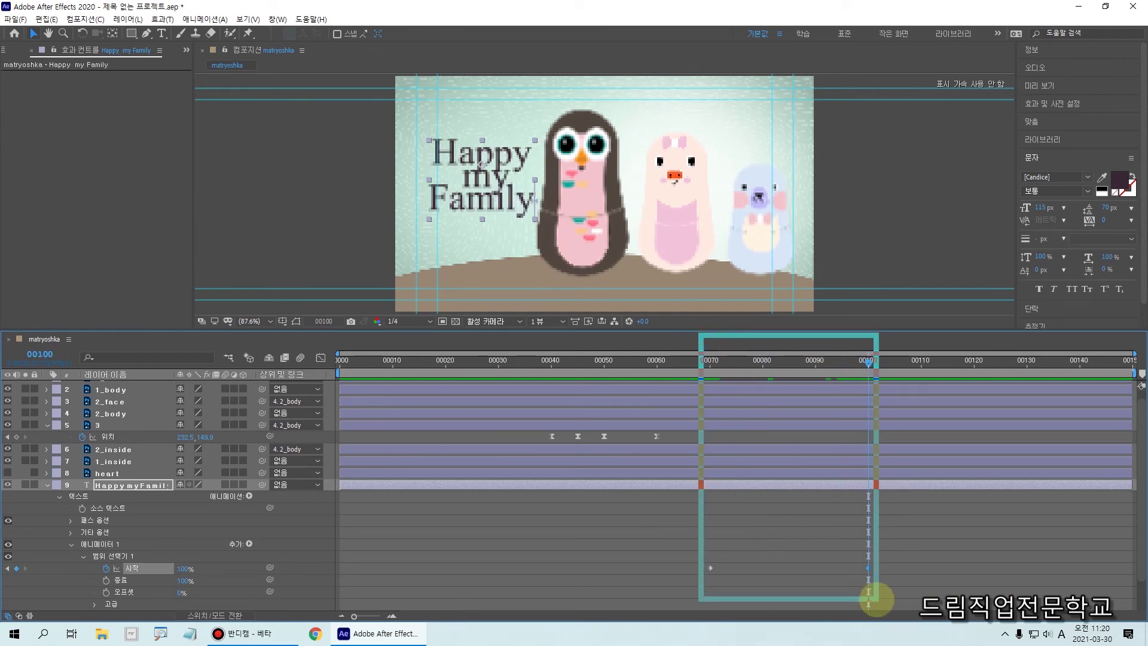
mouse_move(397, 119)
left_mouse_down()
mouse_move(531, 206)
mouse_move(540, 235)
left_mouse_up()
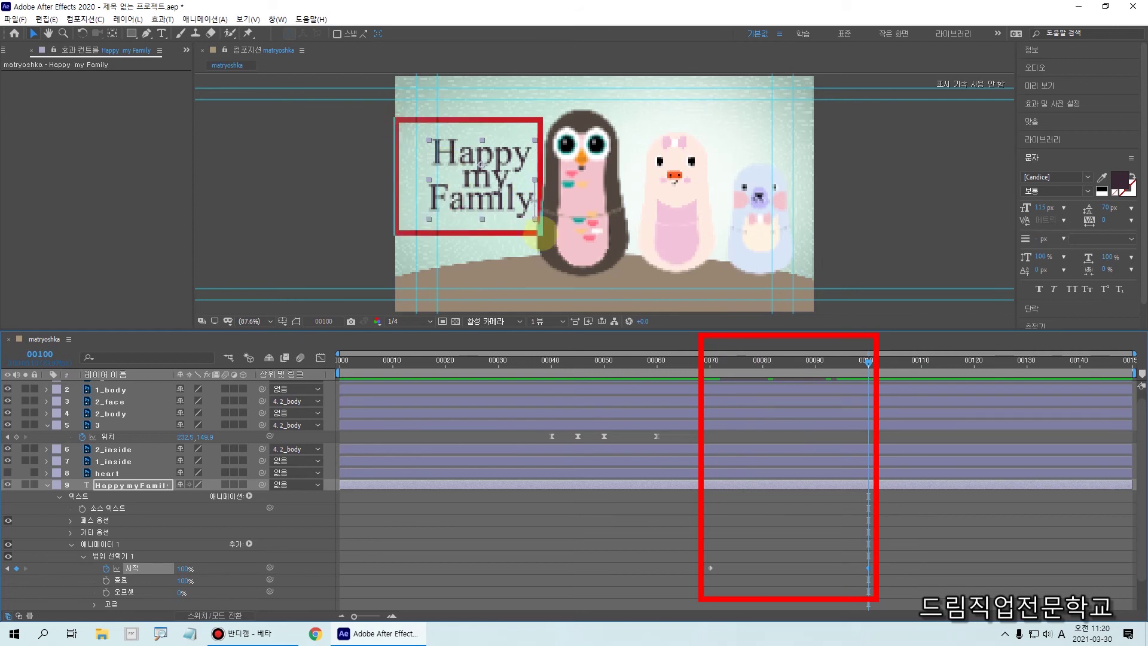
key("Escape")
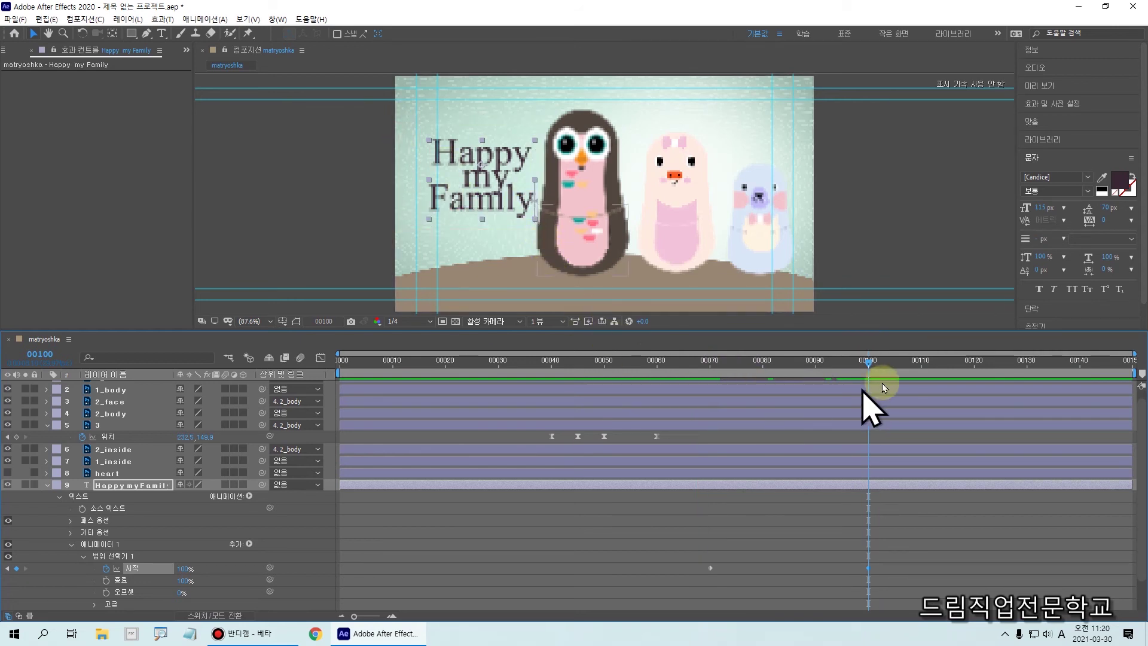
Play the typewriter effect from frame 69 to check the new timing, and return the playhead to frame 100
left_click_drag(868, 361, 705, 380)
key("space")
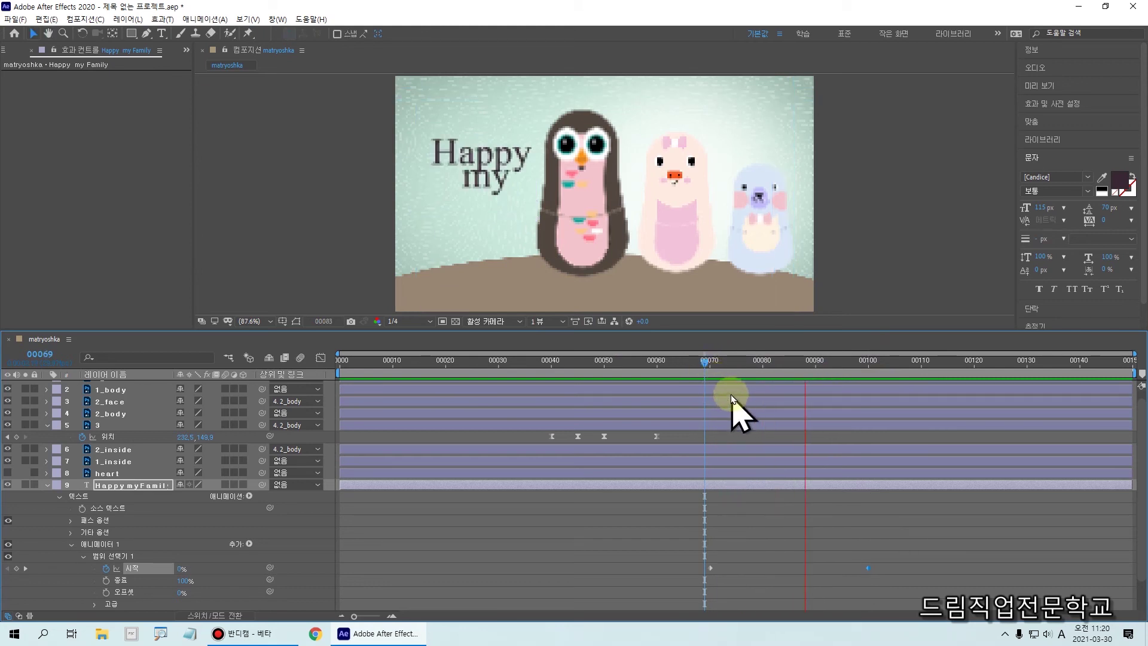
key("space")
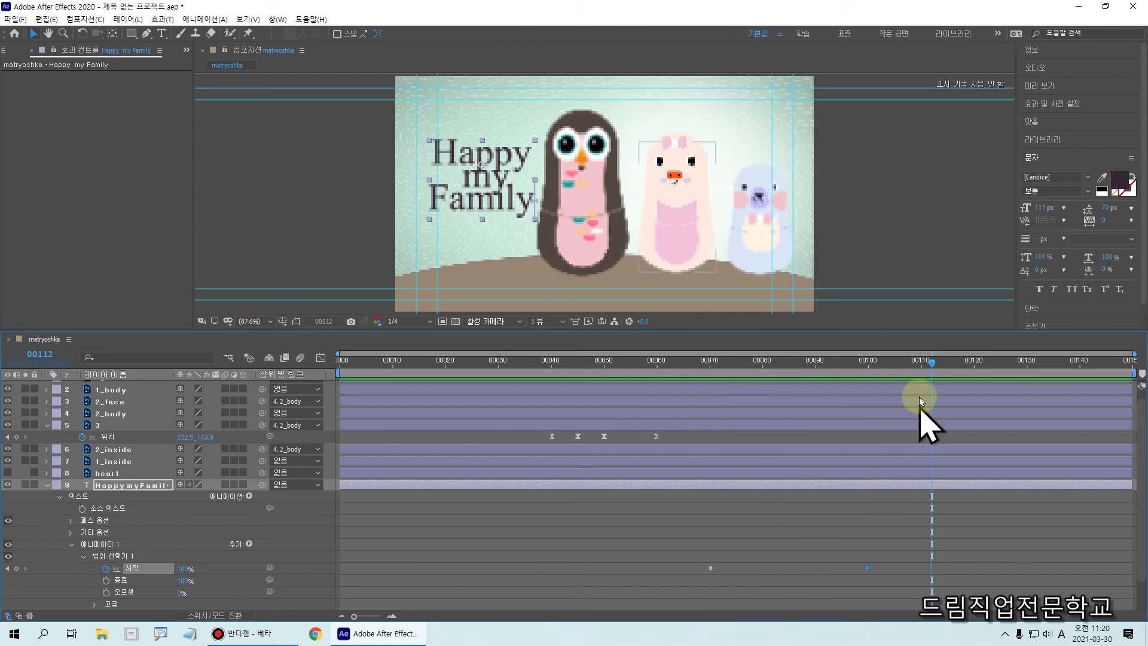
left_click_drag(933, 366, 872, 407)
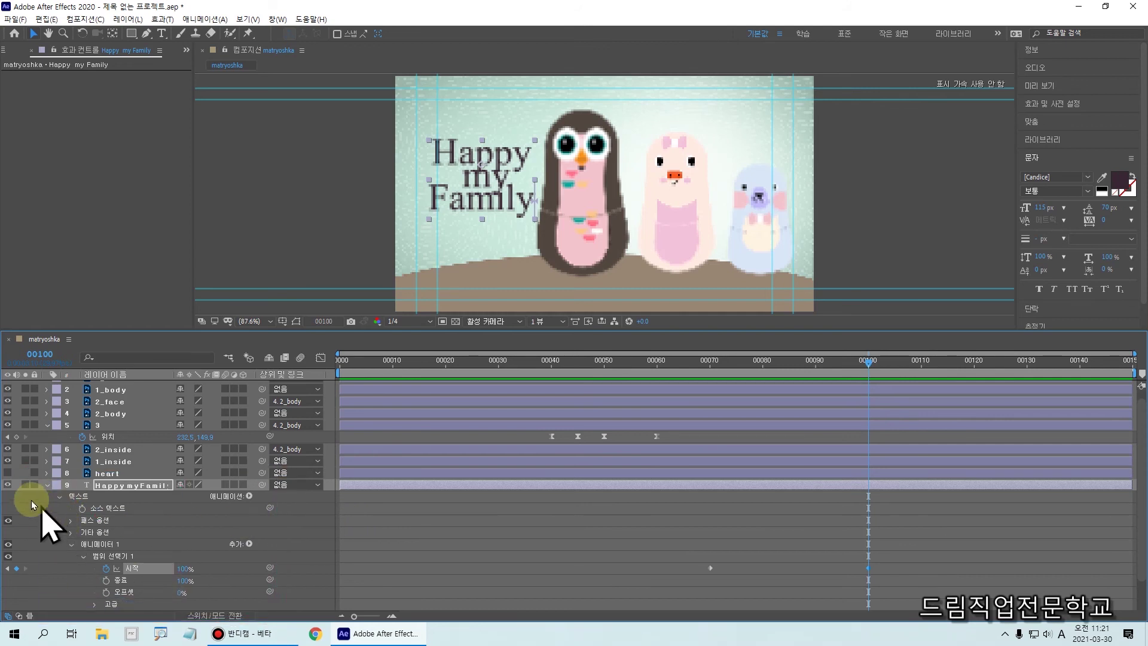
Collapse the Happy myFamily layer's properties and turn on the visibility of the heart layer
left_click(46, 485)
left_click(110, 547)
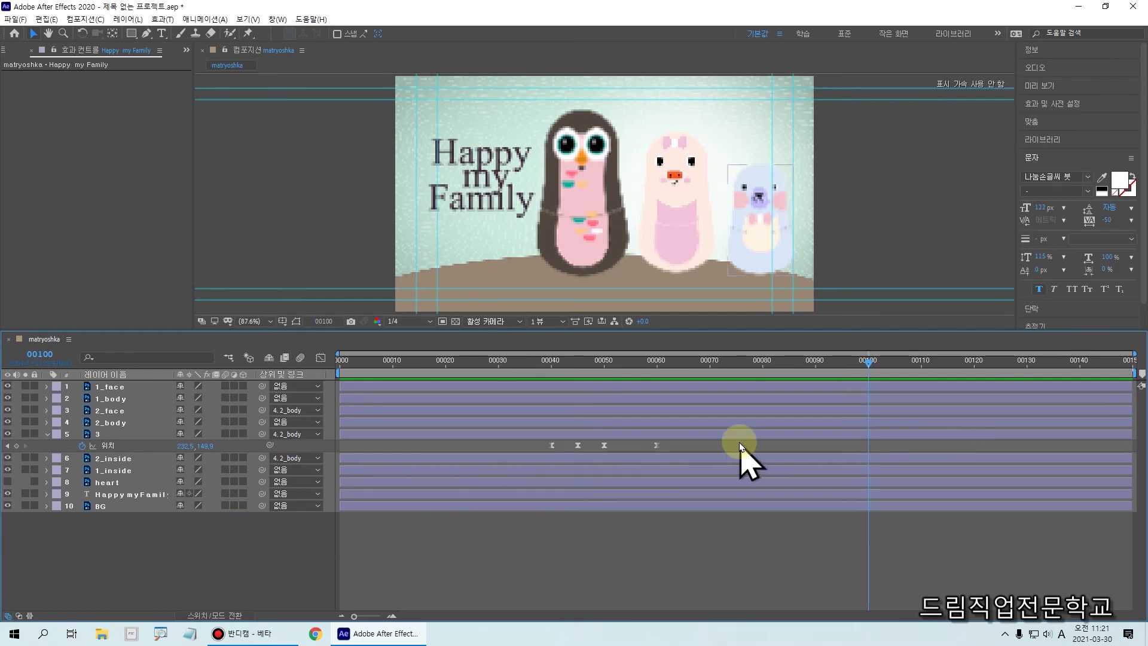
left_click_drag(872, 358, 868, 553)
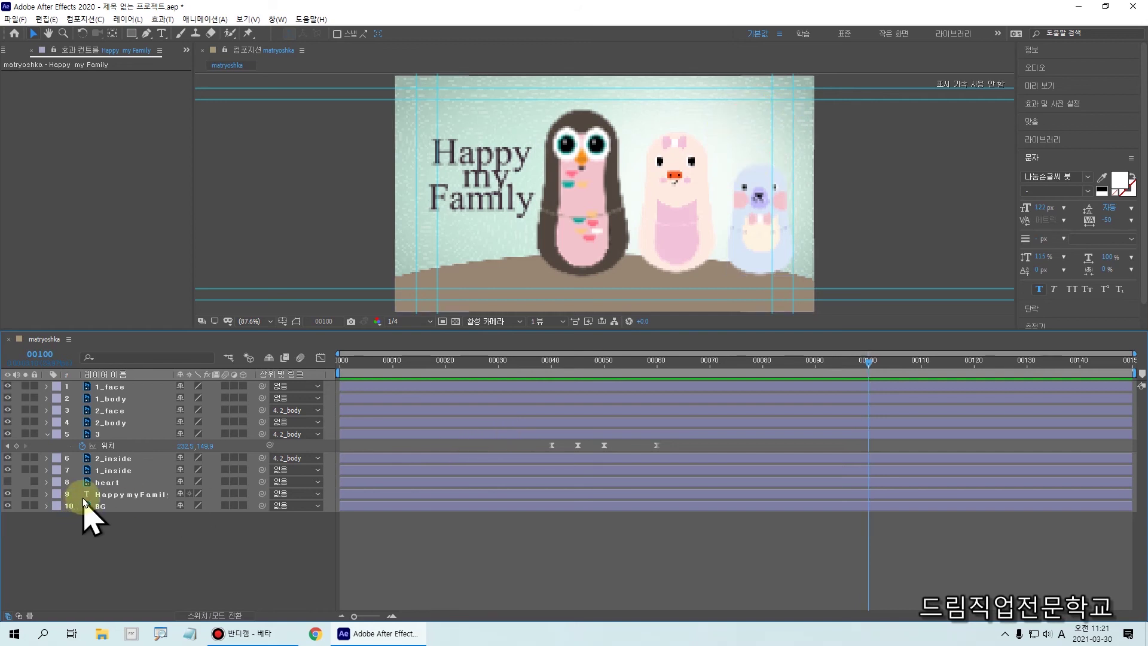
left_click(107, 482)
left_click(8, 481)
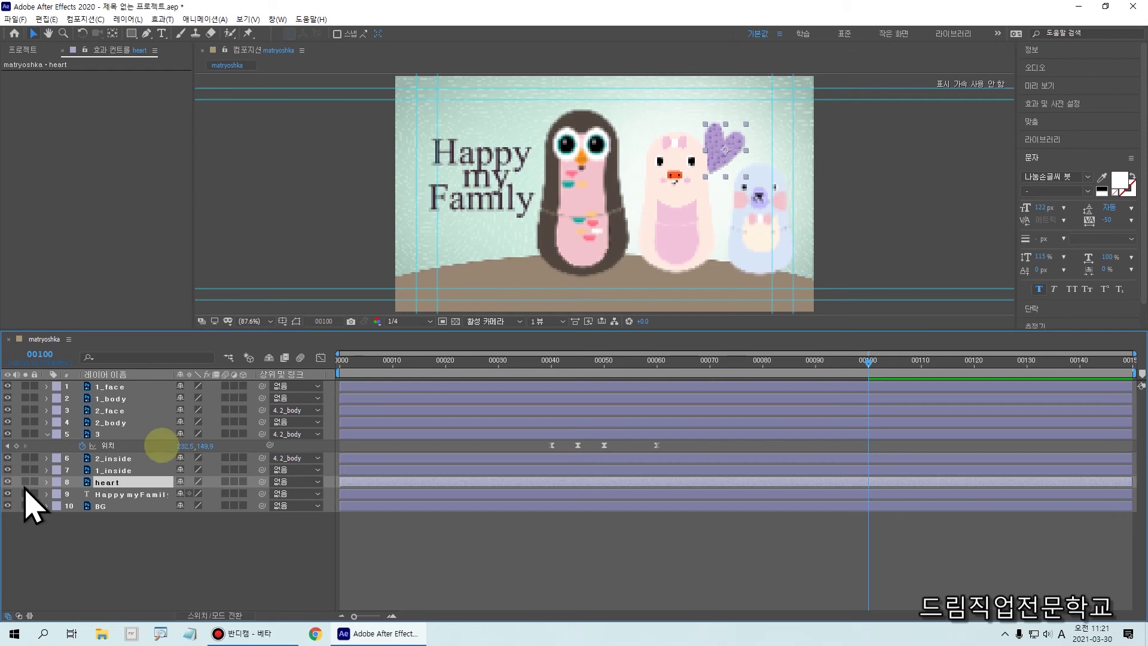
Shift the heart slightly to the right, between the pink and the blue doll's heads
mouse_move(653, 84)
left_mouse_down()
mouse_move(801, 202)
mouse_move(772, 203)
left_mouse_up()
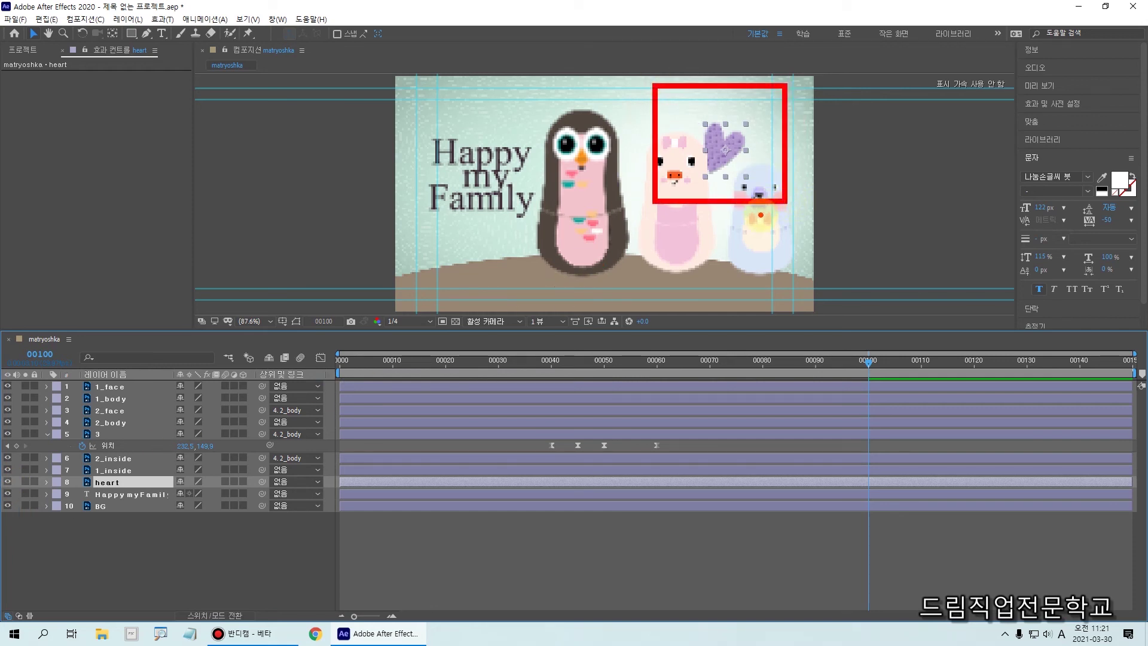
mouse_move(721, 166)
left_mouse_down()
mouse_move(807, 205)
mouse_move(784, 182)
left_mouse_up()
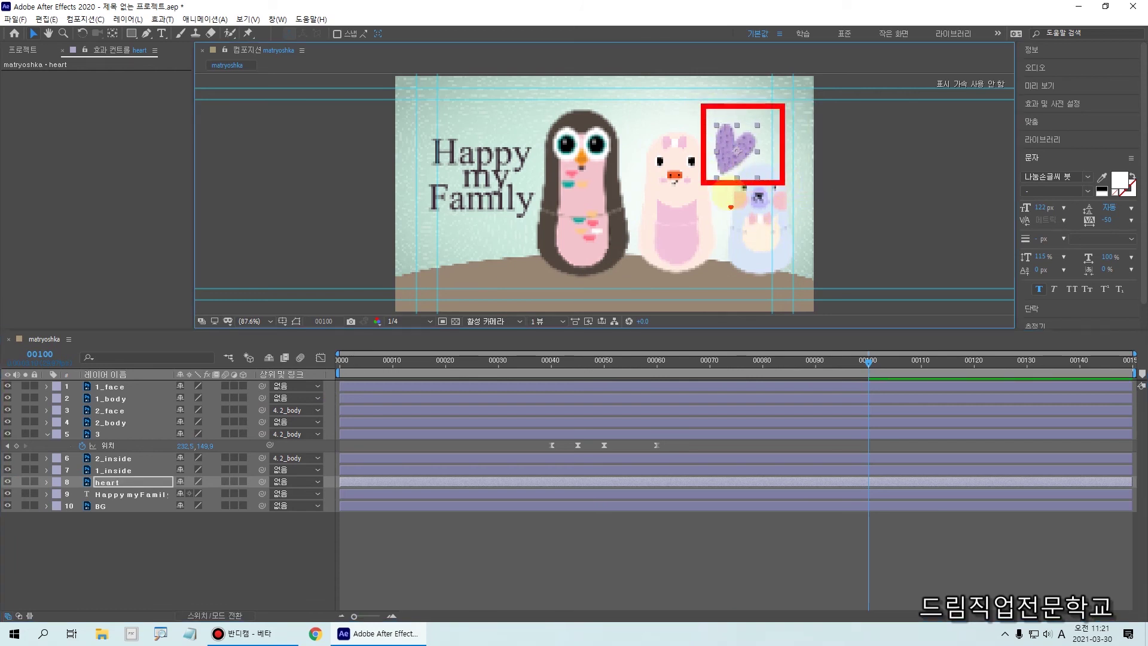
left_click_drag(715, 179, 745, 114)
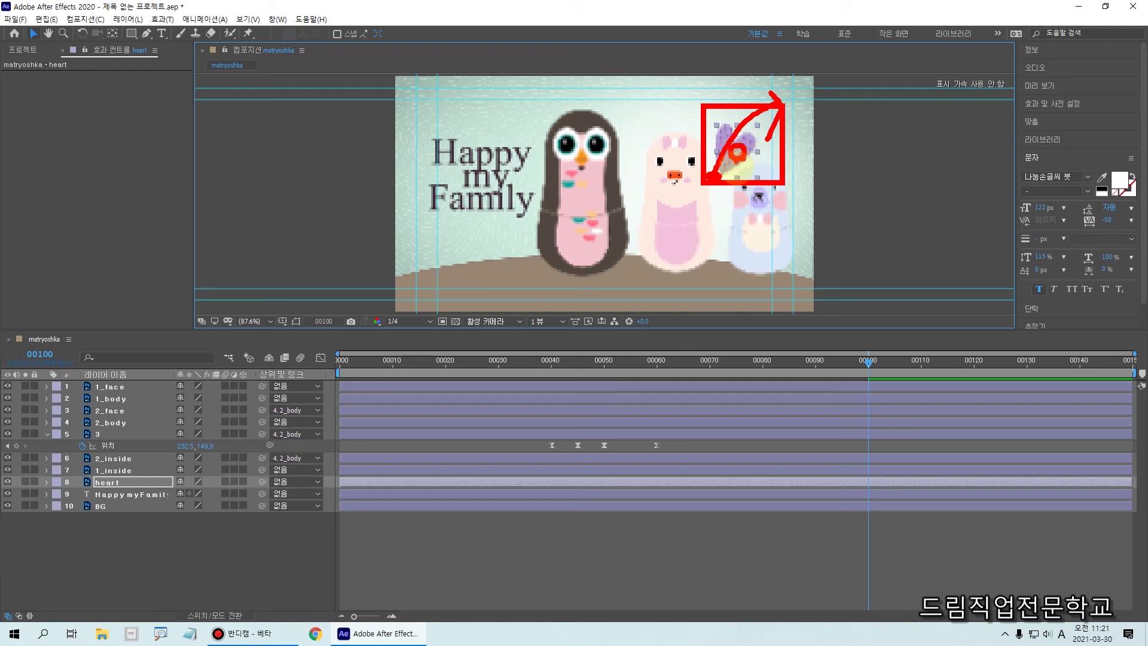
key("Escape")
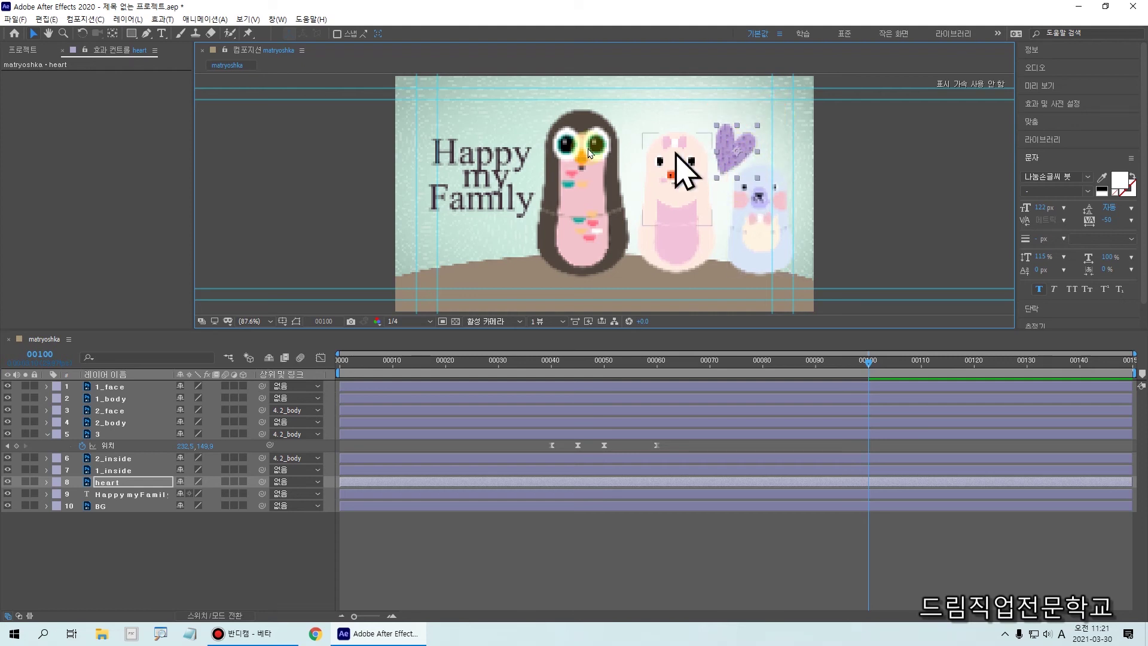
Move the heart's anchor point from its center to its lower tip with the Pan Behind (Anchor Point) tool
left_click(113, 33)
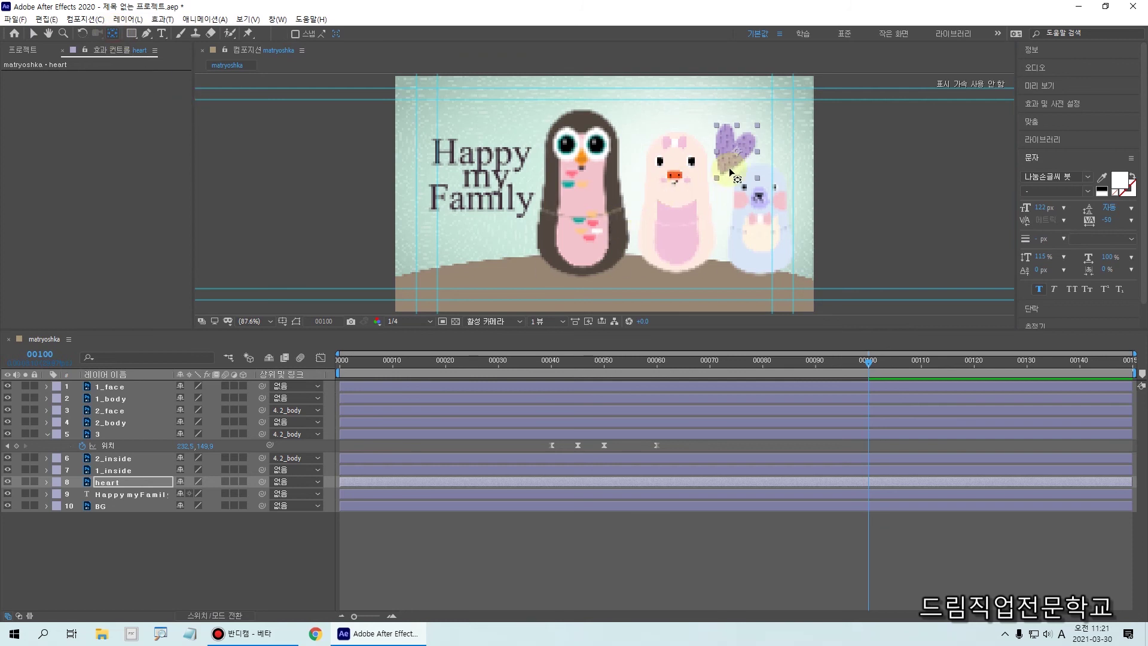
left_click_drag(739, 157, 726, 171)
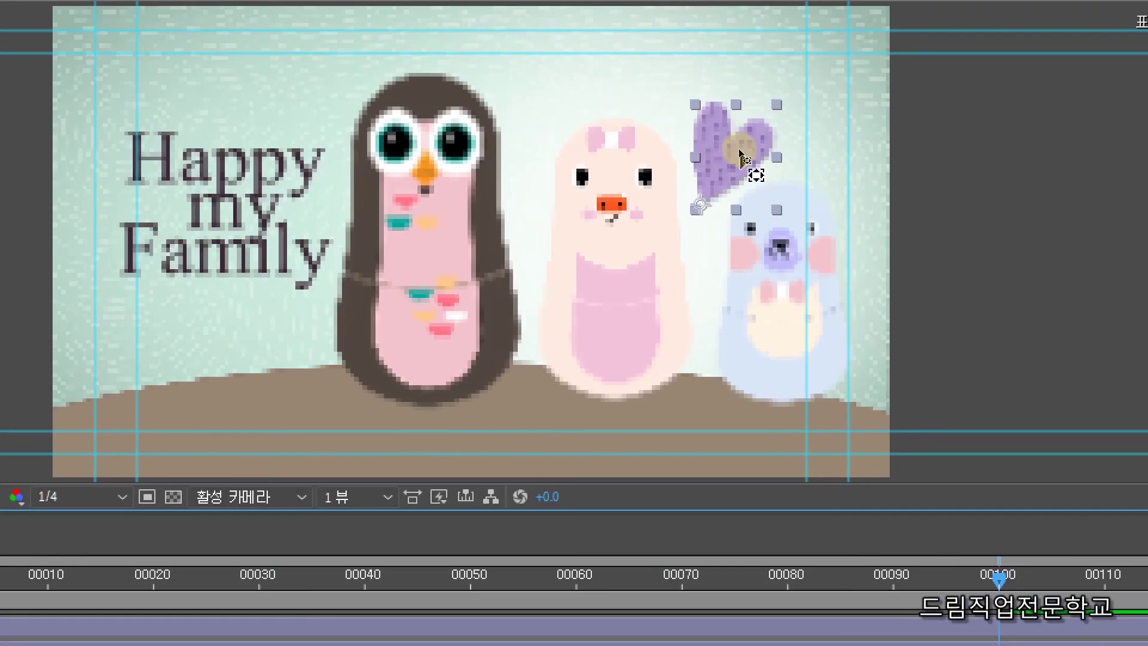
left_click(737, 150)
left_click_drag(733, 149, 703, 199)
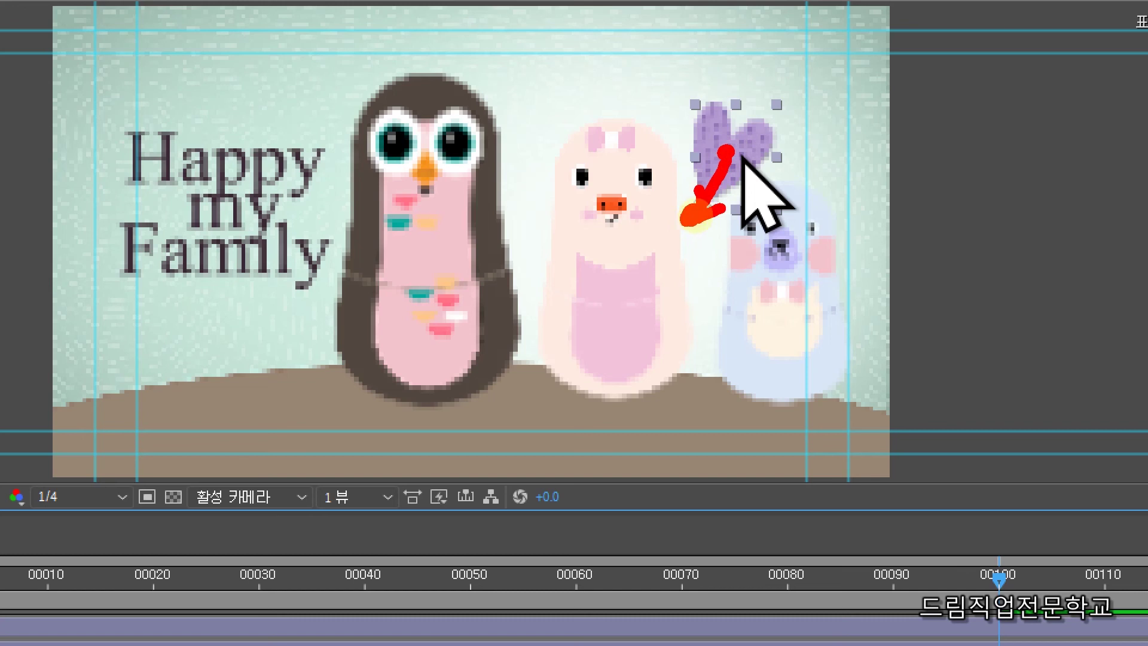
mouse_move(682, 216)
left_mouse_down()
mouse_move(712, 107)
mouse_move(701, 92)
mouse_move(713, 112)
mouse_move(703, 196)
mouse_move(800, 180)
mouse_move(801, 147)
mouse_move(836, 172)
left_mouse_up()
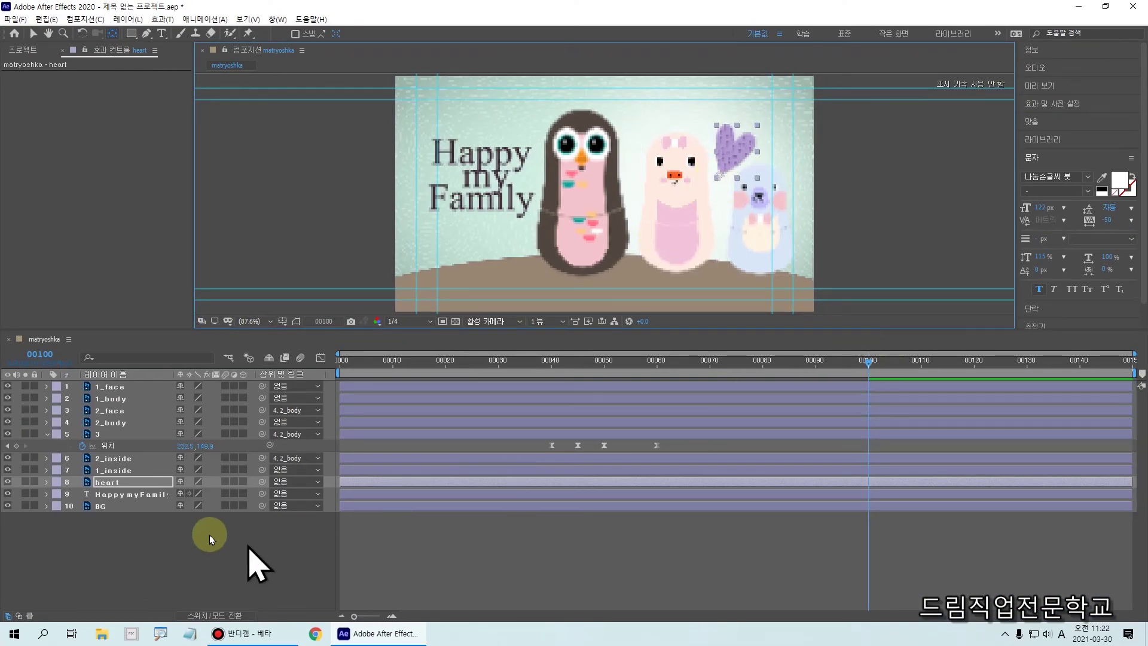
Expand the heart layer's Transform properties and enable keyframing for Scale (비율) at frame 100
left_click(46, 481)
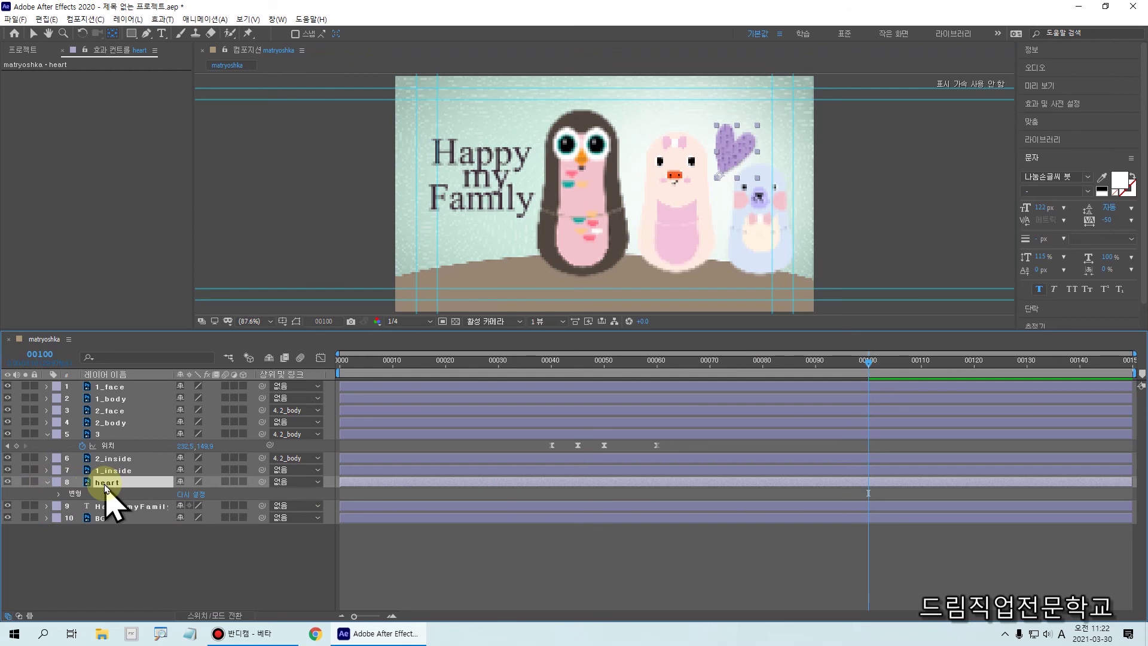
left_click(81, 494)
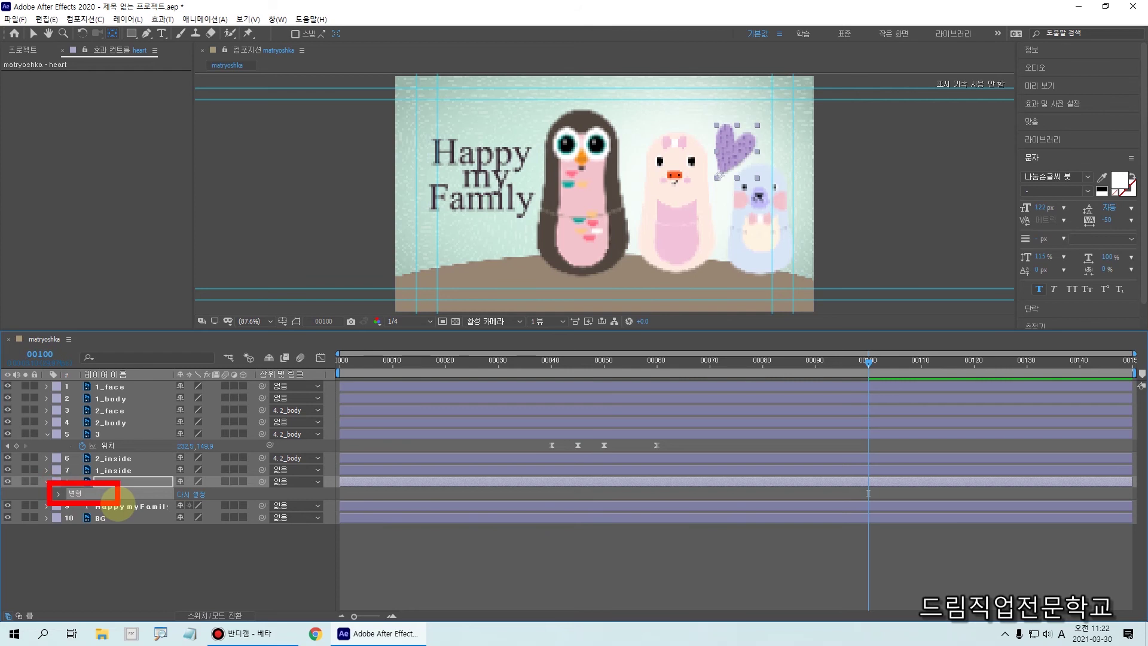
left_click(60, 494)
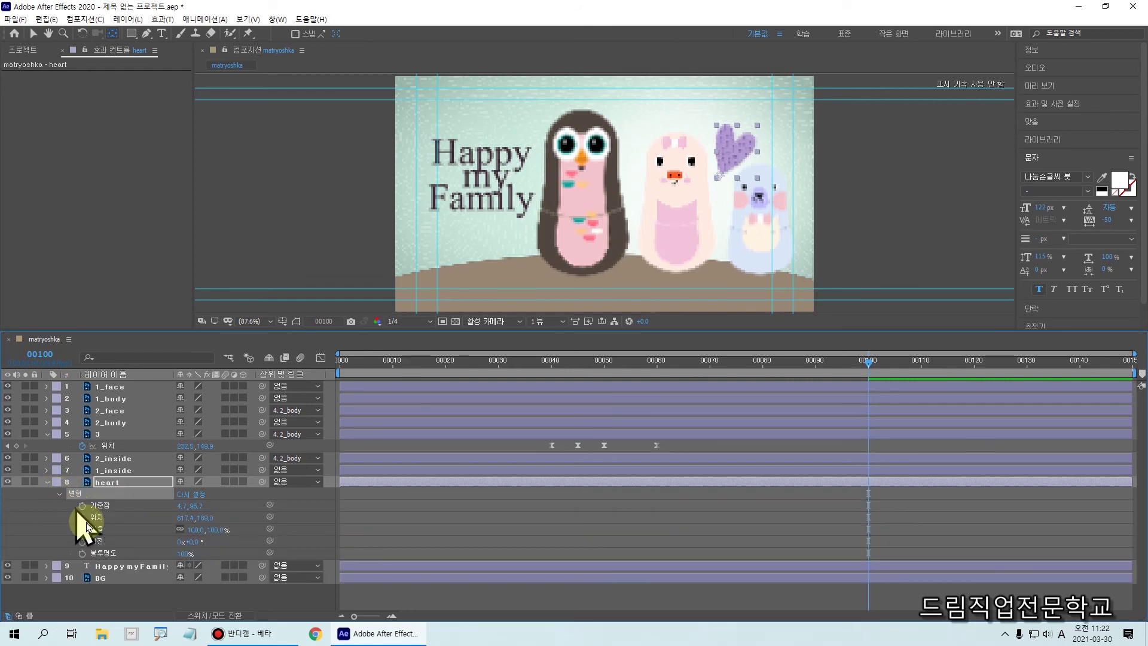
left_click(98, 530)
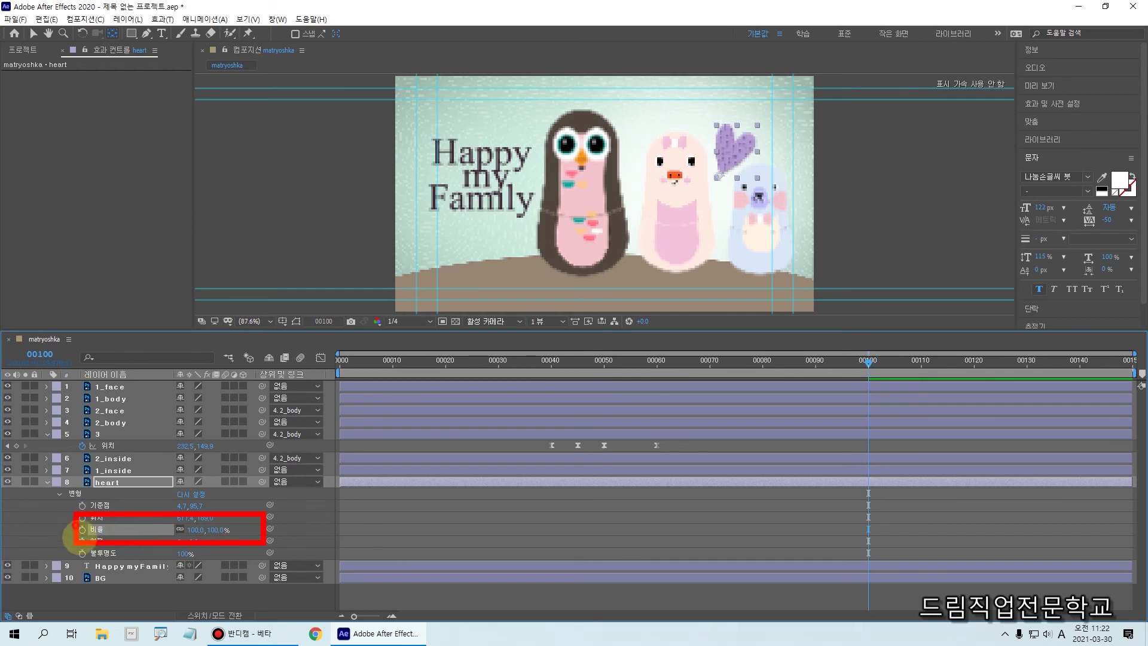
left_click(82, 529)
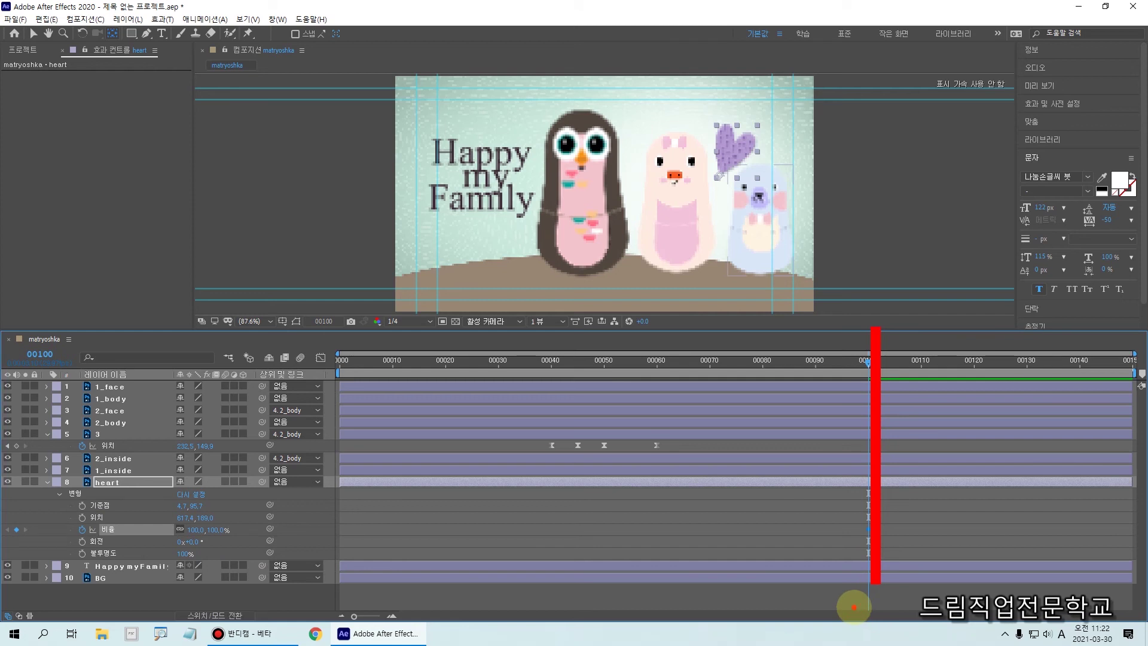
Set the heart's Scale to 0% at frame 100
left_click_drag(204, 530, 169, 541)
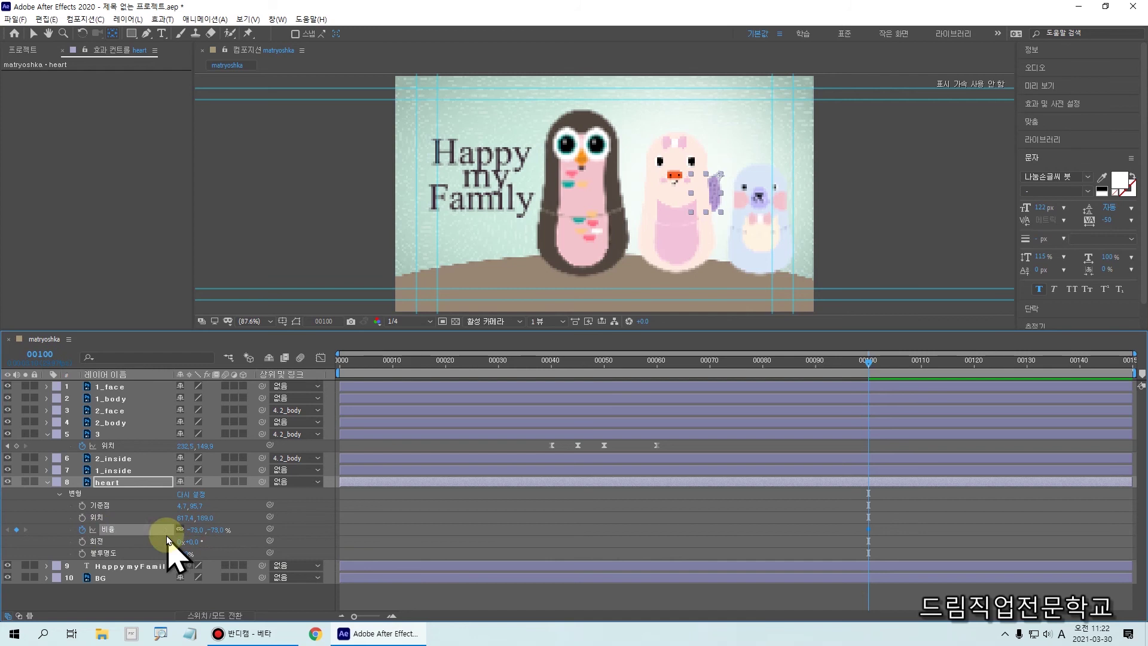
left_click(195, 529)
type("0")
key("Return")
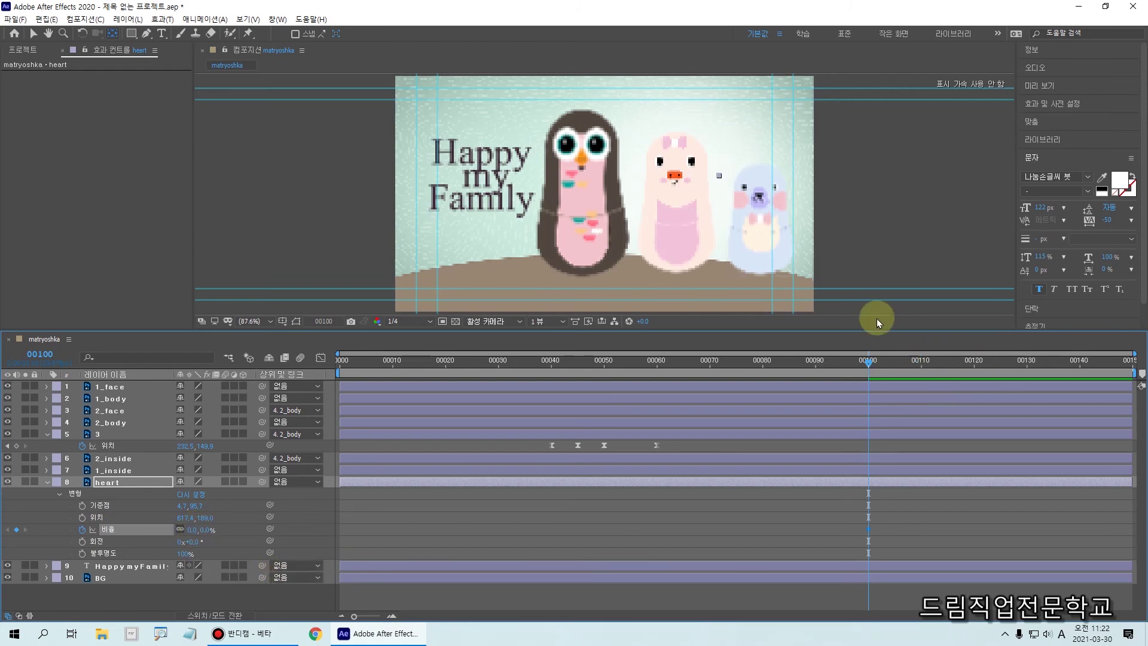
Add a 100% Scale keyframe for the heart at frame 110 and return the playhead to frame 0
mouse_move(874, 370)
left_mouse_down()
mouse_move(923, 375)
mouse_move(922, 565)
left_mouse_up()
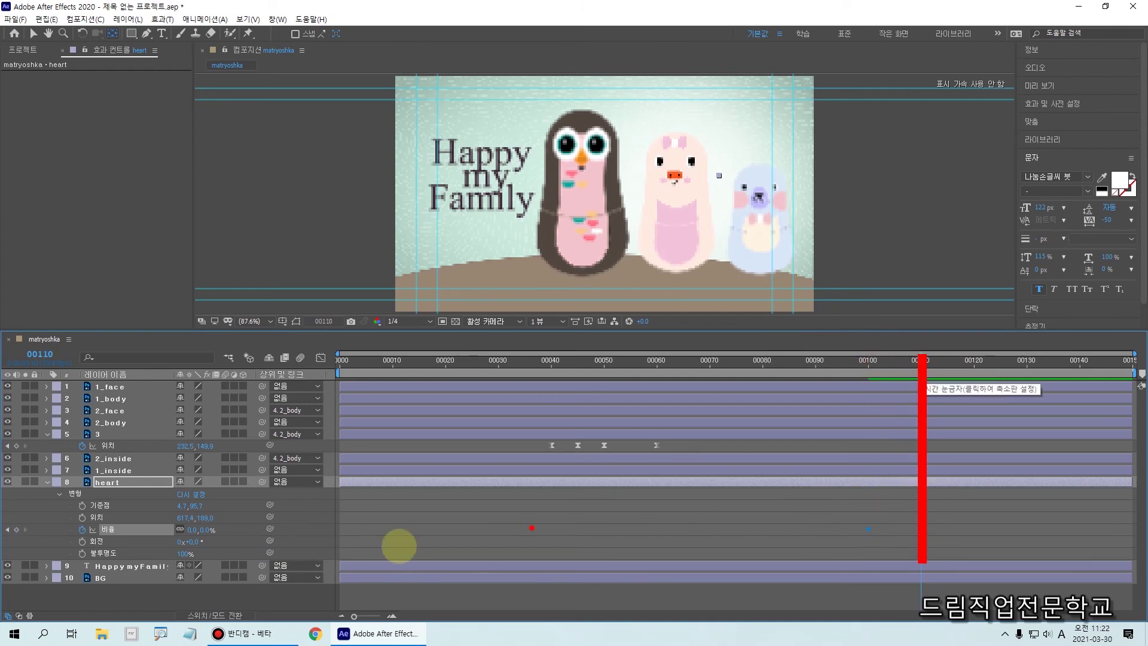
left_click(200, 529)
type("100")
key("Return")
left_click_drag(923, 371, 128, 436)
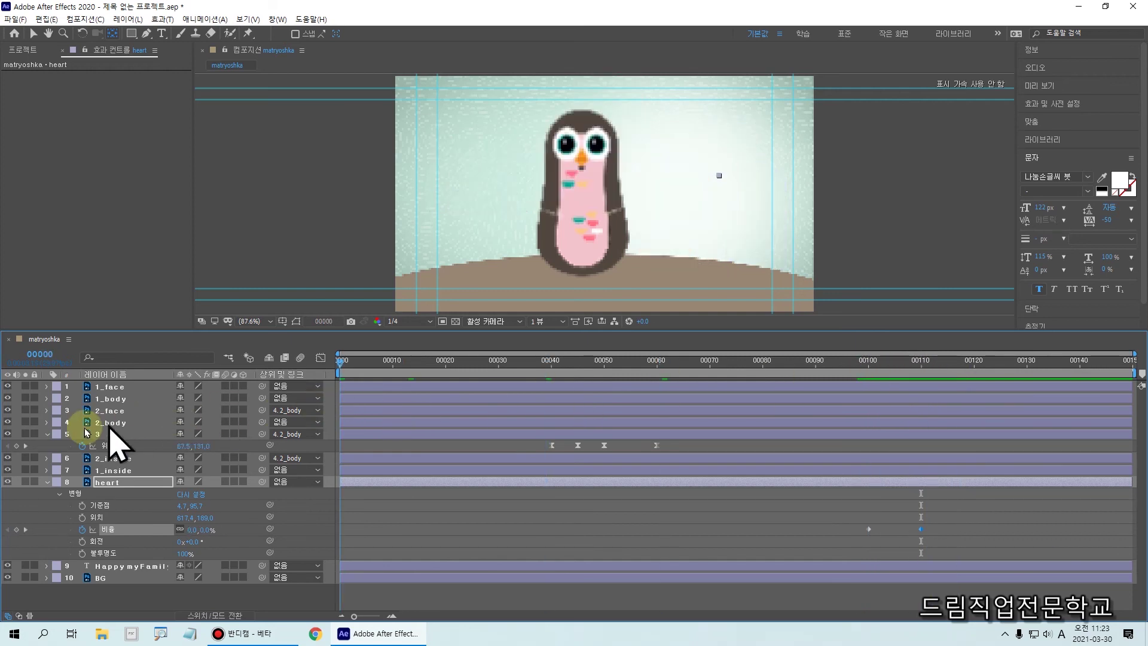
Play back the complete matryoshka animation from frame 0 through the lettering and heart reveal
key("space")
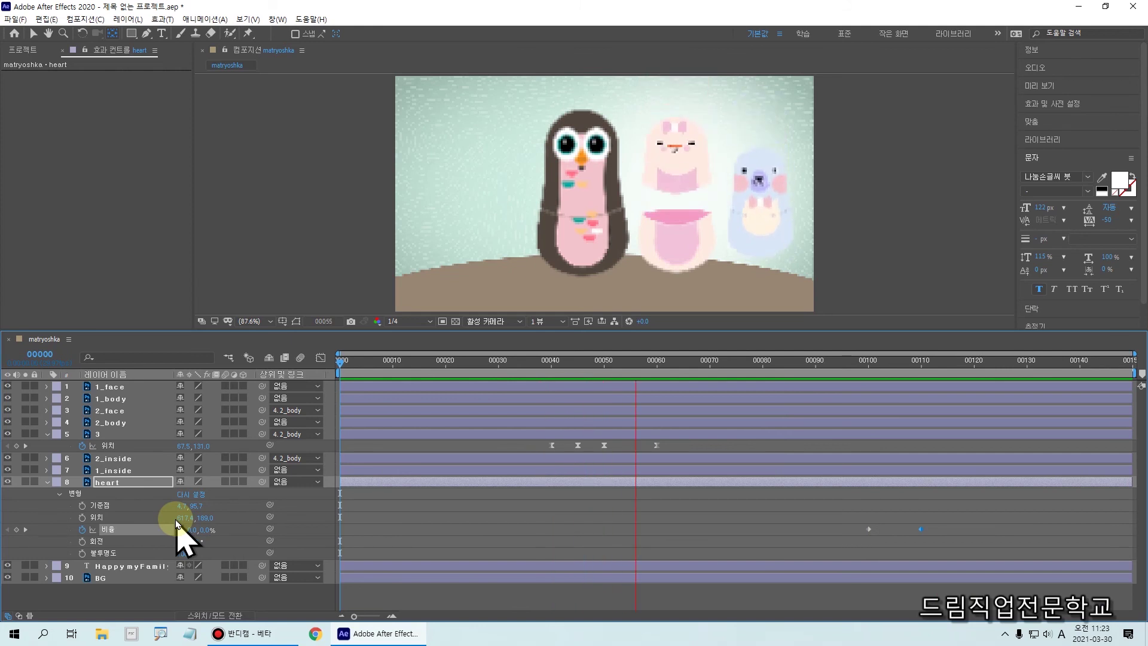
key("space")
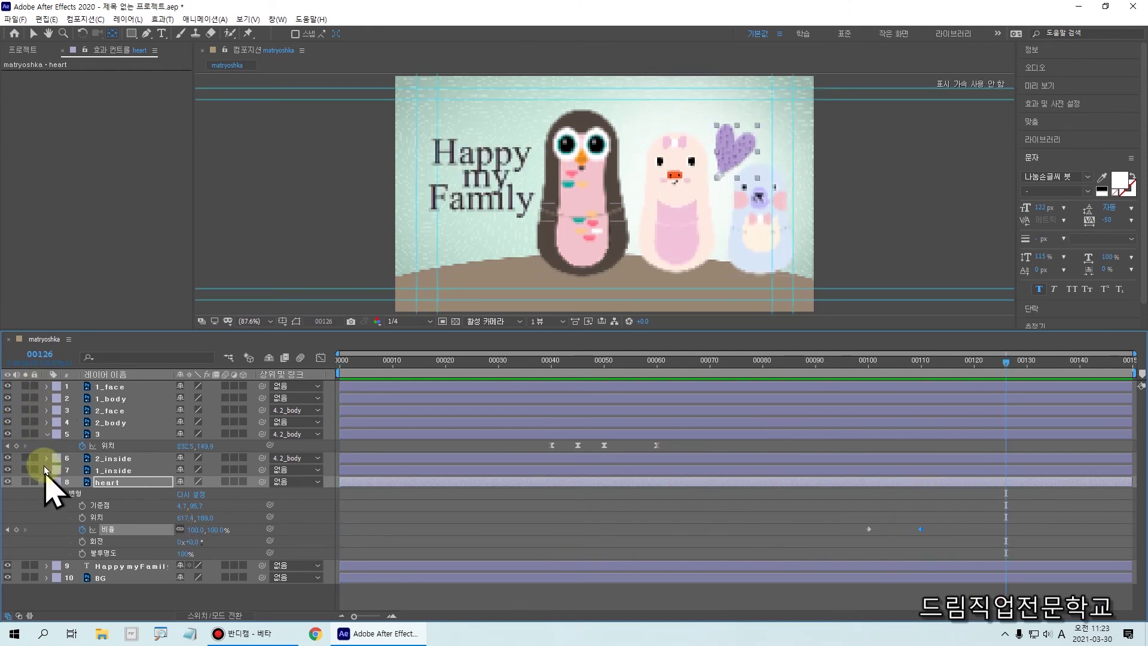
Collapse the expanded properties of layer 3 and the heart layer, and return the playhead to frame 0
left_click(46, 434)
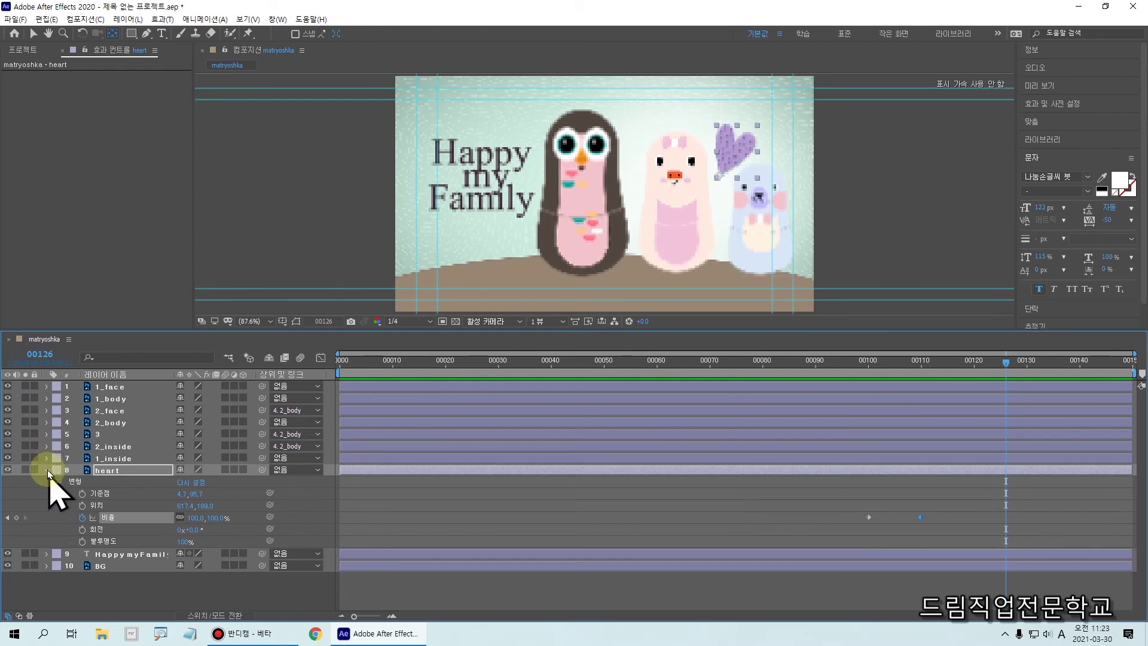
left_click(48, 470)
left_click(51, 534)
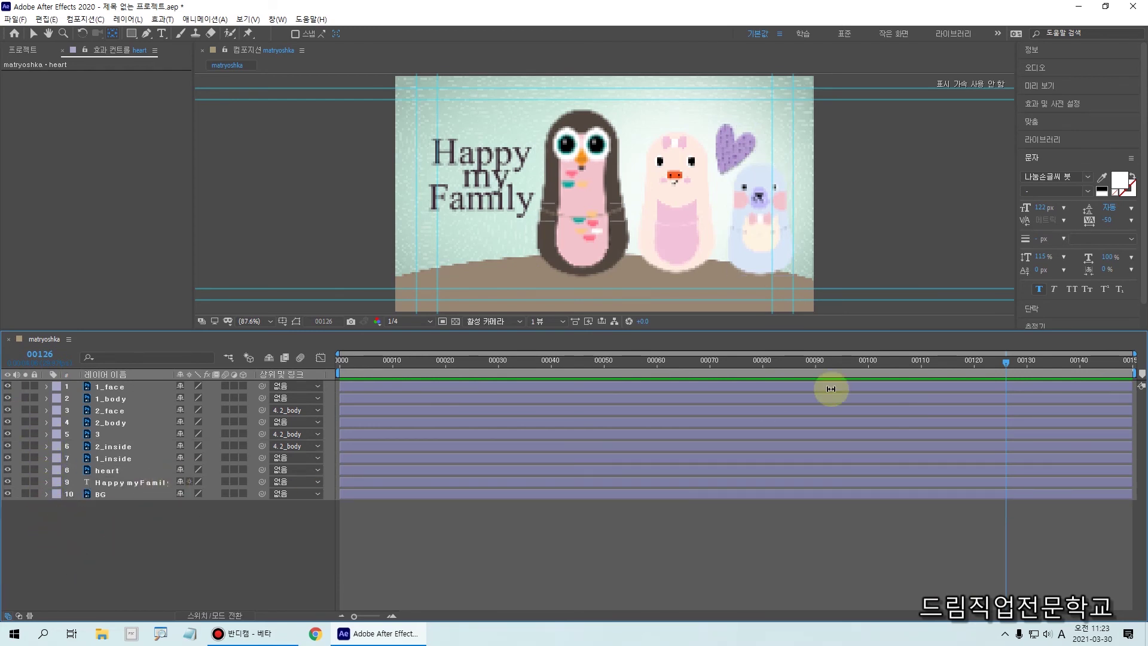
left_click(948, 366)
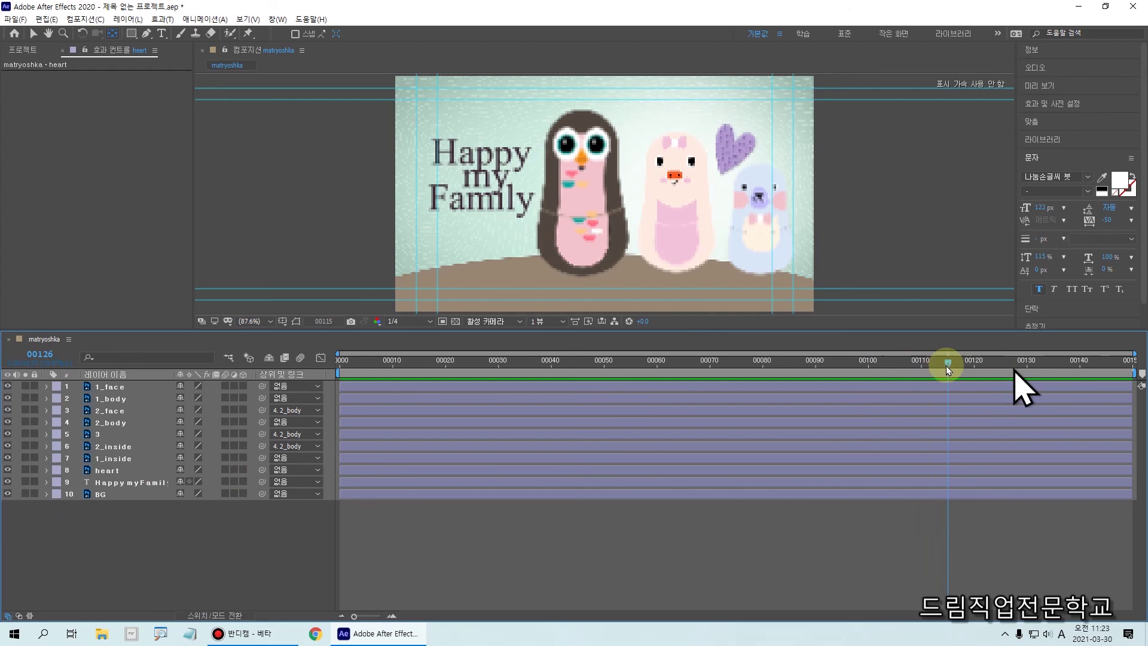
key("Home")
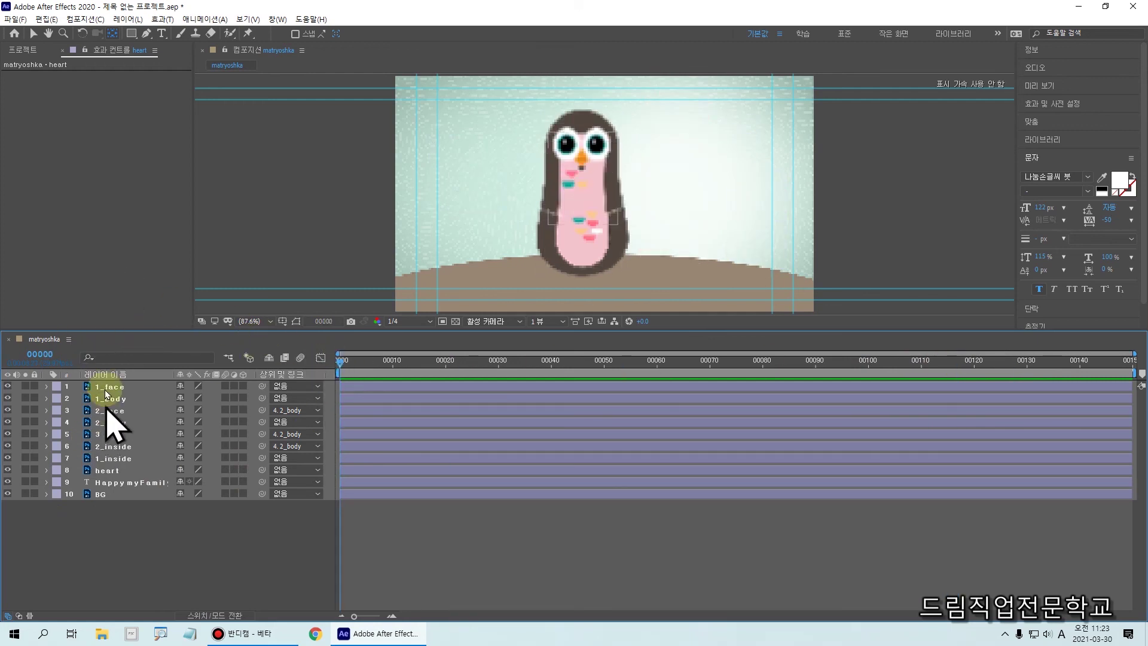
Add the matryoshka composition to the Adobe Media Encoder queue for export
left_click(23, 51)
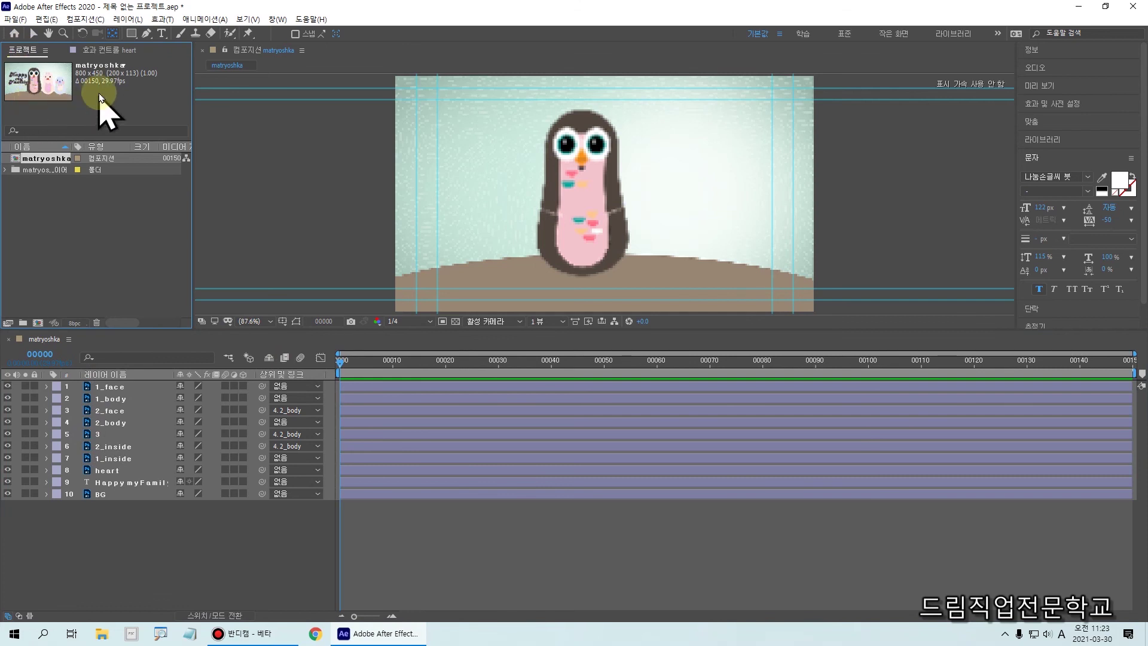
mouse_move(46, 47)
left_mouse_down()
mouse_move(116, 105)
mouse_move(176, 113)
left_mouse_up()
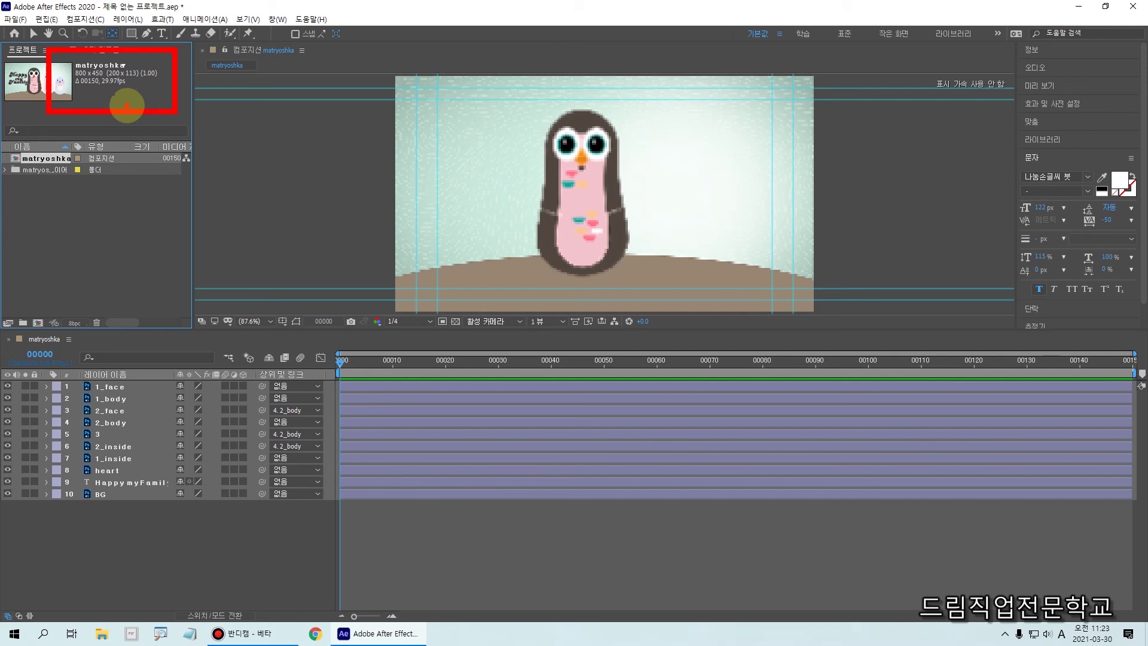
mouse_move(1, 142)
left_mouse_down()
mouse_move(20, 171)
mouse_move(107, 173)
mouse_move(88, 147)
left_mouse_up()
left_click_drag(4, 42, 43, 57)
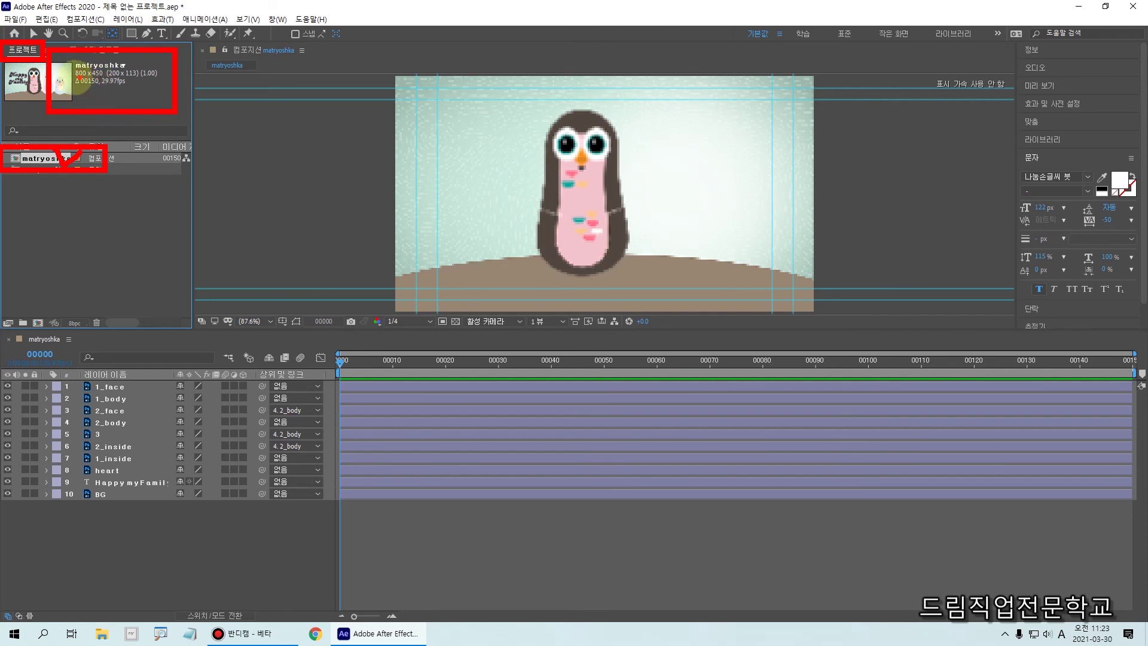
key("Escape")
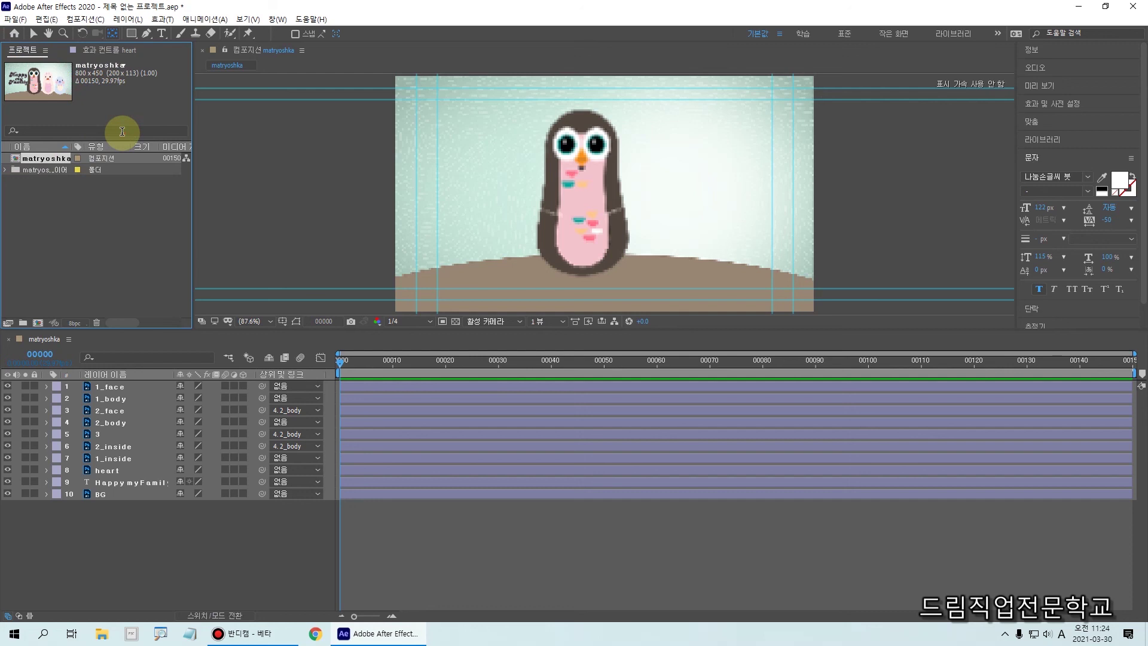
left_click(15, 19)
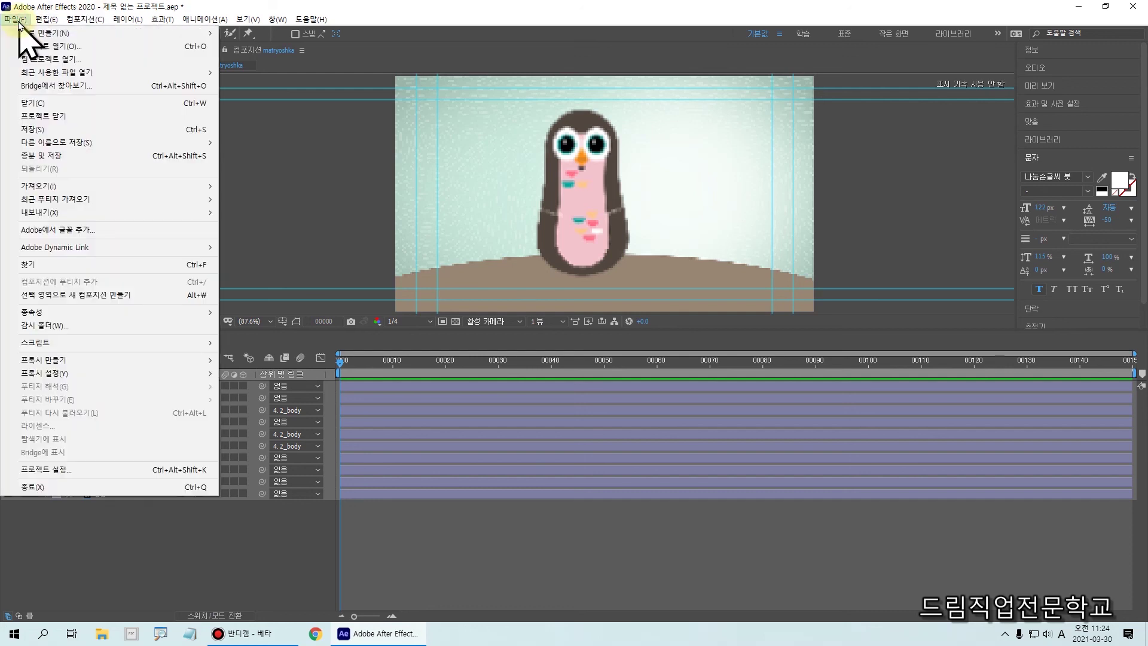
mouse_move(63, 214)
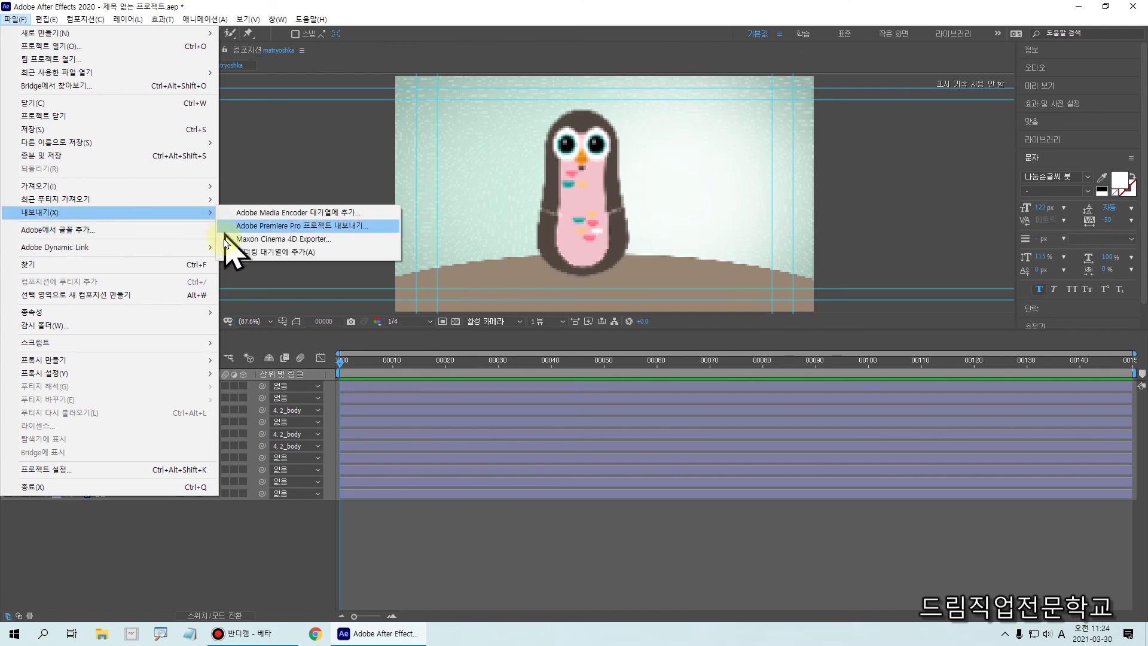
left_click(265, 215)
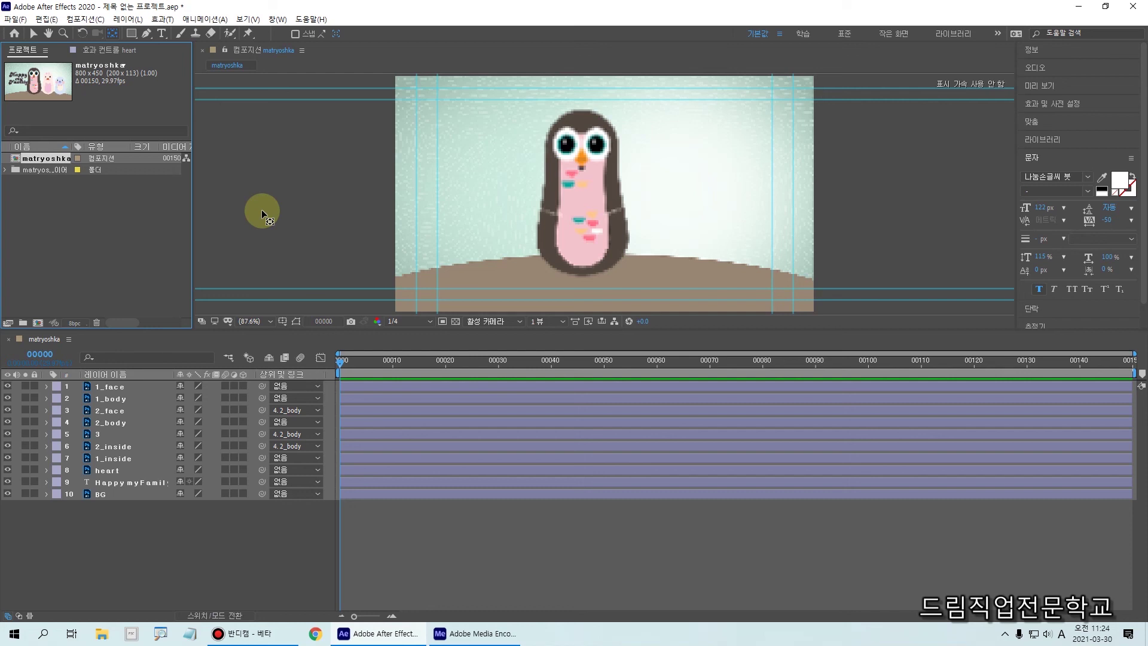
Switch to Adobe Media Encoder and open the export settings of the queued matryoshka H.264 output
left_click(457, 635)
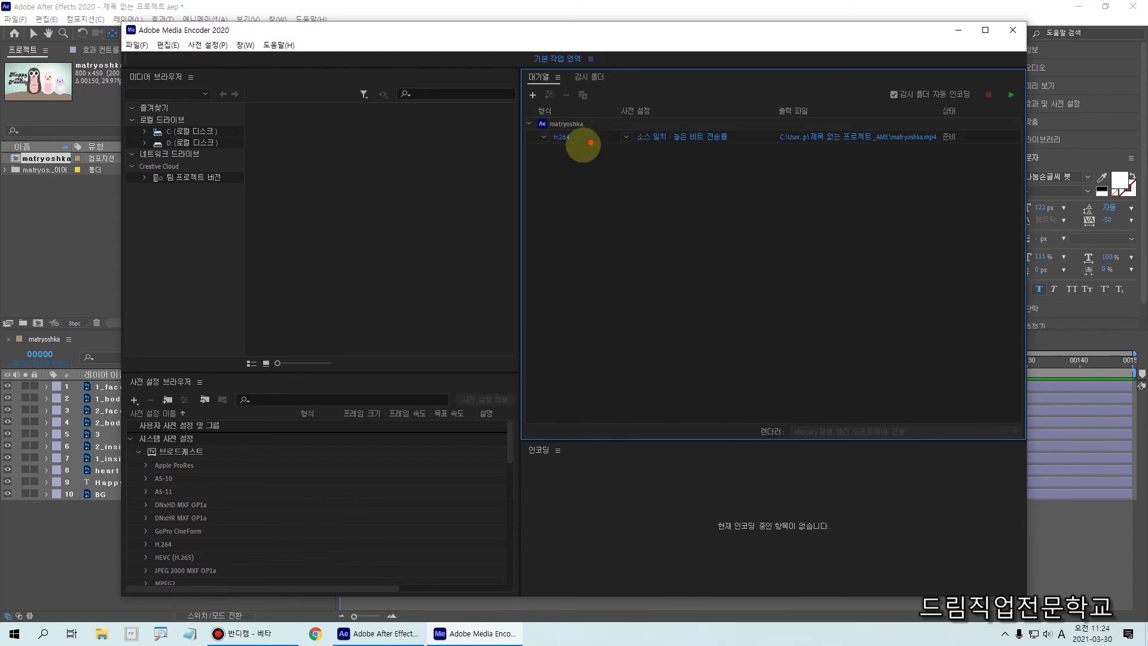
mouse_move(524, 123)
left_mouse_down()
mouse_move(661, 161)
mouse_move(1005, 158)
left_mouse_up()
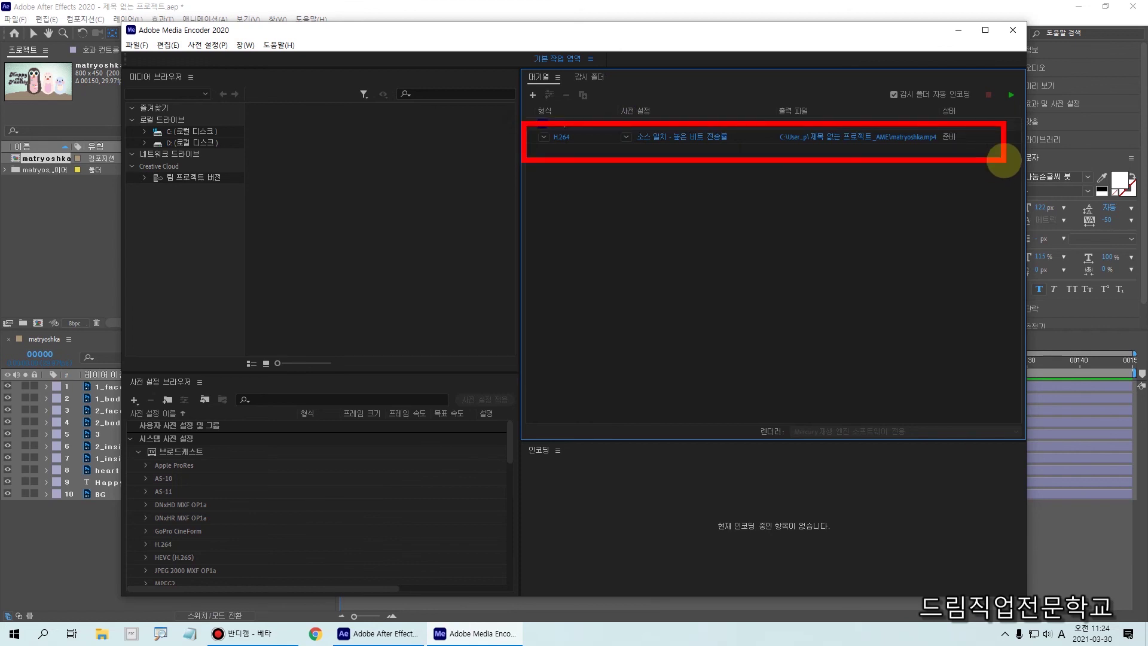
left_click(569, 142)
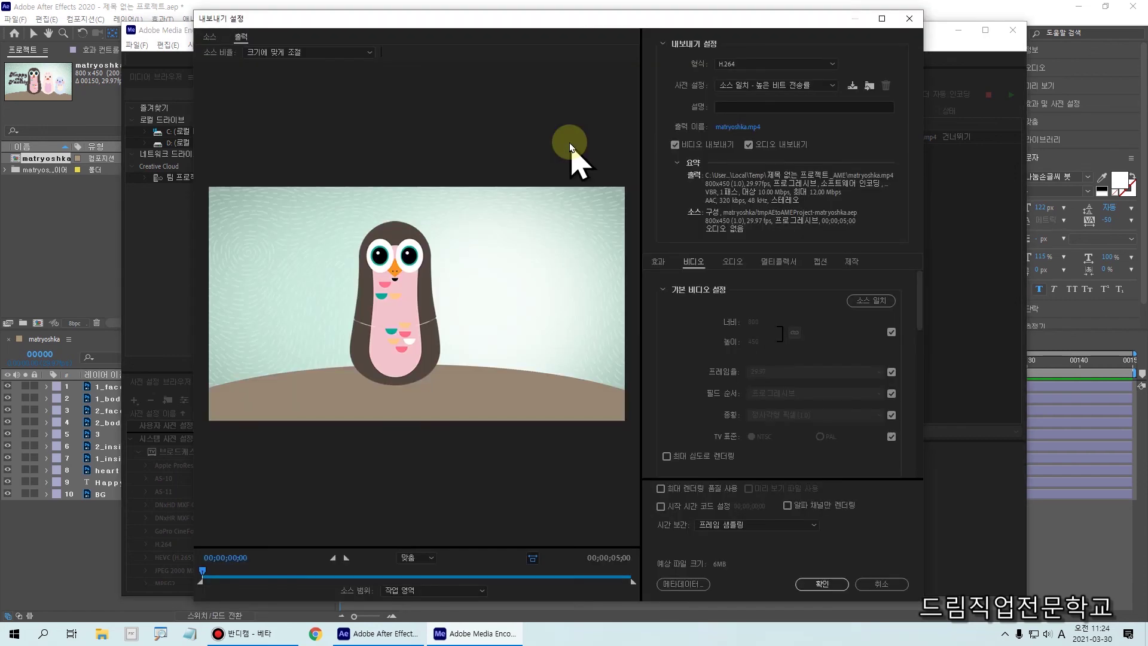
Set the matryoshka output's export format to QuickTime
left_click(731, 63)
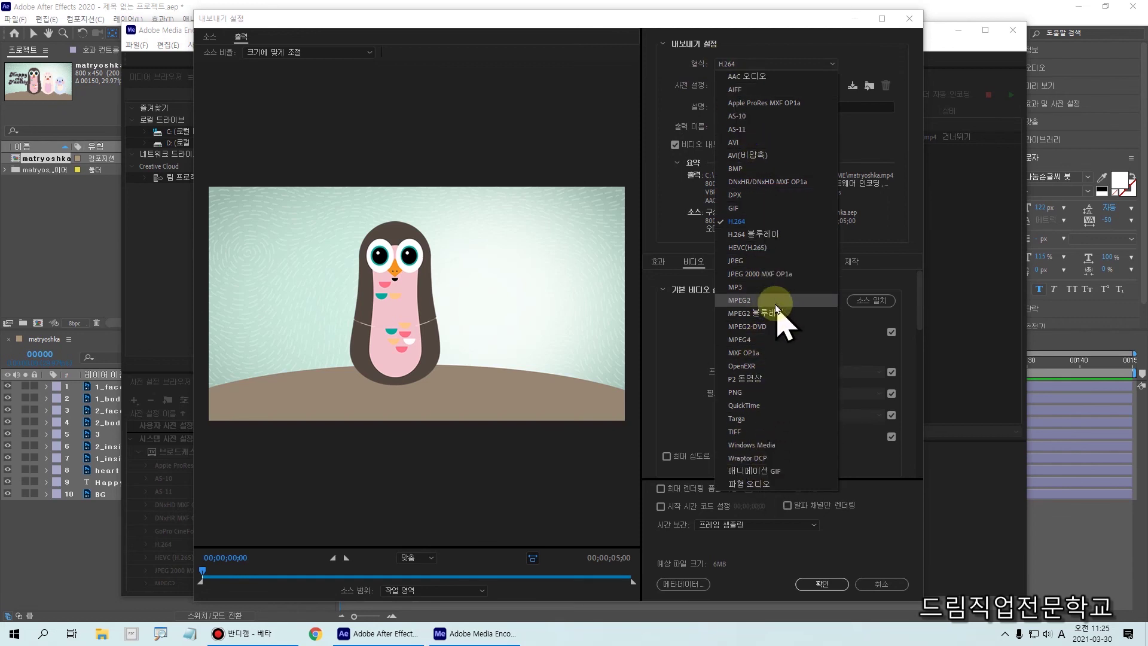
key("Escape")
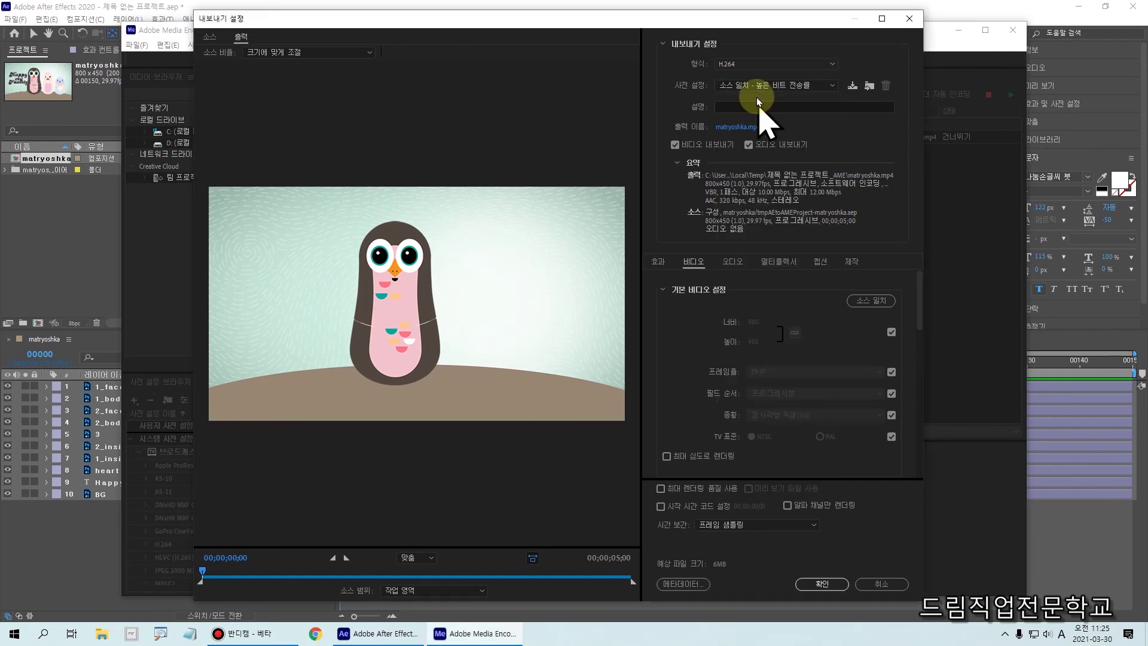
mouse_move(697, 46)
left_mouse_down()
mouse_move(733, 76)
mouse_move(781, 80)
mouse_move(765, 37)
left_mouse_up()
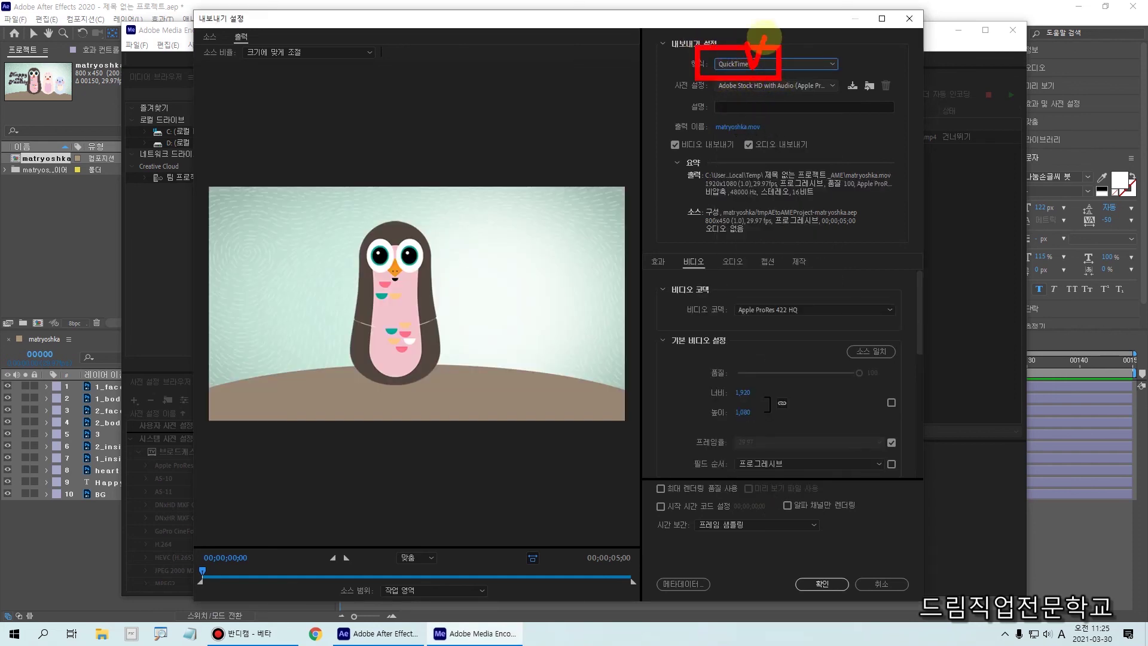
key("Escape")
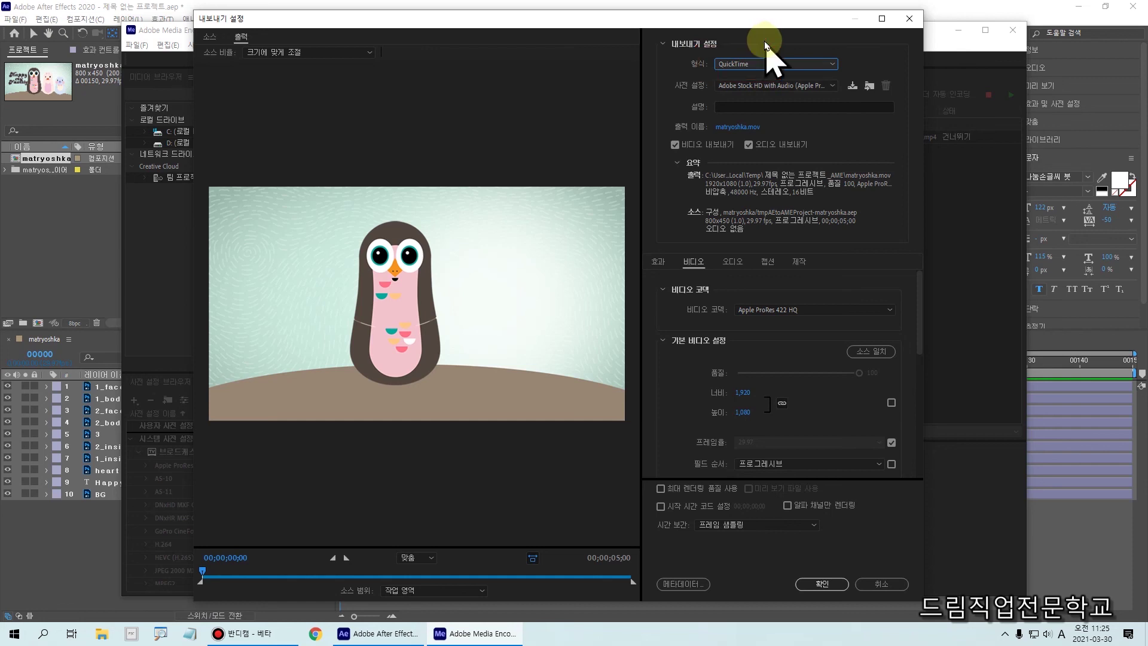
Set the QuickTime video codec to Animation (애니메이션)
left_click(803, 309)
left_click(804, 310)
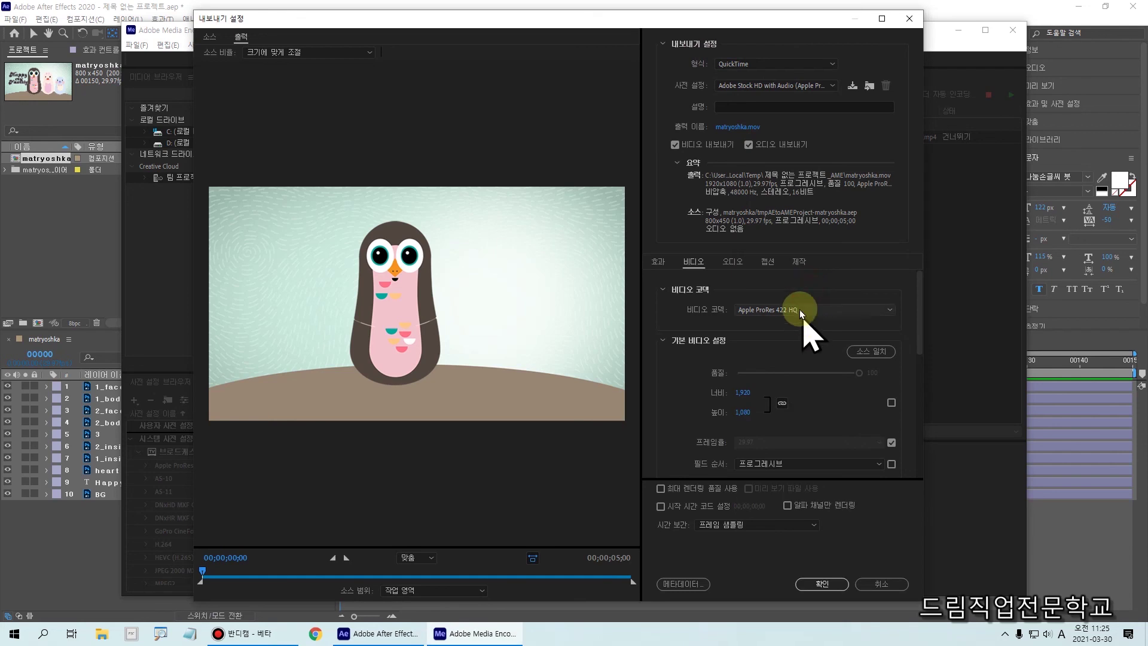
left_click(803, 310)
left_click(778, 598)
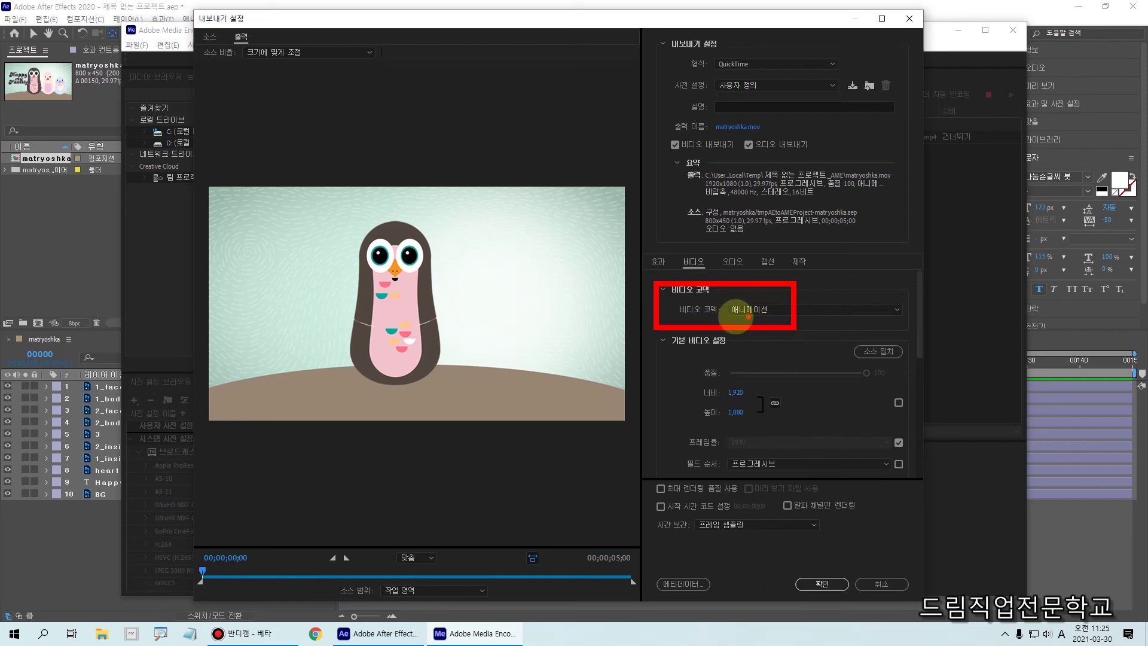
left_click_drag(723, 320, 780, 320)
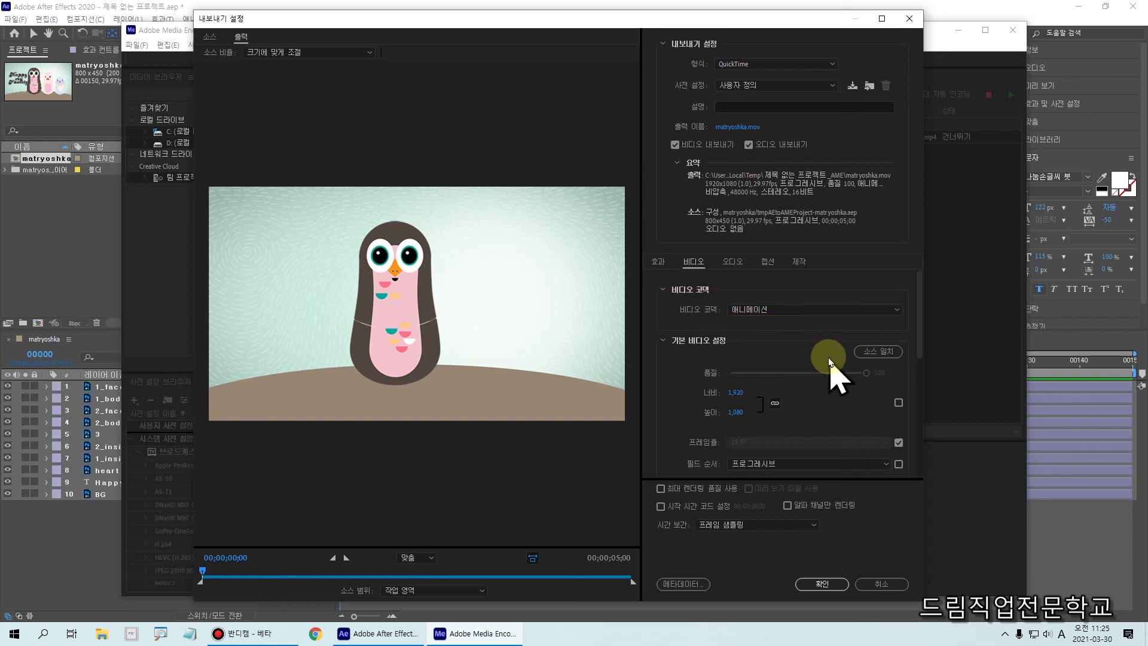
Set the QuickTime video depth to 8bpc + alpha (8bpc + 알파)
left_click_drag(919, 310, 928, 375)
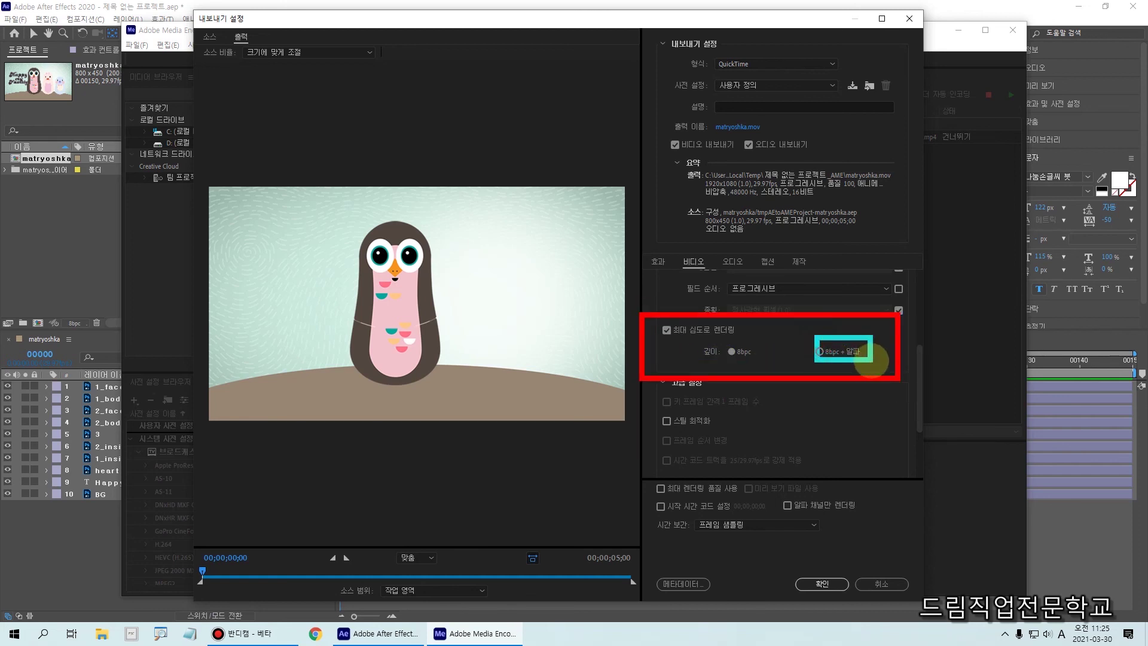
left_click(818, 354)
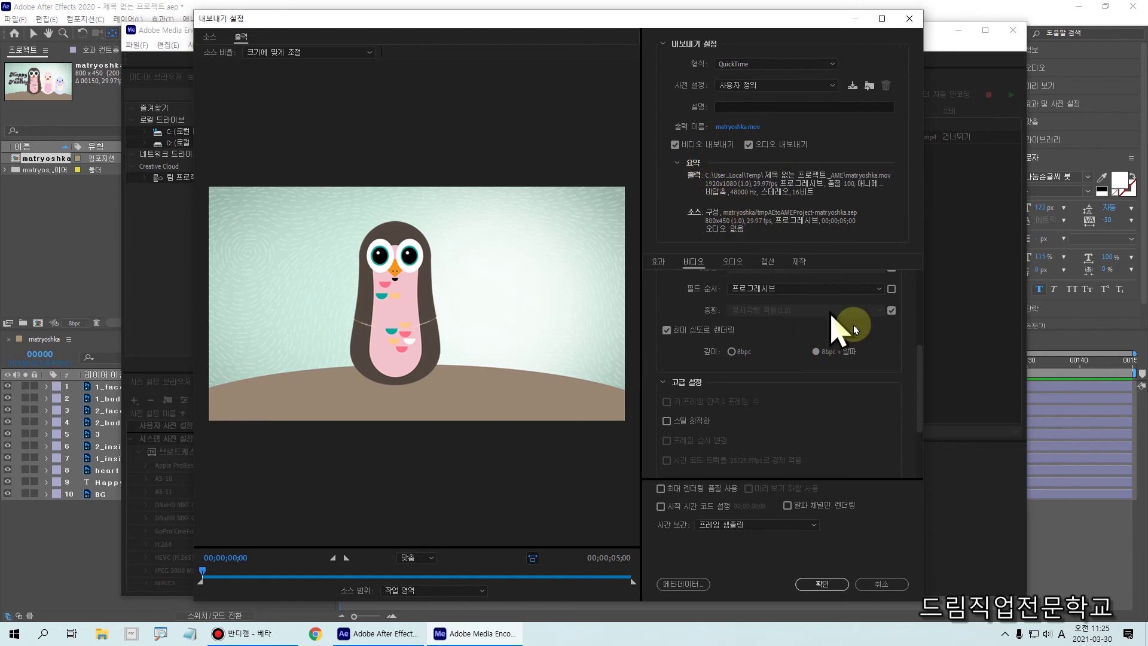
left_click_drag(923, 385, 922, 290)
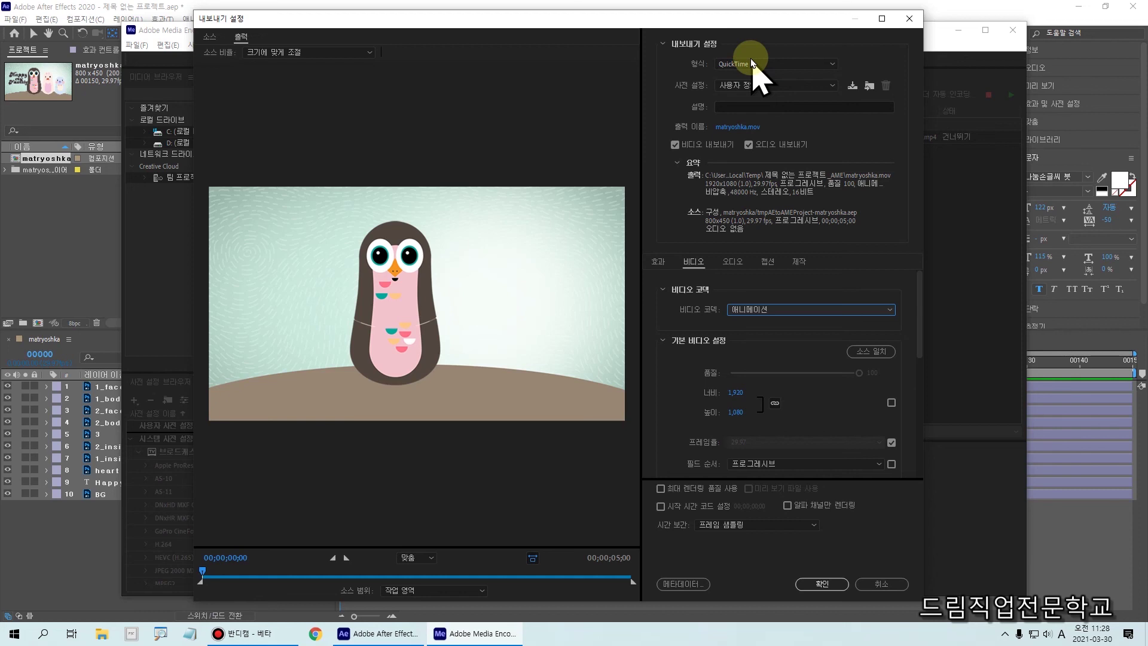
Set the export format to H.264 with the Match Source - High Bitrate preset (소스 일치 - 높은 비트 전송률)
left_click(748, 64)
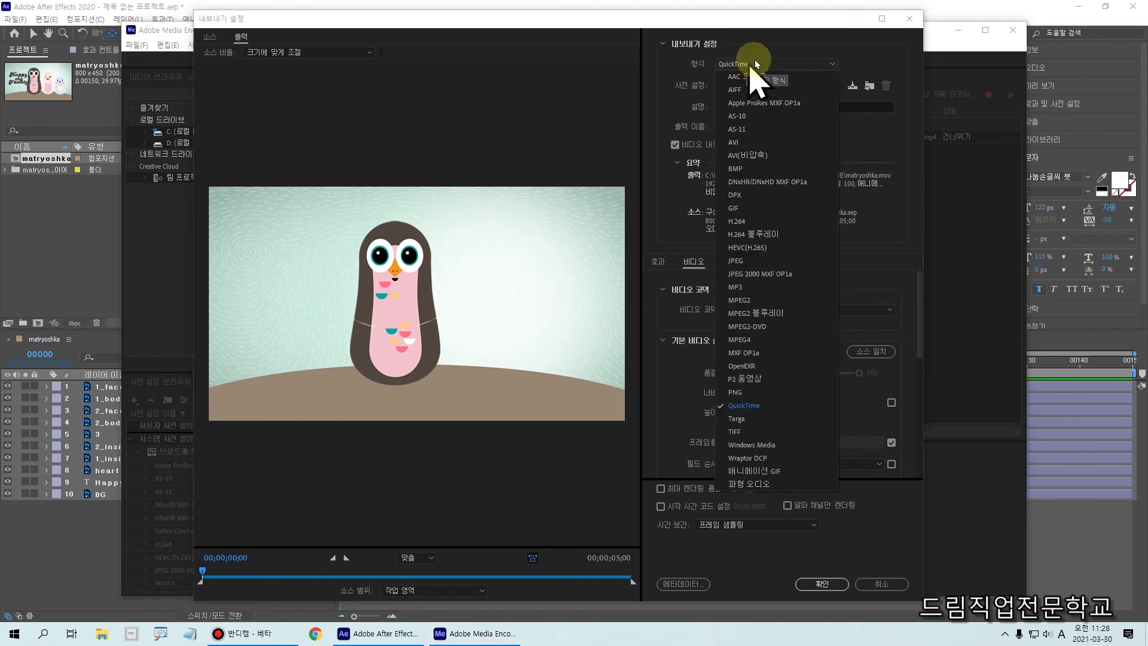
left_click(736, 224)
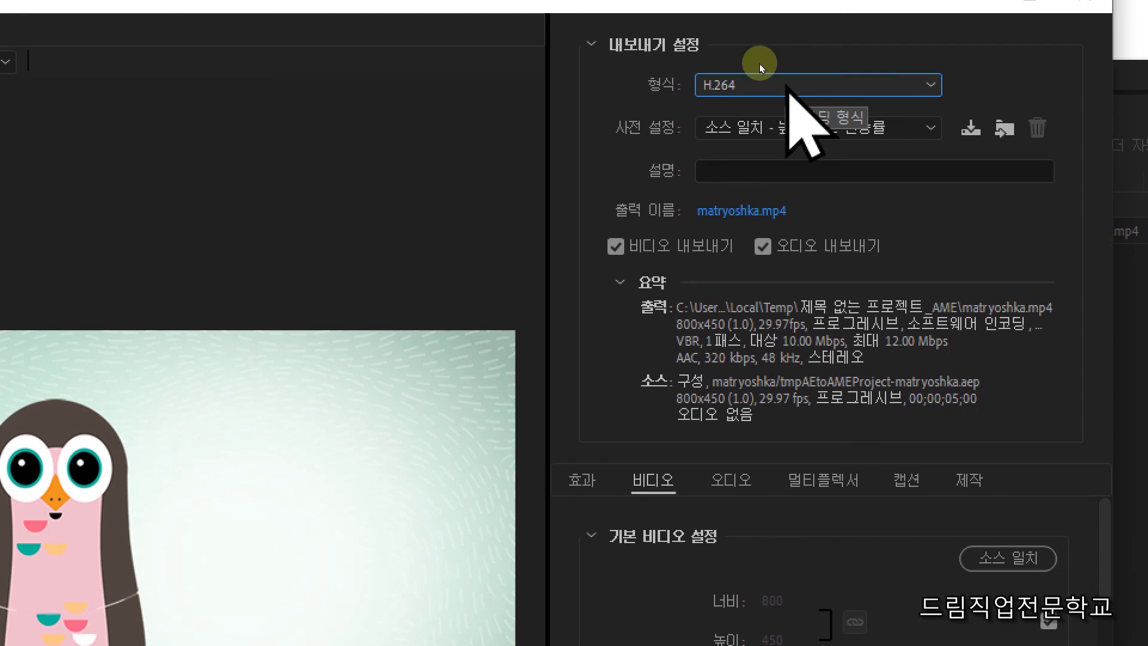
left_click(760, 75)
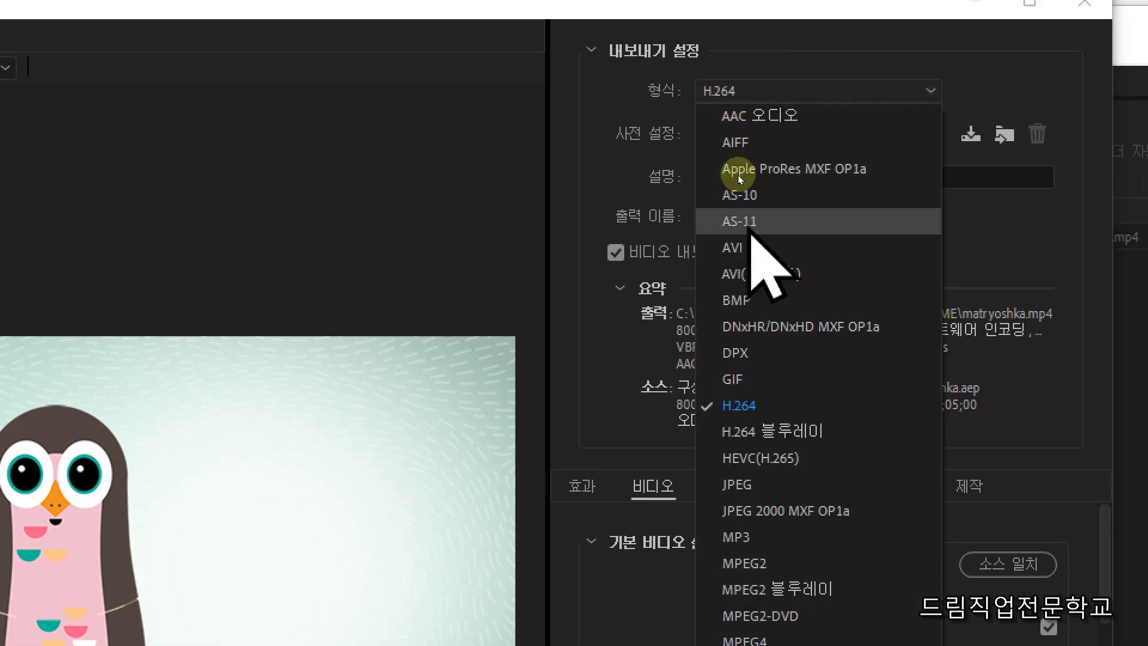
left_click(741, 405)
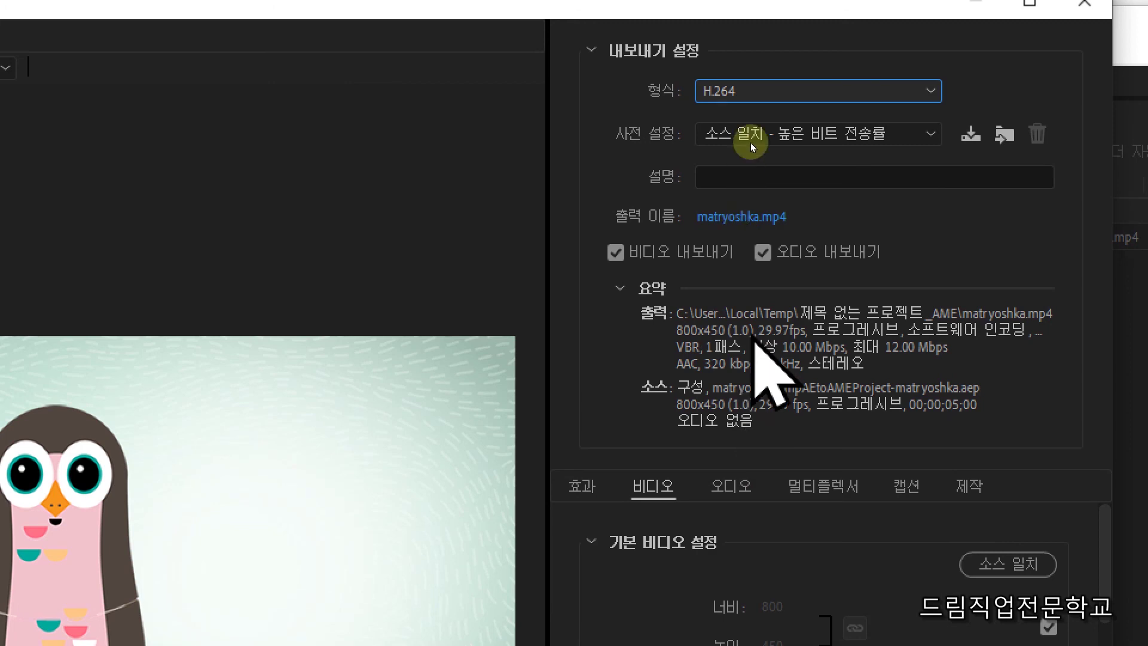
left_click(800, 177)
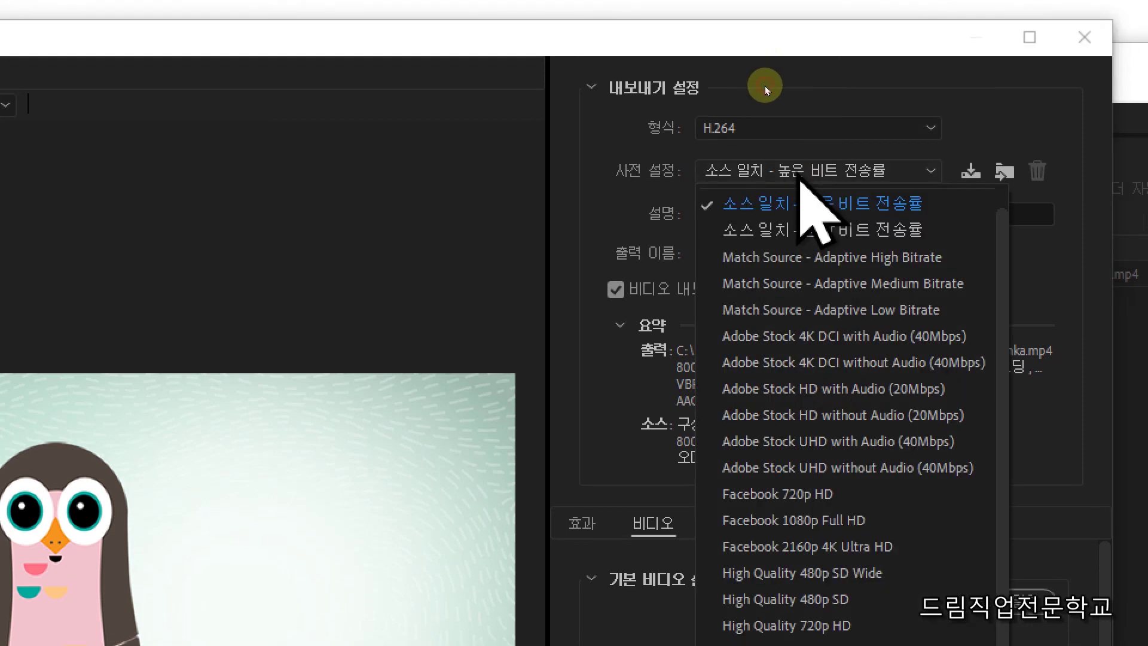
left_click(802, 198)
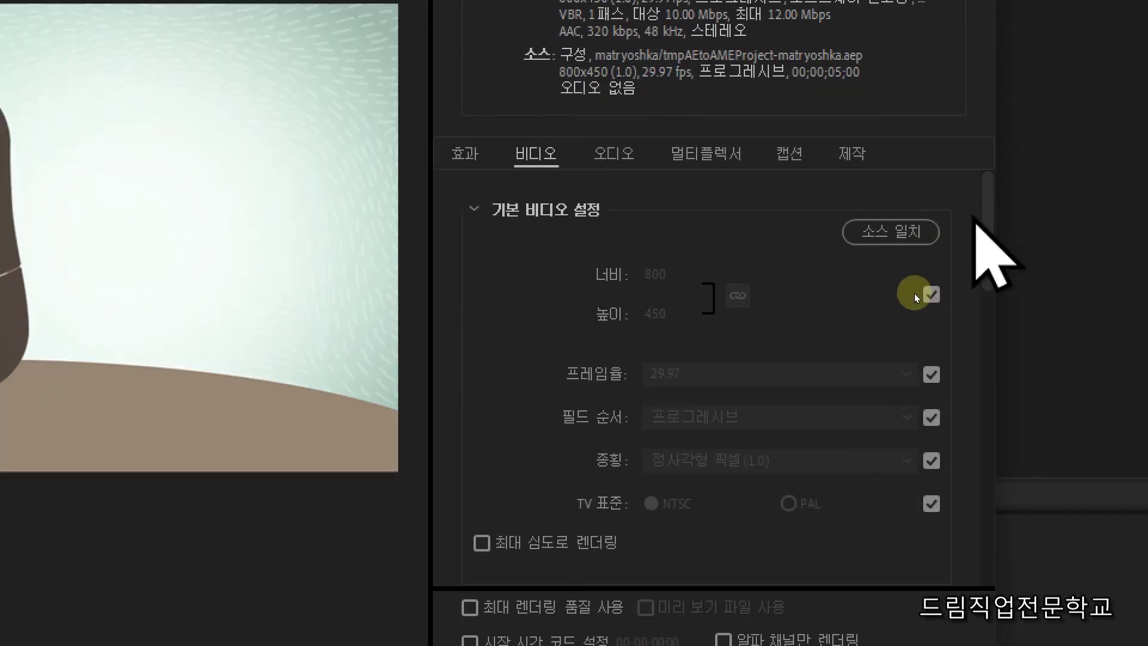
Set the H.264 target bitrate to 8 Mbps and the maximum bitrate to 10 Mbps
left_click_drag(976, 221, 970, 418)
scroll(910, 409, "down", 5)
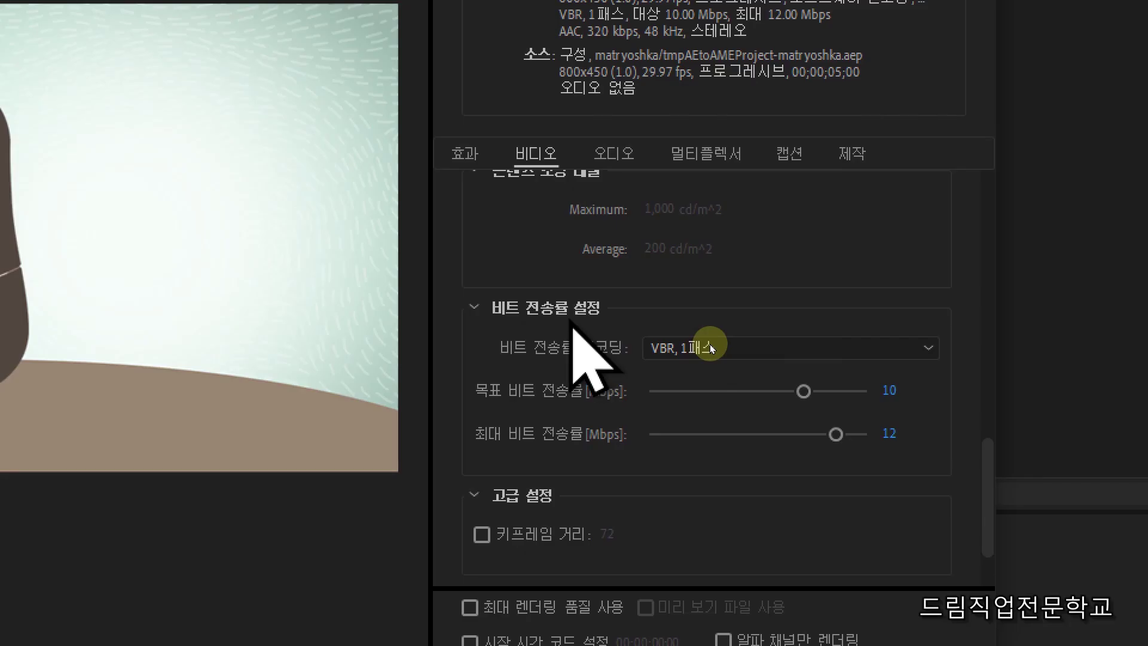
left_click(890, 390)
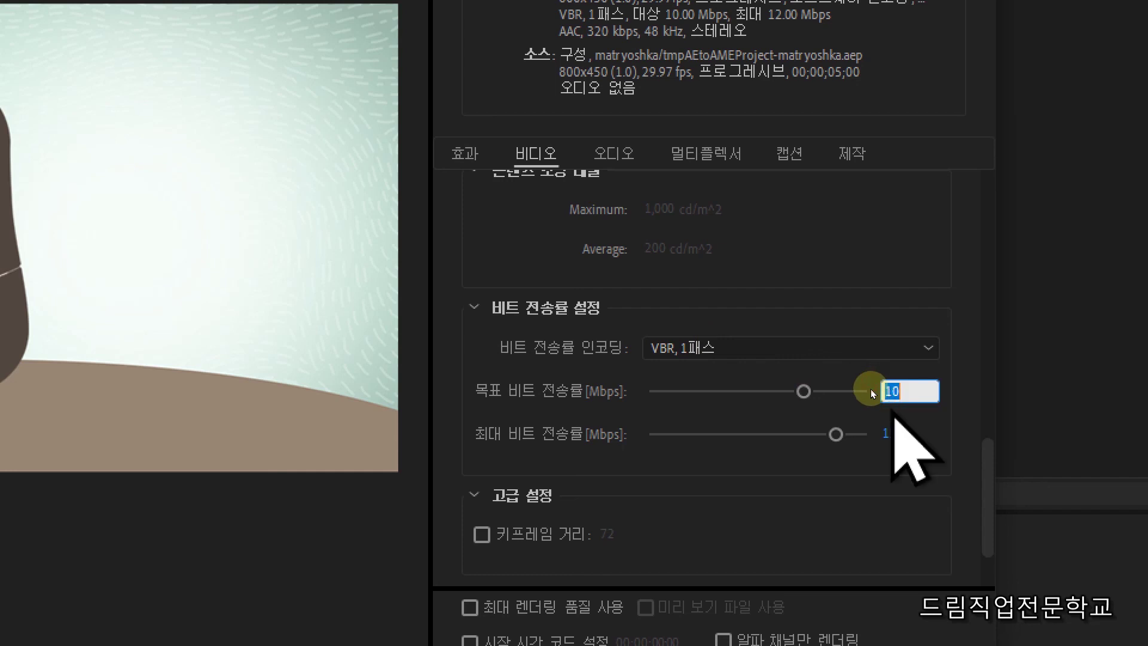
type("8")
left_click(890, 436)
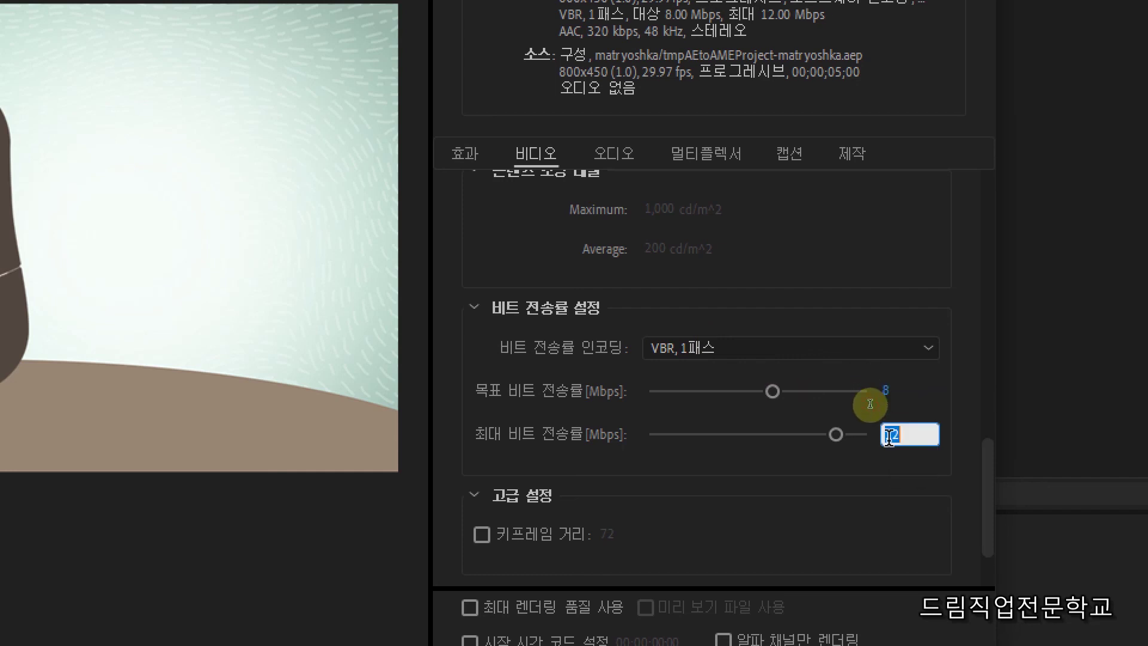
key("Return")
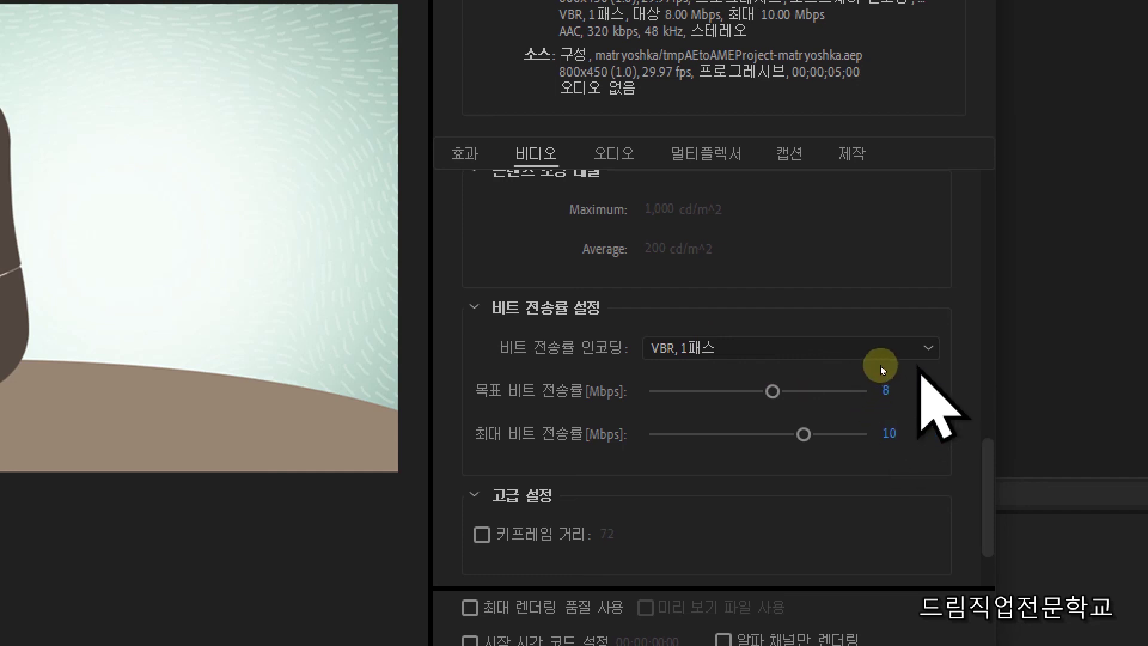
Set the H.264 bitrate encoding mode to CBR
left_click(795, 356)
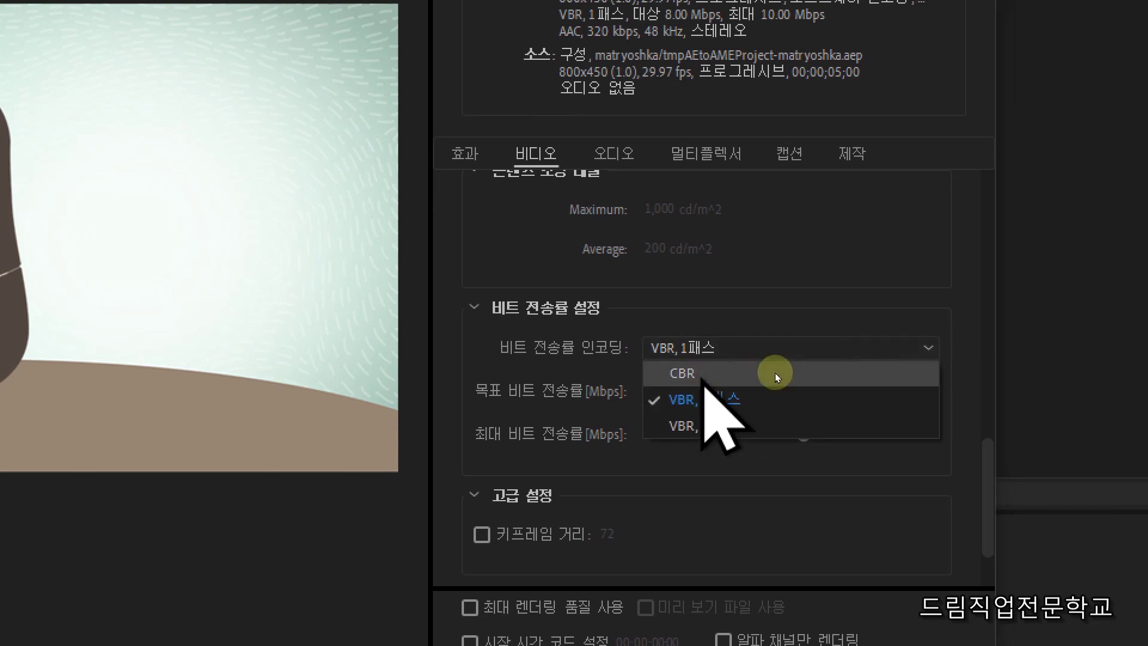
left_click(774, 372)
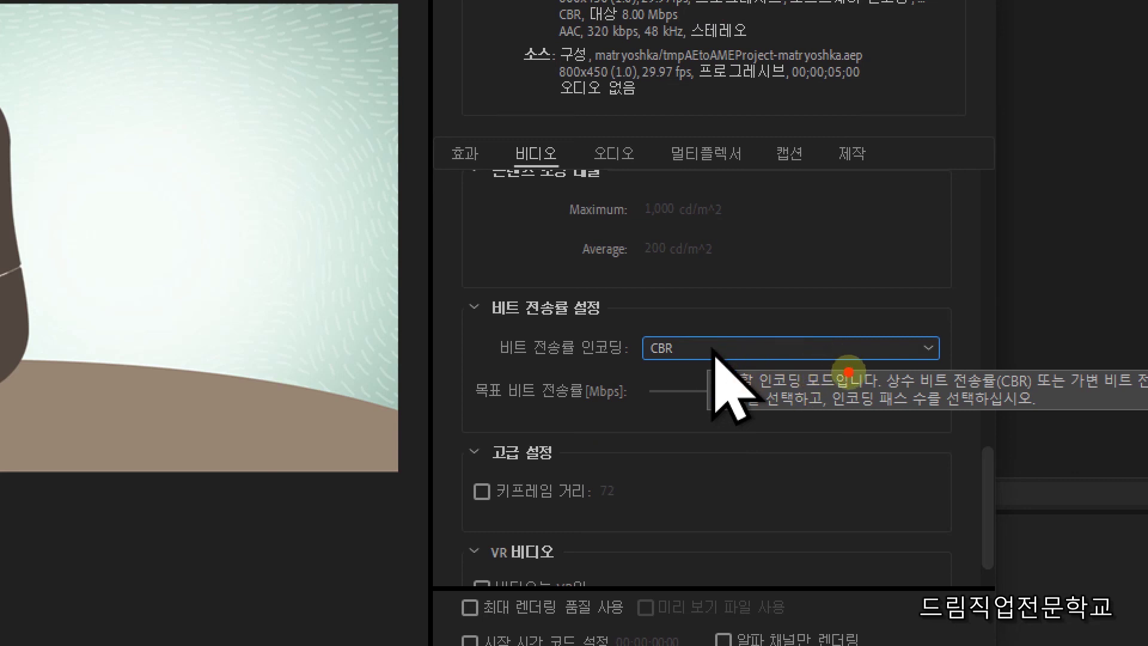
mouse_move(886, 389)
left_mouse_down()
mouse_move(1023, 393)
mouse_move(1022, 374)
mouse_move(902, 371)
left_mouse_up()
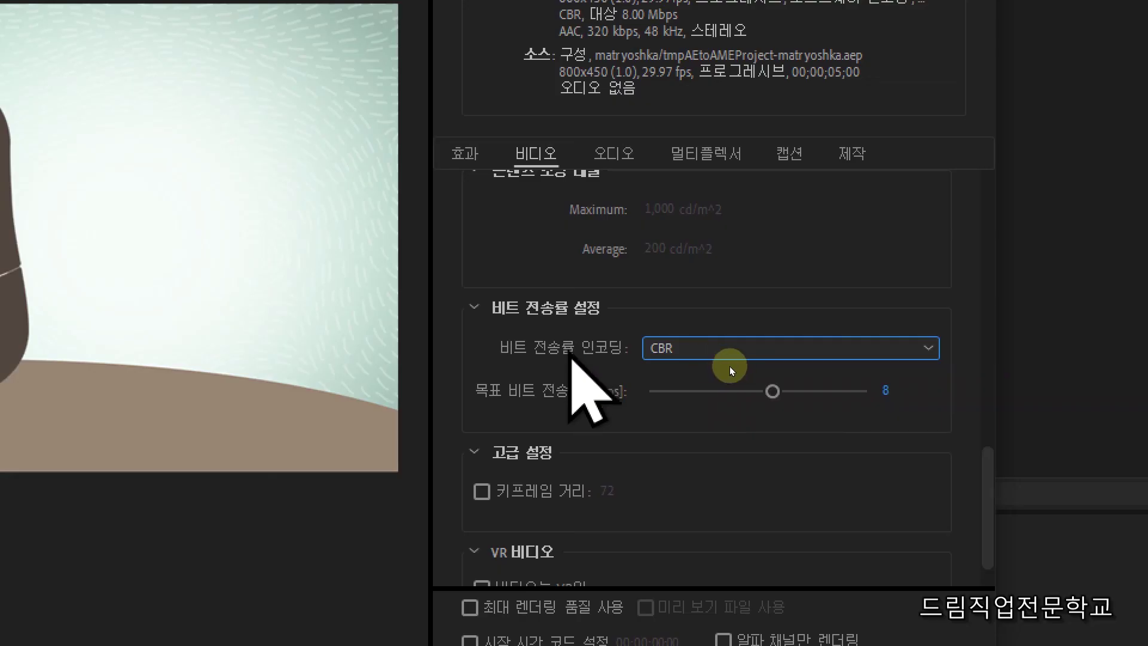
left_click_drag(864, 367, 910, 415)
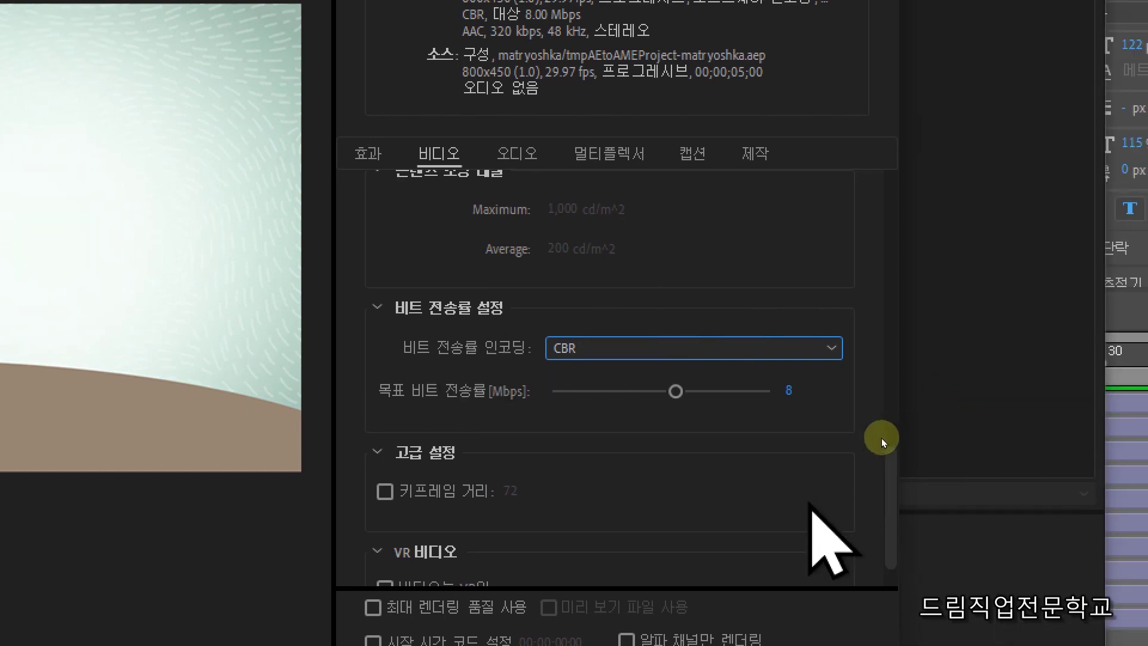
scroll(918, 437, "down", 1)
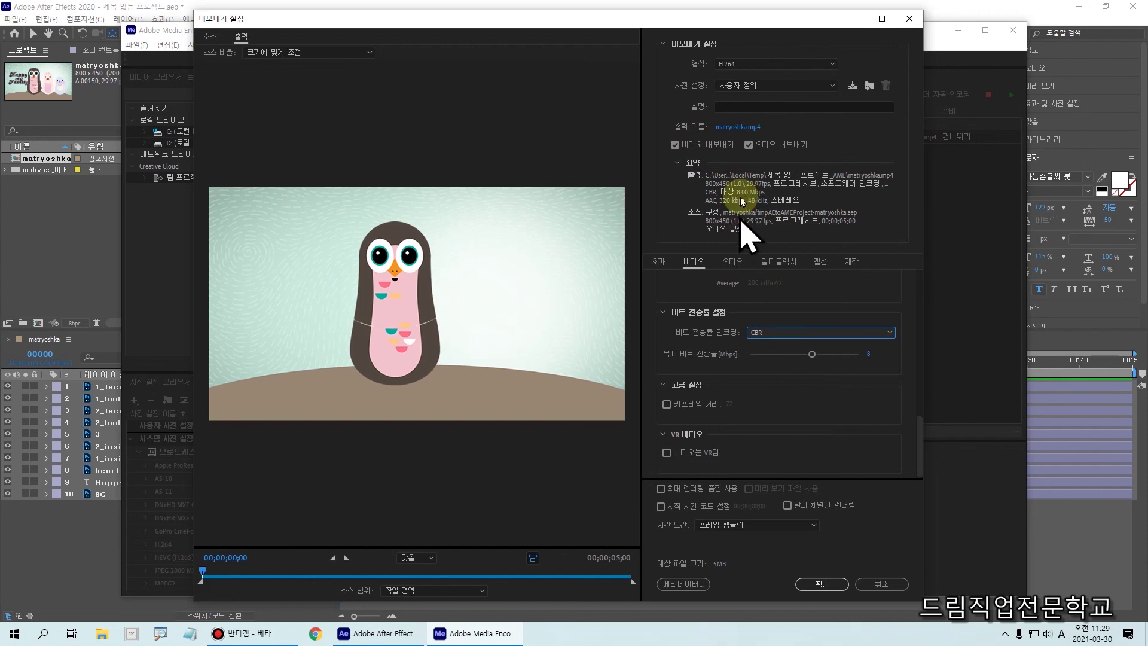
Choose the 모나코몬도 folder on local disk D: as the export's output location
mouse_move(646, 107)
left_mouse_down()
mouse_move(688, 140)
mouse_move(793, 145)
left_mouse_up()
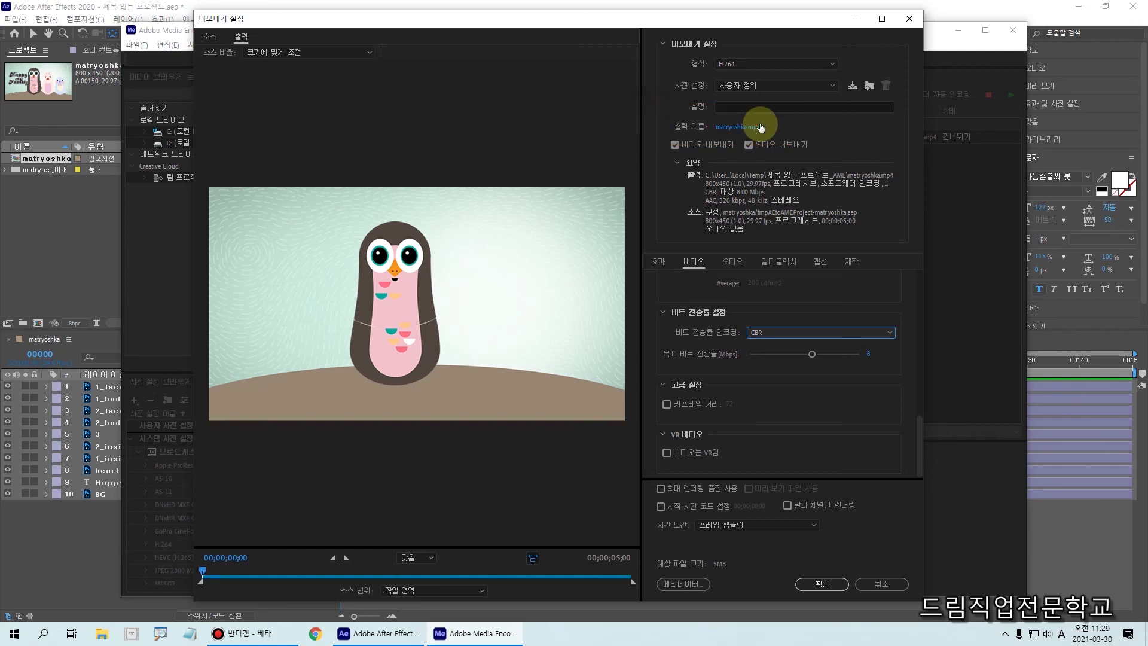
left_click_drag(666, 115, 774, 141)
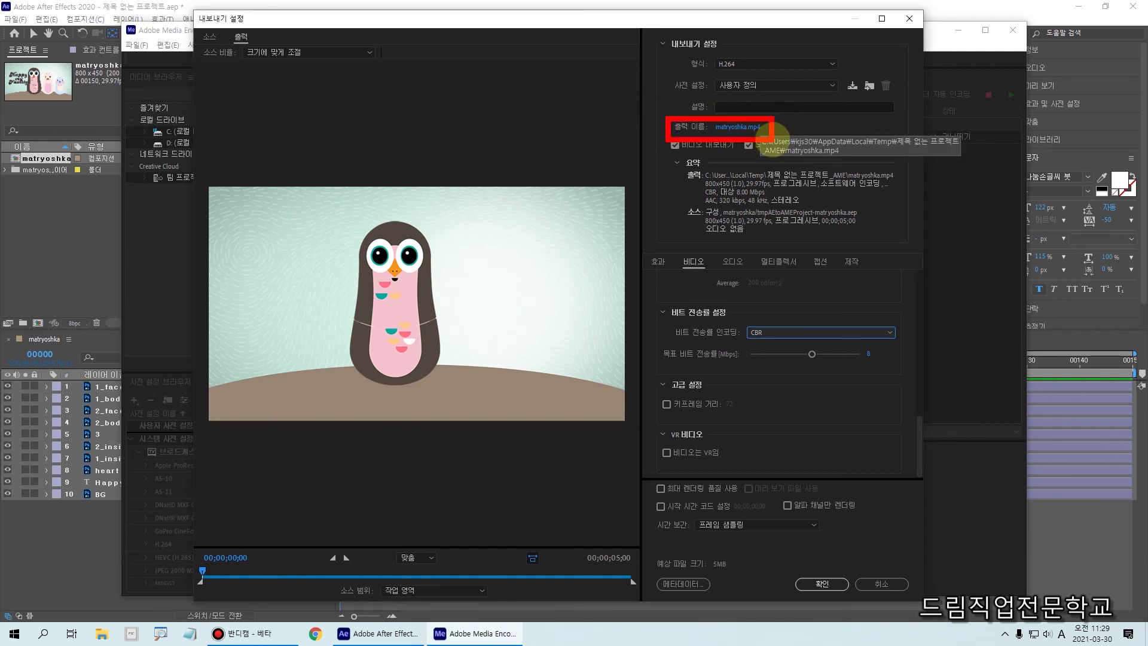
left_click(741, 127)
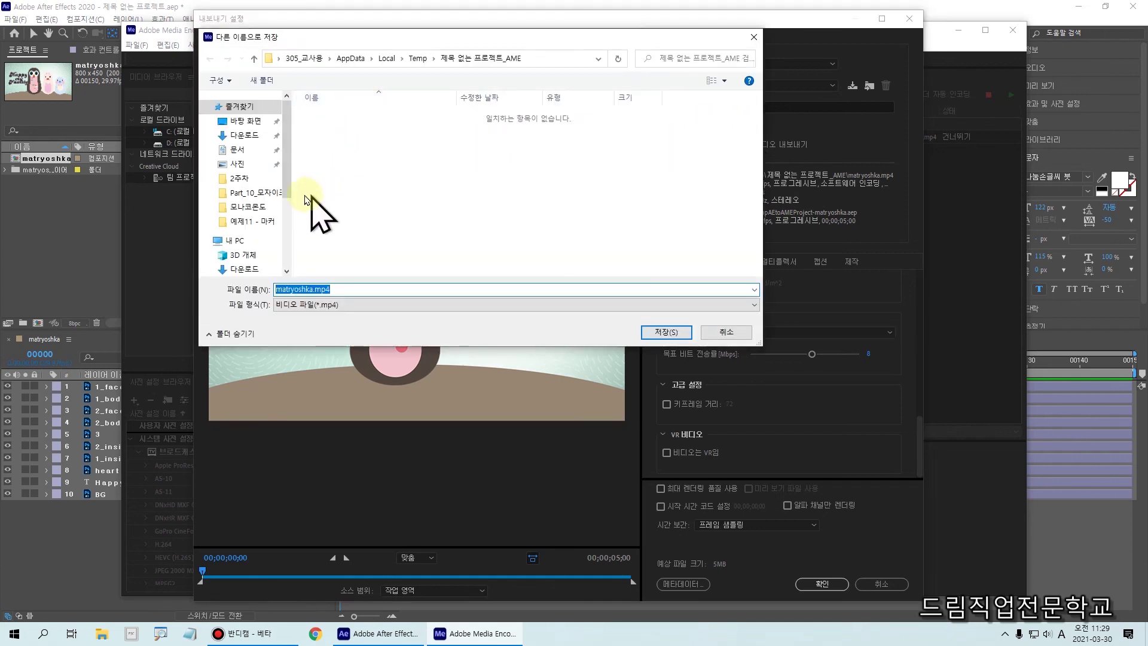
scroll(287, 210, "down", 5)
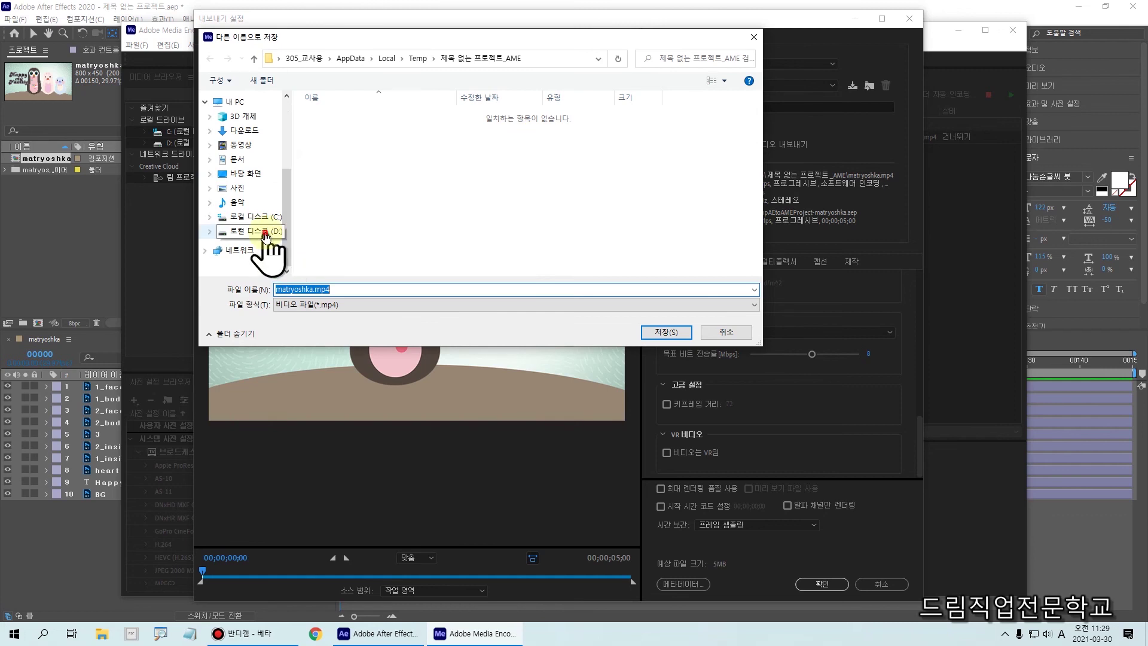
left_click(266, 232)
double_click(332, 203)
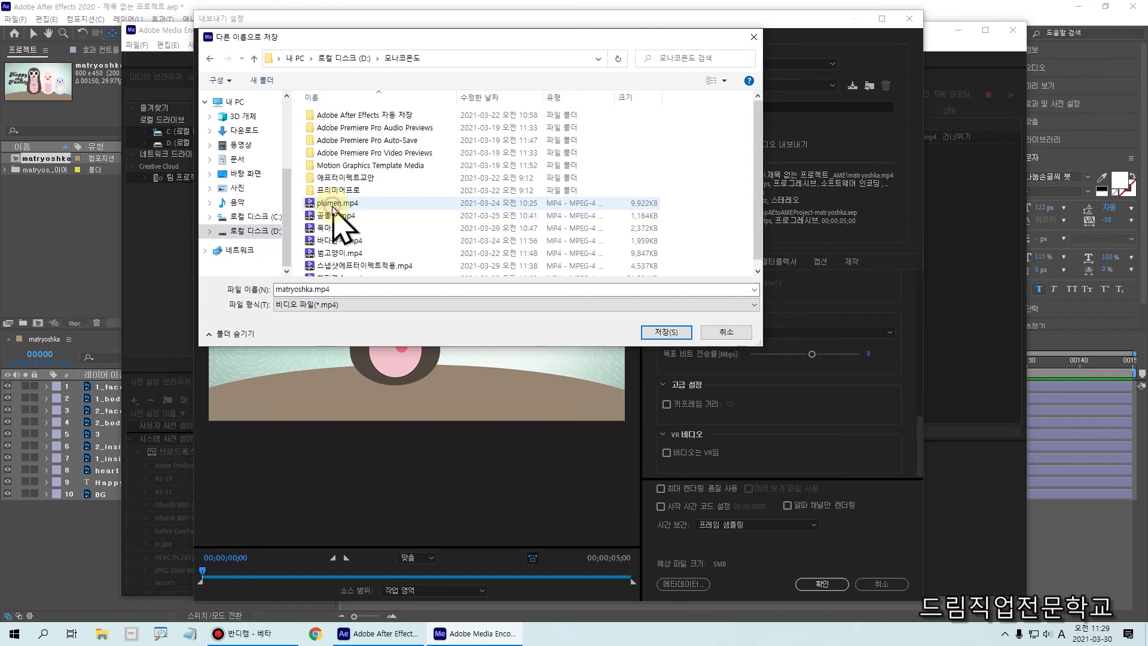
Save the output file name as 러시아인형.mp4 and apply the export settings
double_click(343, 289)
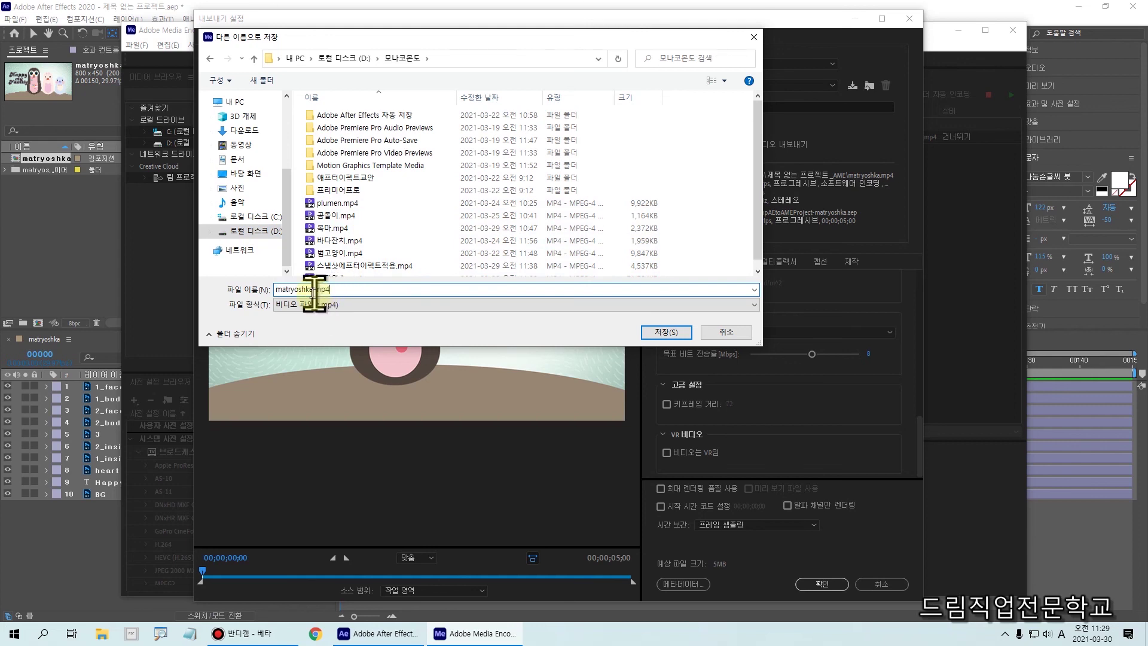
left_click_drag(311, 292, 291, 291)
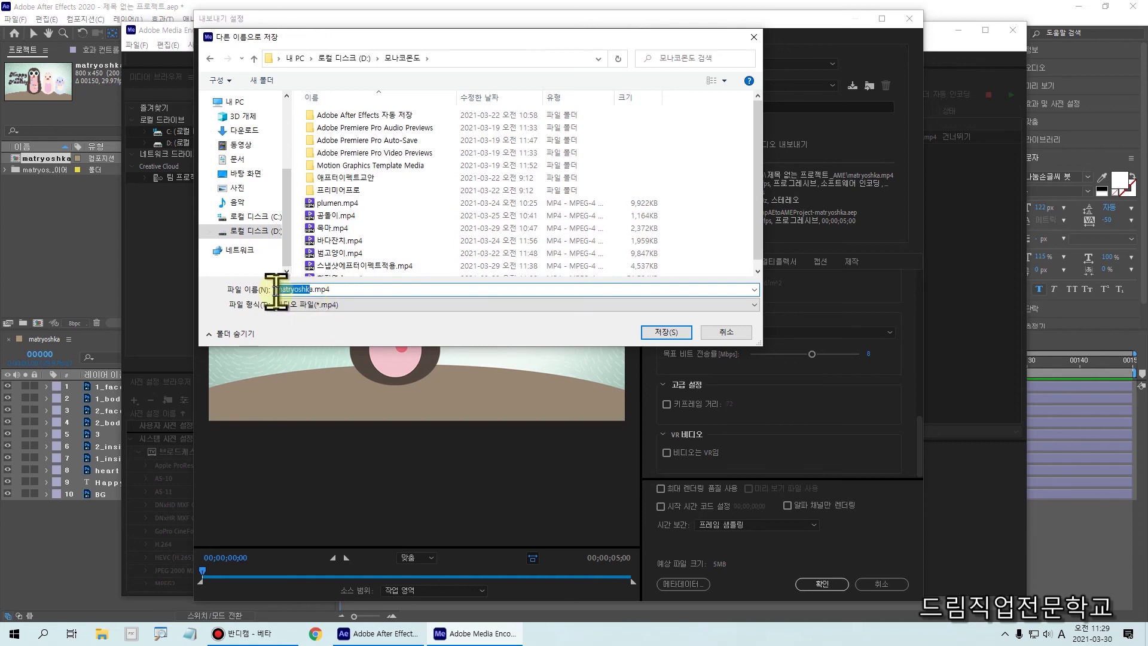
left_click_drag(312, 291, 266, 283)
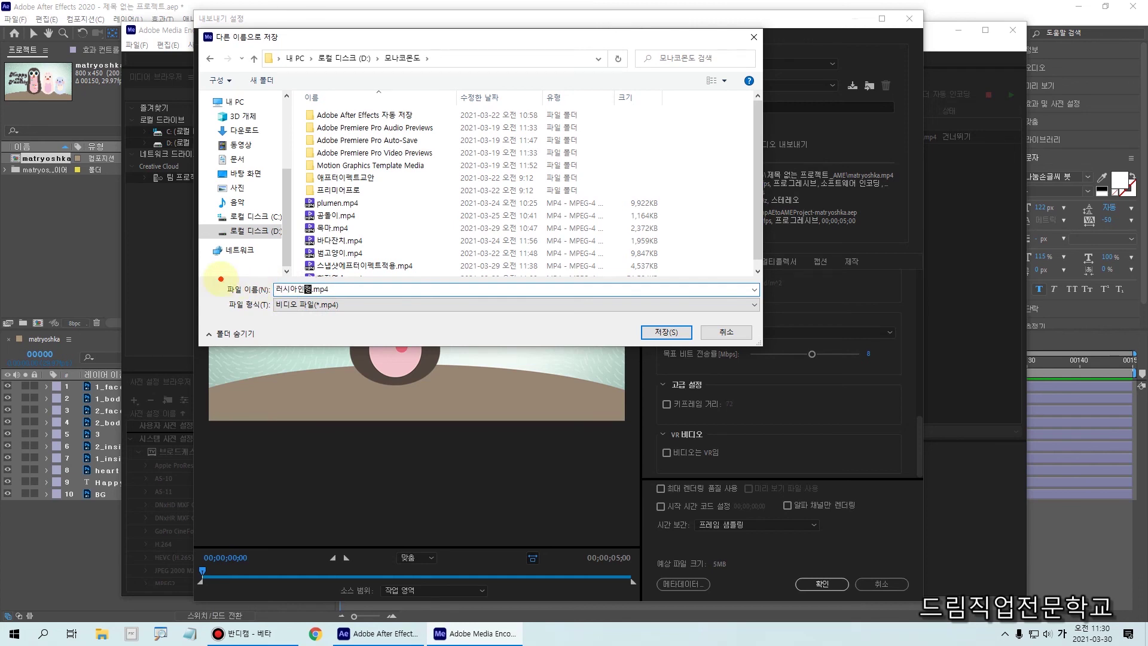
left_click_drag(323, 302, 368, 319)
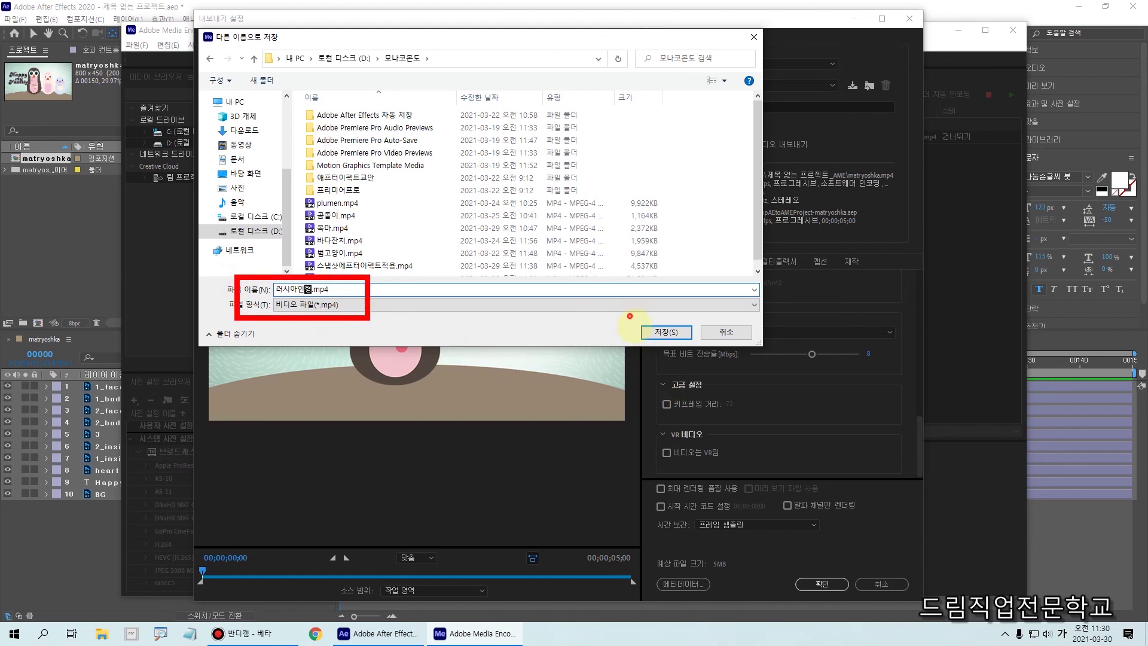
left_click_drag(630, 315, 706, 353)
left_click(688, 333)
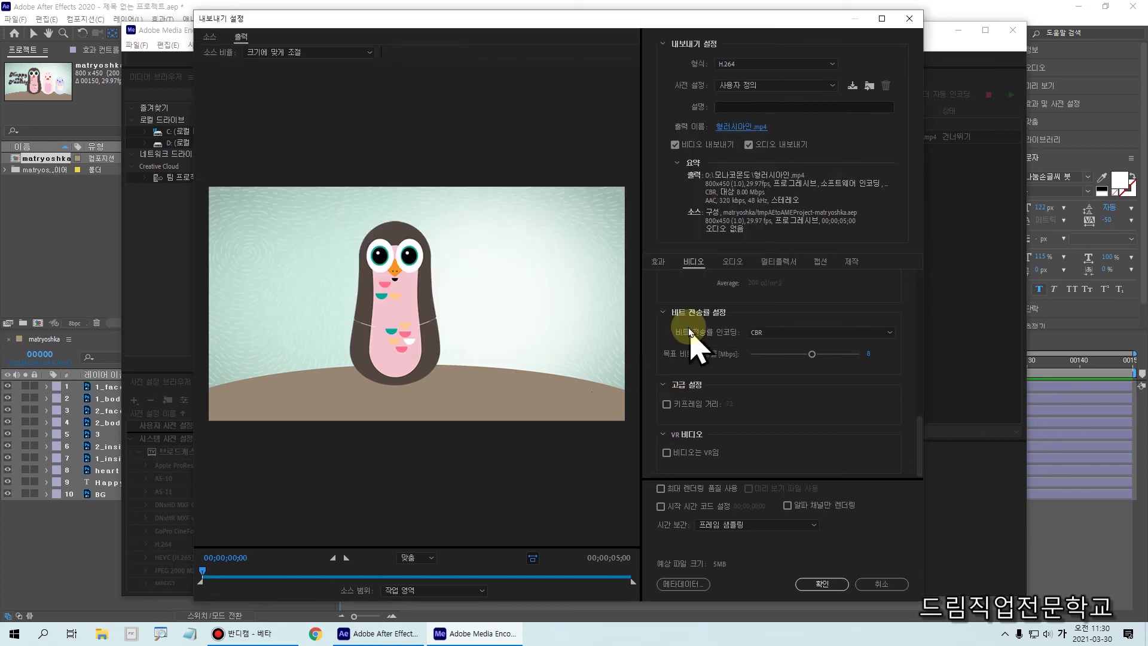
left_click(818, 585)
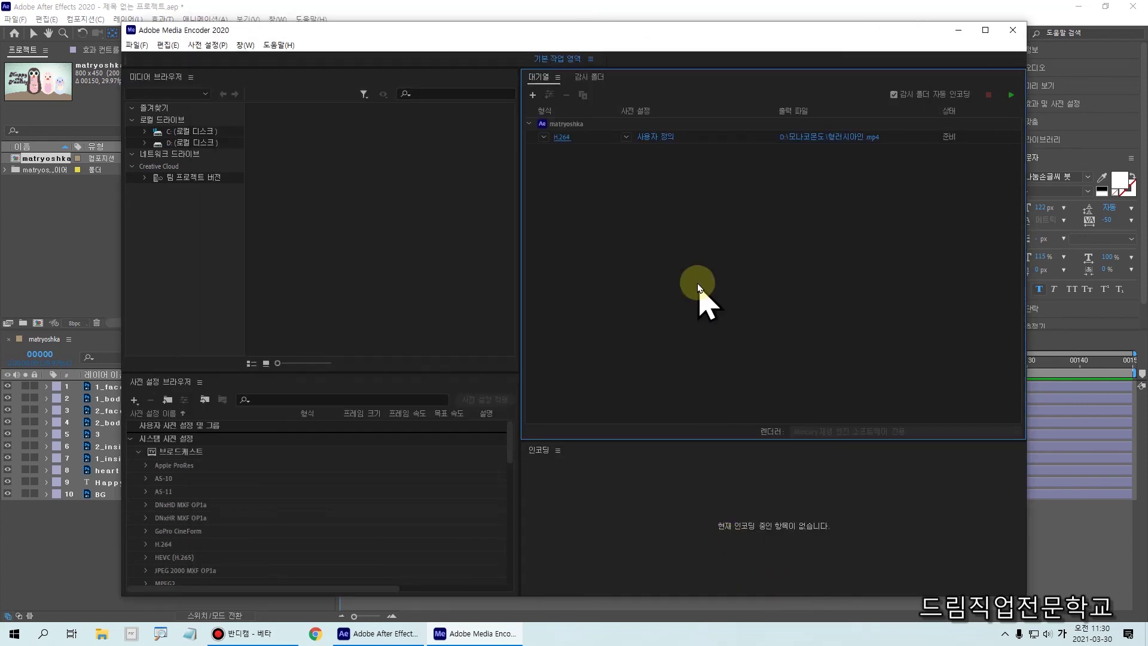
Start encoding the queued matryoshka H.264 output
mouse_move(534, 126)
left_mouse_down()
mouse_move(795, 163)
mouse_move(924, 162)
left_mouse_up()
left_click_drag(992, 80, 1020, 104)
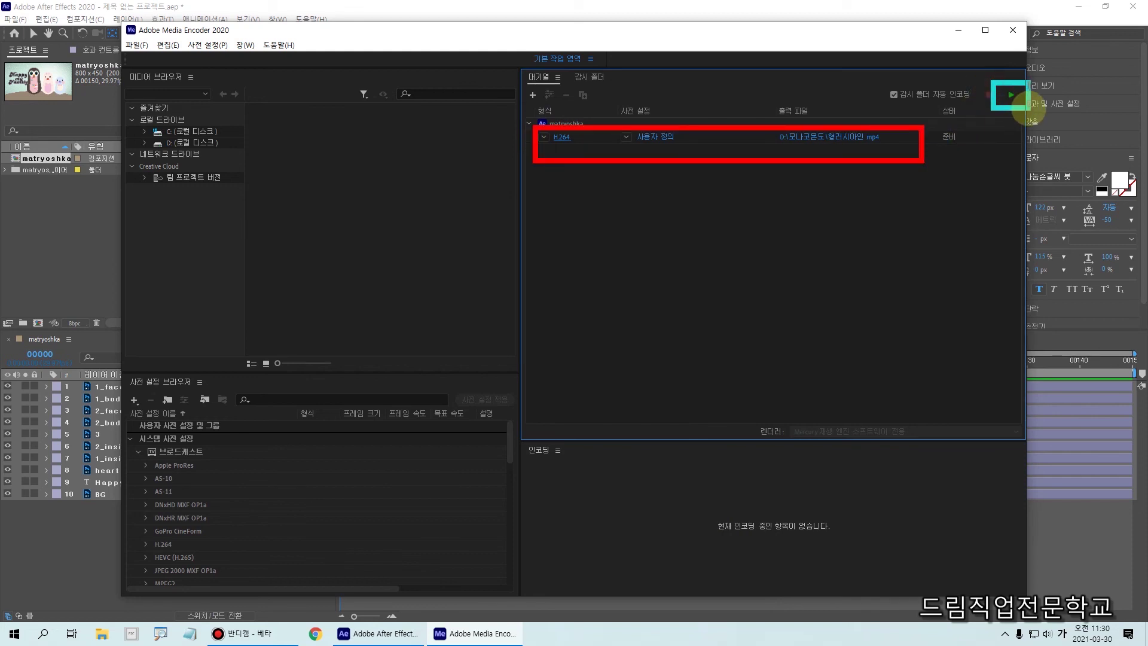
key("Escape")
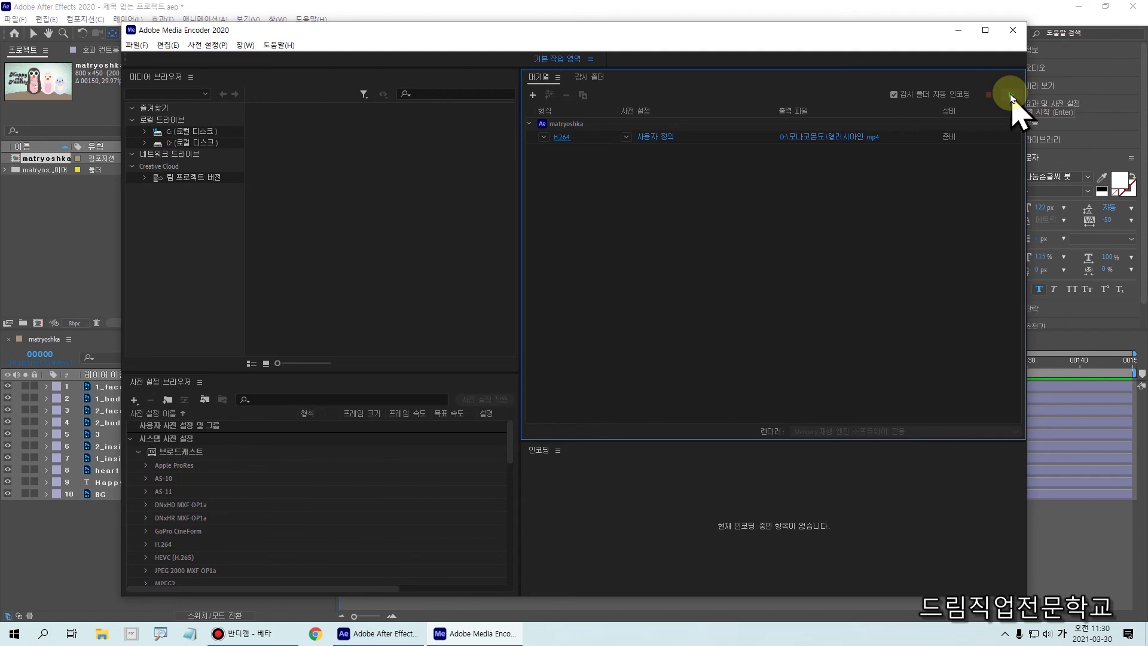
left_click(1011, 96)
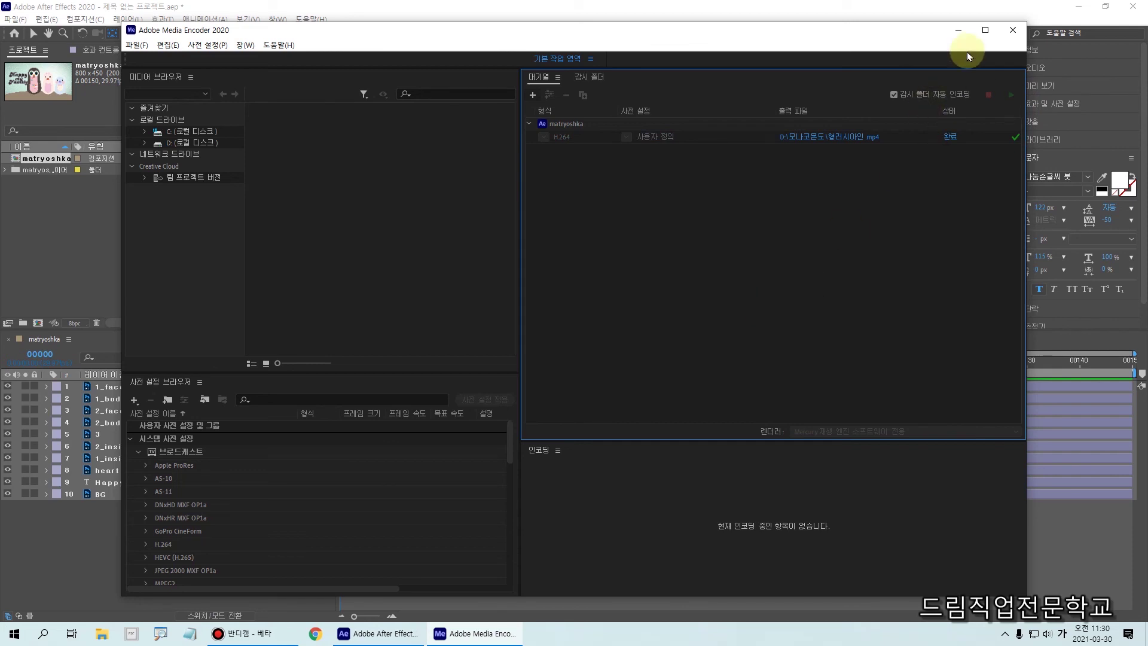
Minimize Media Encoder and After Effects, and open local disk D: in File Explorer to find the exported video
left_click(959, 33)
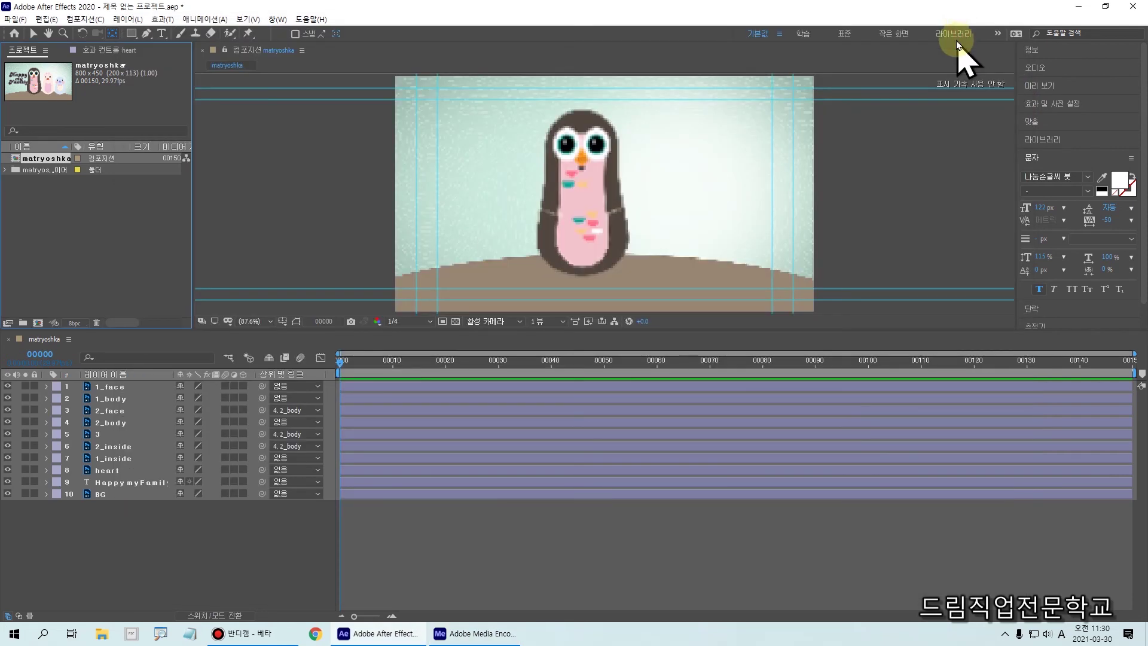
left_click(1079, 6)
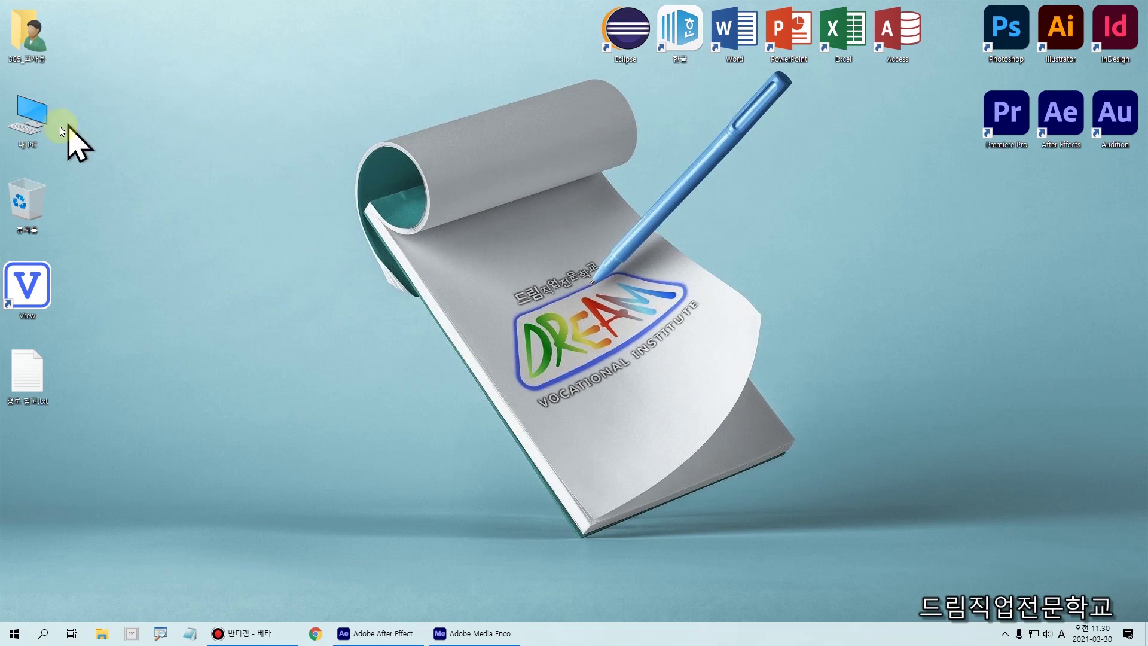
double_click(27, 120)
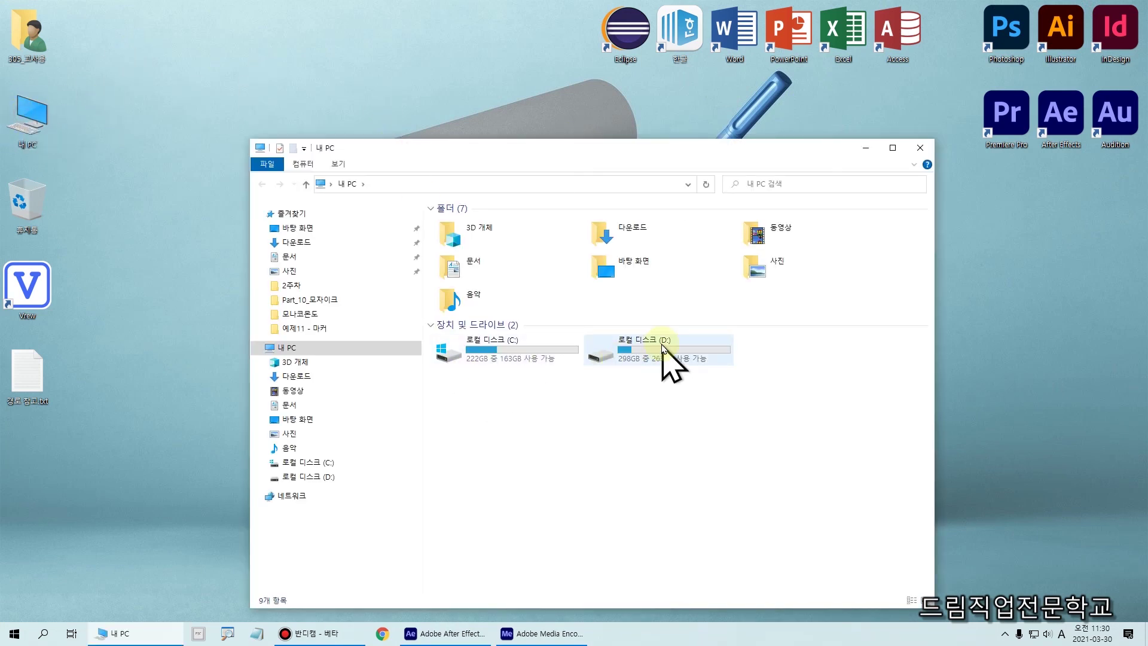
double_click(662, 349)
left_click(471, 316)
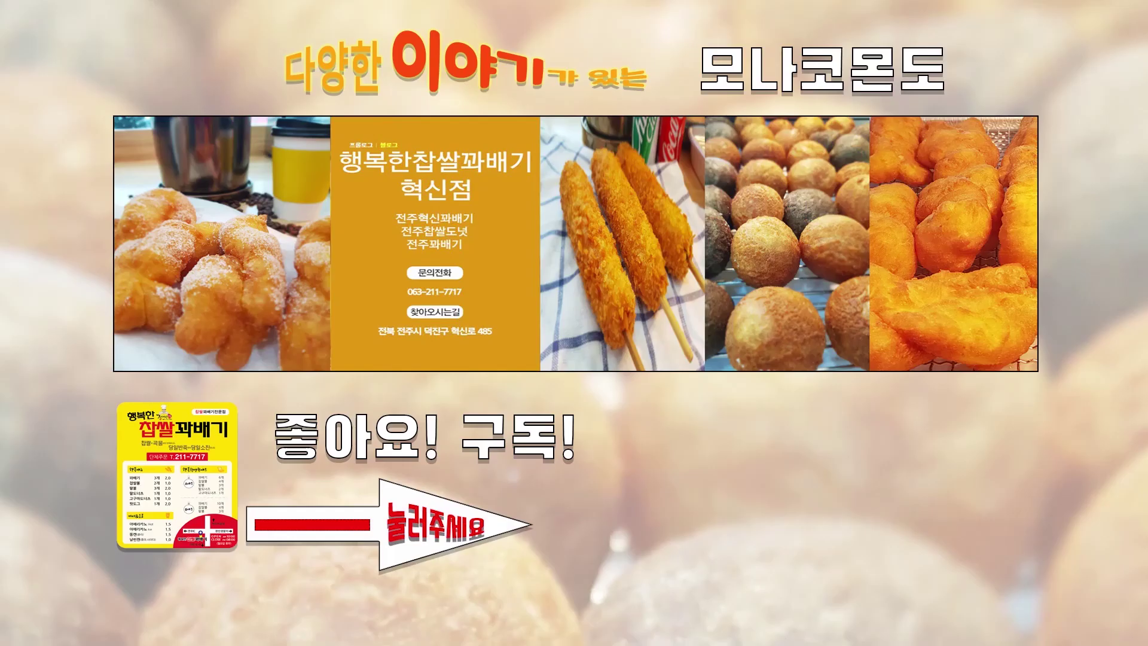